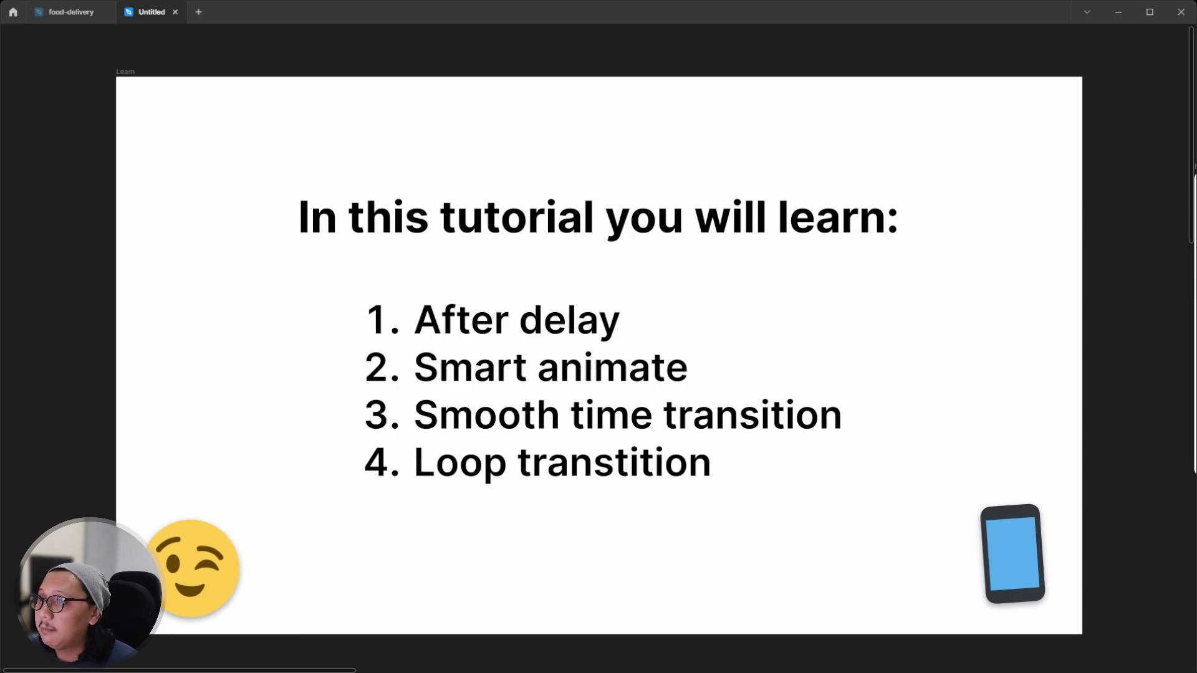
Restore the hidden interface panels and examine the Assets group with its placeholder and finished food cards beside the Learn frame
scroll(599, 349, right, 12)
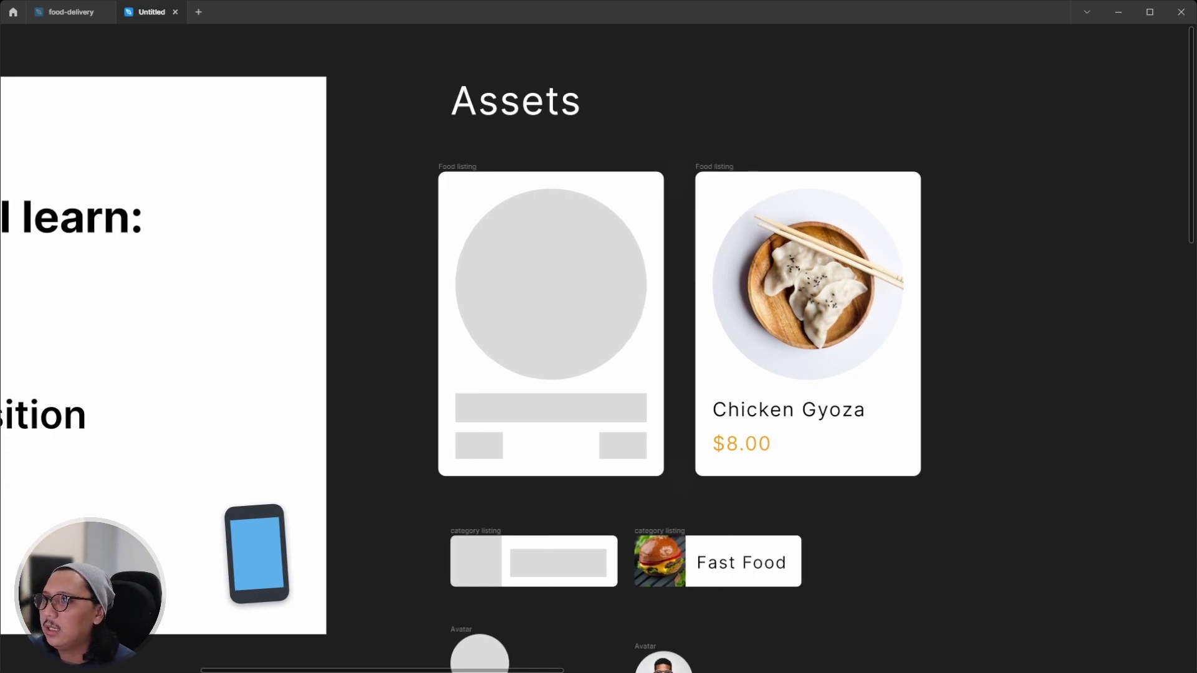
scroll(598, 350, right, 1)
scroll(686, 555, down, 2)
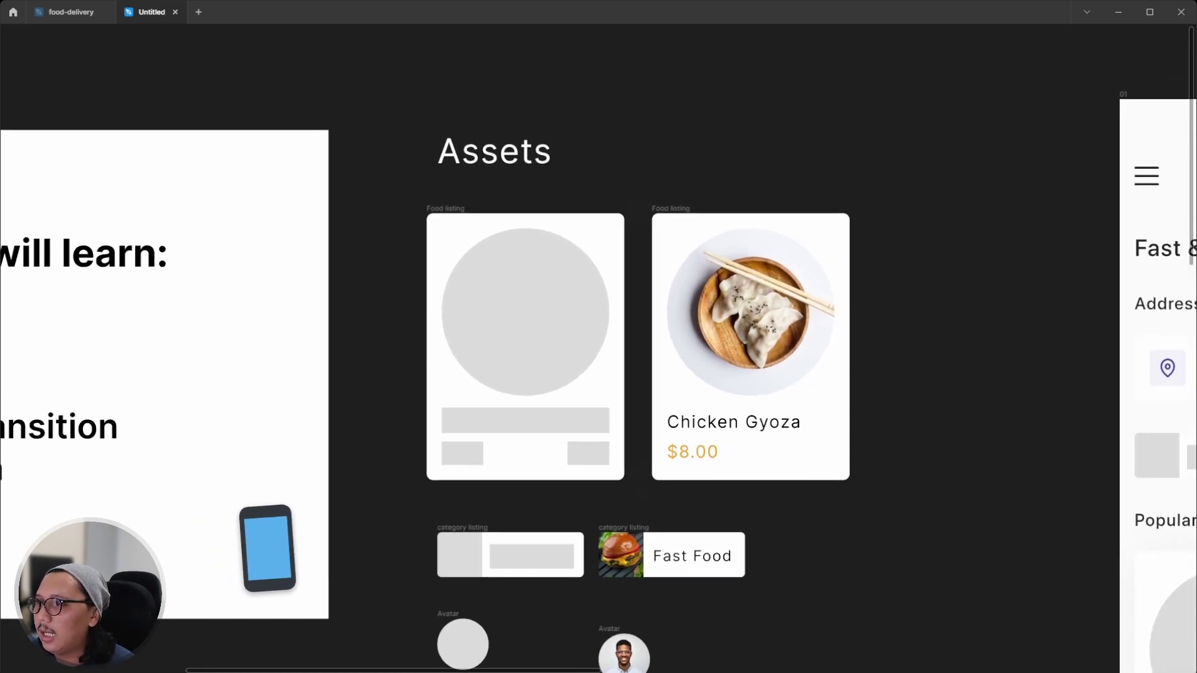
scroll(526, 249, down, 2)
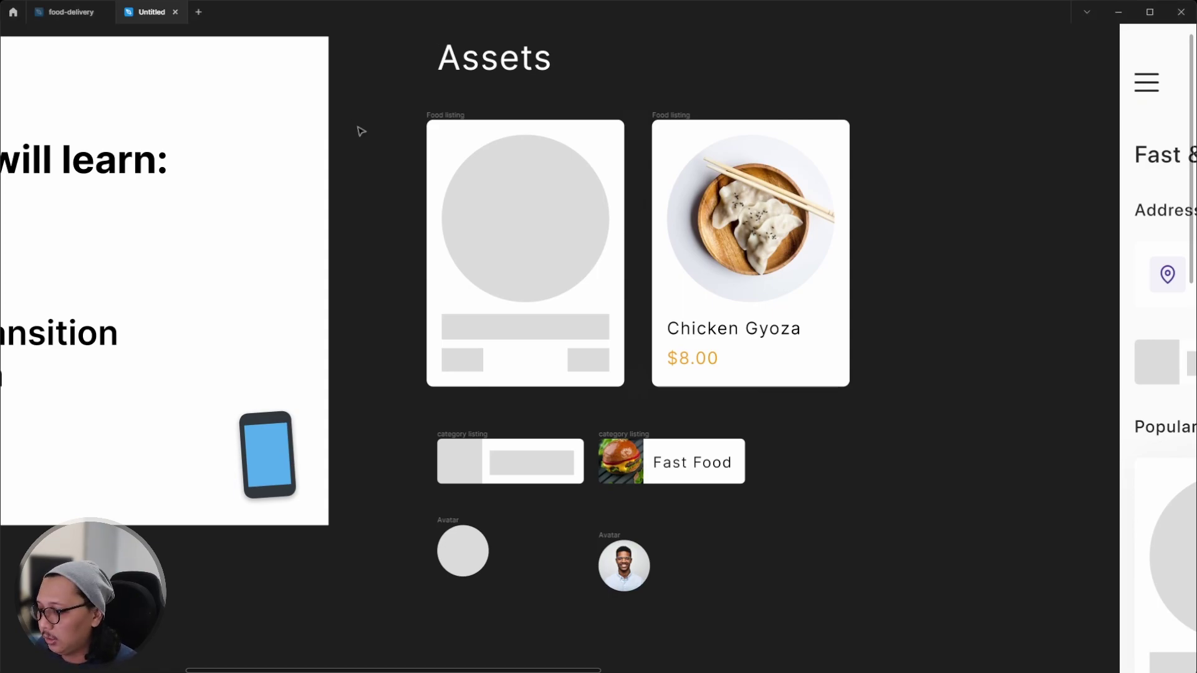
key(ctrl+backslash)
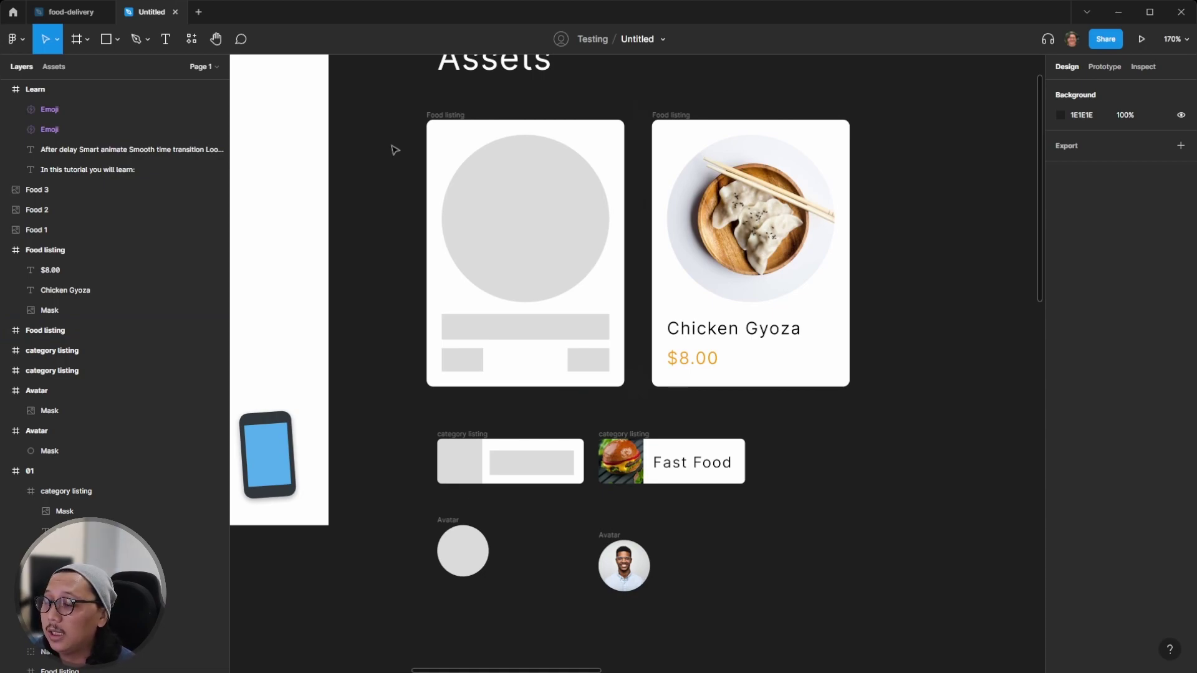
scroll(394, 149, left, 10)
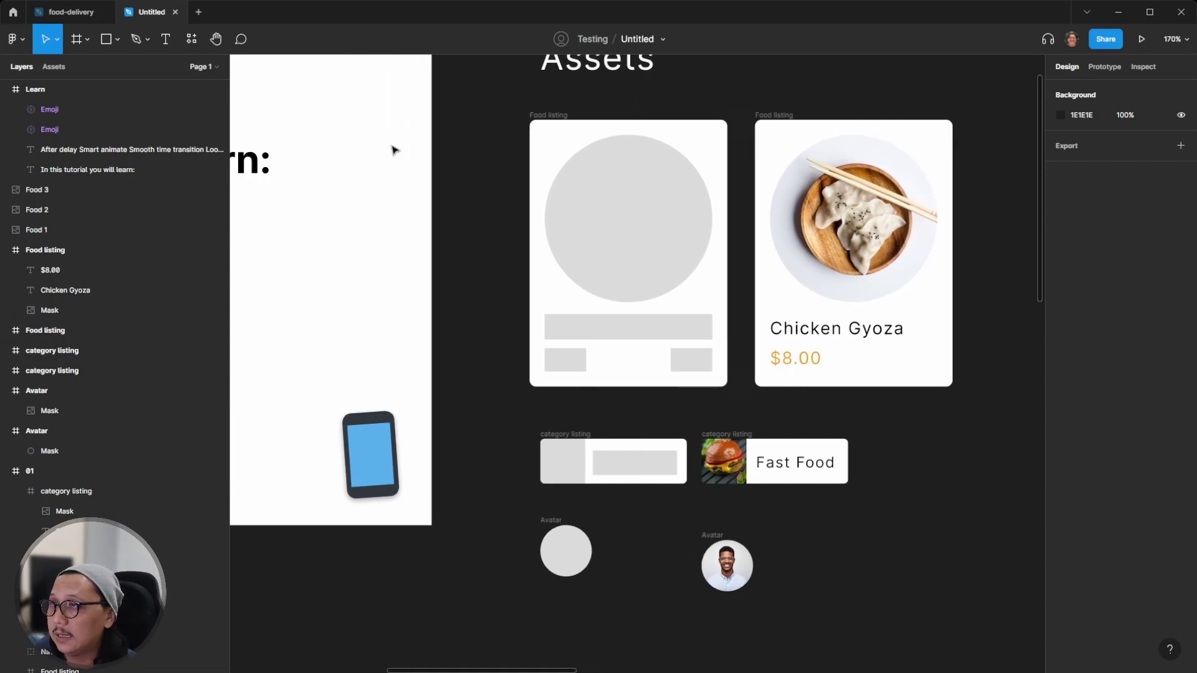
scroll(395, 149, down, 2)
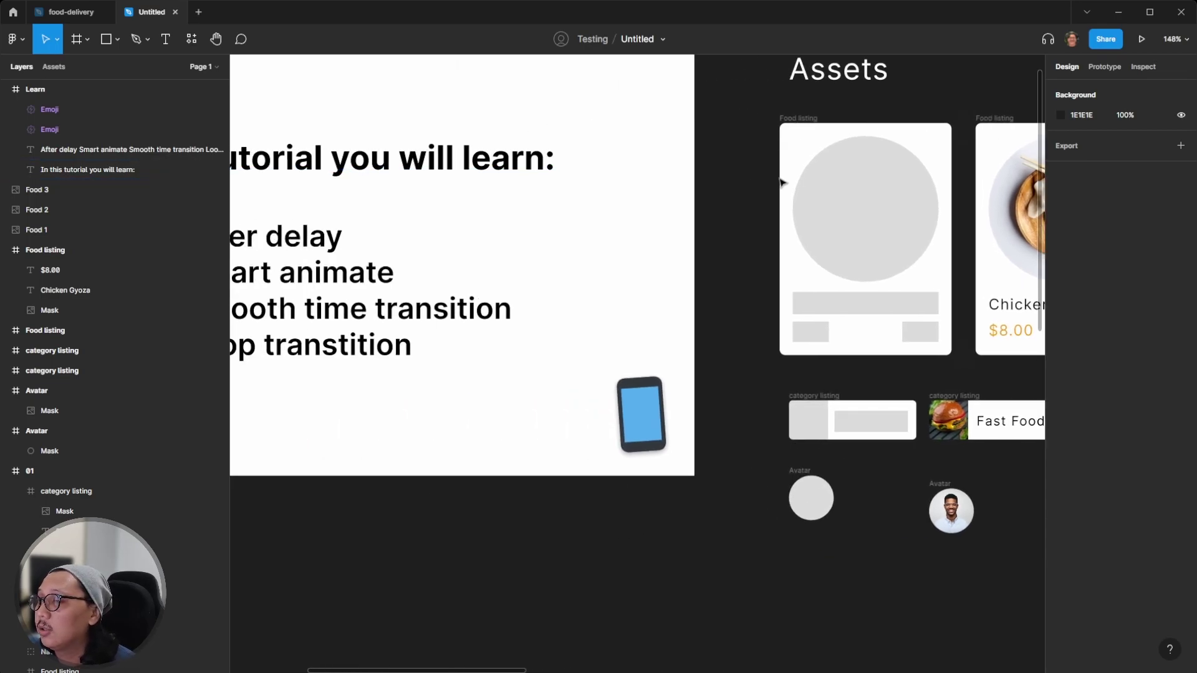
scroll(778, 179, down, 1)
scroll(727, 176, down, 3)
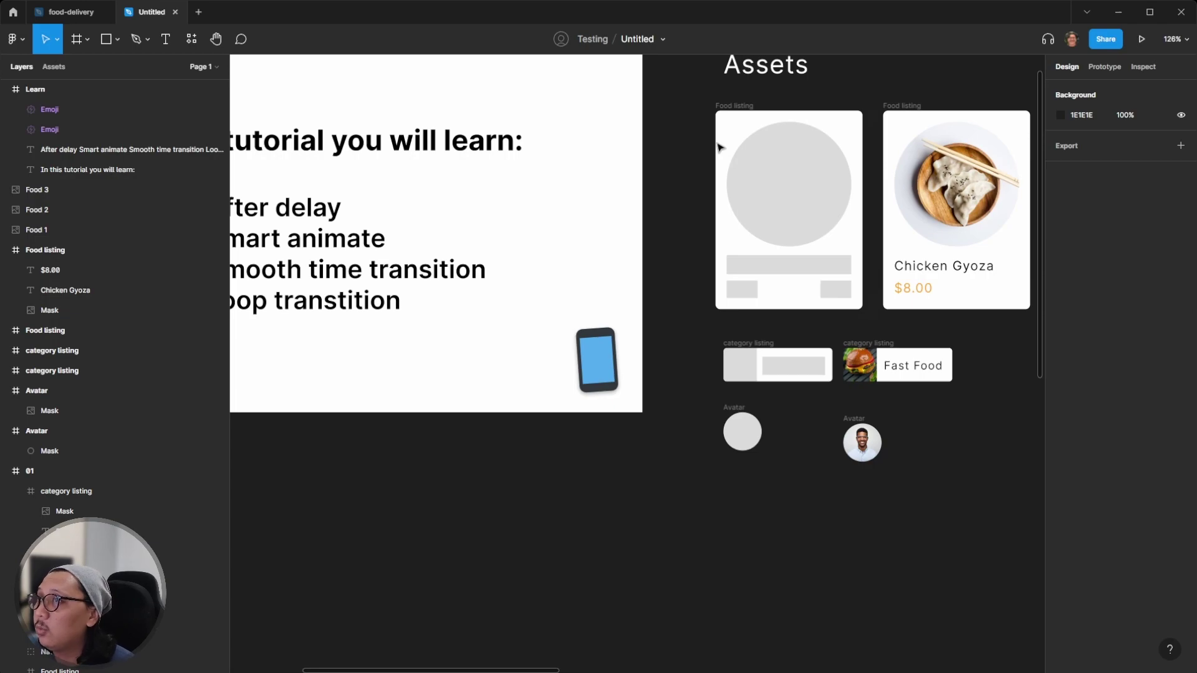
click(734, 107)
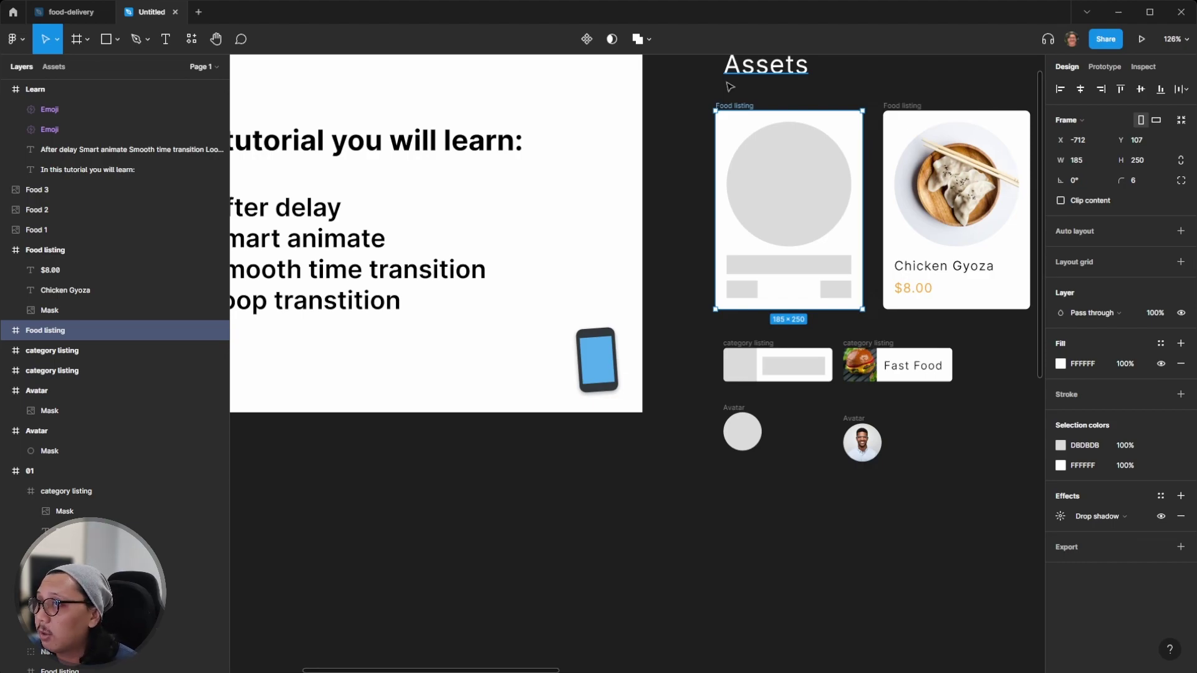
click(702, 142)
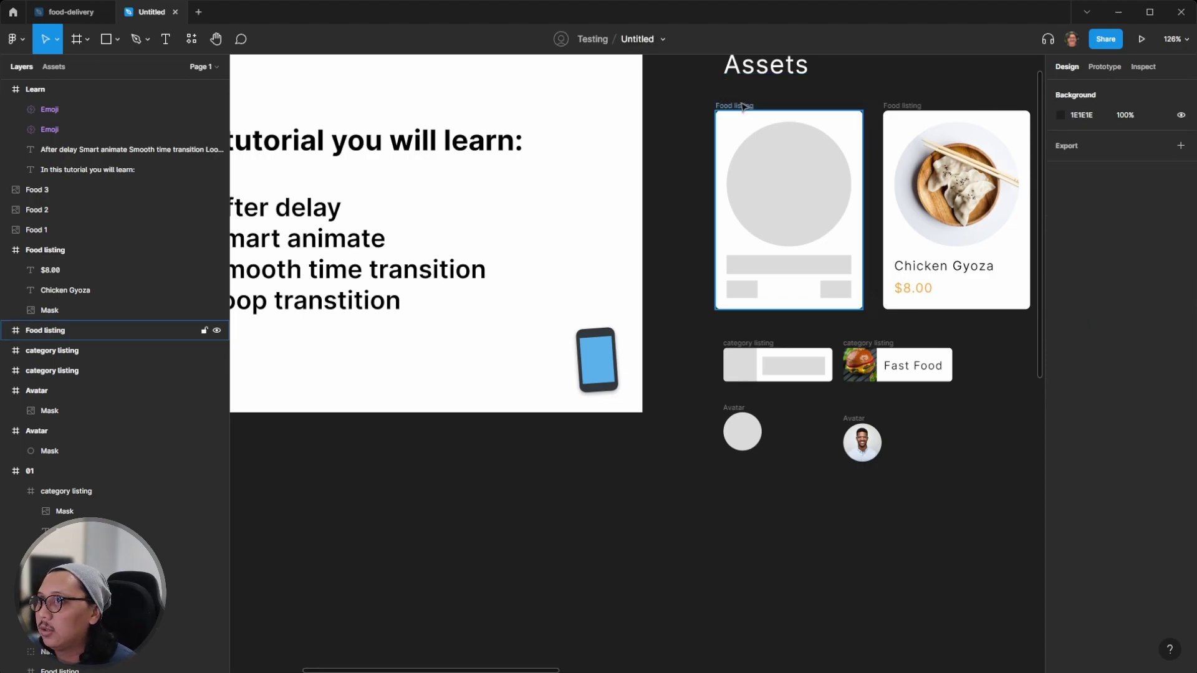
Move the grey placeholder Food listing frame out of the Assets group into the empty canvas below the Learn frame
drag(743, 106, 410, 416)
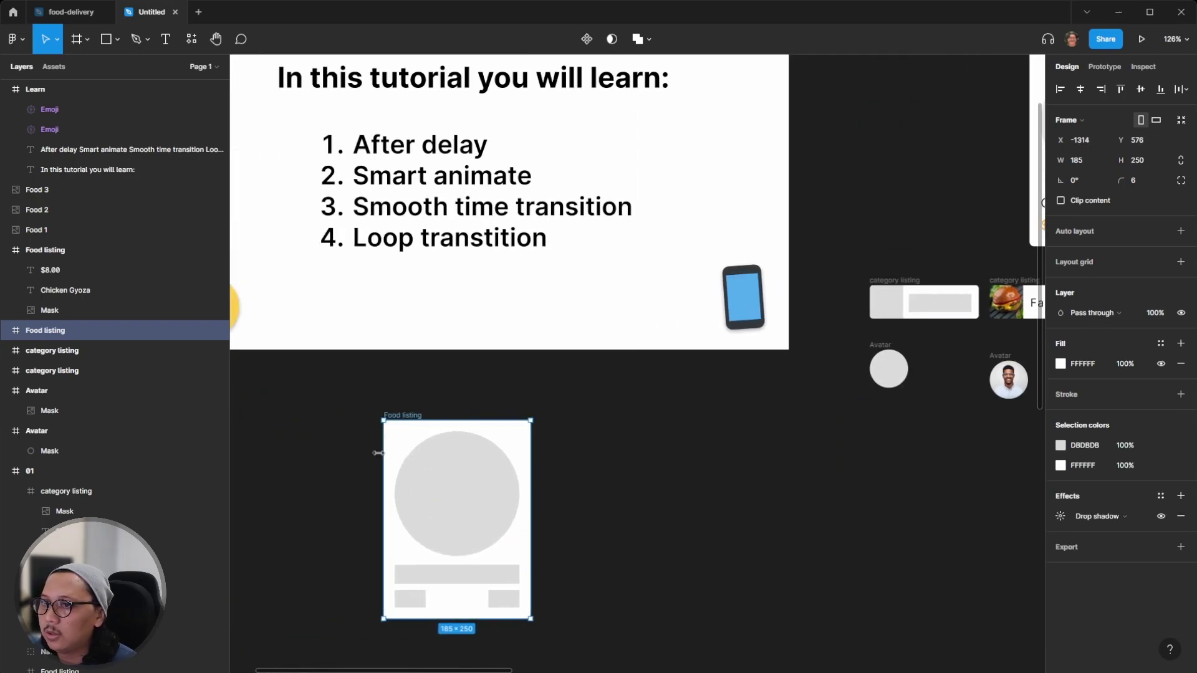
scroll(351, 446, left, 3)
click(352, 446)
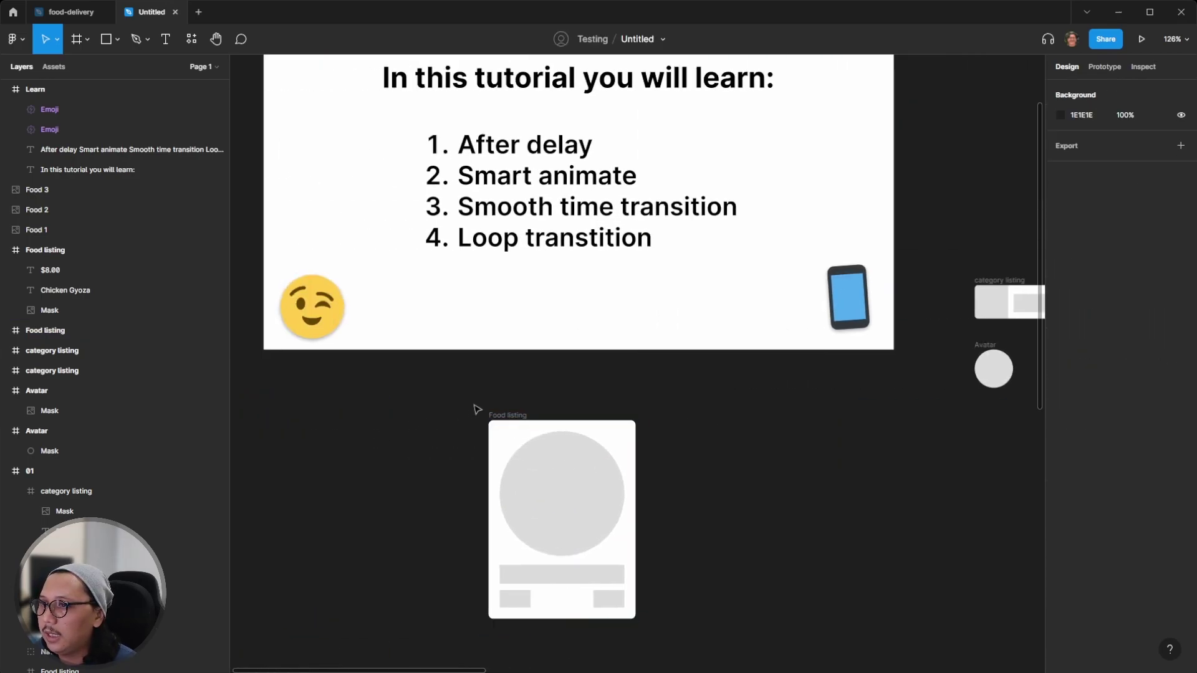
Convert the grey placeholder Food listing frame into a component and rename it "Wireframe card"
click(494, 415)
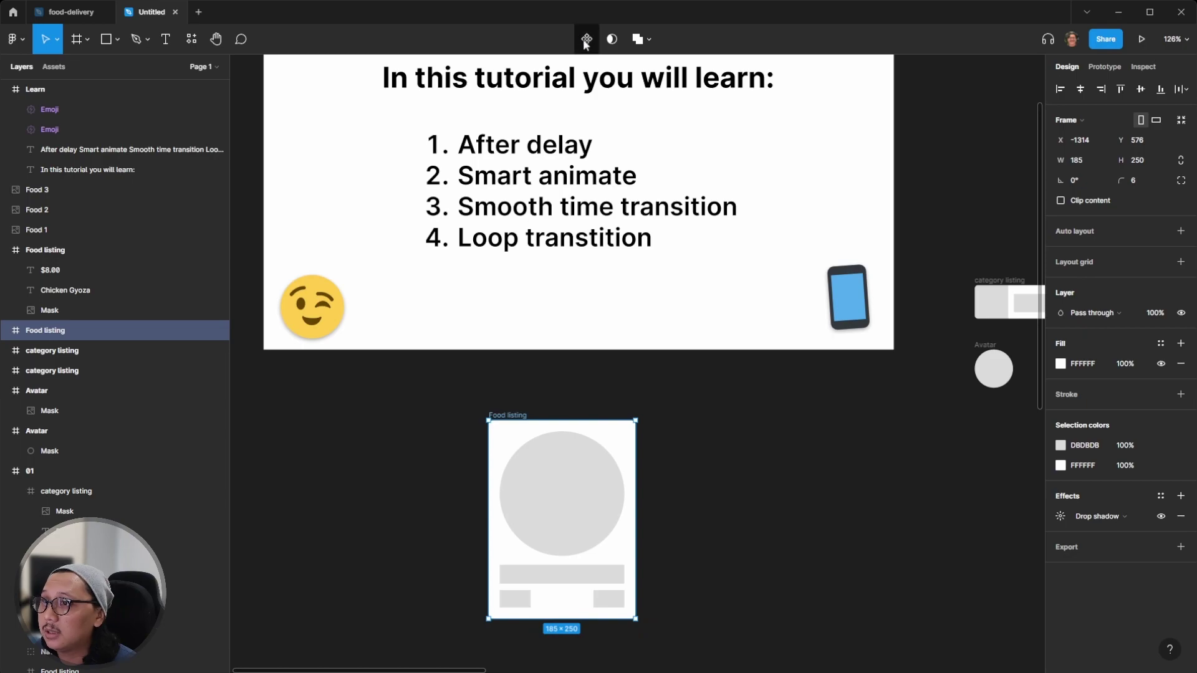
click(586, 39)
click(540, 412)
drag(523, 415, 501, 420)
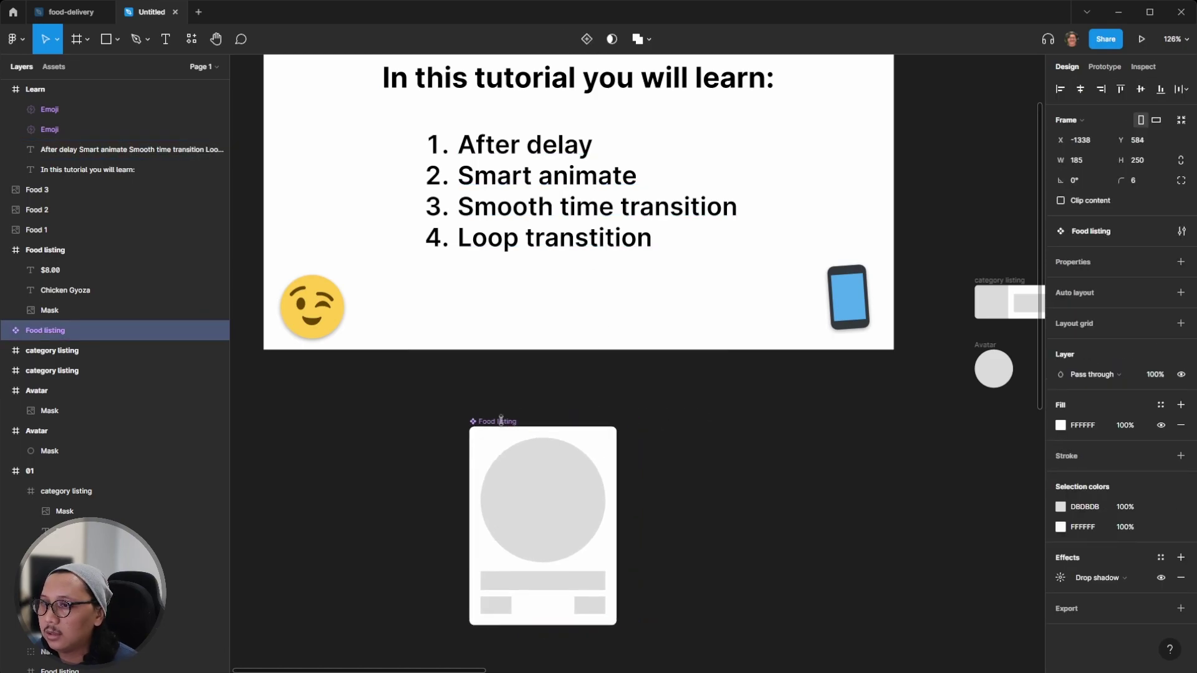
key(ctrl+r)
text(Wirefram)
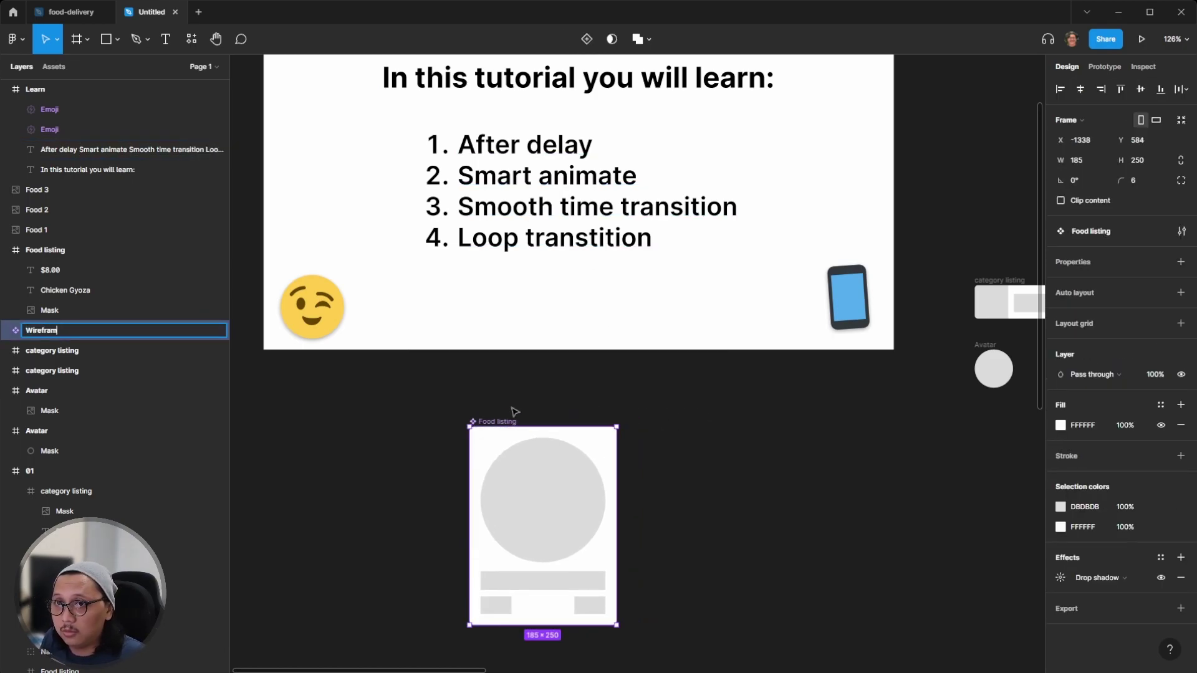
text(e card)
key(Return)
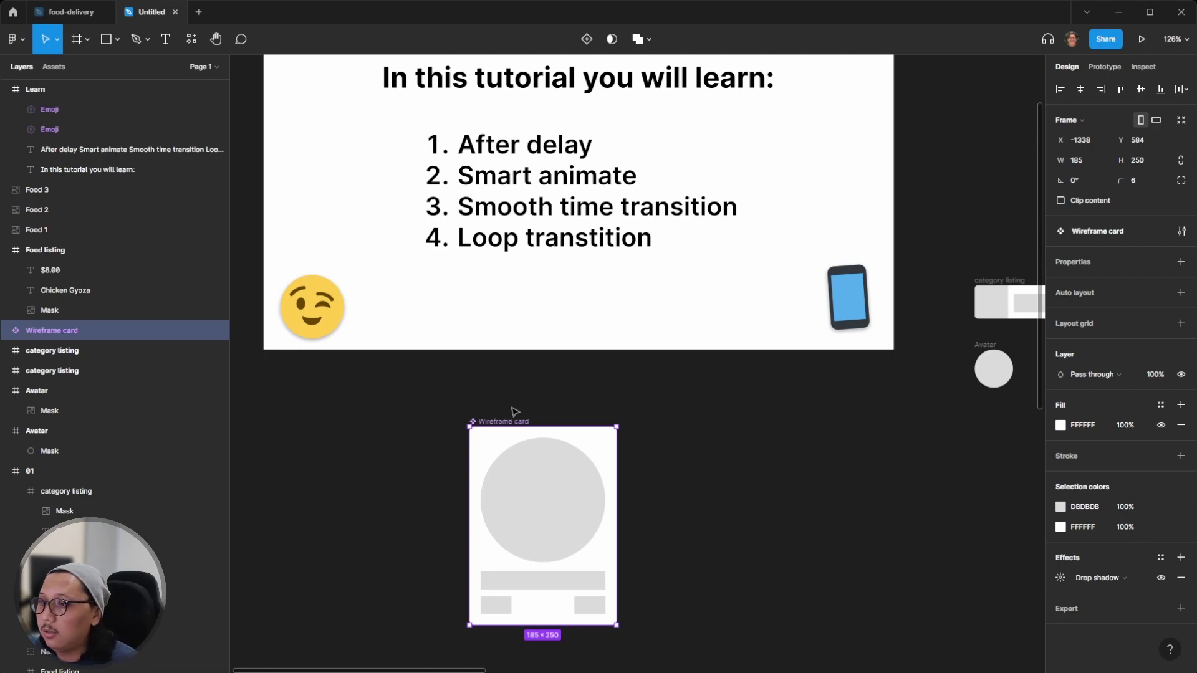
Shift the Wireframe card component slightly down and to the left, and add a second variant to it
click(654, 409)
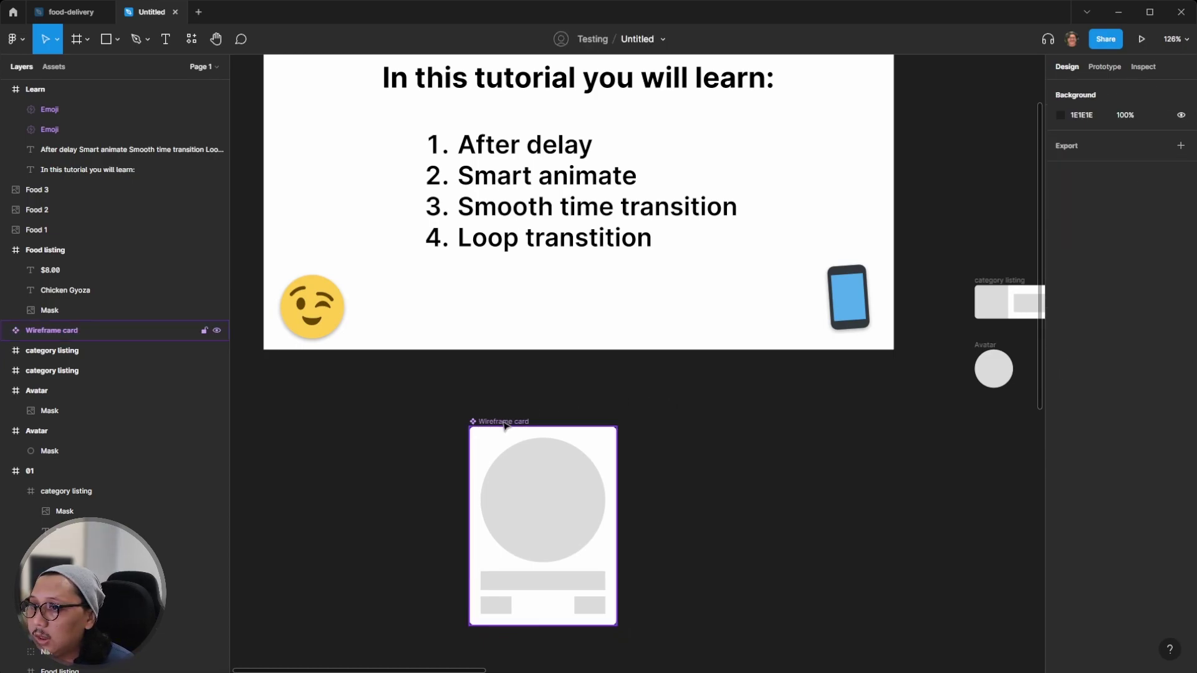
drag(505, 426, 458, 446)
key(Escape)
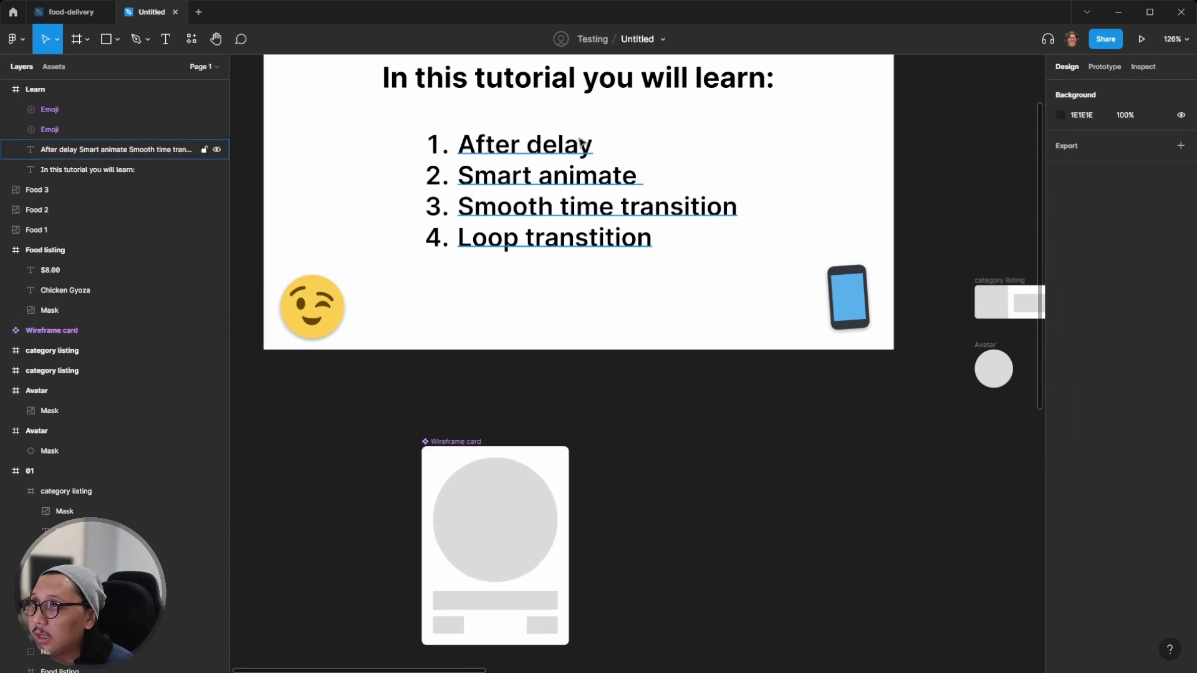
click(475, 448)
click(585, 38)
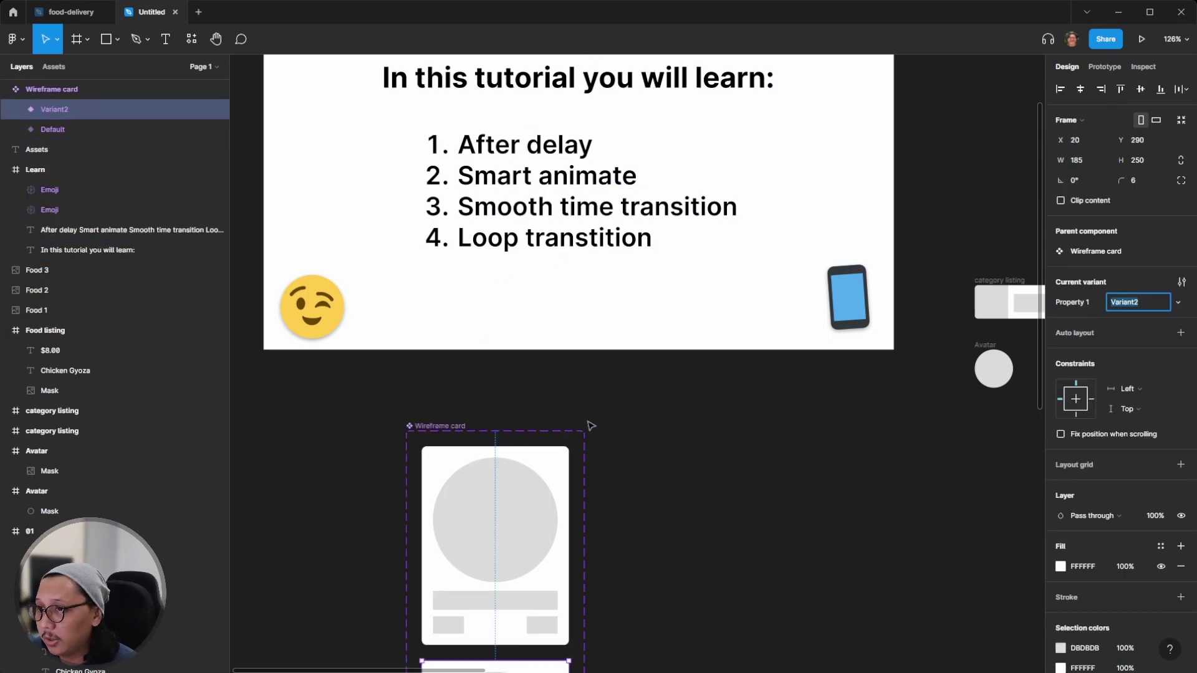
scroll(596, 418, down, 3)
click(593, 380)
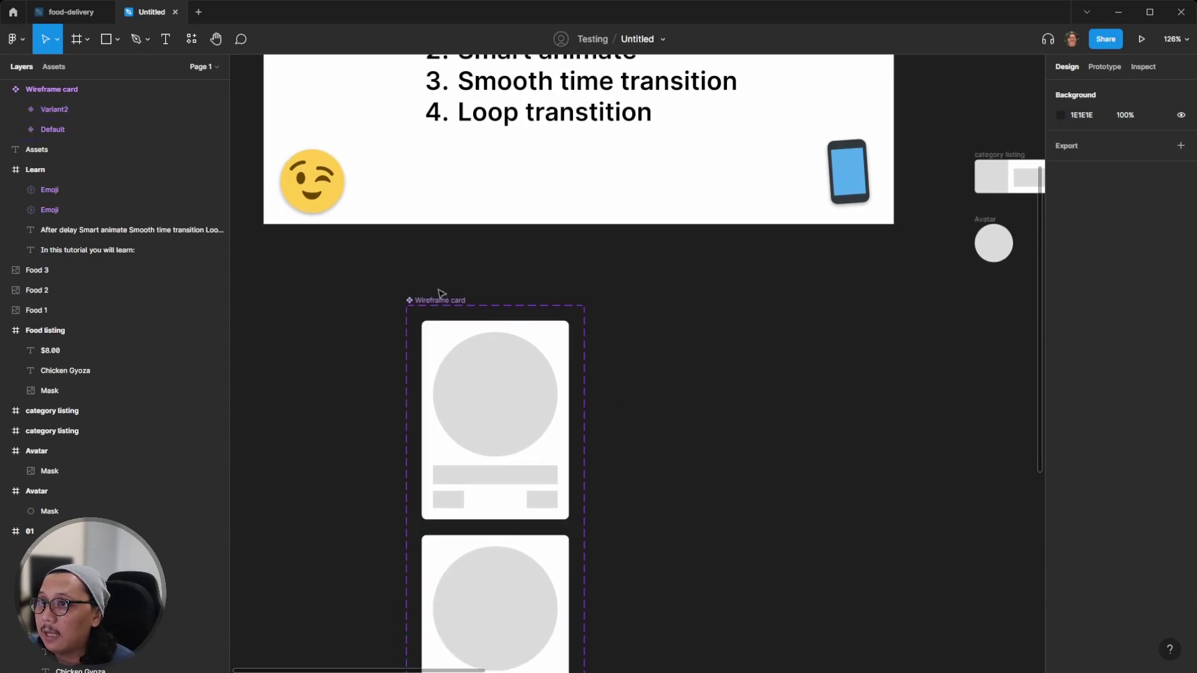
Reposition the Wireframe card component set slightly further left and down below the Learn frame
click(424, 306)
drag(424, 307, 372, 334)
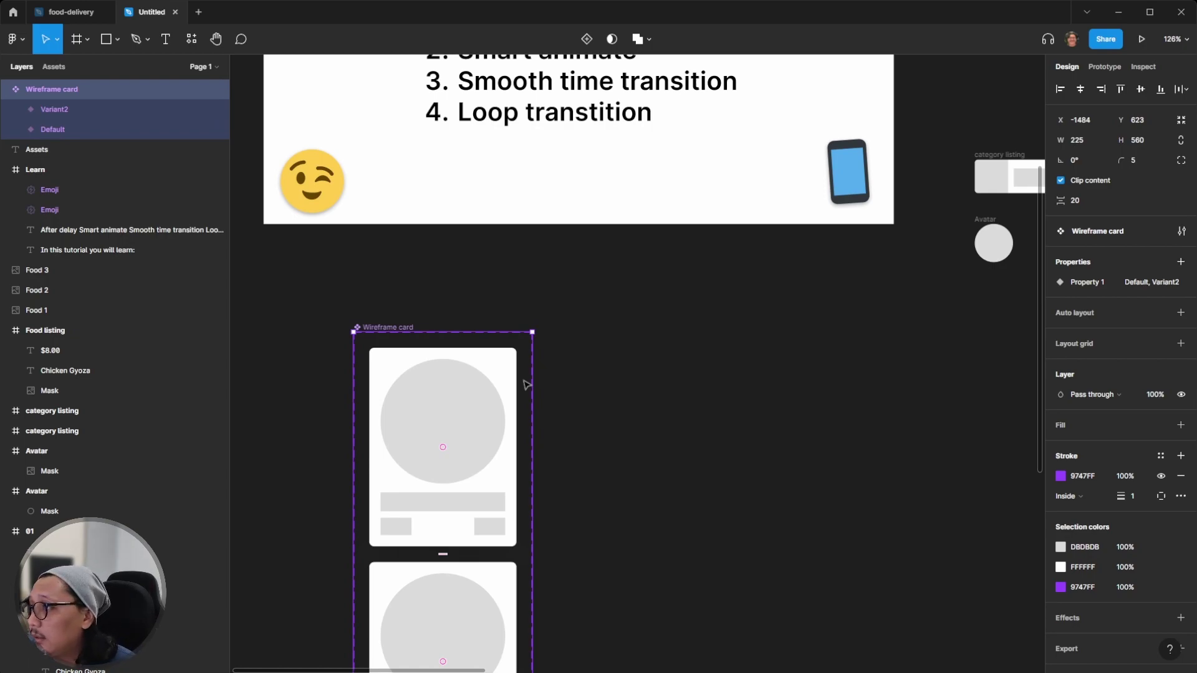
click(564, 384)
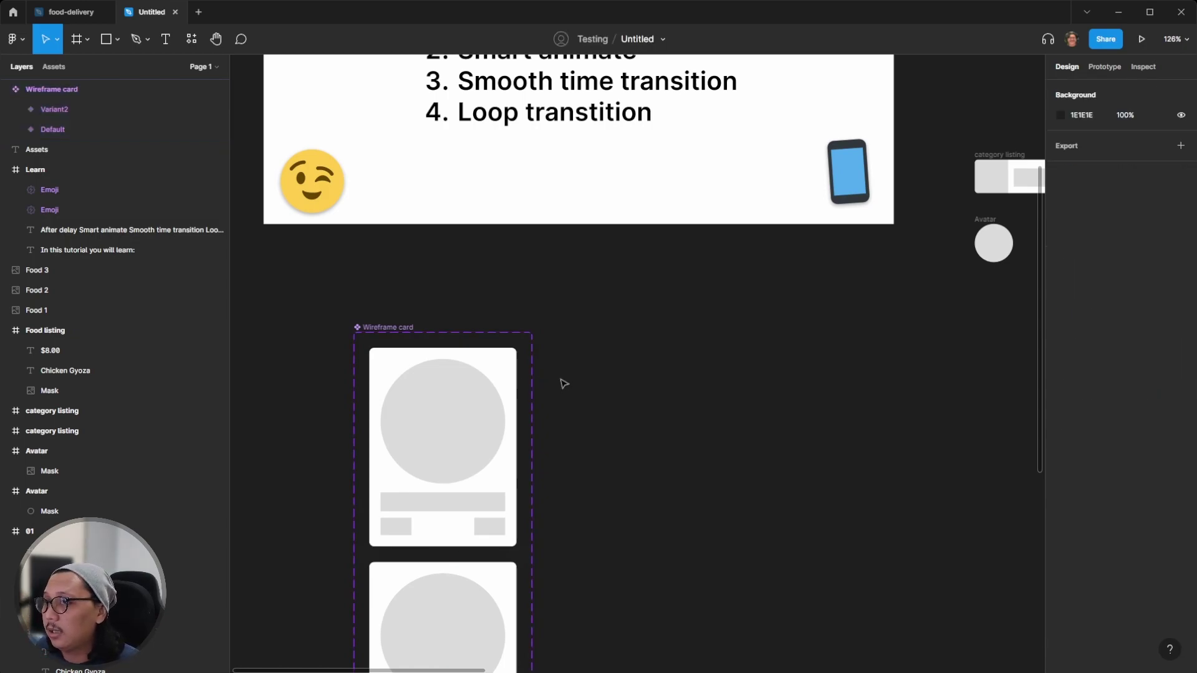
Run the Style Manager plugin and show its library of saved style collections
key(ctrl+/)
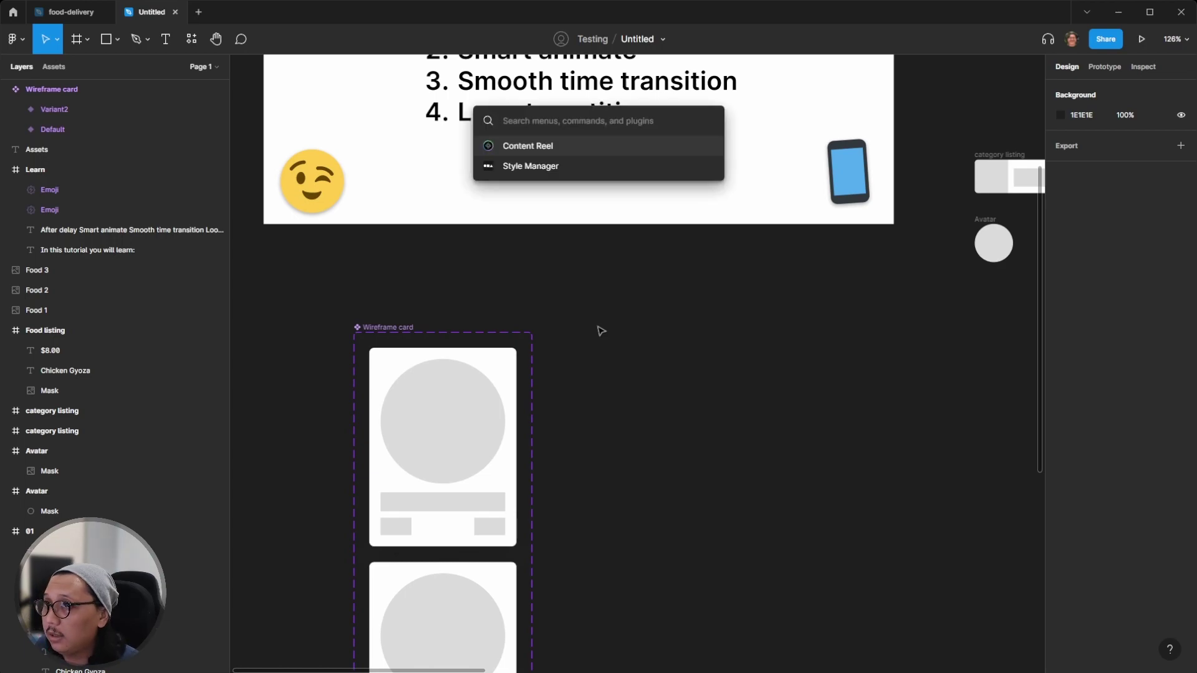
key(Down)
key(Escape)
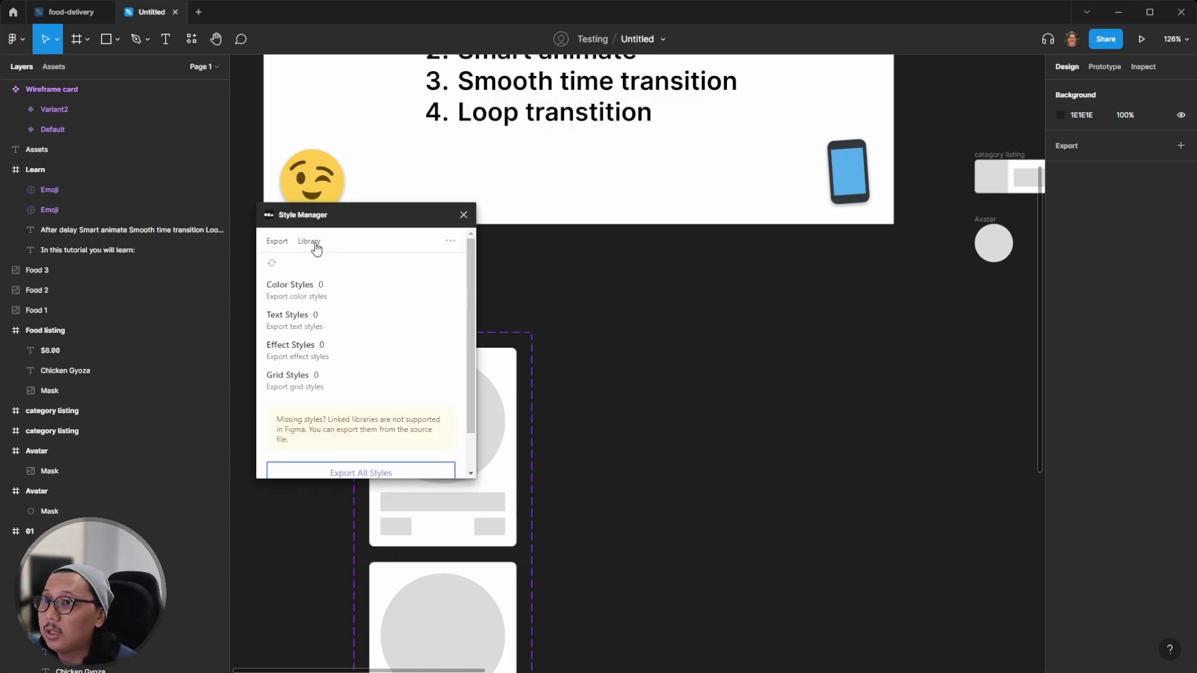
click(311, 242)
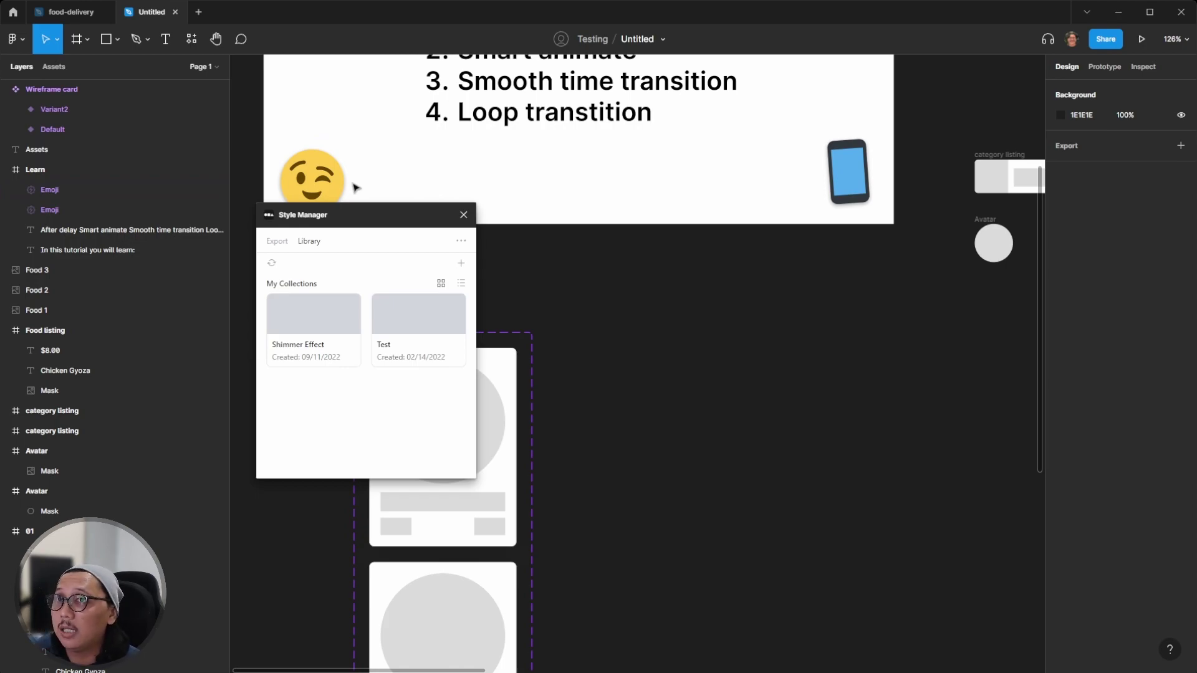
Close the food-delivery file and import all styles from the Shimmer Effect collection into the Untitled file, closing the plugin when done
click(80, 12)
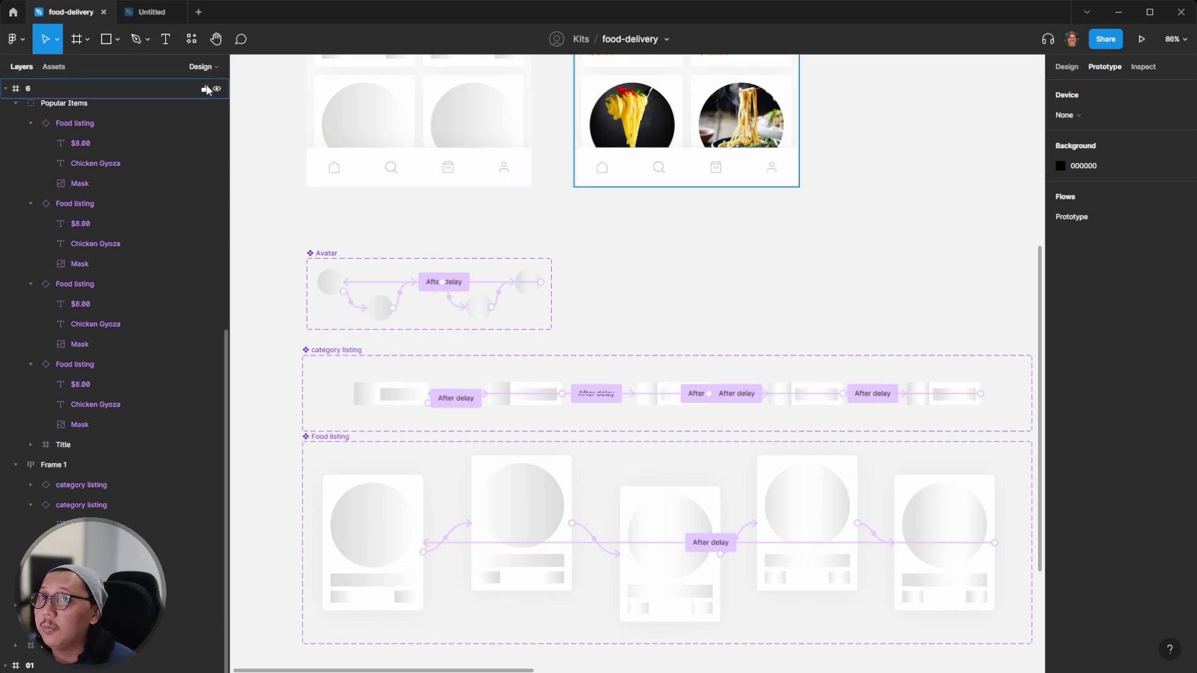
click(106, 13)
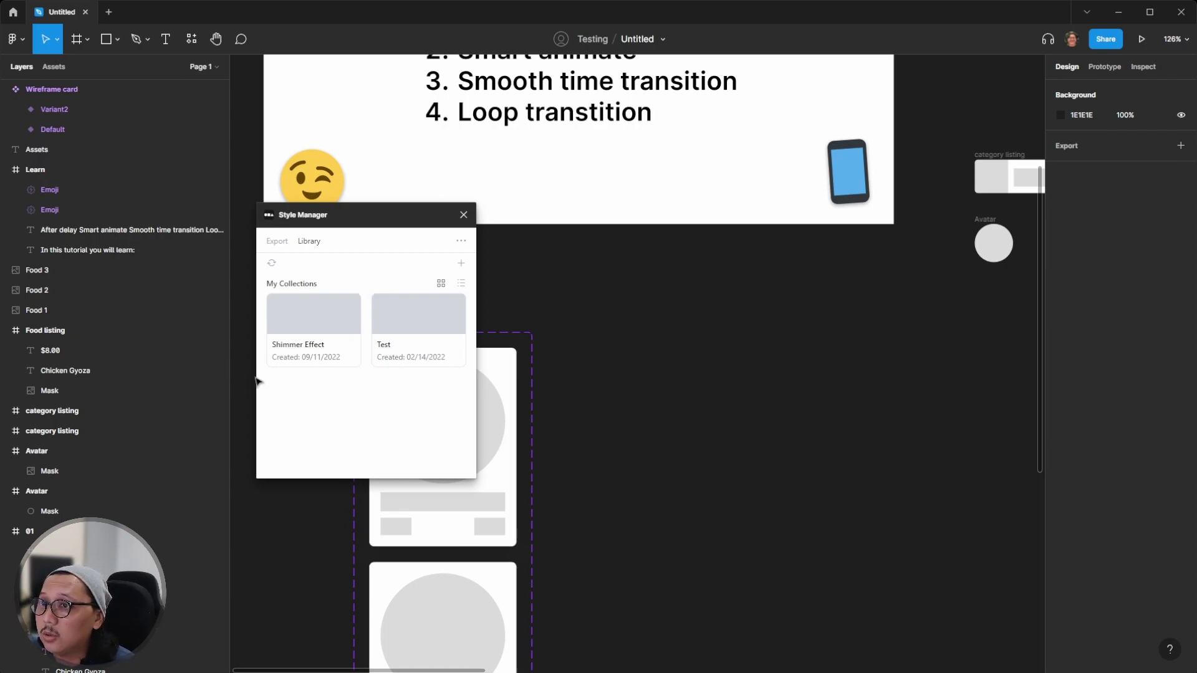
click(305, 326)
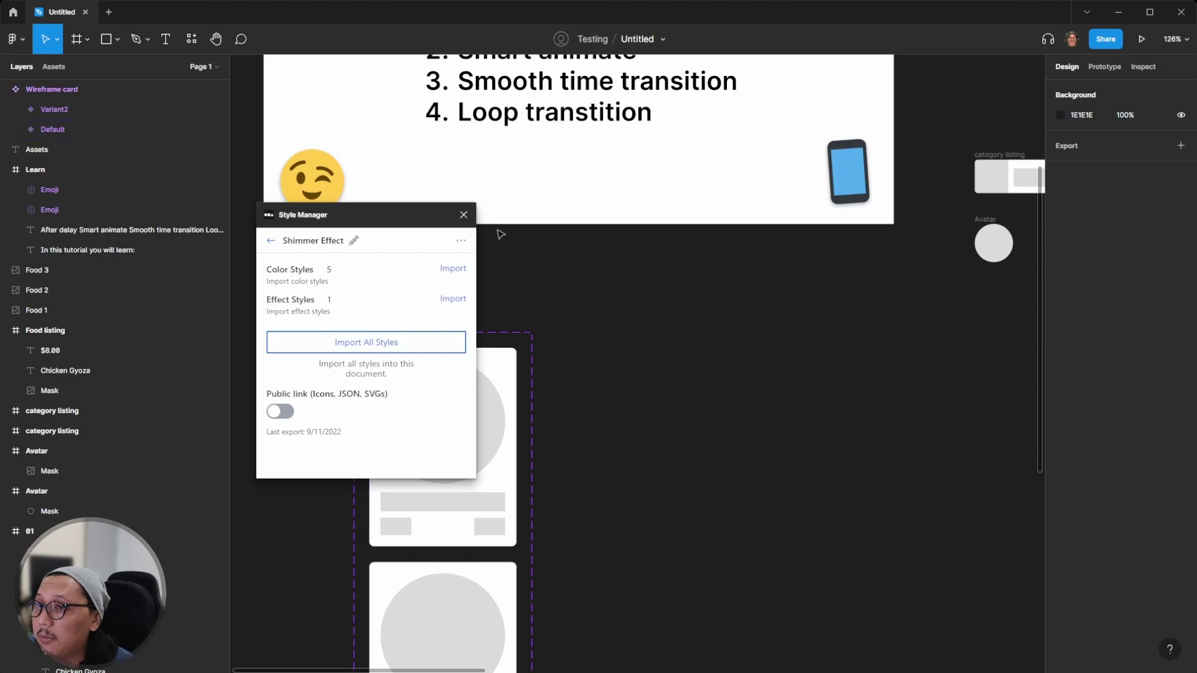
click(397, 341)
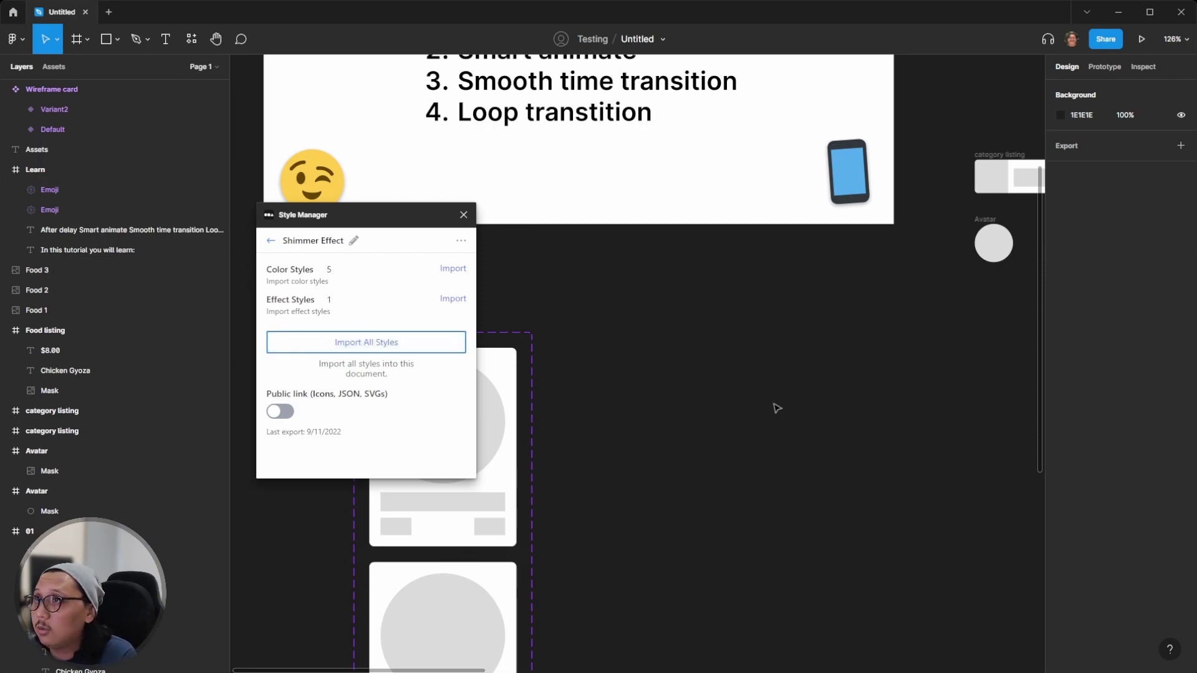
click(366, 343)
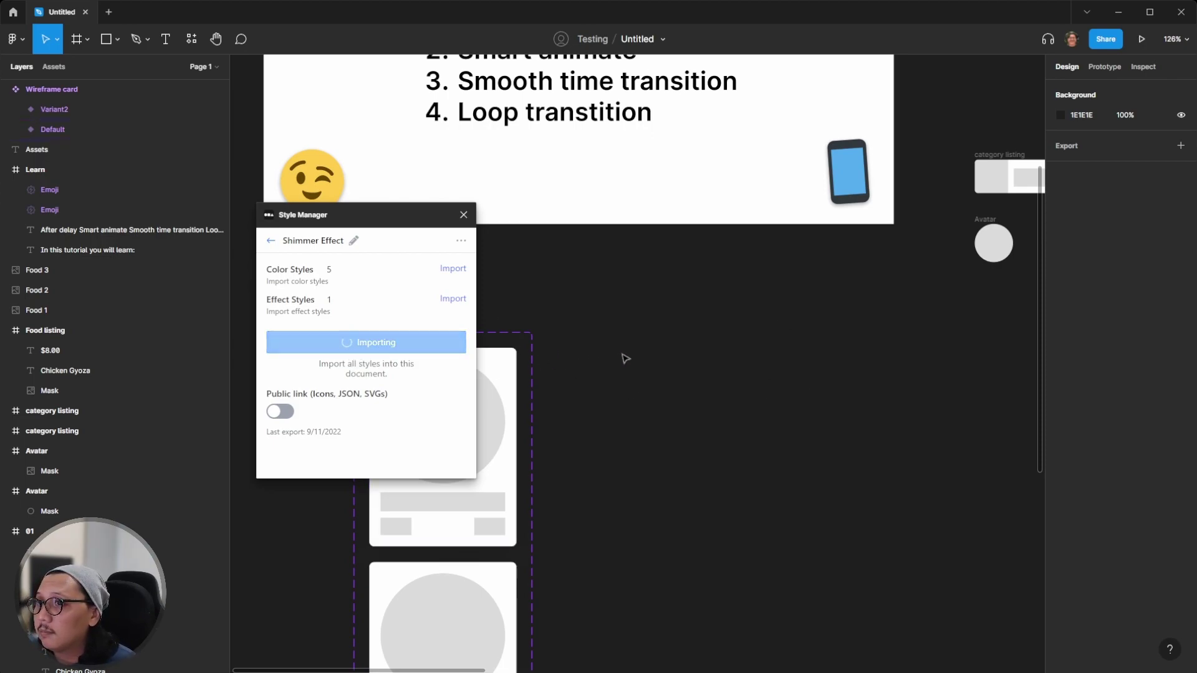
click(463, 214)
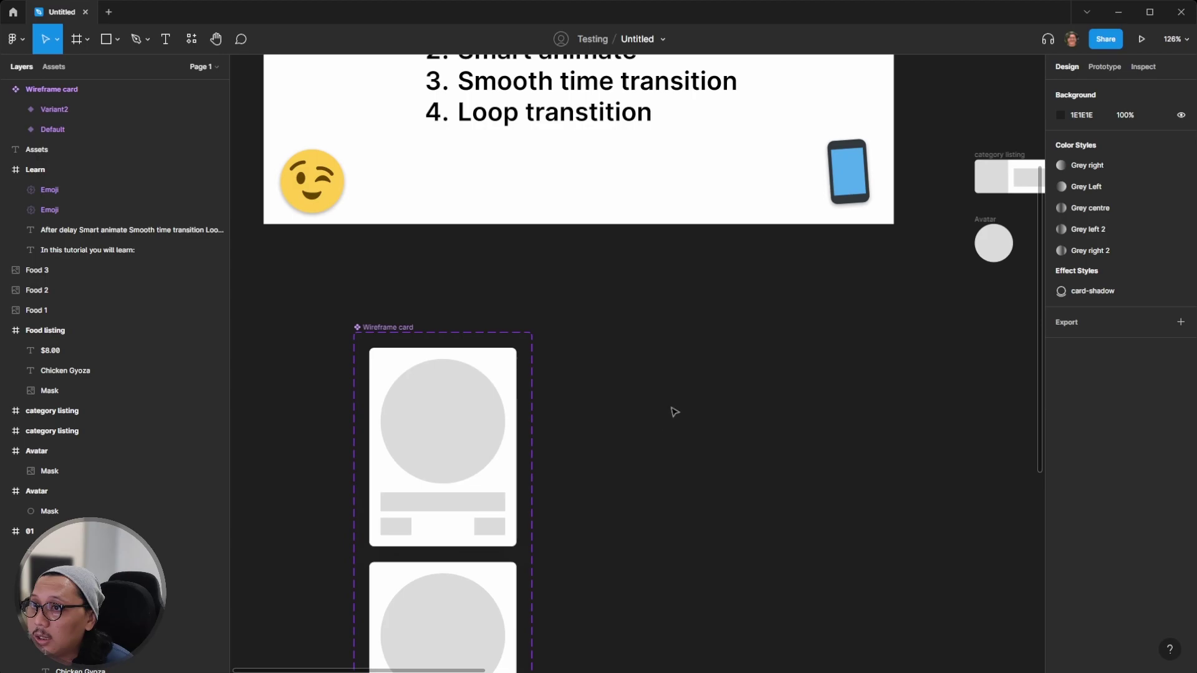
Move the Wireframe card component set to align with the Learn frame's left edge and widen it to that frame's right edge
scroll(647, 347, down, 3)
click(510, 363)
click(465, 331)
drag(465, 331, 395, 368)
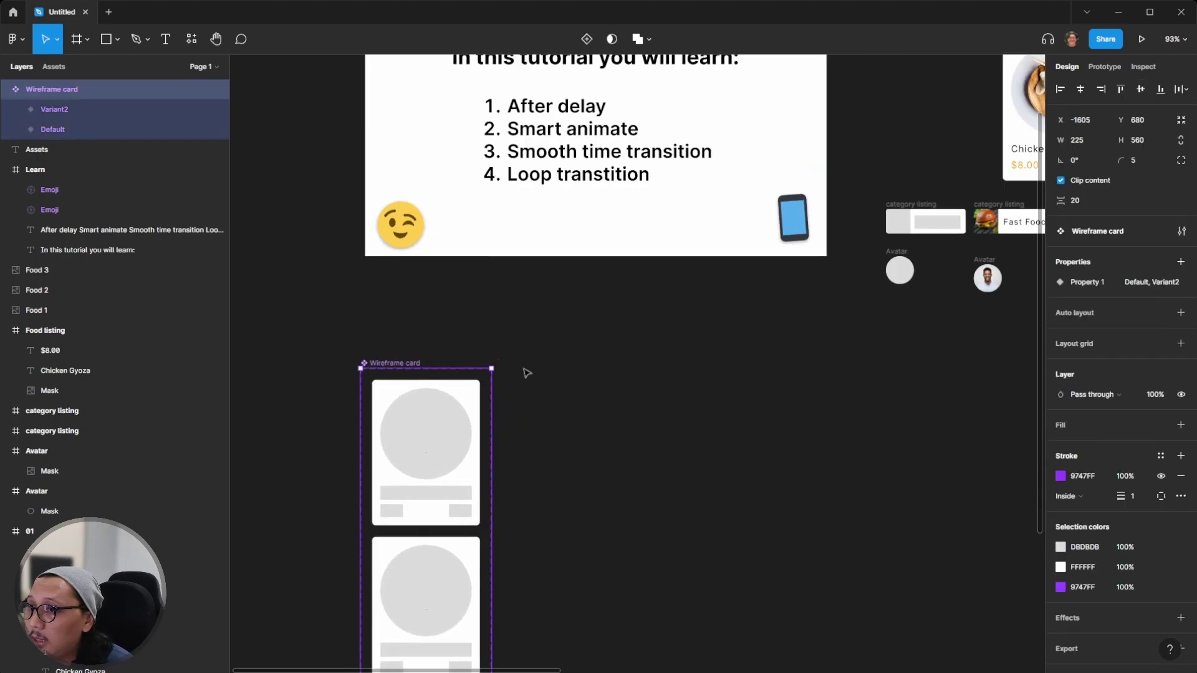
scroll(493, 419, down, 2)
drag(490, 420, 753, 422)
Move the second card variant up beside the default one, top-aligned within the component set
click(422, 508)
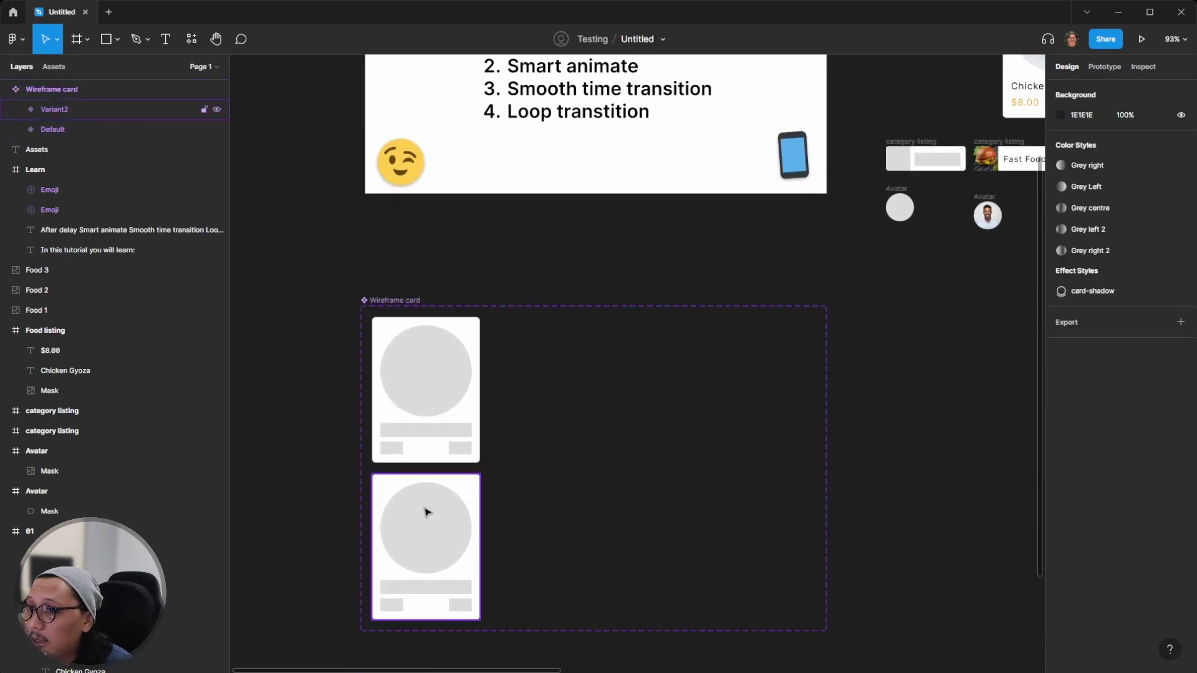
drag(423, 507, 549, 354)
click(433, 270)
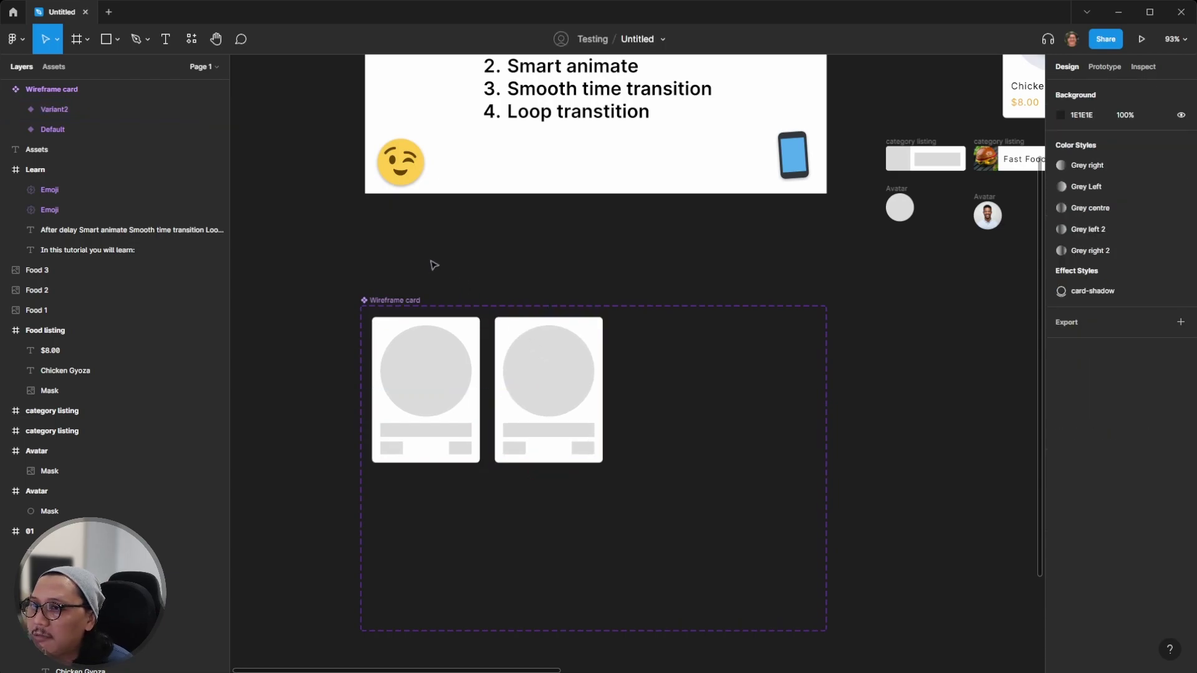
Resize the Wireframe card component set to 1040 × 451 and duplicate the second variant to its right as a third variant
click(394, 299)
drag(827, 632, 965, 568)
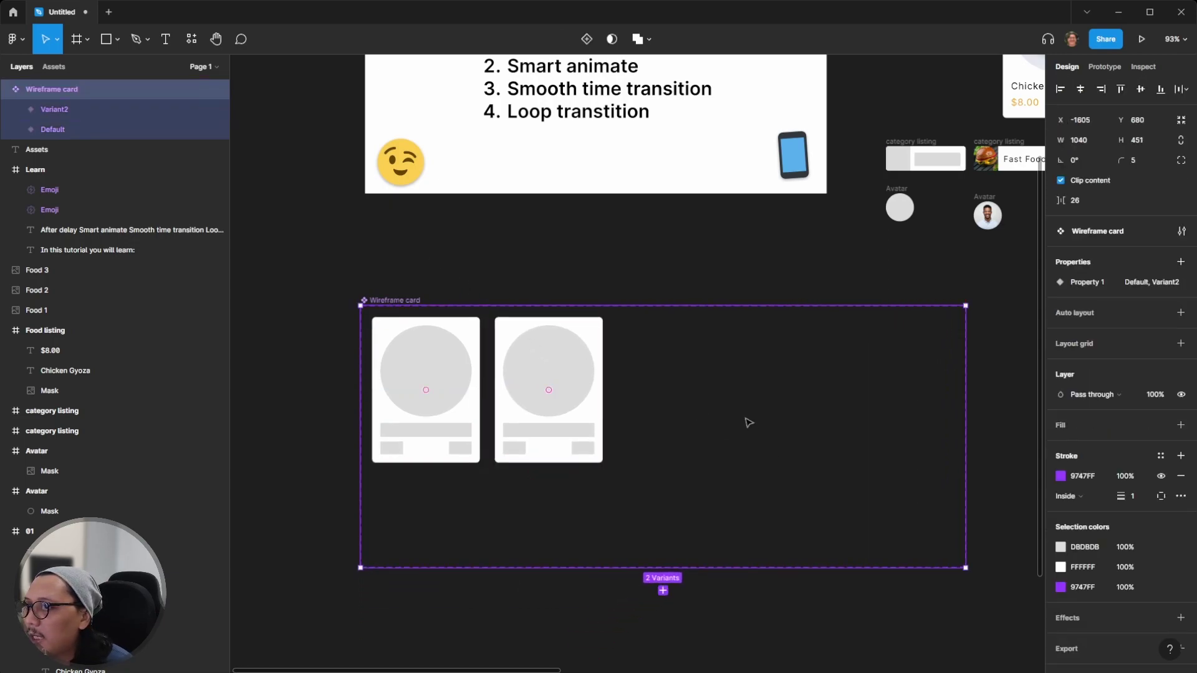
drag(569, 382, 690, 382)
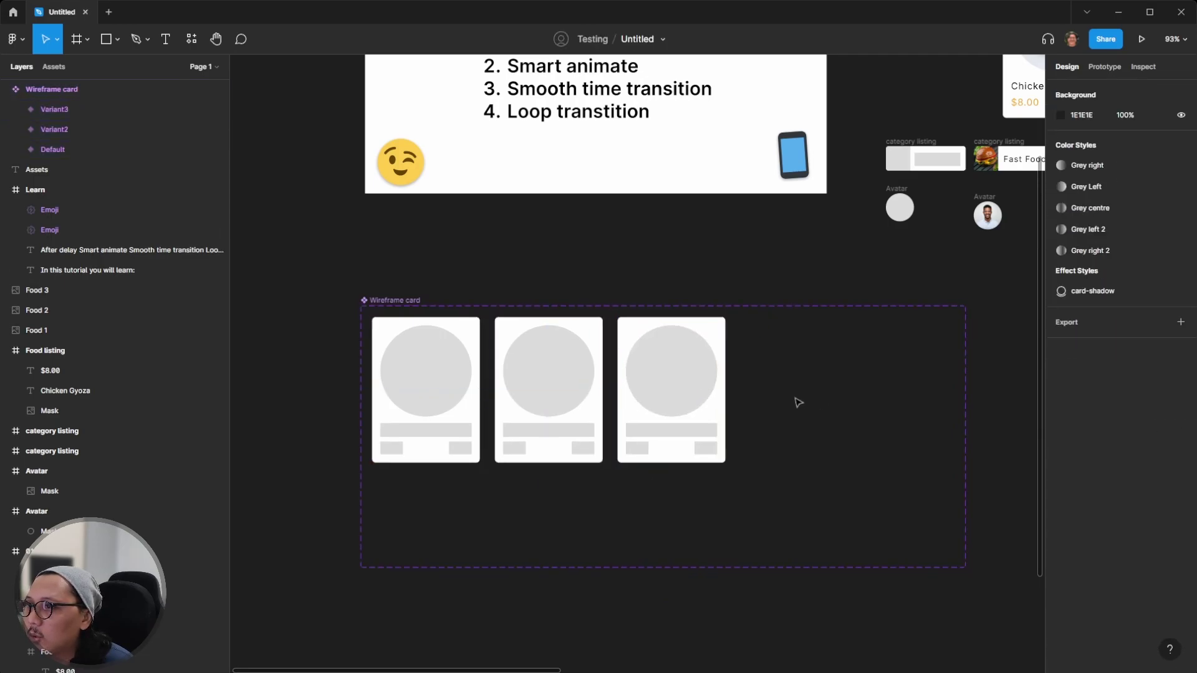
Duplicate the third variant twice to add a fourth and fifth variant to the row inside the component set
key(ctrl+d)
key(ctrl+d)
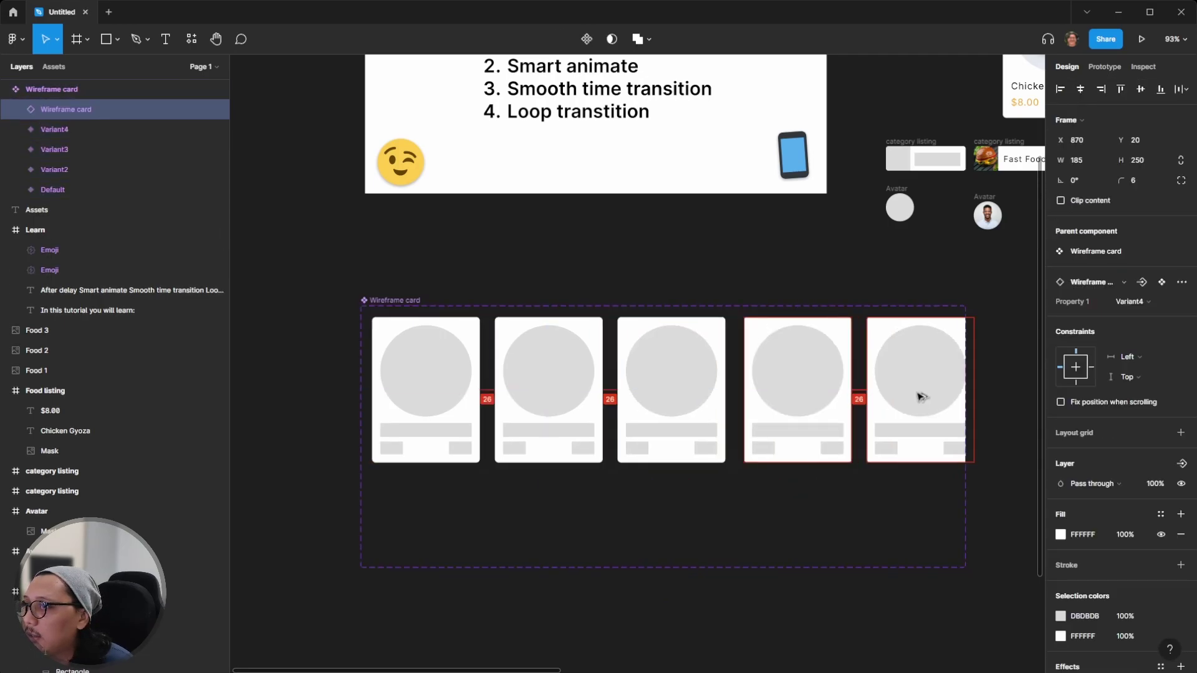
mouse_move(917, 396)
mouse_down()
mouse_move(904, 393)
mouse_move(916, 392)
mouse_up()
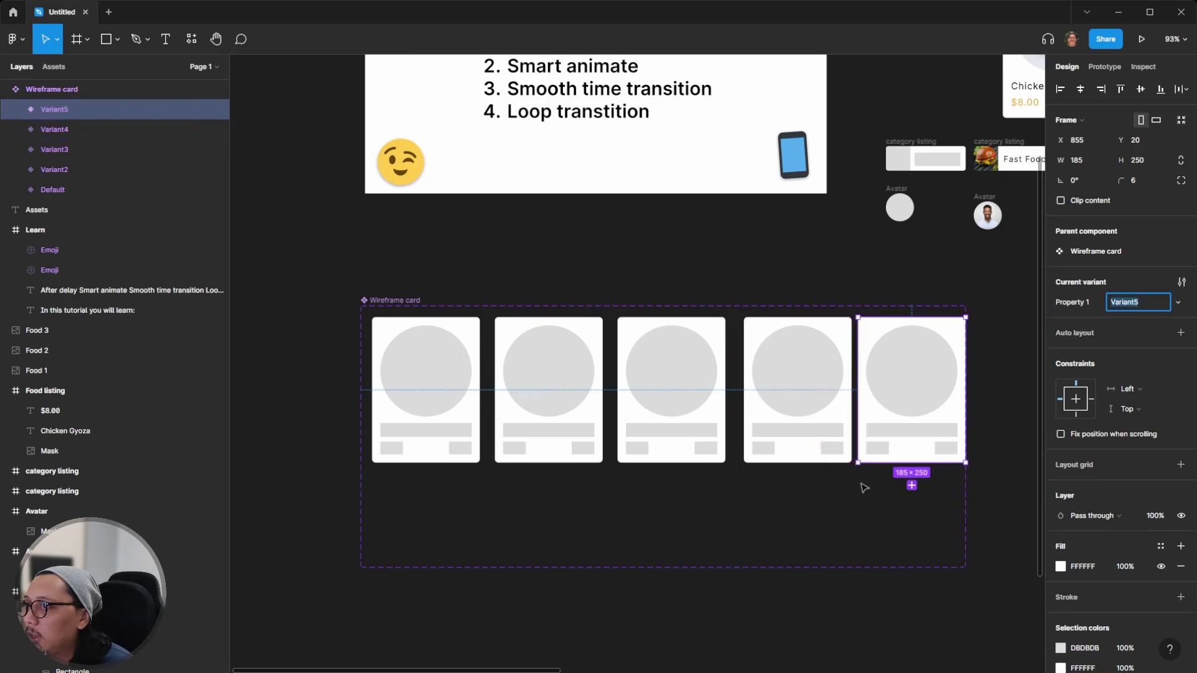
Tidy up the spacing between all five card variants in the component set
drag(863, 486, 477, 393)
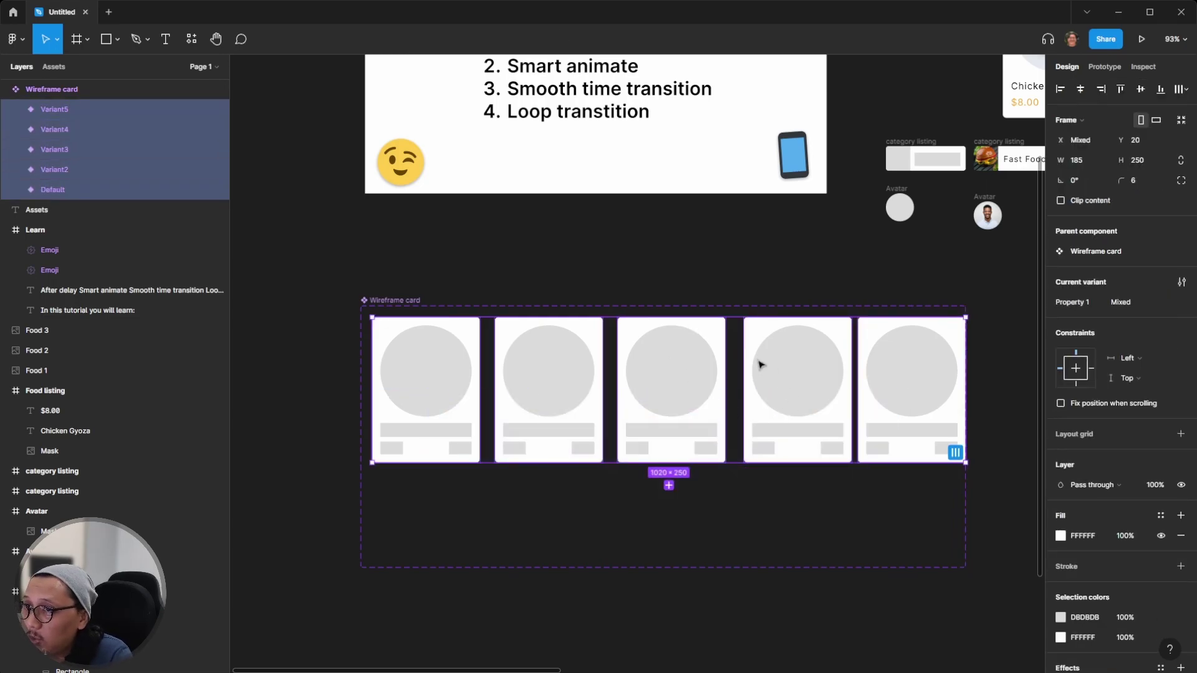
click(1179, 89)
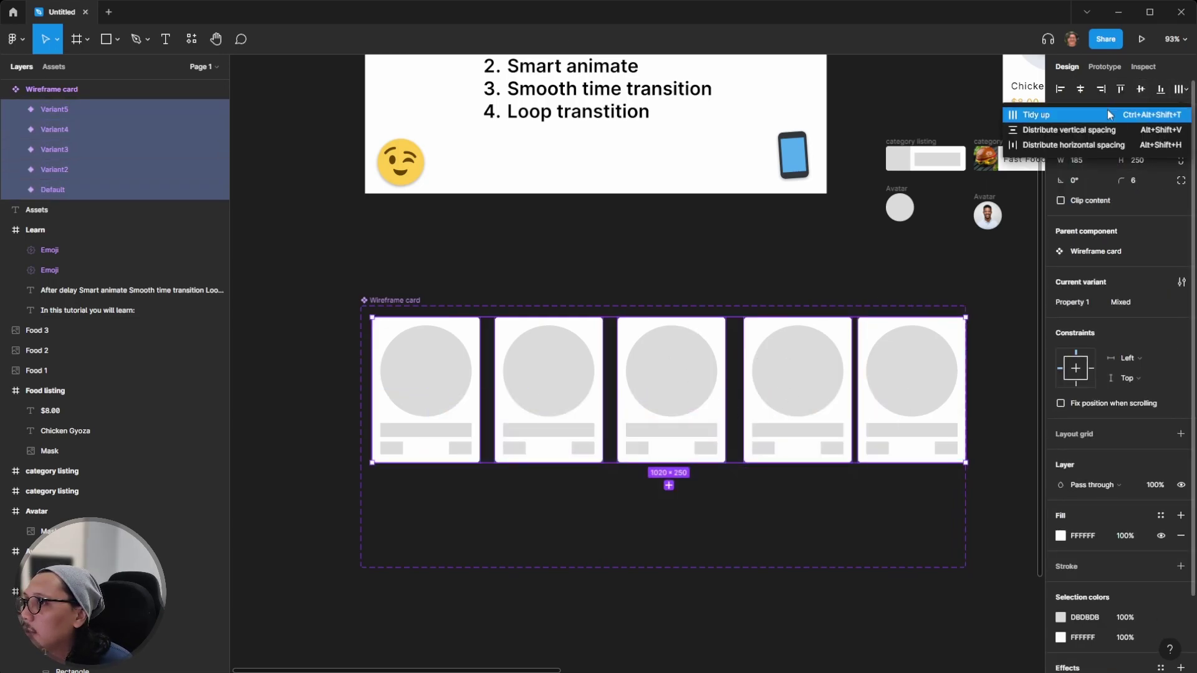
click(1107, 115)
click(682, 241)
Resize the Wireframe card component set to 1049 × 318
click(404, 300)
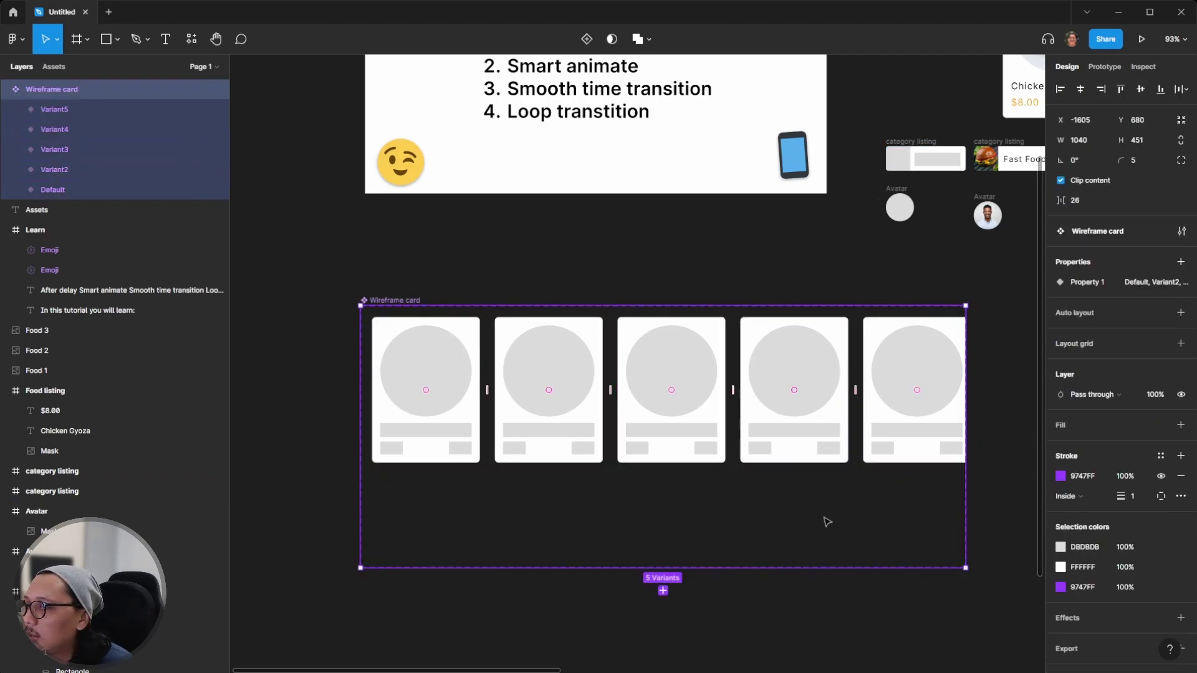
scroll(827, 522, right, 3)
drag(891, 569, 888, 492)
Move all five card variants together down to Y 34 within the component set
click(355, 407)
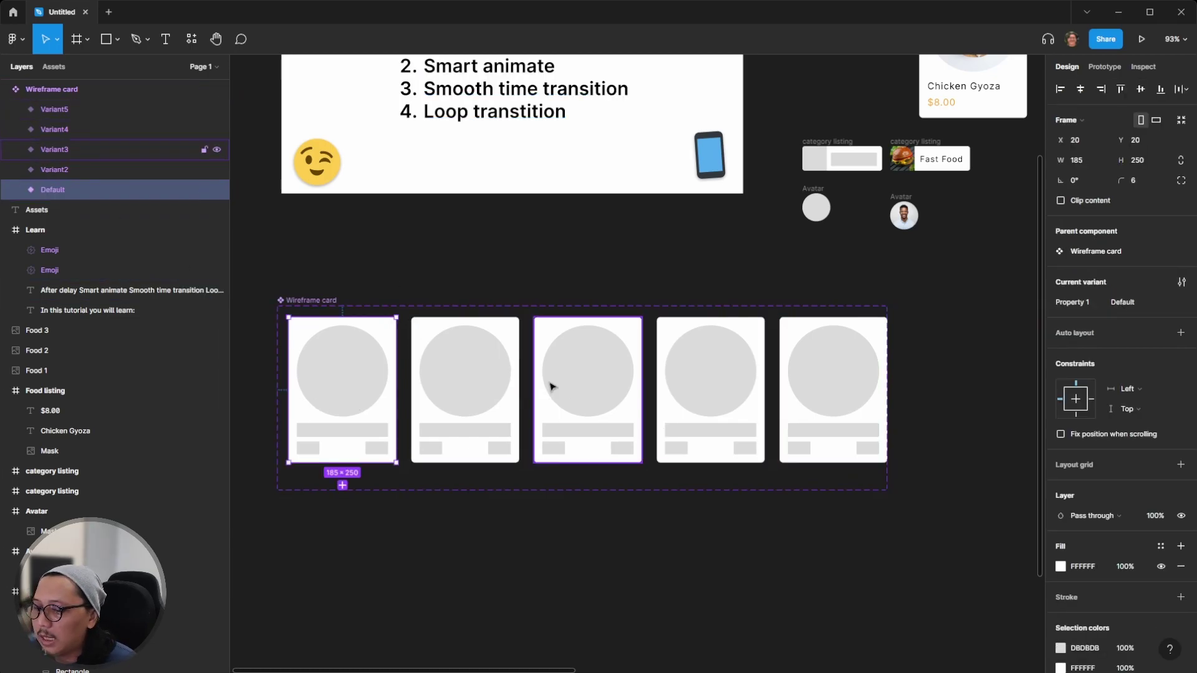
click(536, 274)
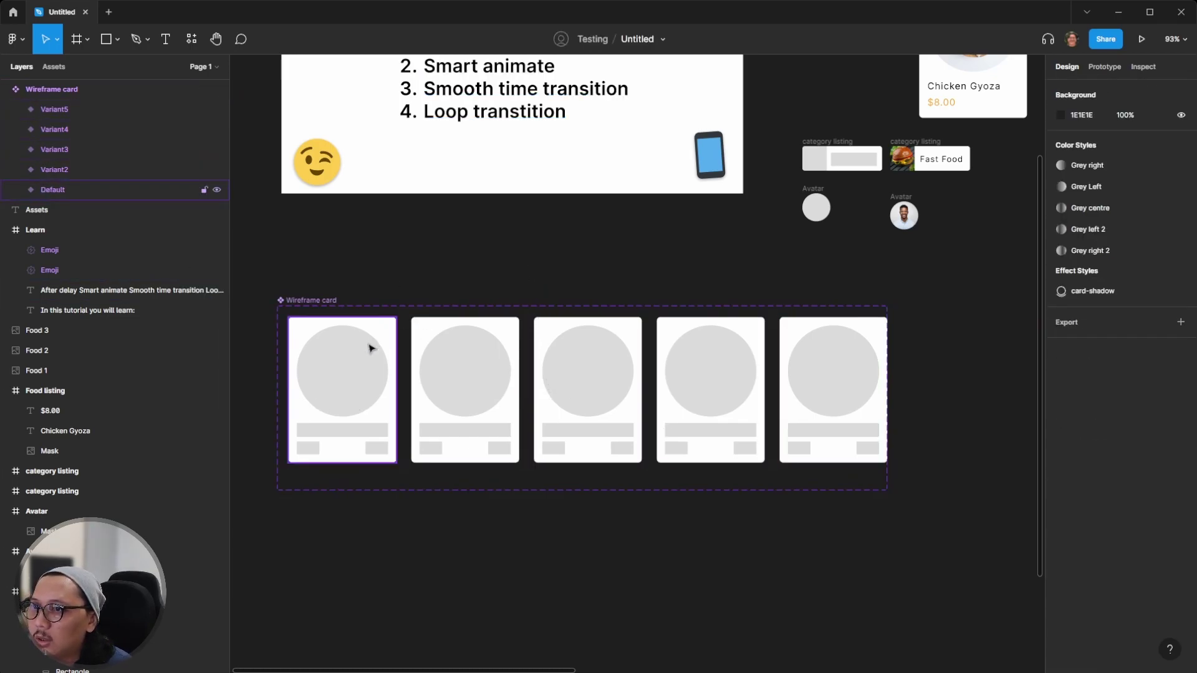
click(359, 369)
shift+click(470, 388)
shift+click(583, 388)
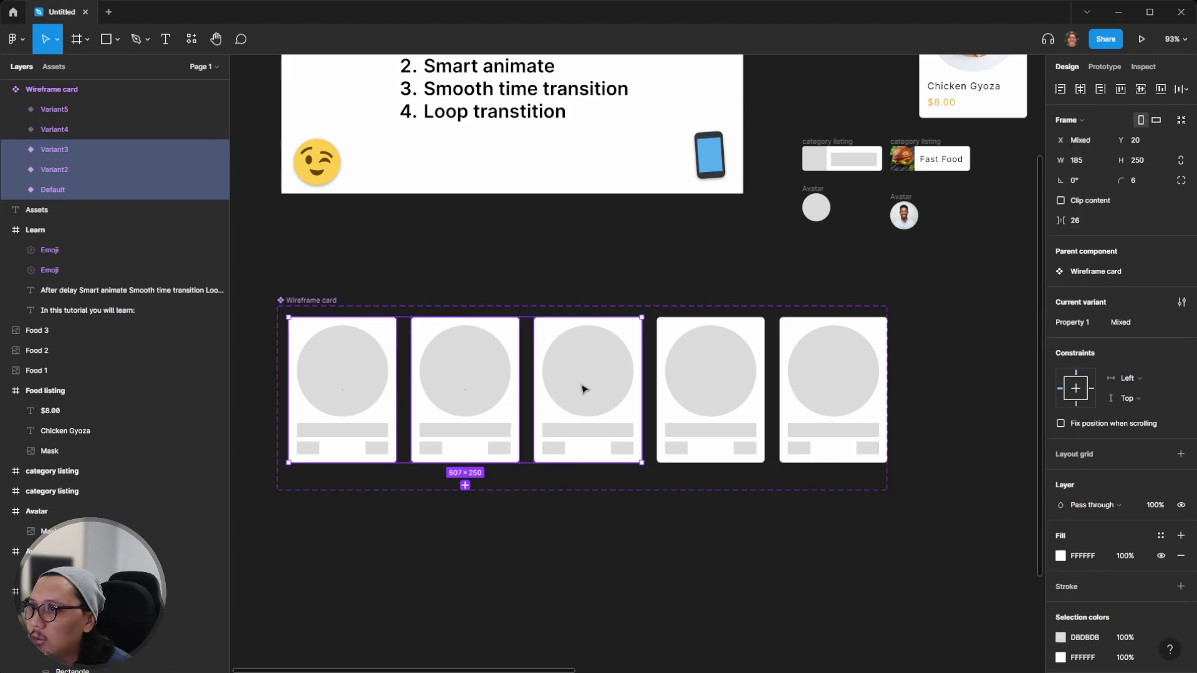
shift+click(727, 368)
shift+click(818, 379)
drag(819, 381, 819, 386)
key(Escape)
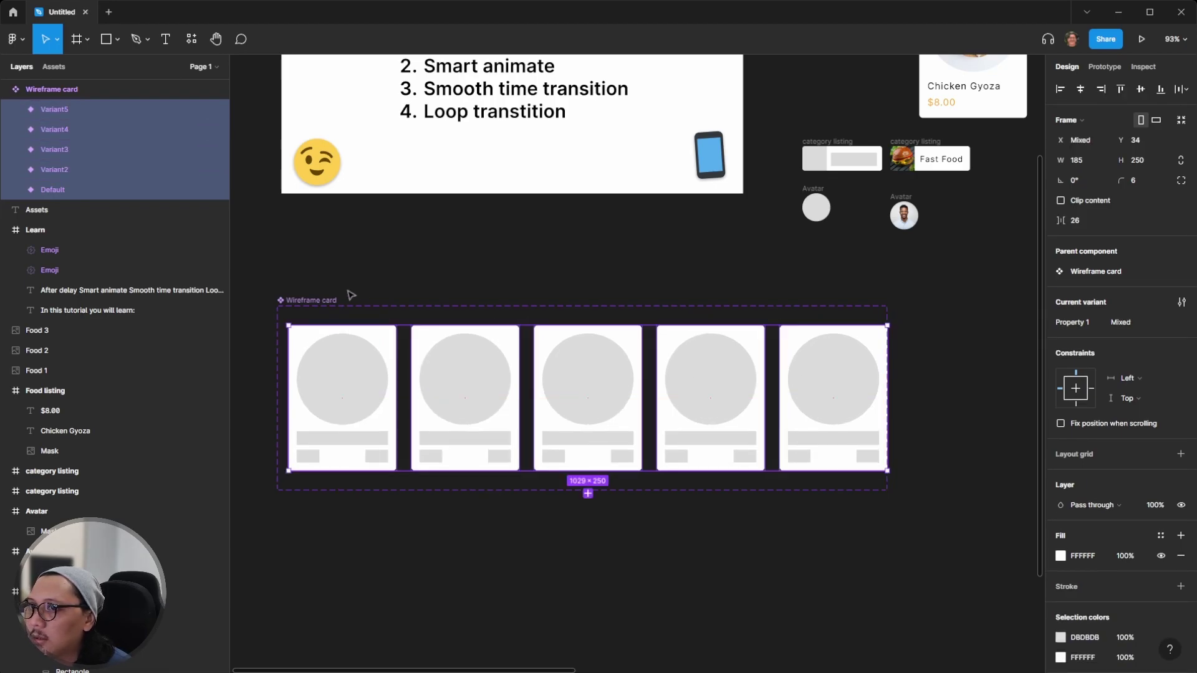
Widen the Wireframe card component set on its right side to match the padding beside the first card
click(353, 289)
click(312, 300)
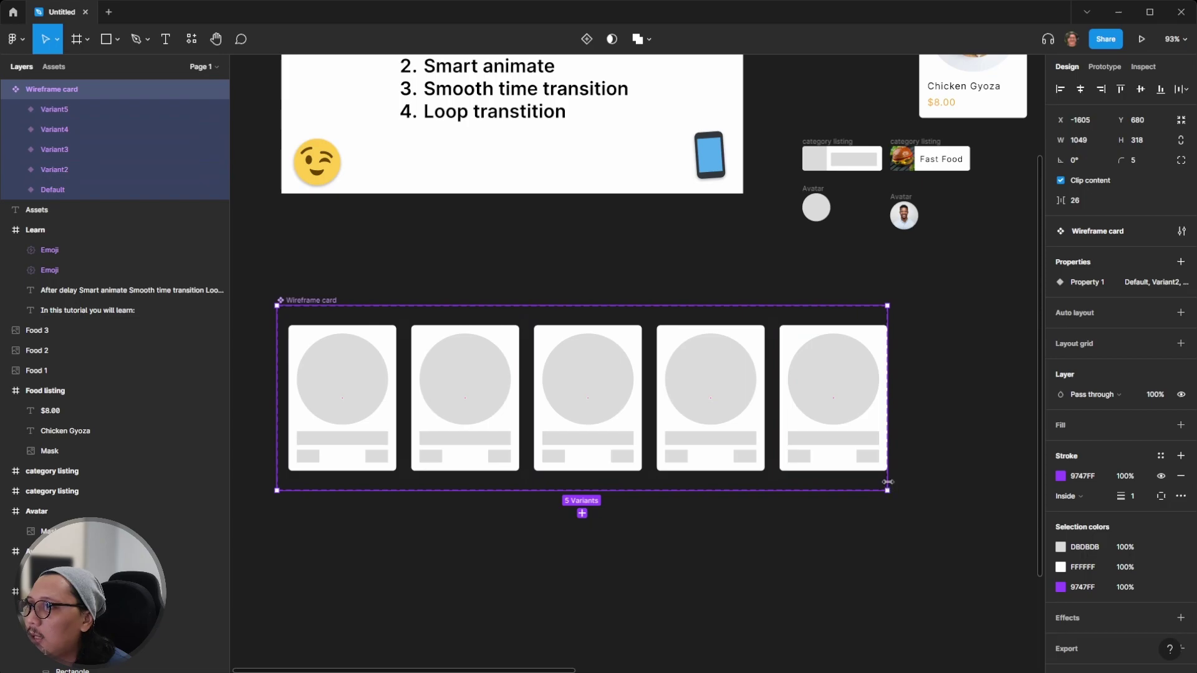
drag(888, 482, 898, 482)
click(850, 561)
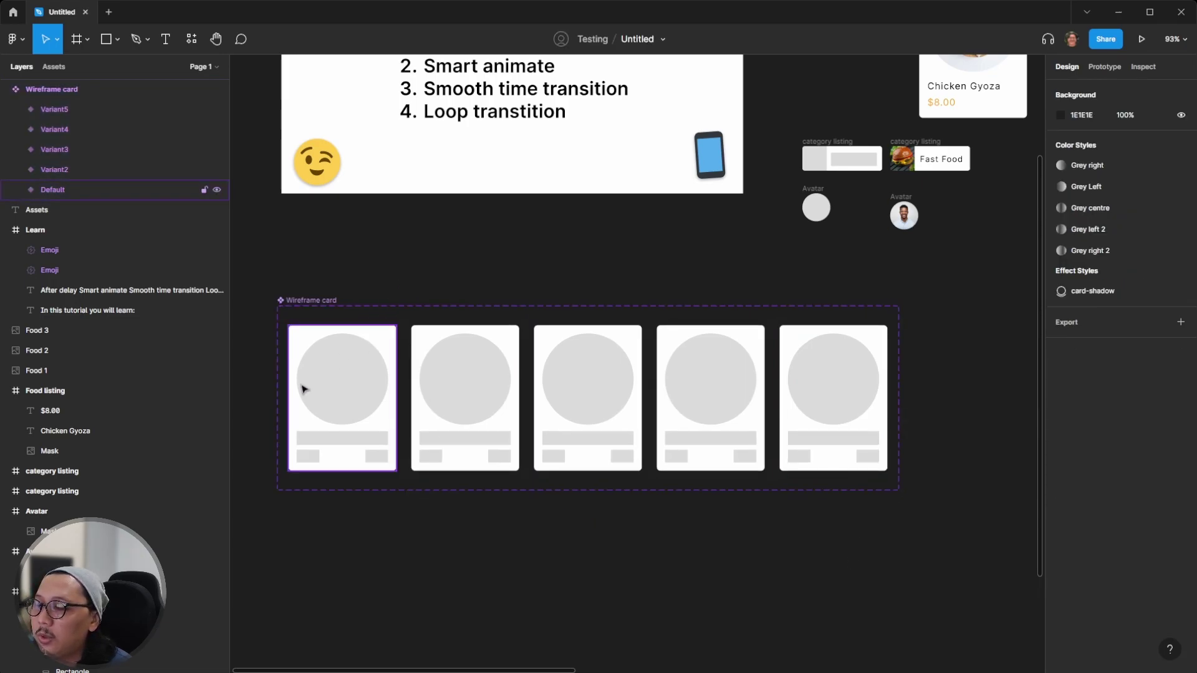
Apply the Grey Left color style to the fill of the circle in the Default variant
scroll(302, 389, up, 5)
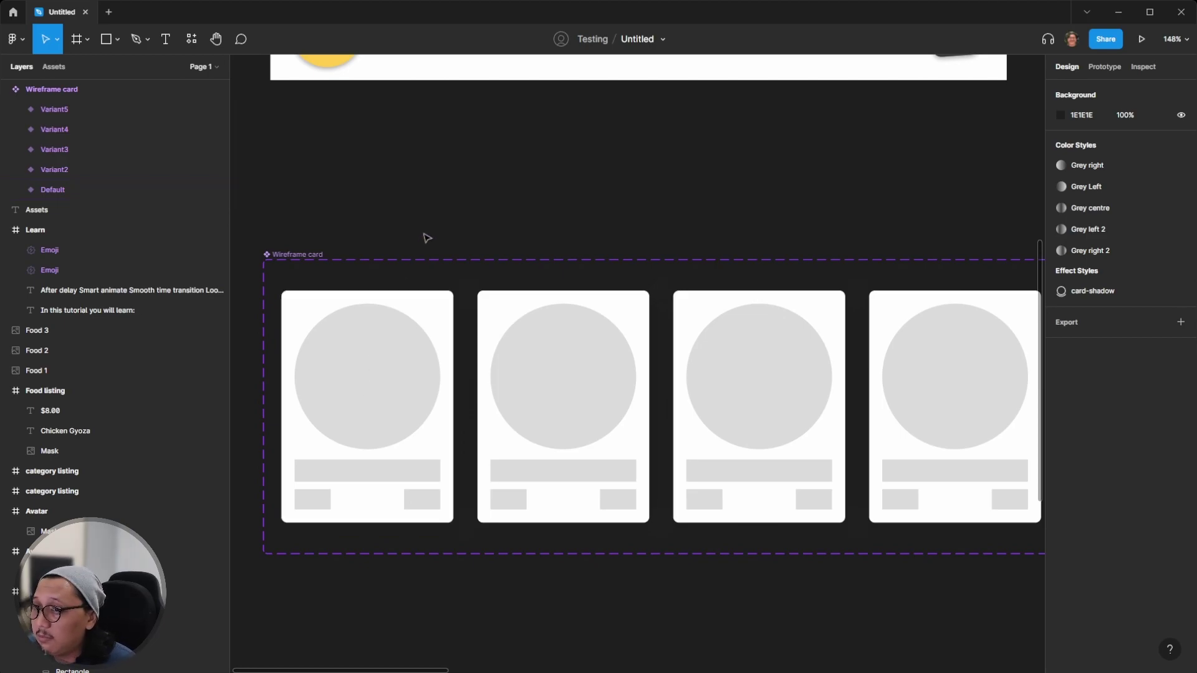
ctrl+click(384, 367)
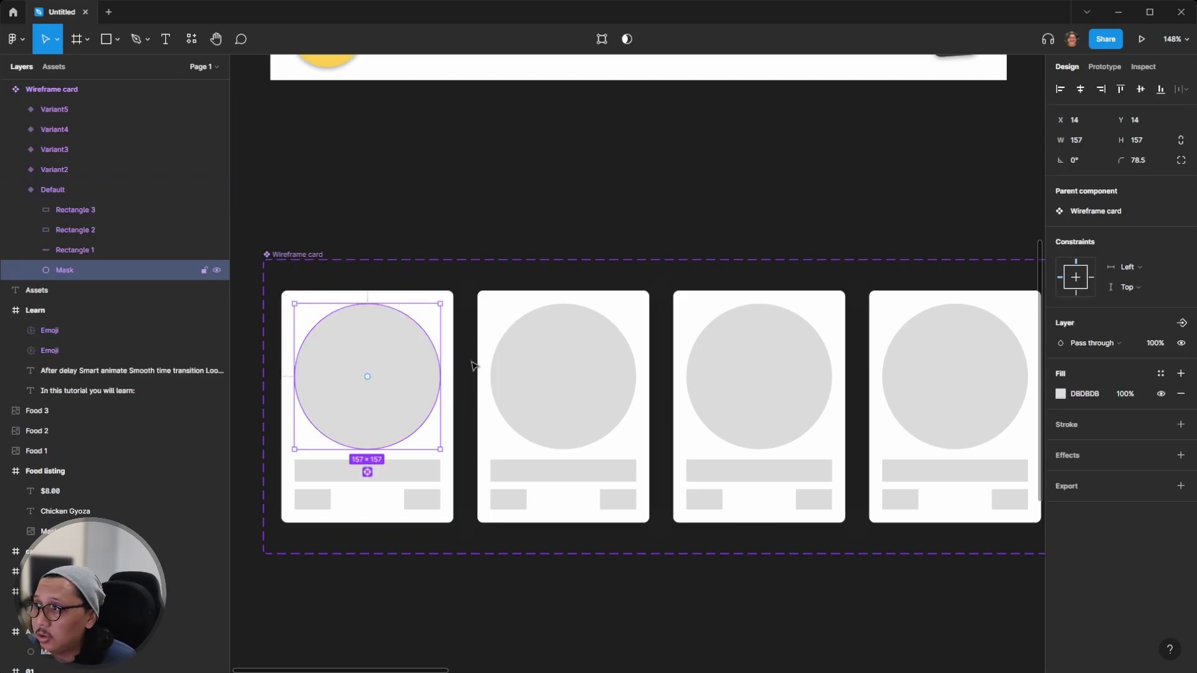
click(1161, 374)
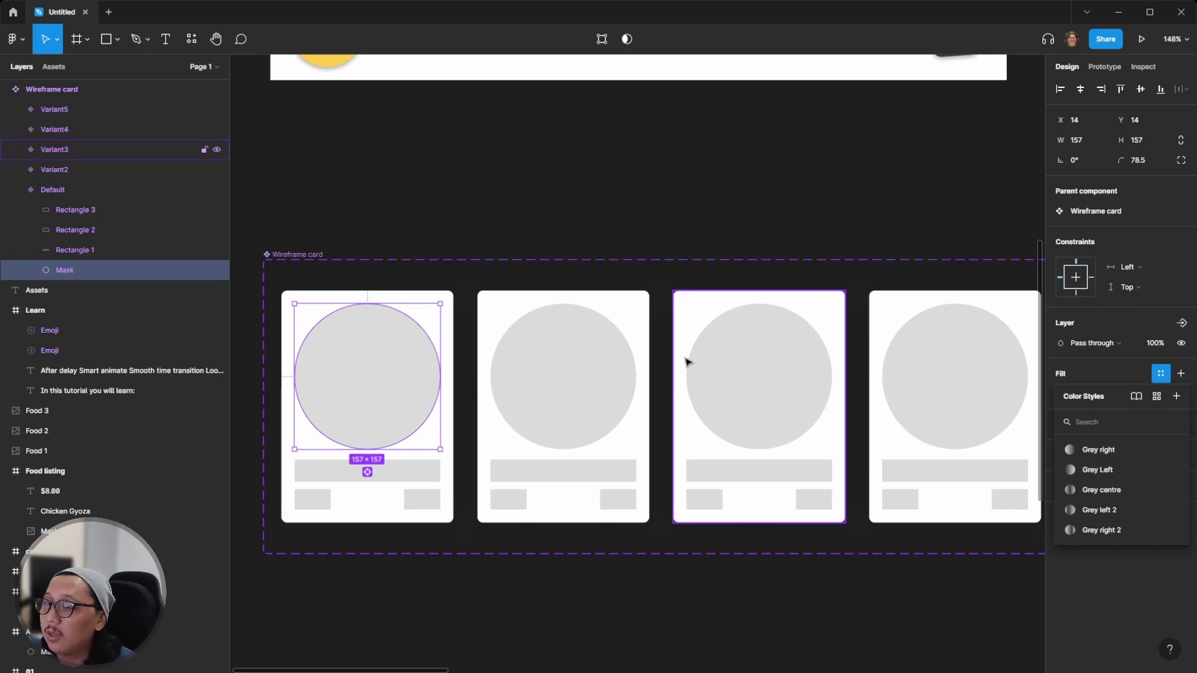
click(1098, 469)
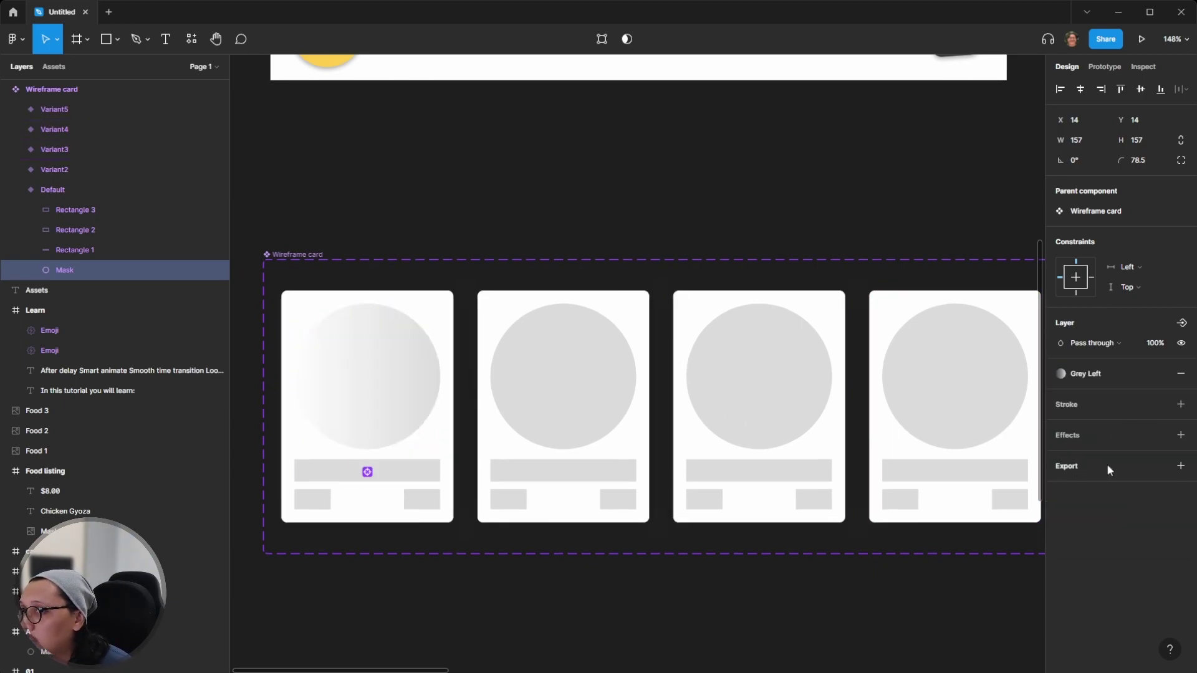
click(401, 187)
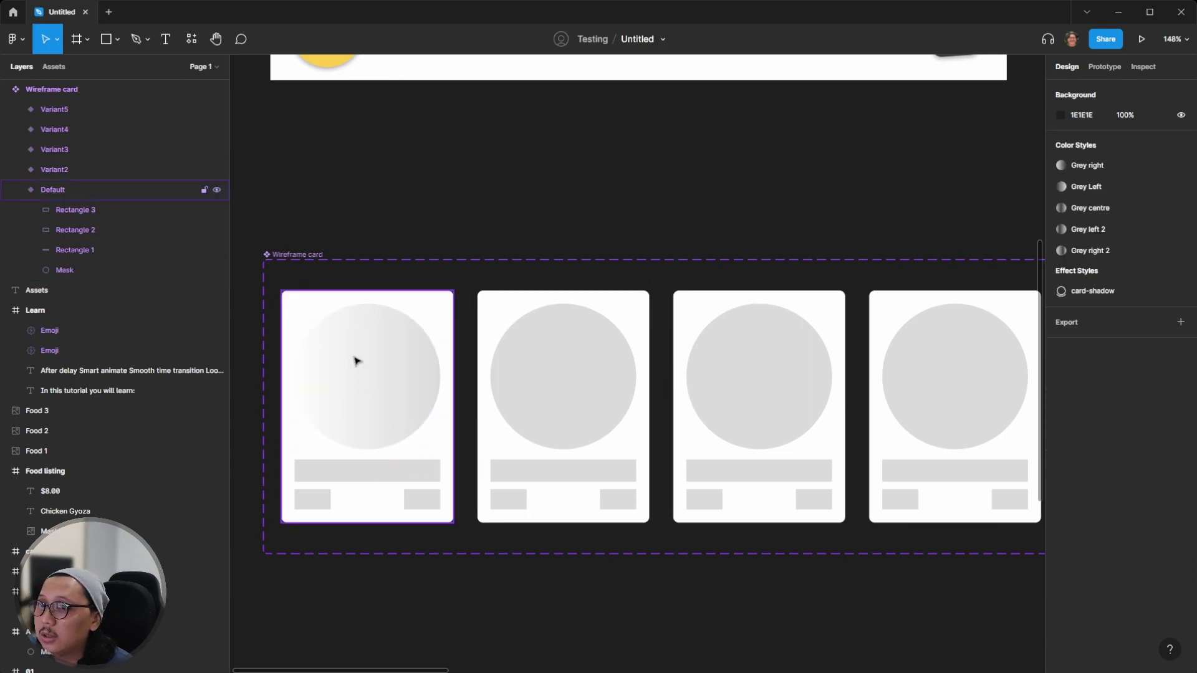
Apply the Grey Left color style to the three placeholder rectangles in the Default variant
double_click(353, 362)
scroll(513, 275, left, 1)
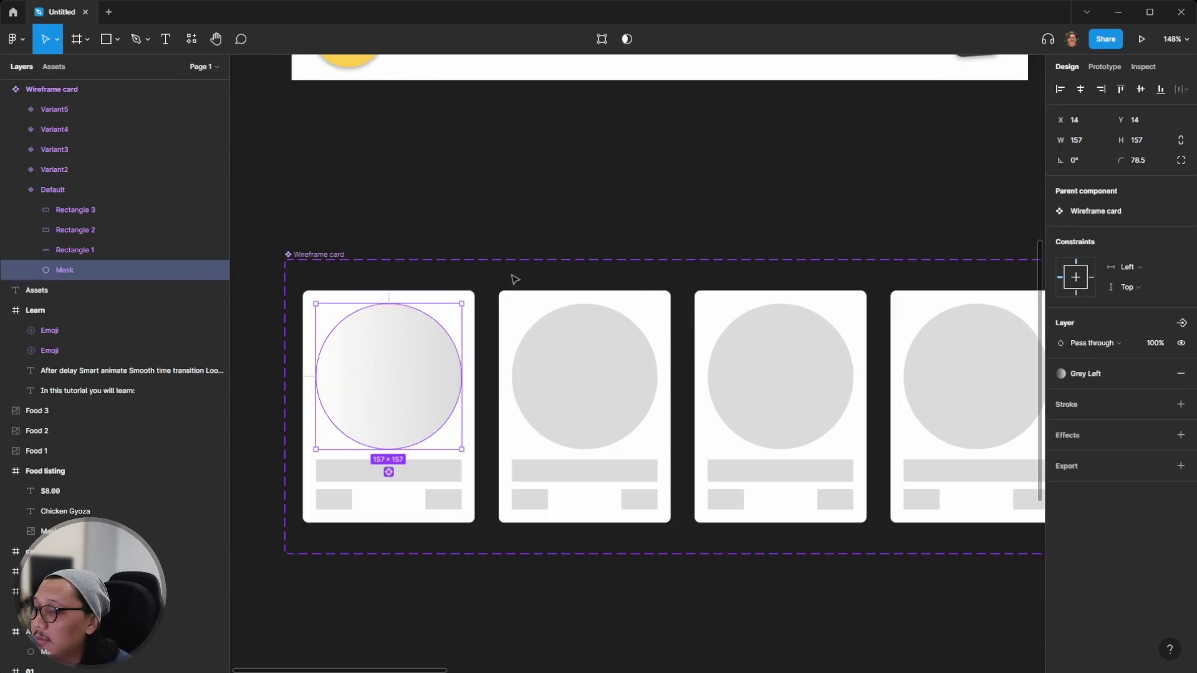
click(441, 211)
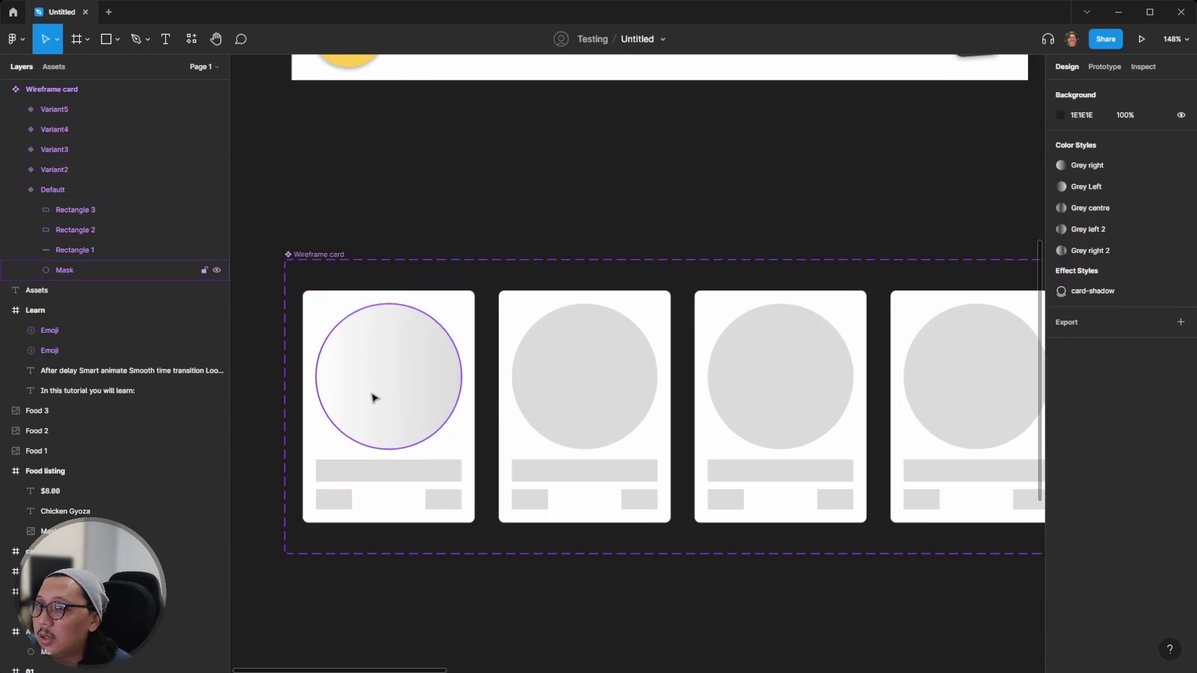
click(363, 473)
shift+click(330, 499)
shift+click(443, 500)
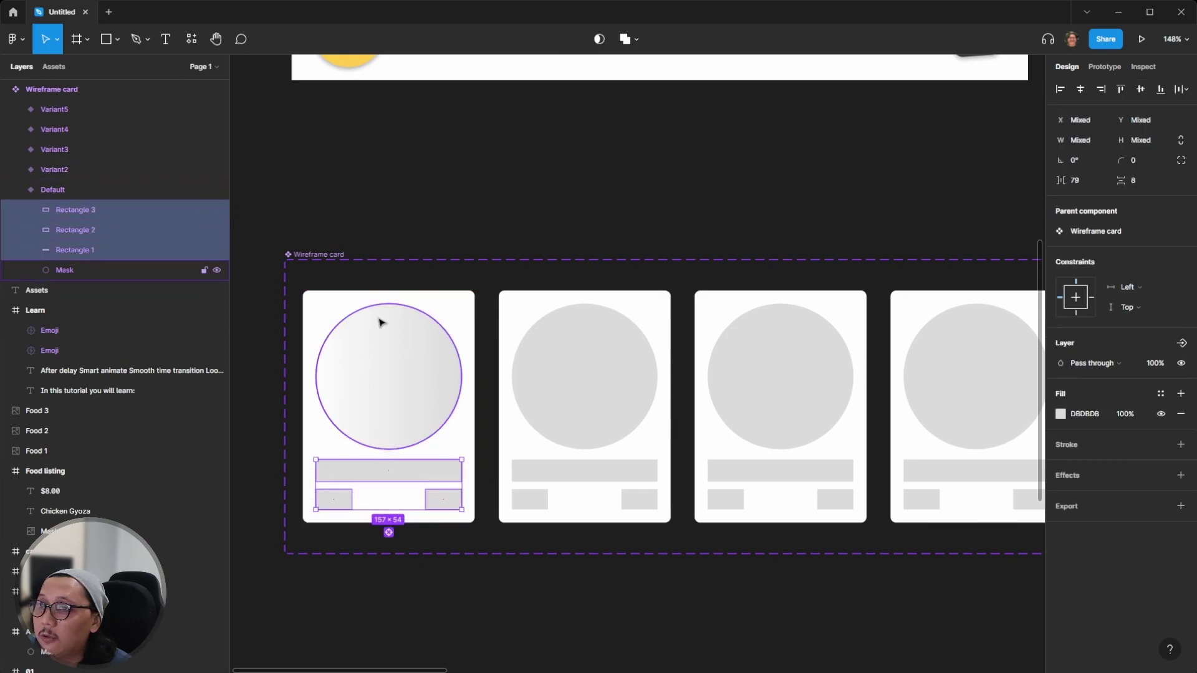
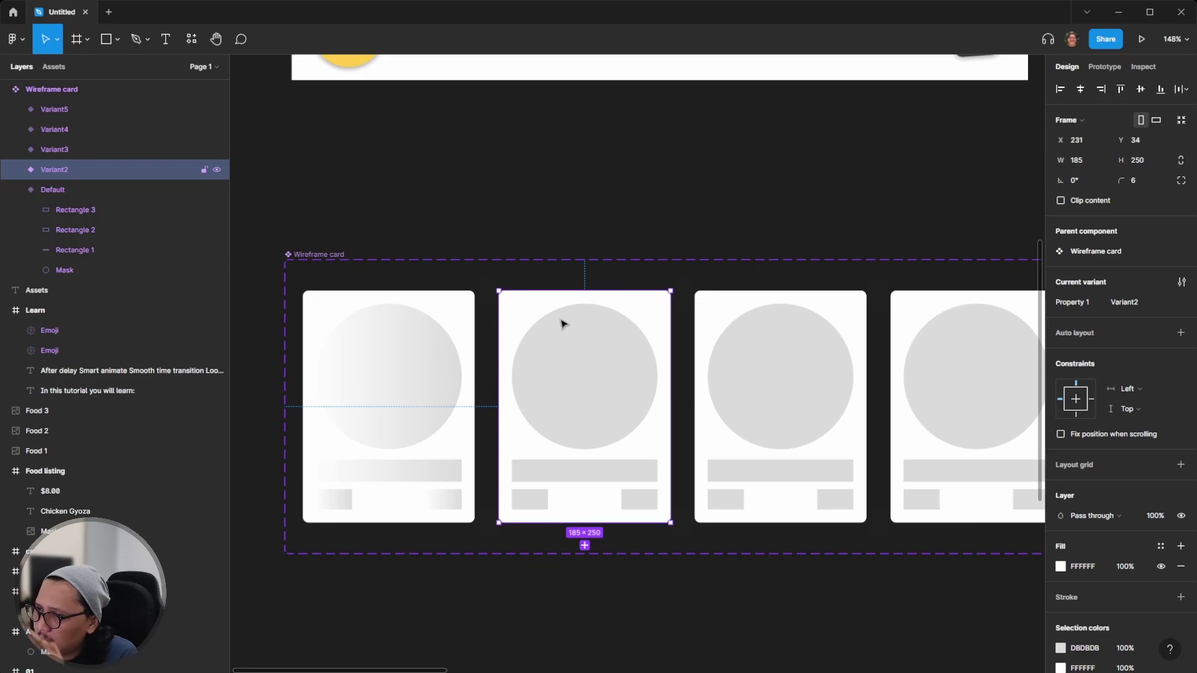
Apply the Grey centre color style to the circle and three rectangles in Variant2
click(572, 357)
click(616, 240)
double_click(588, 361)
shift+click(557, 477)
shift+click(530, 501)
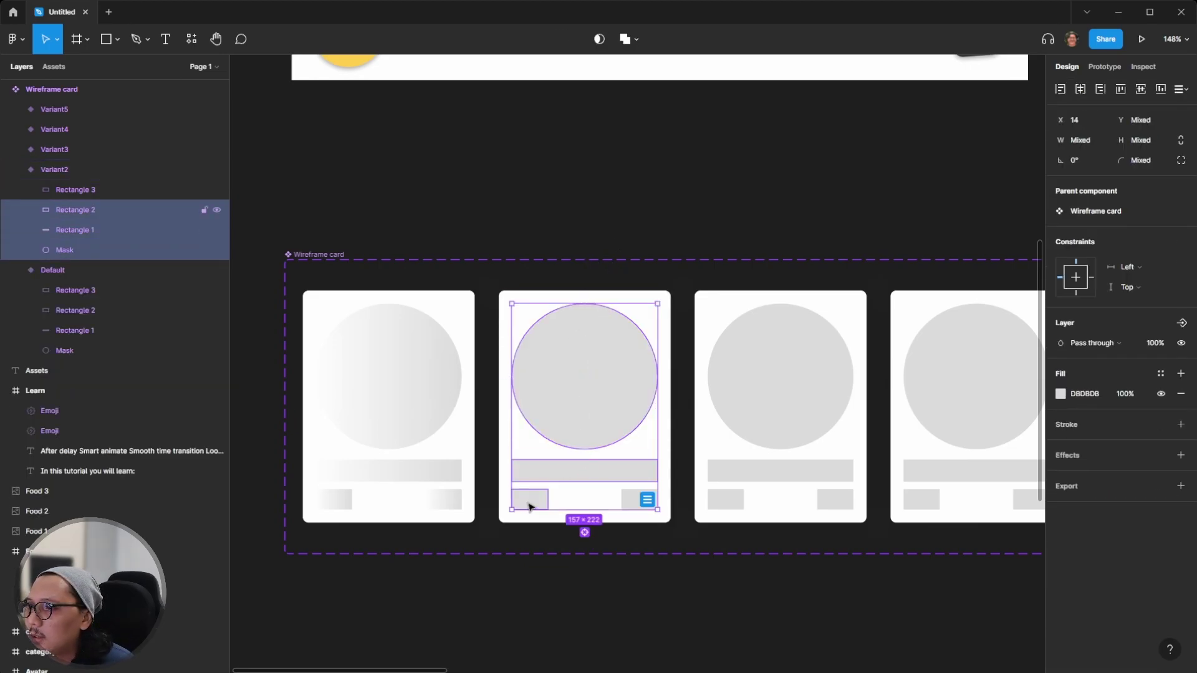
shift+click(631, 499)
click(1160, 373)
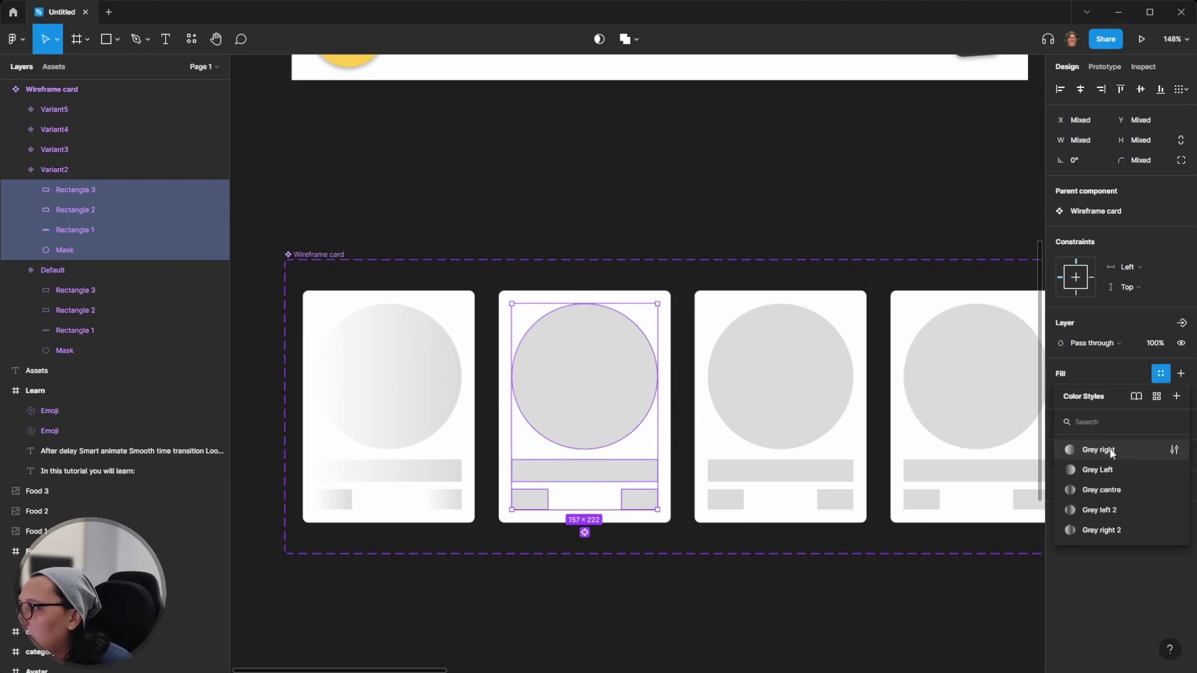
click(1125, 488)
click(655, 242)
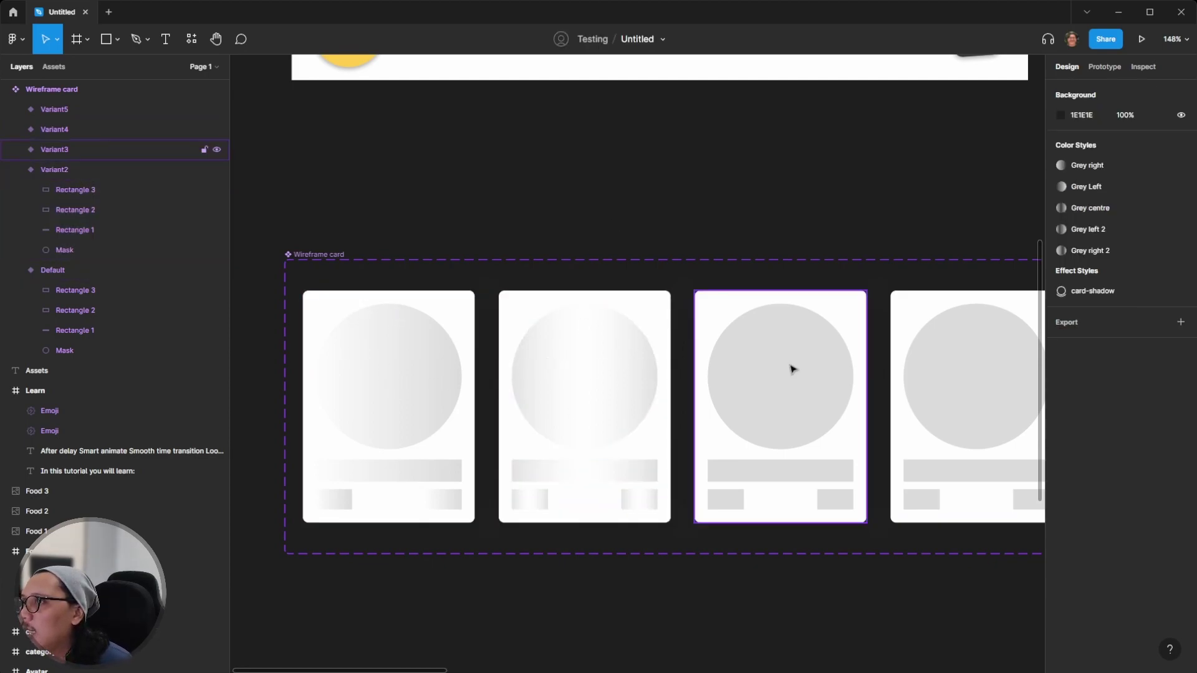
Set the fill of the circle and three rectangles in Variant2 to the Grey left 2 color style
scroll(709, 355, right, 2)
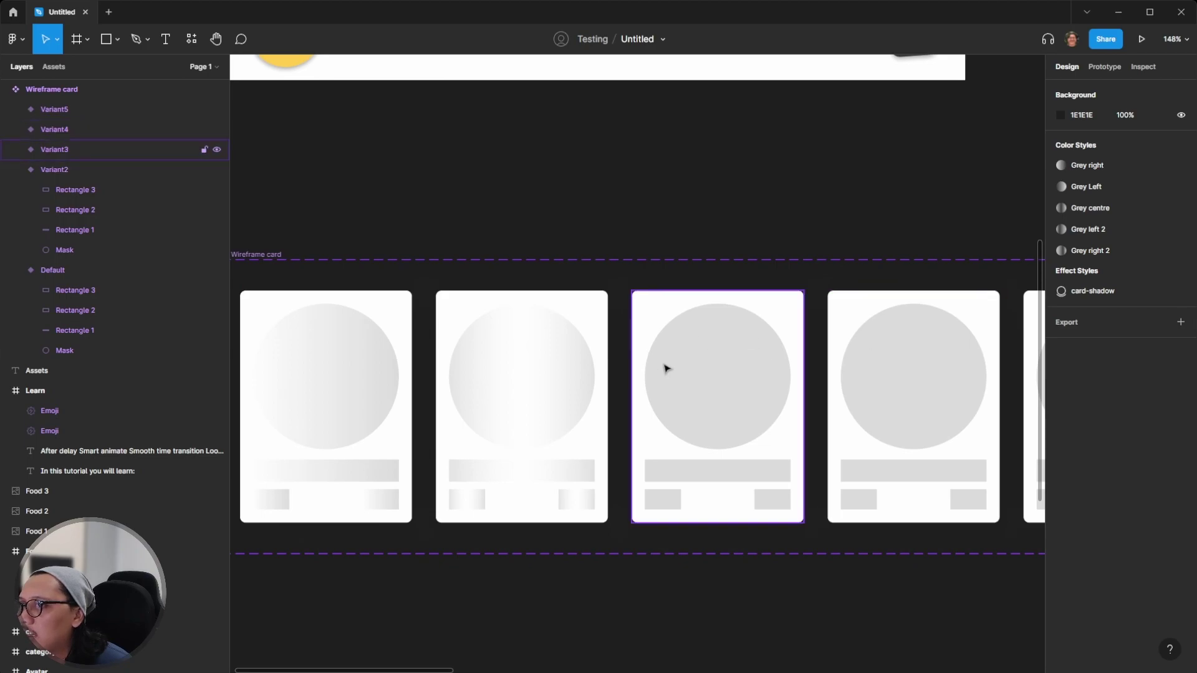
click(527, 357)
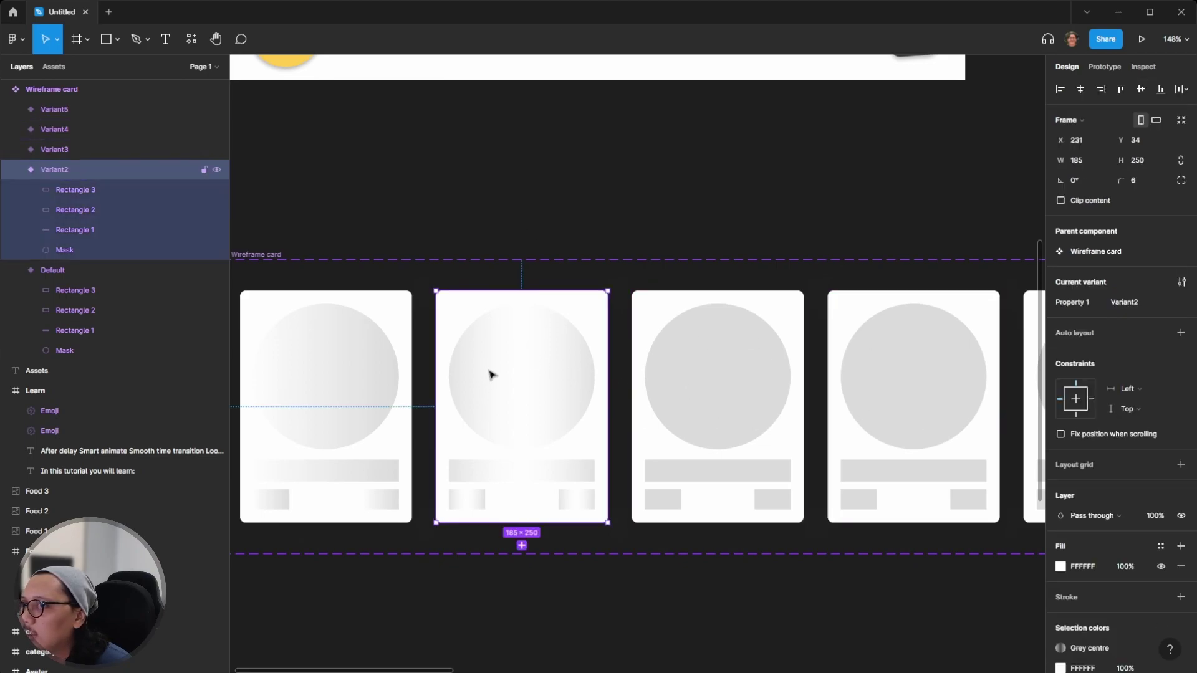
double_click(534, 377)
shift+click(483, 472)
shift+click(468, 499)
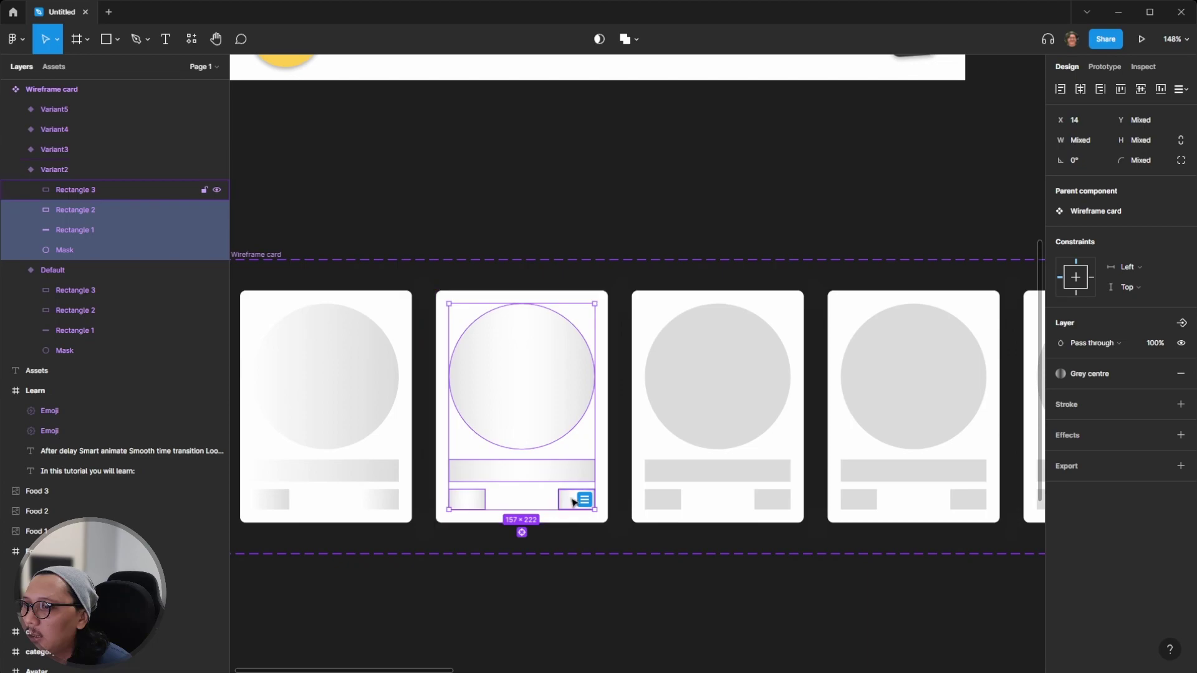
shift+click(578, 498)
click(1115, 377)
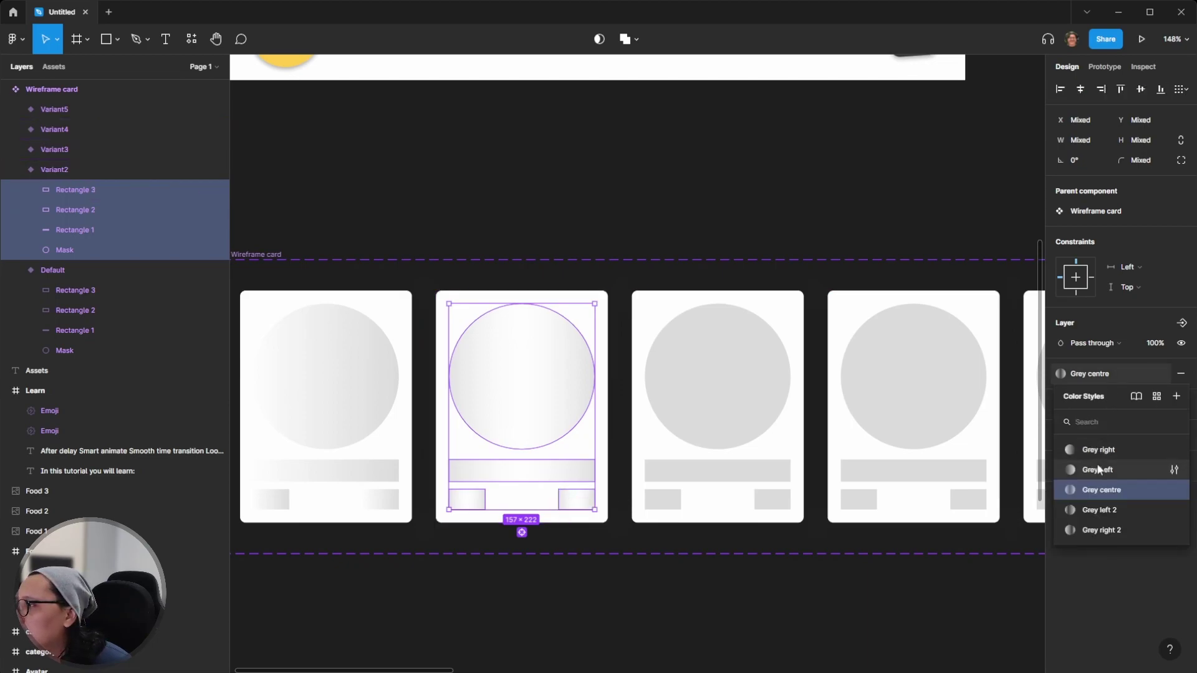
click(1097, 513)
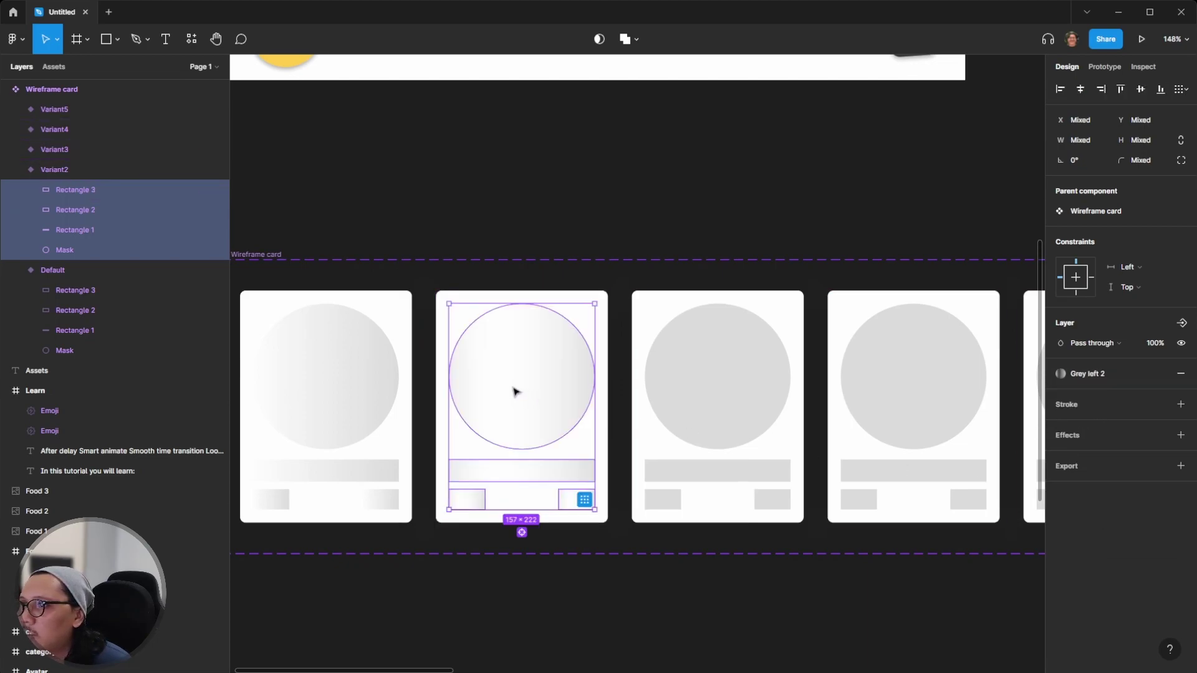
click(515, 256)
Apply the Grey centre color style to the circle and three rectangles in Variant3
scroll(479, 347, right, 2)
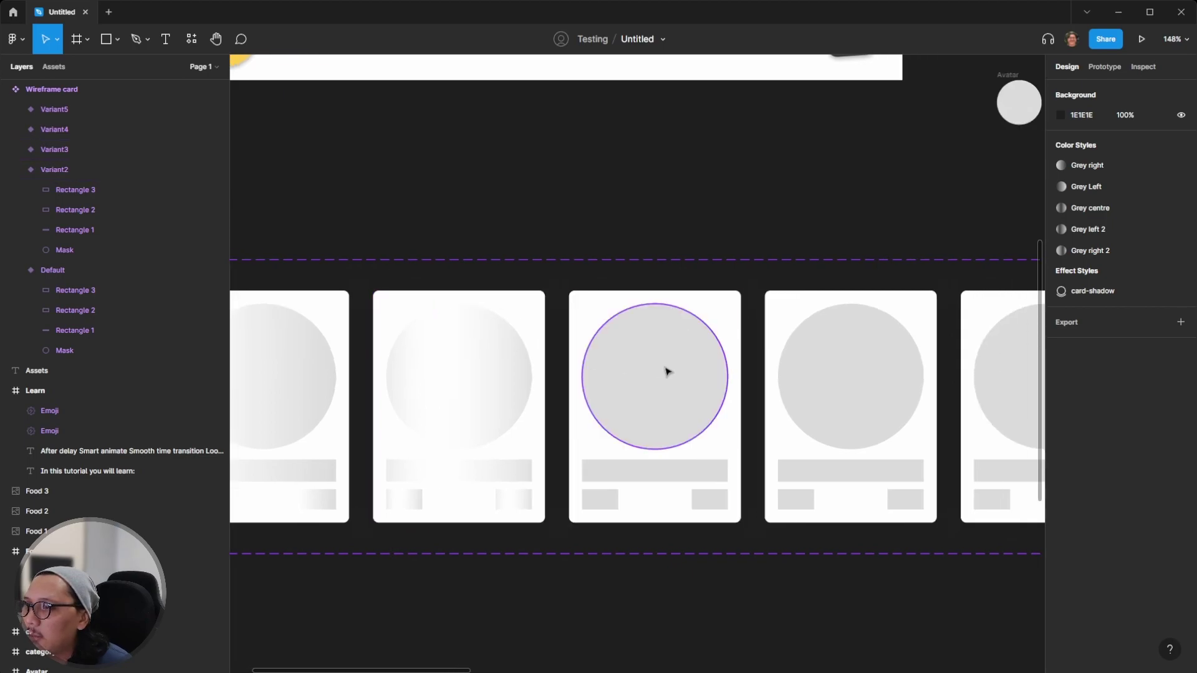
click(666, 372)
shift+click(603, 477)
shift+click(603, 499)
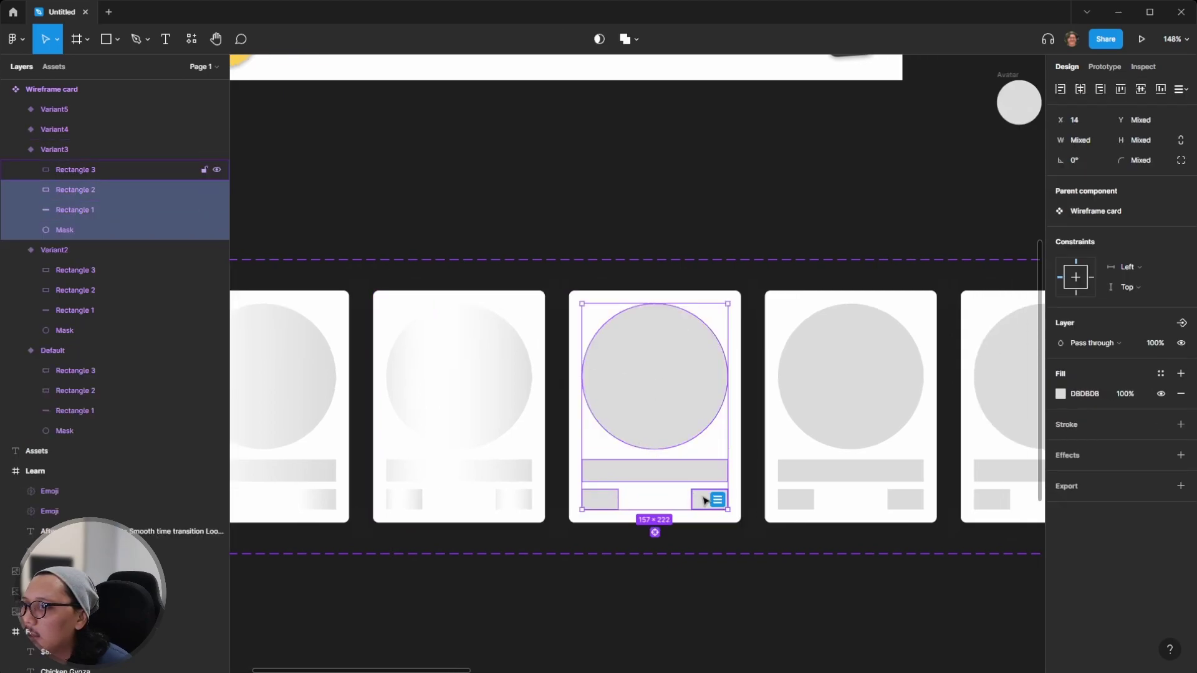
shift+click(708, 499)
click(1180, 373)
click(1181, 393)
click(1161, 374)
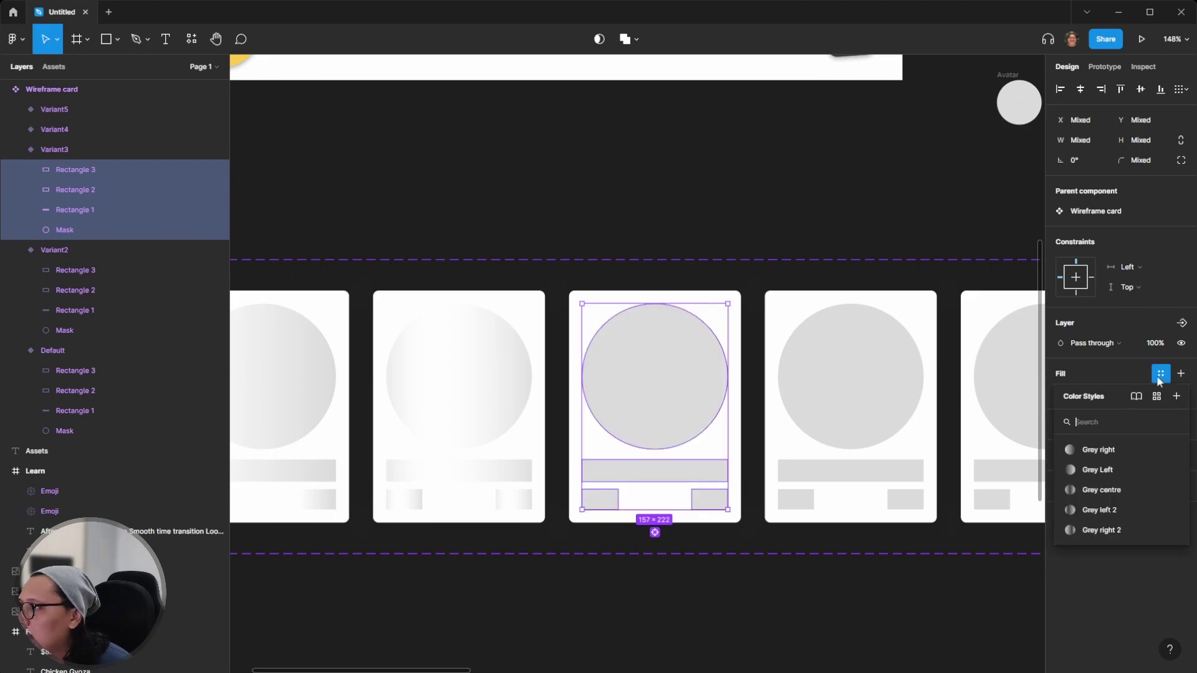
click(1091, 487)
click(617, 241)
Apply the Grey right 2 color style to the circle and three rectangles in Variant4
scroll(618, 241, right, 4)
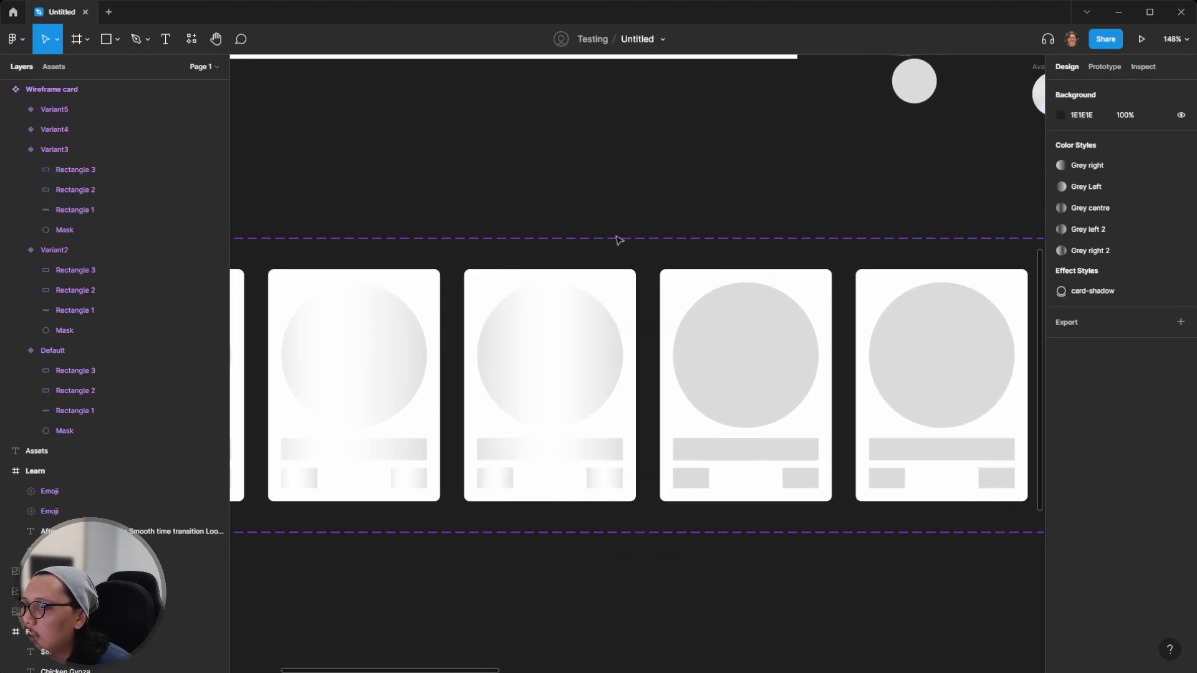
click(755, 342)
shift+click(706, 448)
shift+click(690, 480)
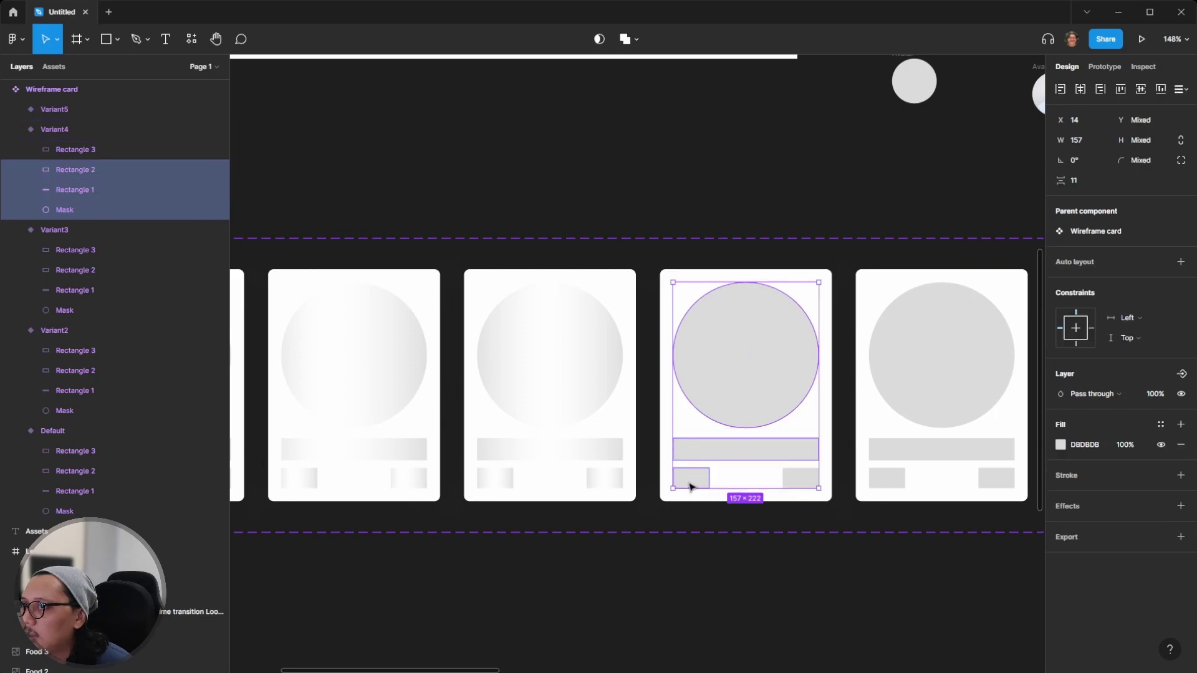
shift+click(795, 484)
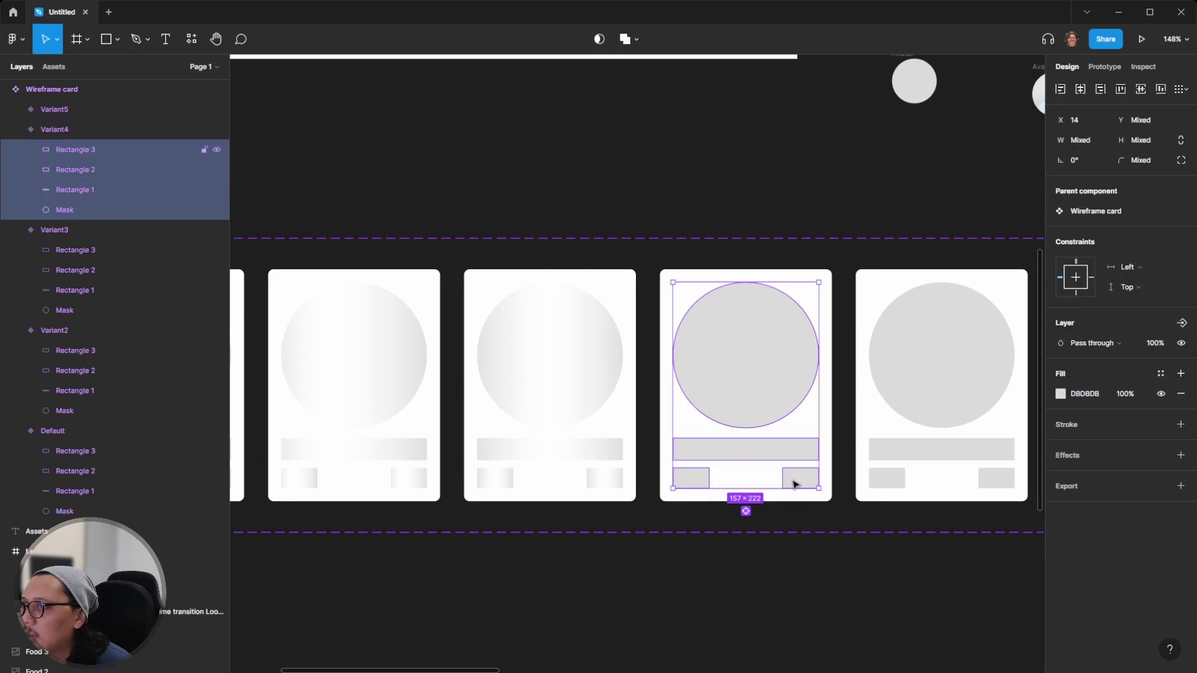
click(1161, 375)
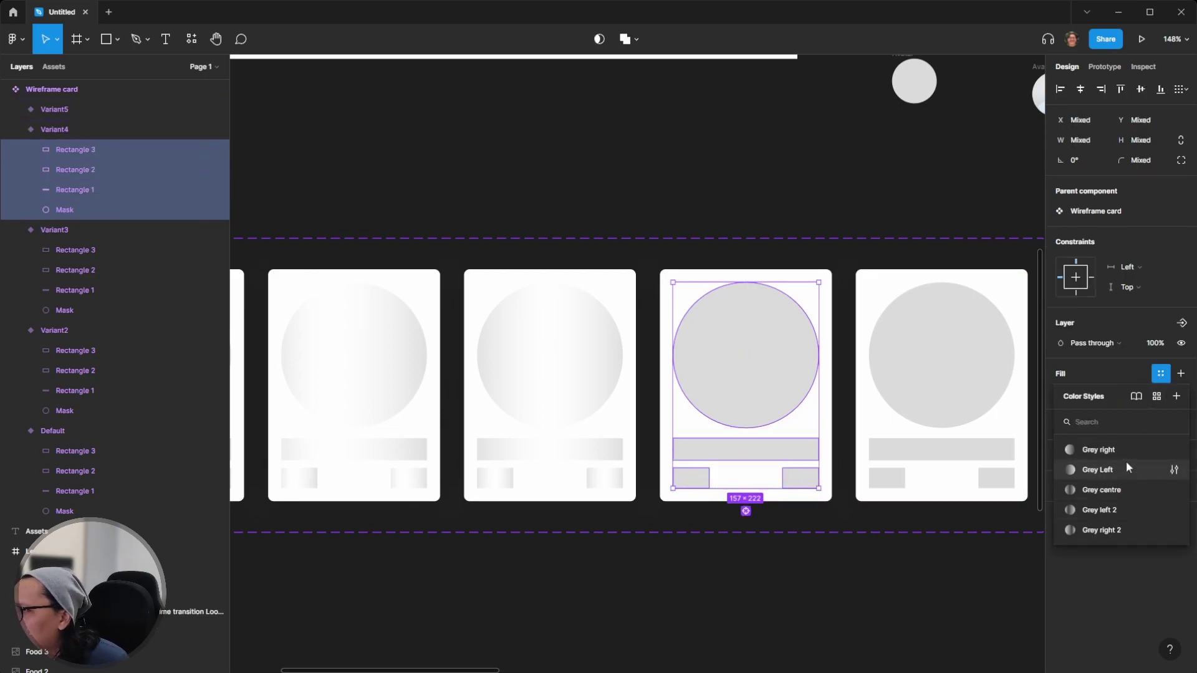
click(1108, 530)
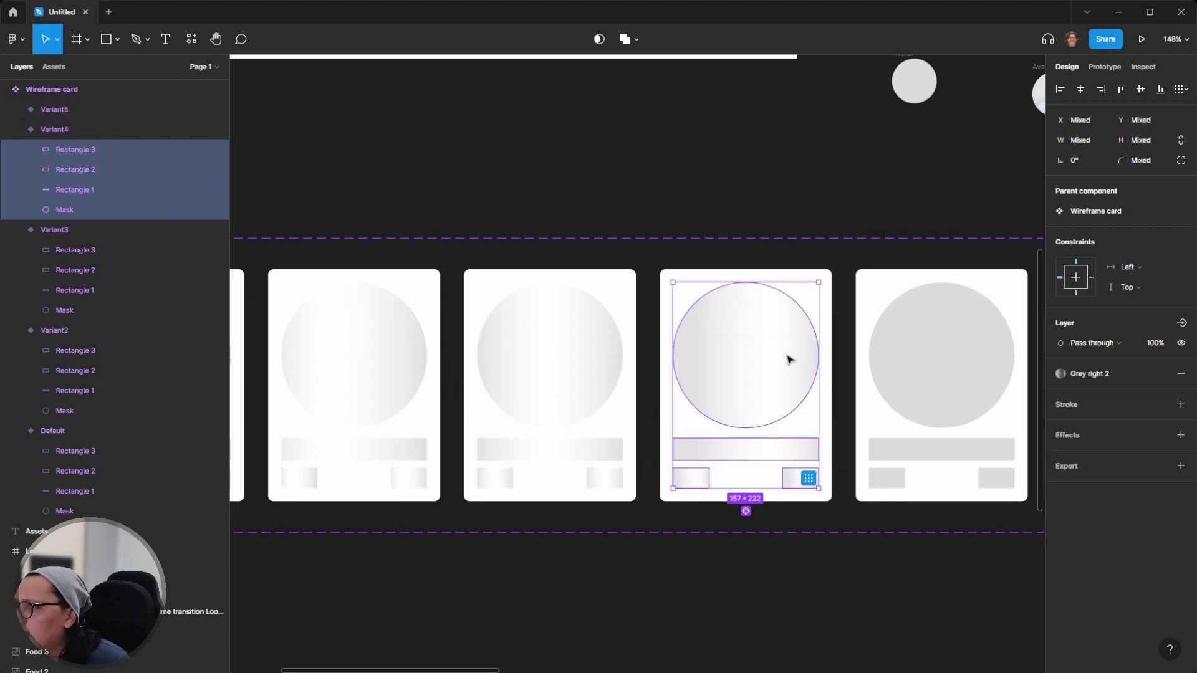
Apply the Grey right color style to the circle and three rectangles in Variant5
scroll(815, 316, right, 3)
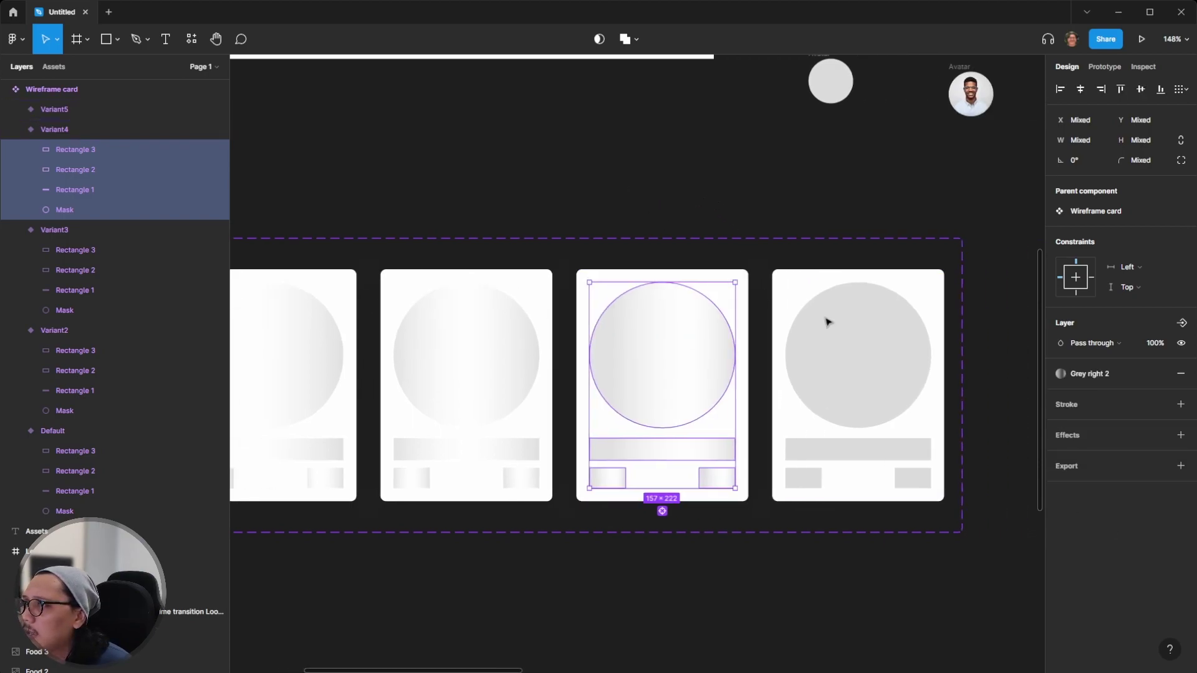
click(860, 334)
shift+click(802, 447)
shift+click(797, 477)
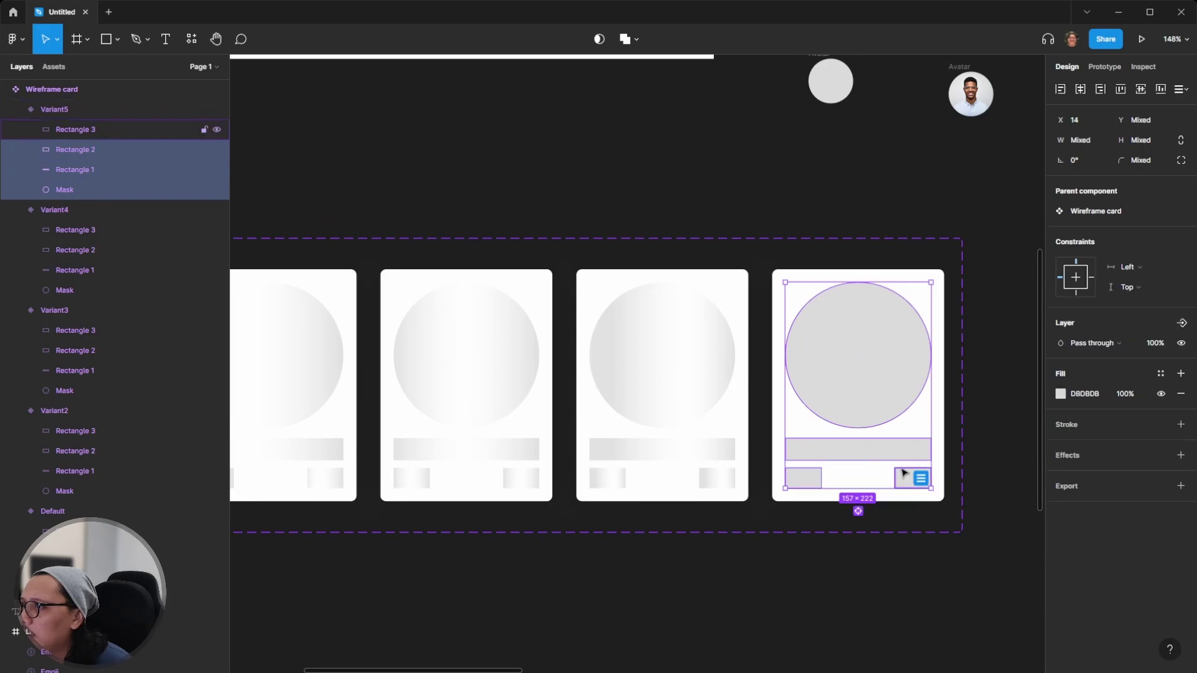
shift+click(906, 477)
click(1158, 374)
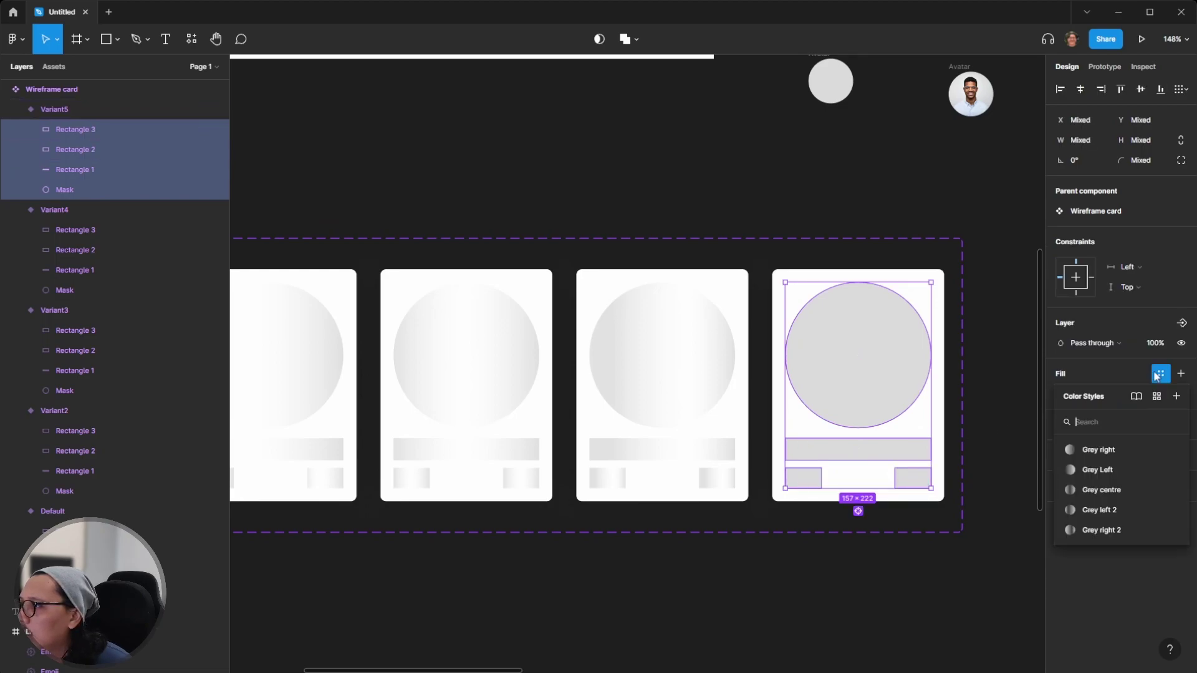
click(1103, 450)
click(803, 194)
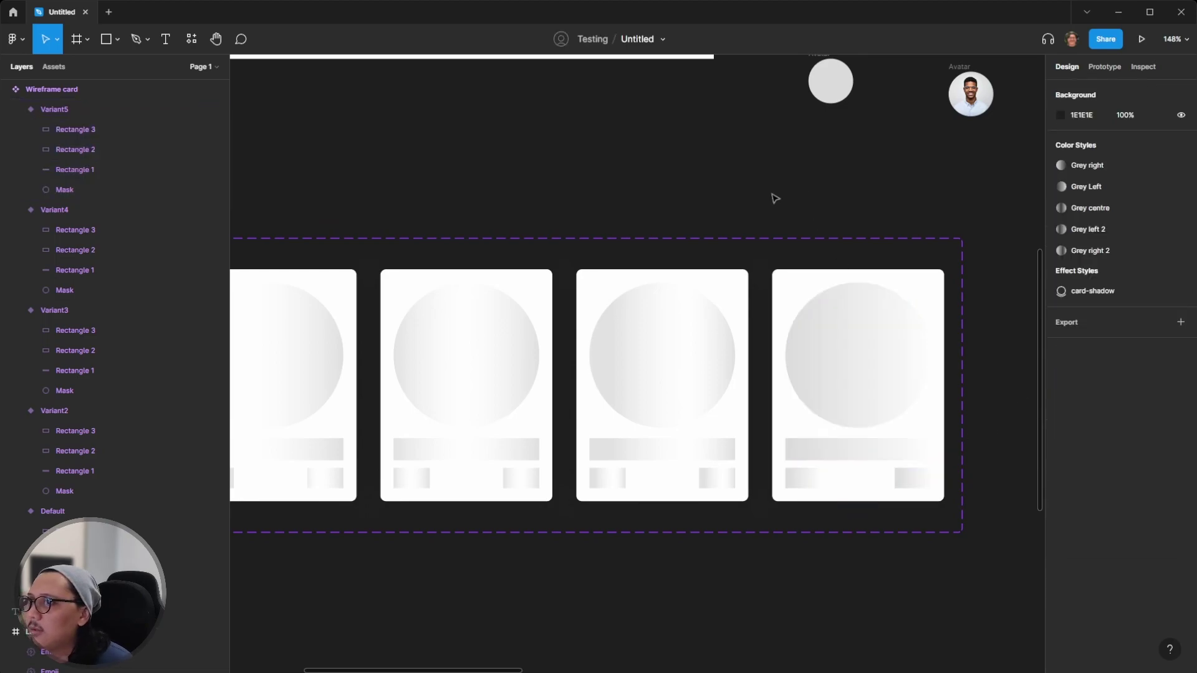
Examine how the gradient highlight shifts from the Default variant through to Variant5
scroll(773, 196, down, 5)
scroll(484, 294, up, 4)
scroll(458, 307, up, 3)
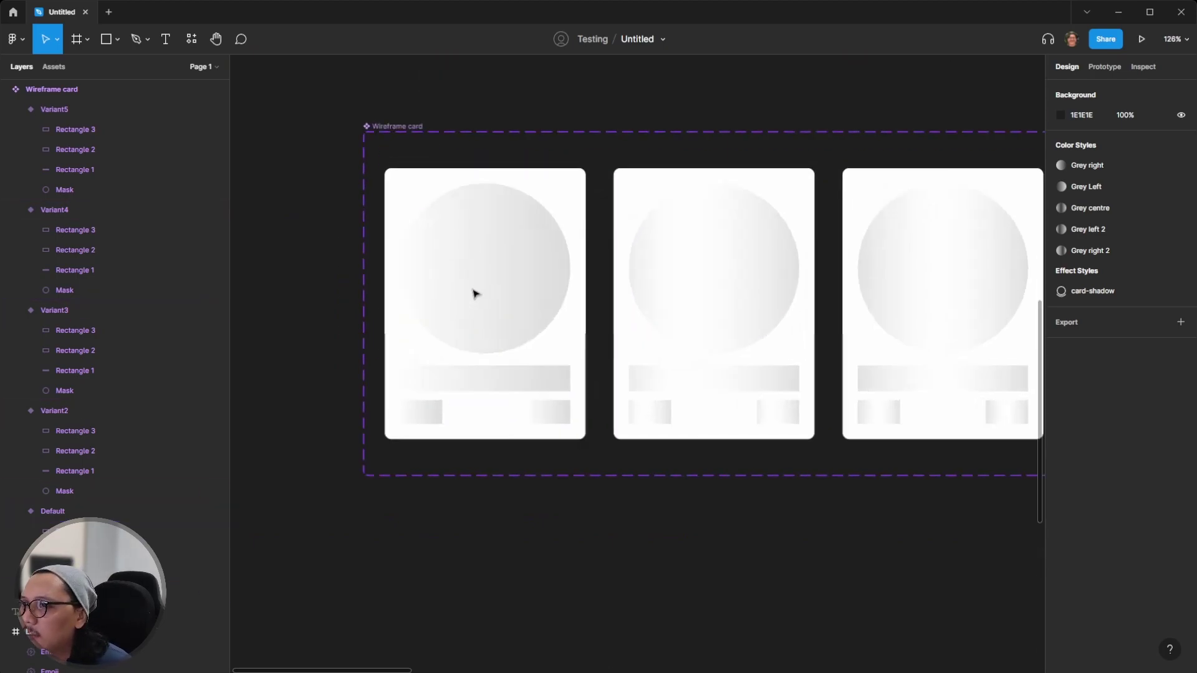
scroll(473, 293, right, 3)
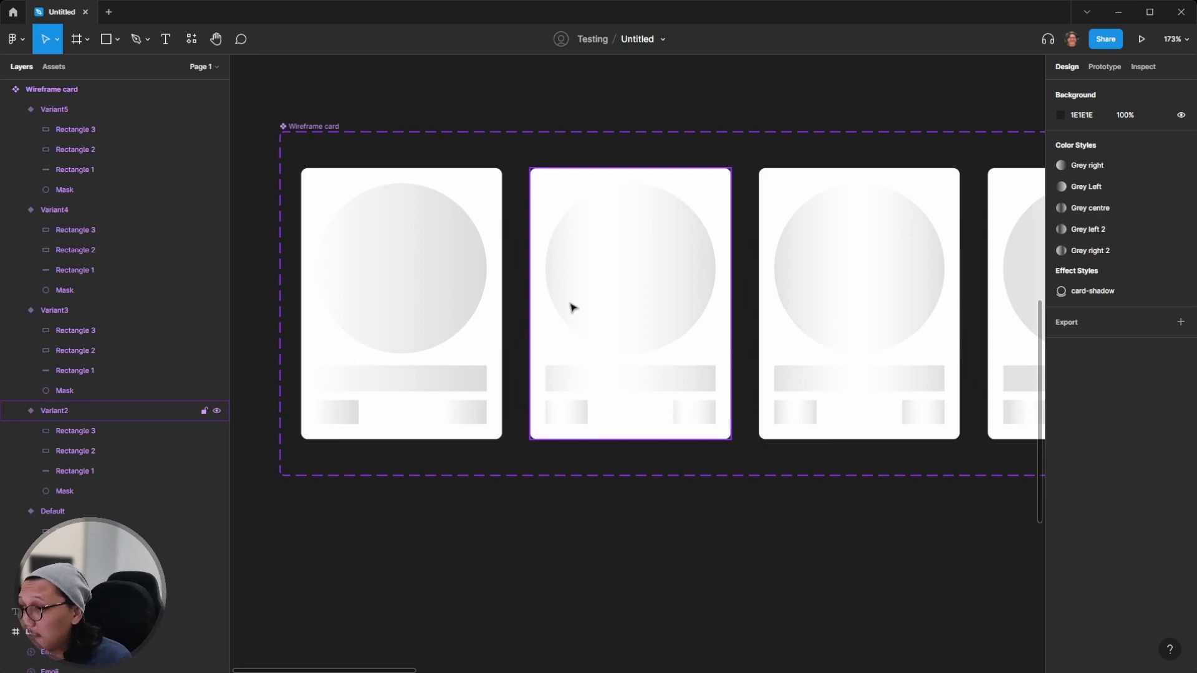
scroll(572, 307, right, 3)
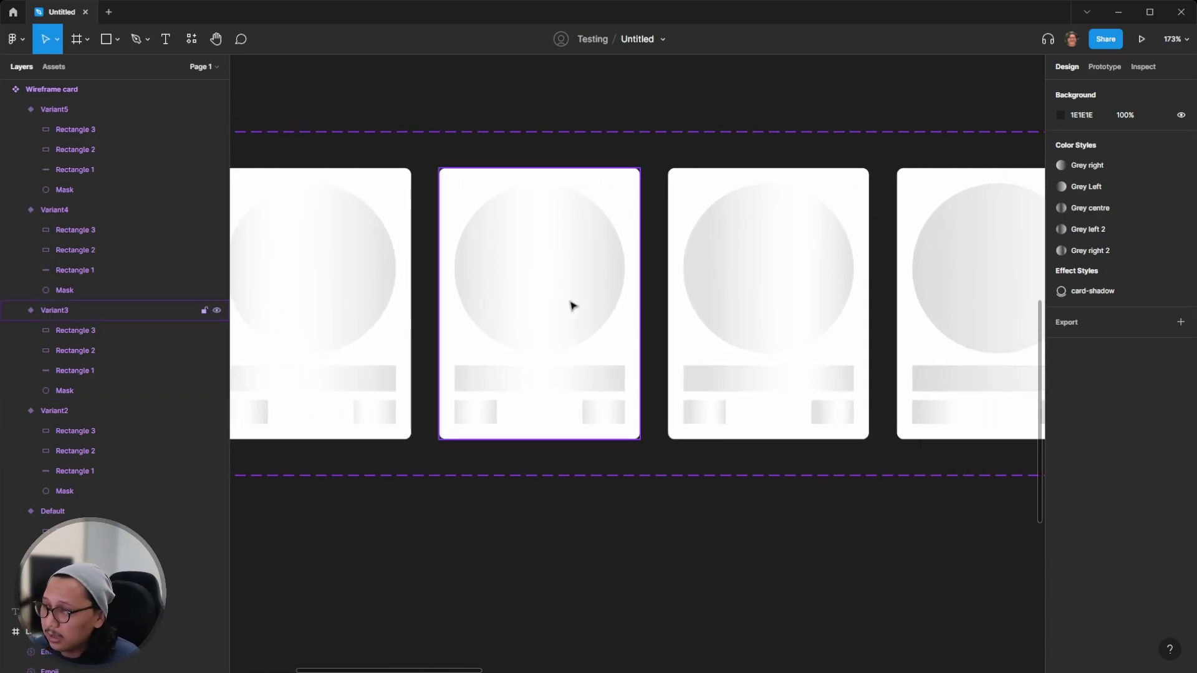
scroll(567, 303, right, 8)
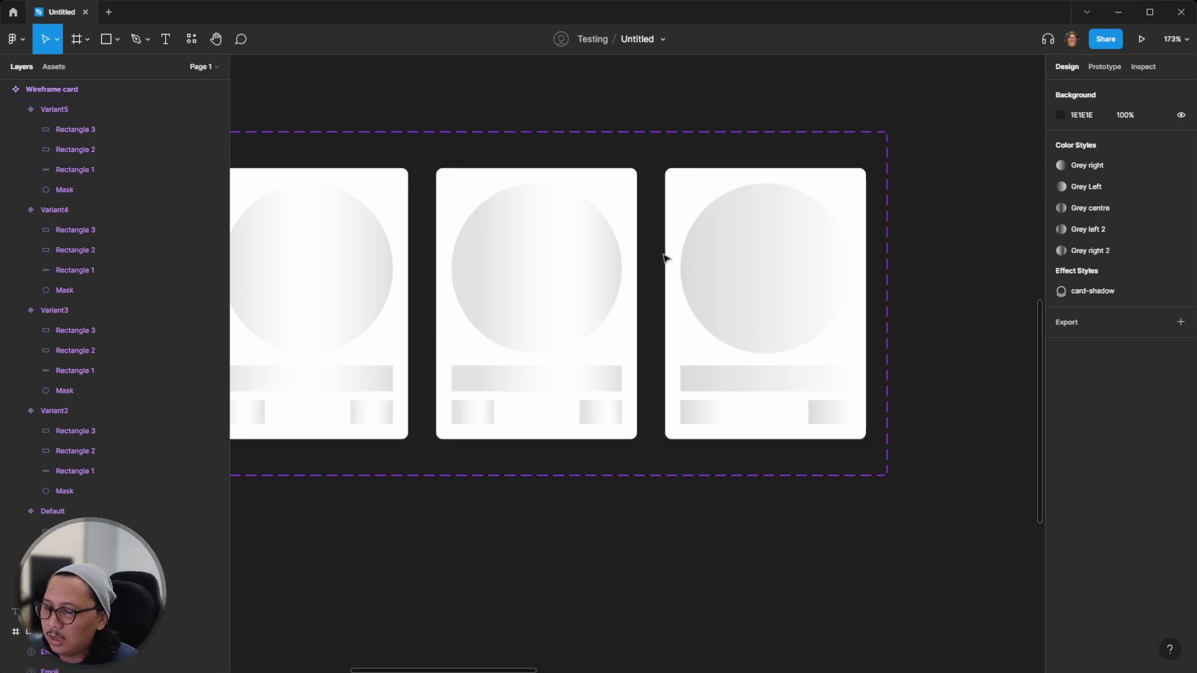
scroll(665, 257, down, 2)
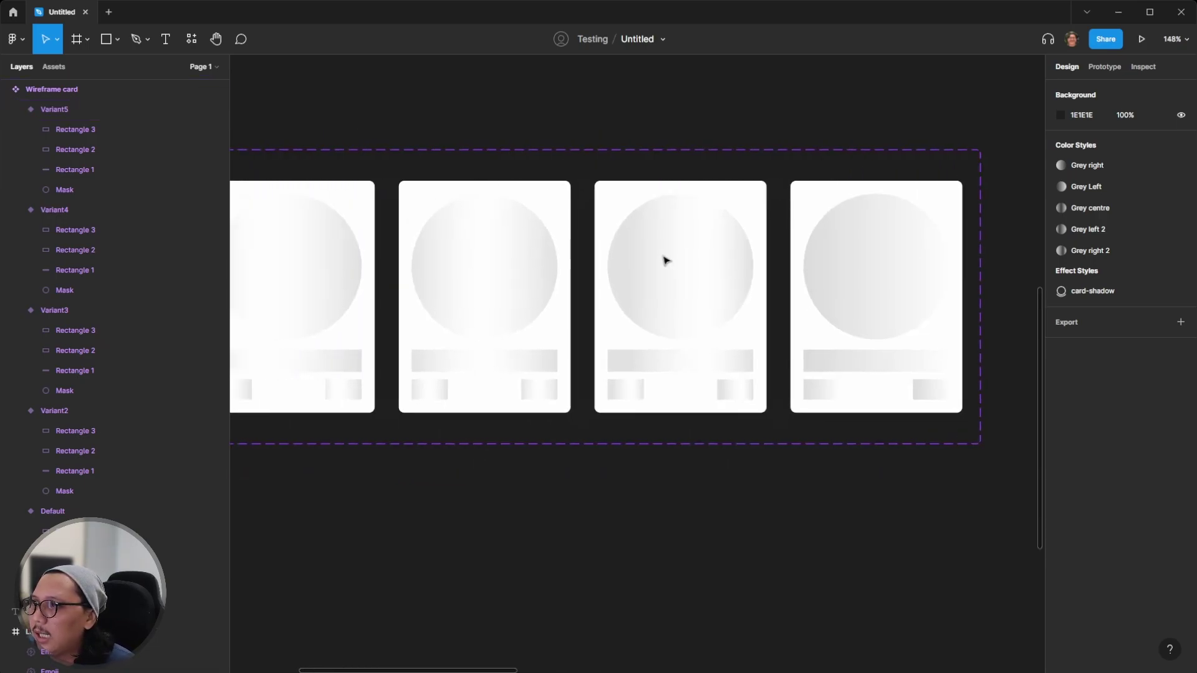
scroll(665, 261, down, 2)
scroll(665, 260, down, 2)
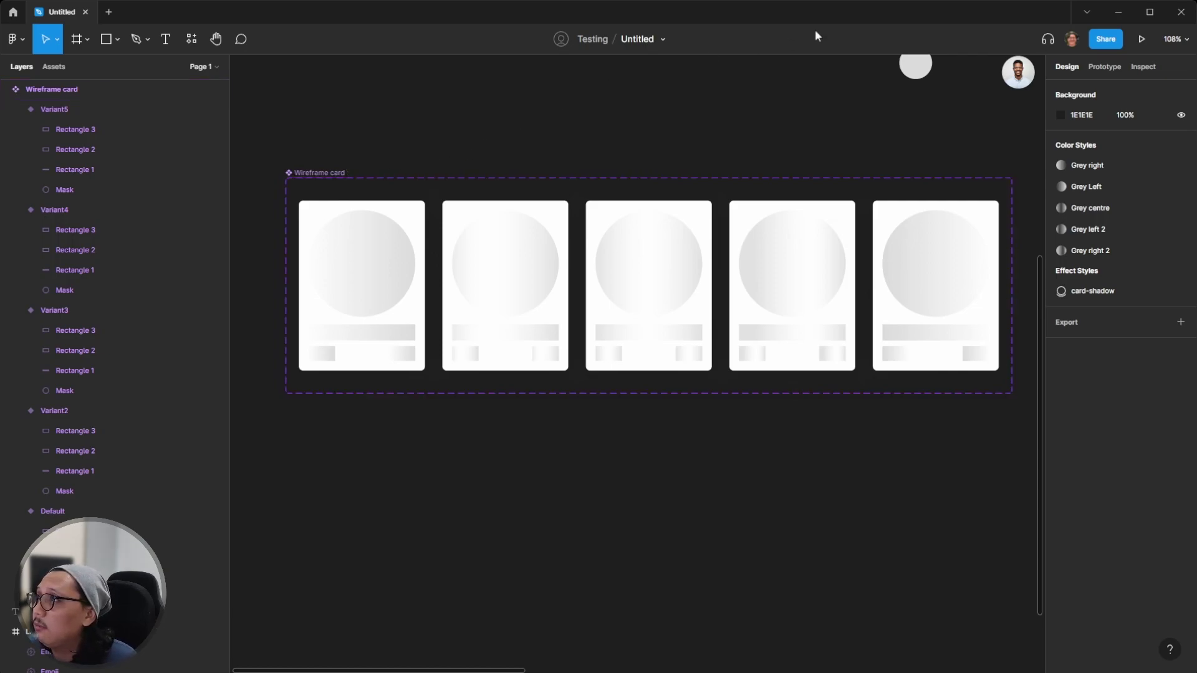
Stagger Variant2 and Variant4 below the other cards and extend the component set's lower edge to contain them
click(1117, 66)
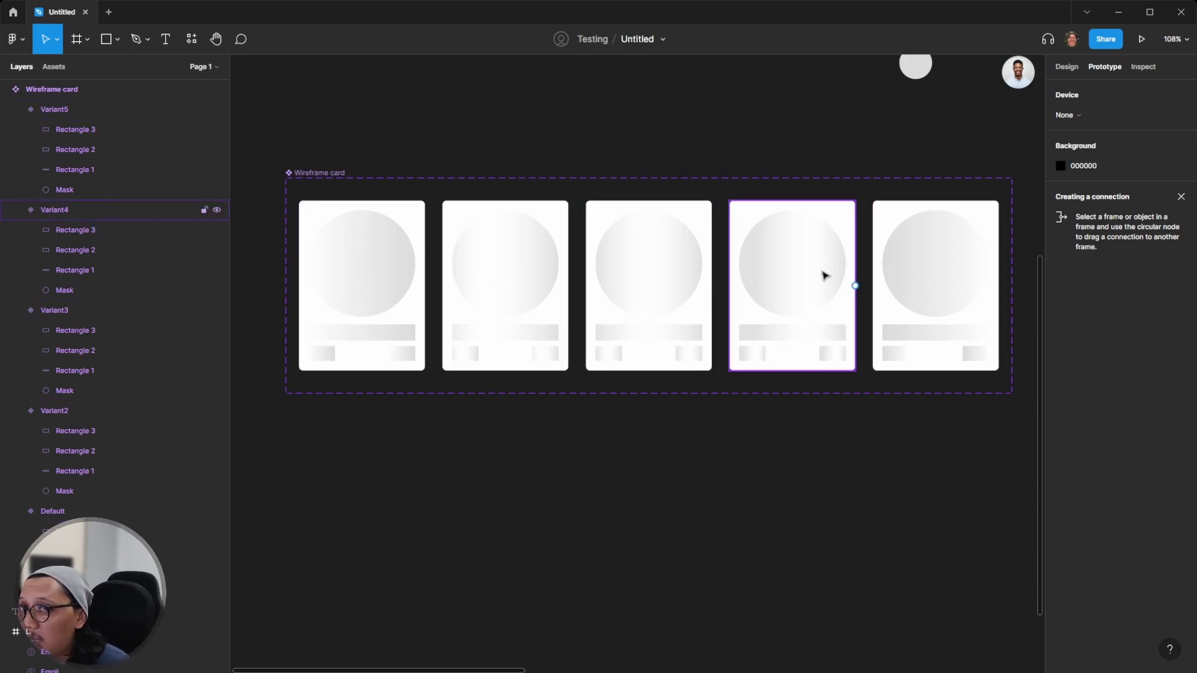
click(502, 281)
click(503, 281)
shift+click(763, 259)
drag(772, 231, 779, 294)
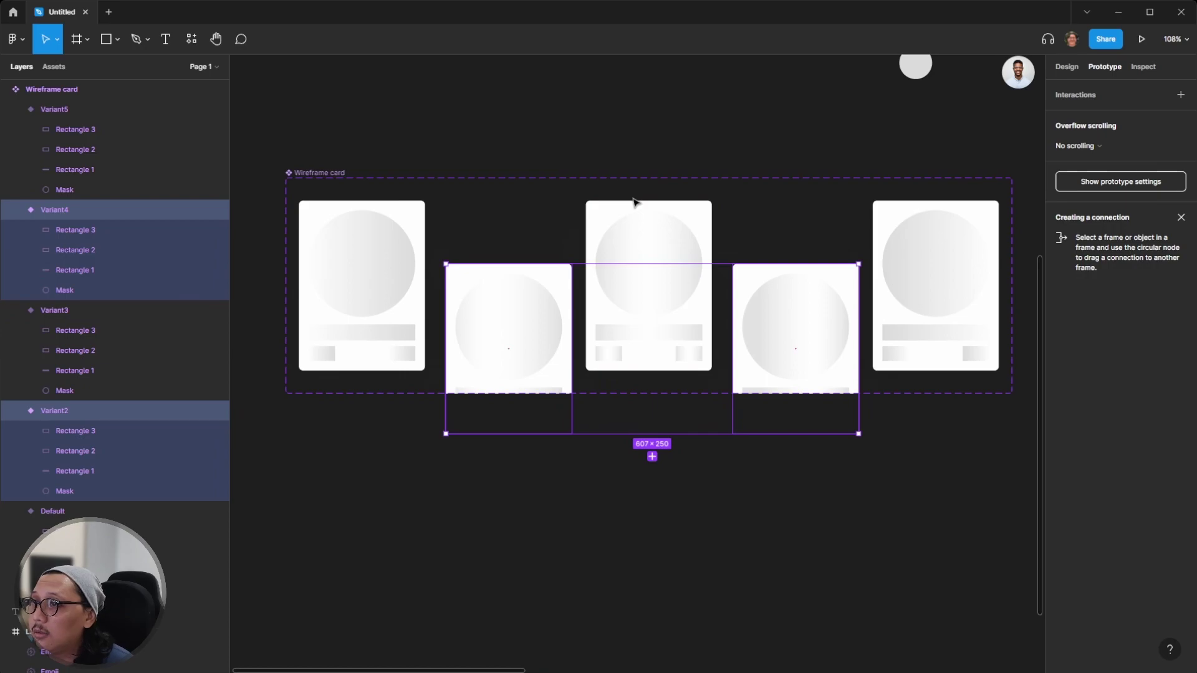
click(613, 381)
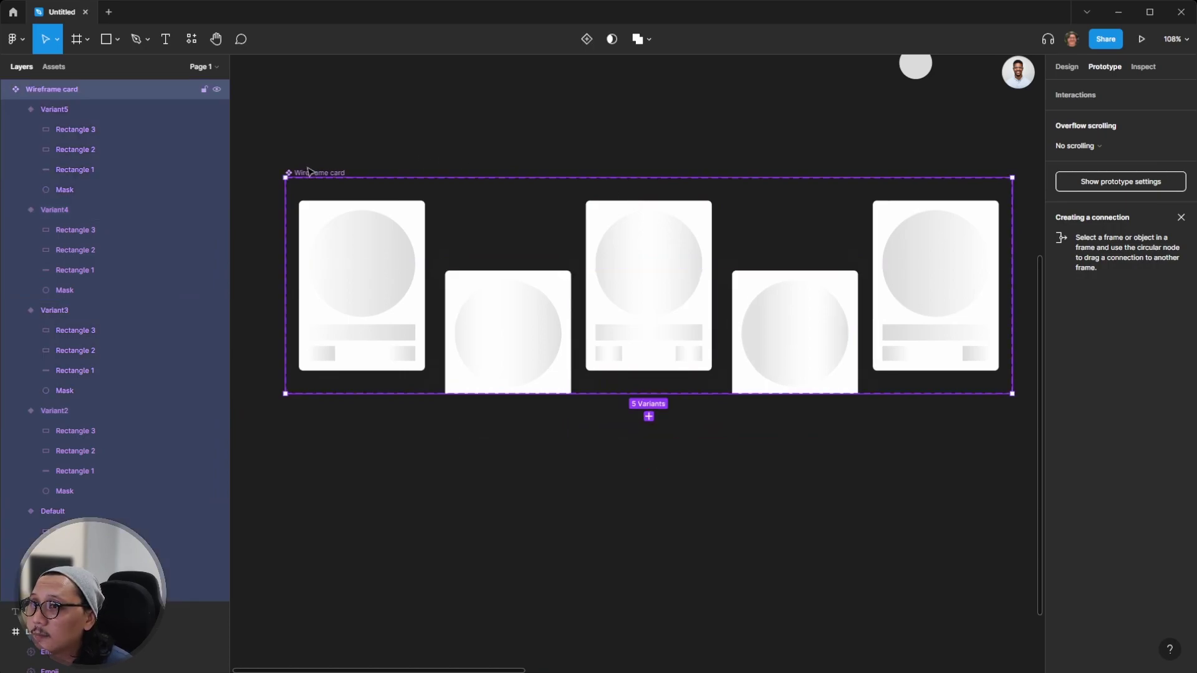
drag(604, 395, 646, 515)
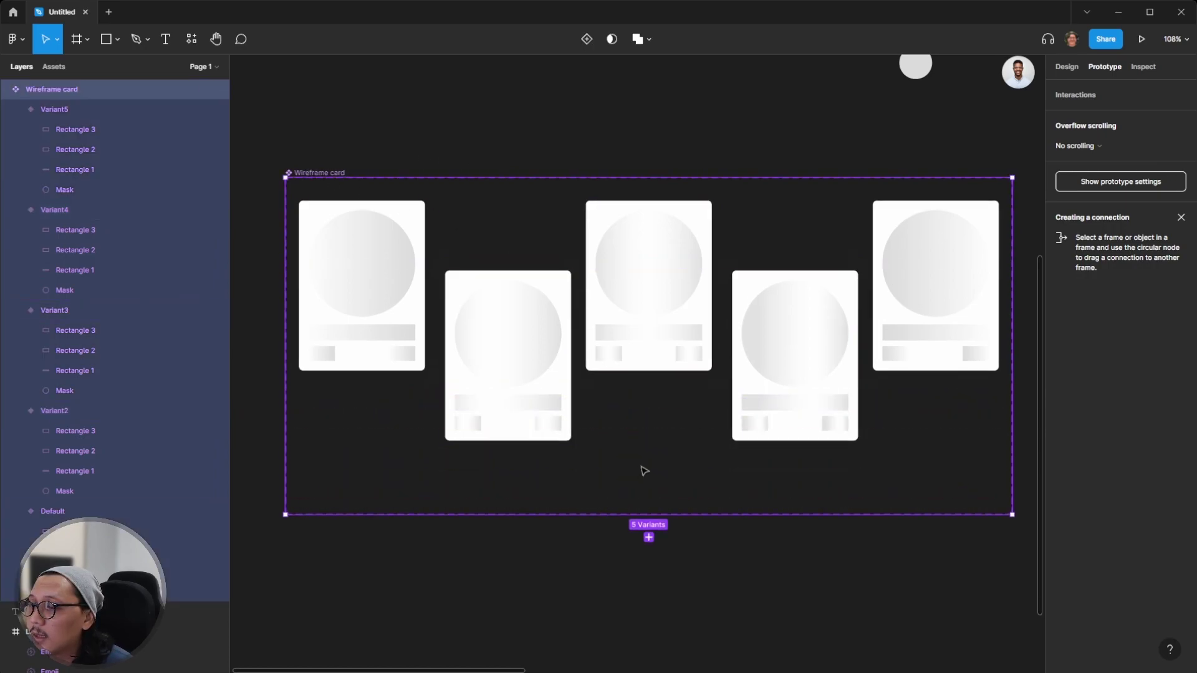
key(Escape)
Connect the Default variant to Variant2 with a Change to interaction triggered after a delay of 100 ms
click(373, 276)
drag(425, 286, 455, 344)
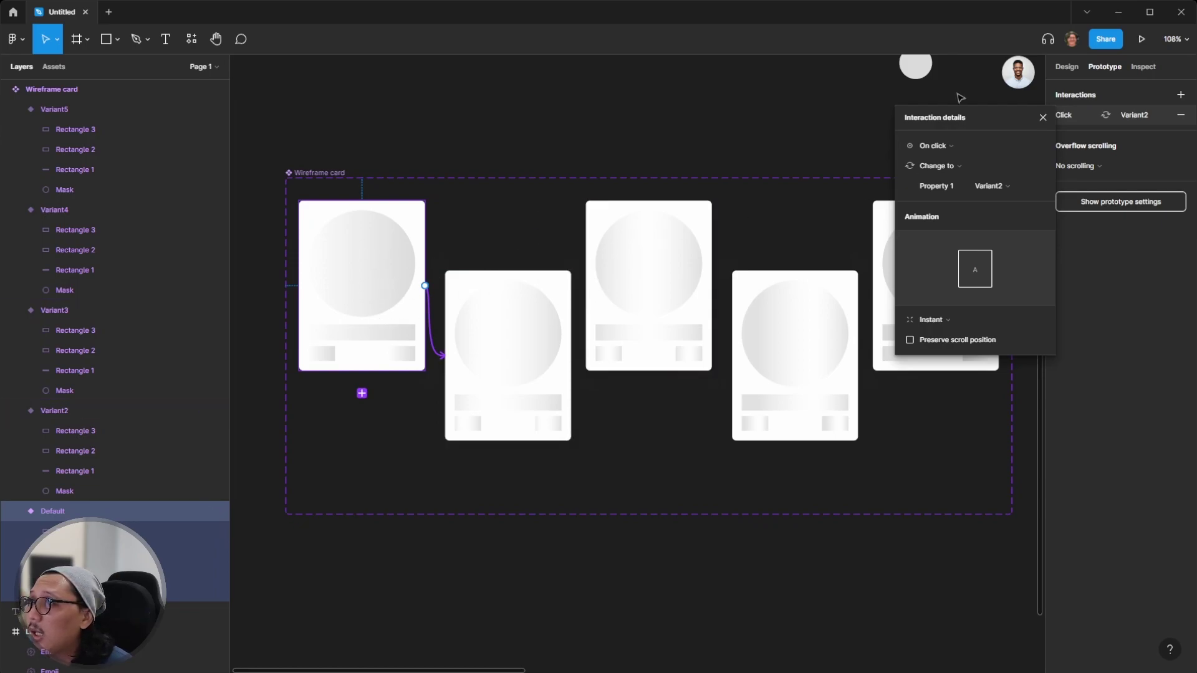
drag(935, 131, 617, 290)
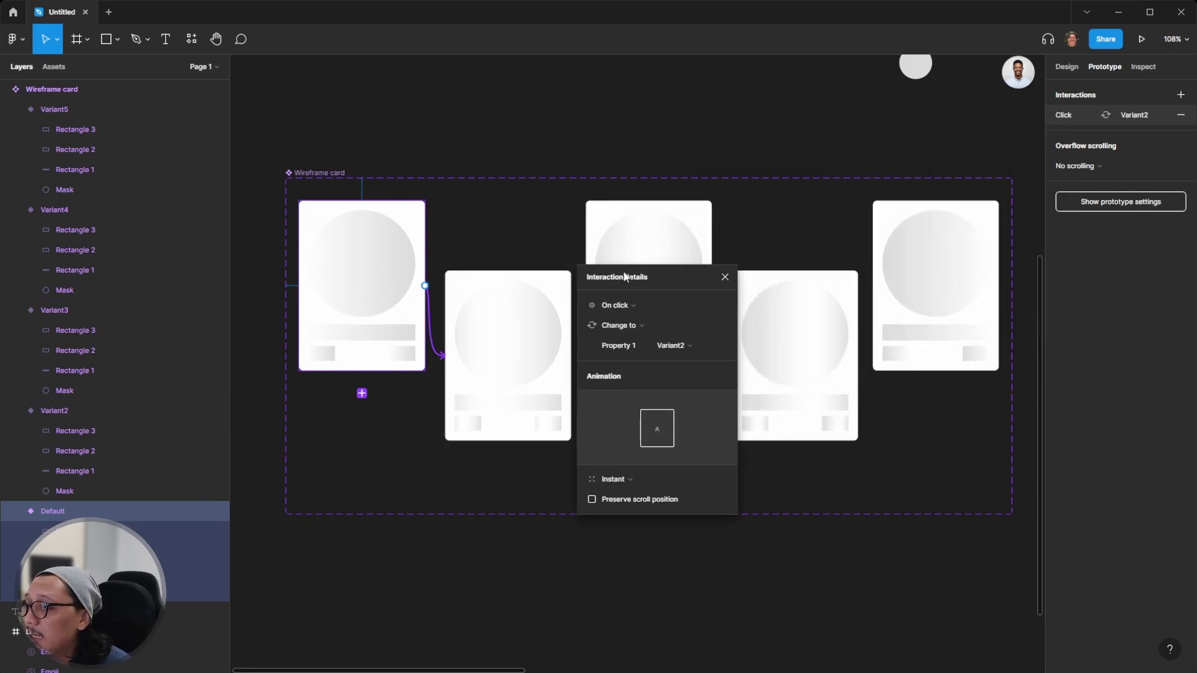
click(655, 306)
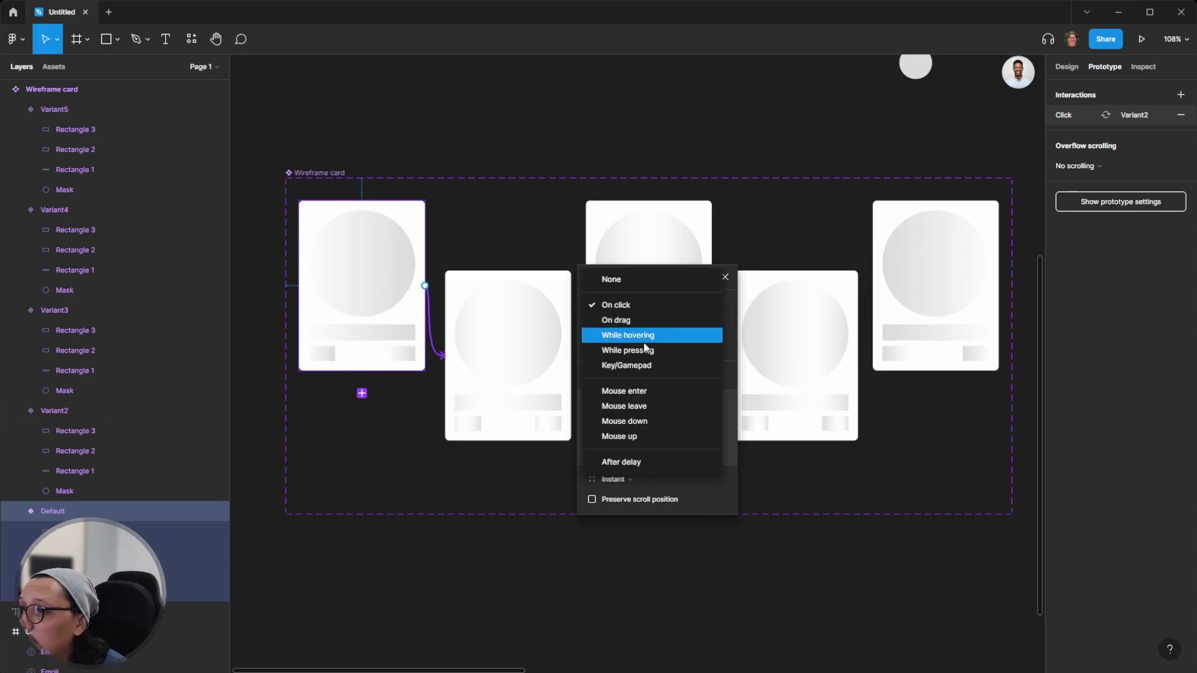
click(633, 462)
click(672, 307)
text(110)
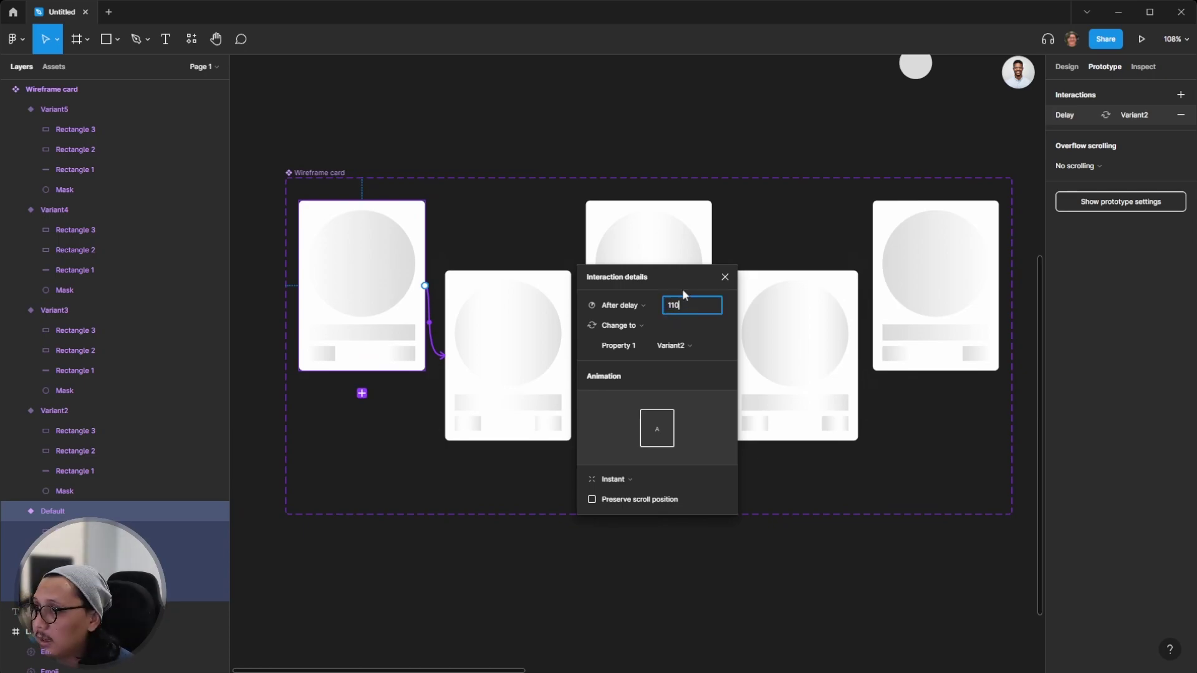
text(00)
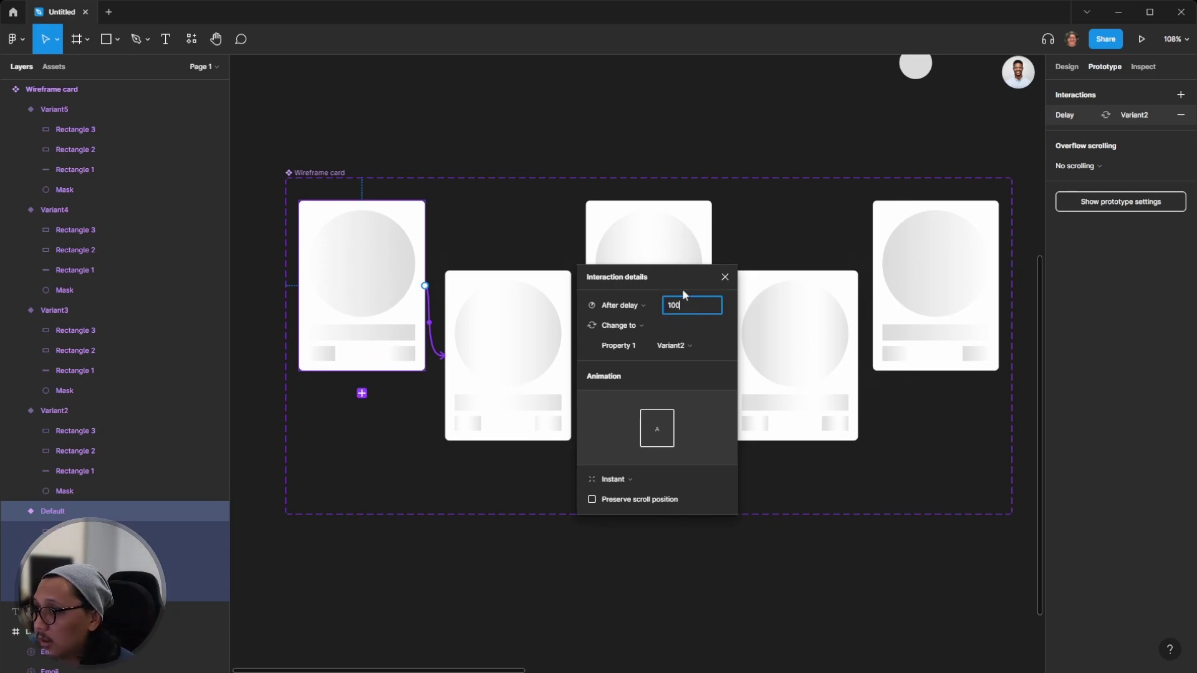
key(Tab)
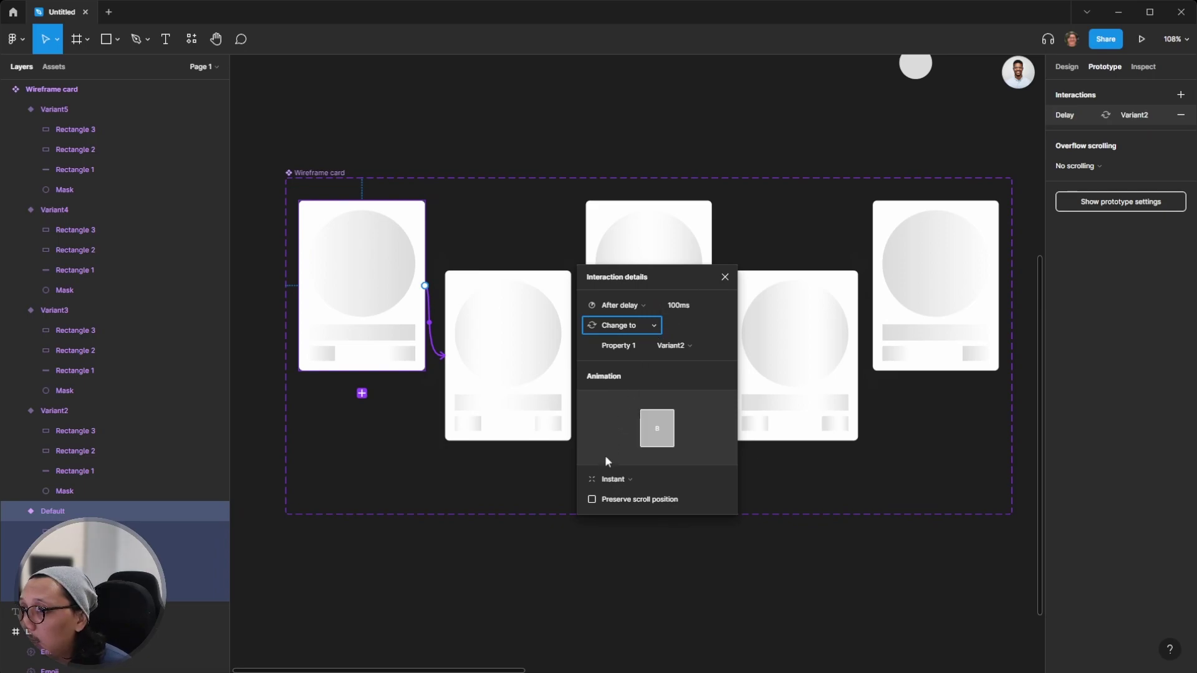
Set the Default-to-Variant2 transition to Smart animate with Linear easing and a duration of 150 ms
click(622, 481)
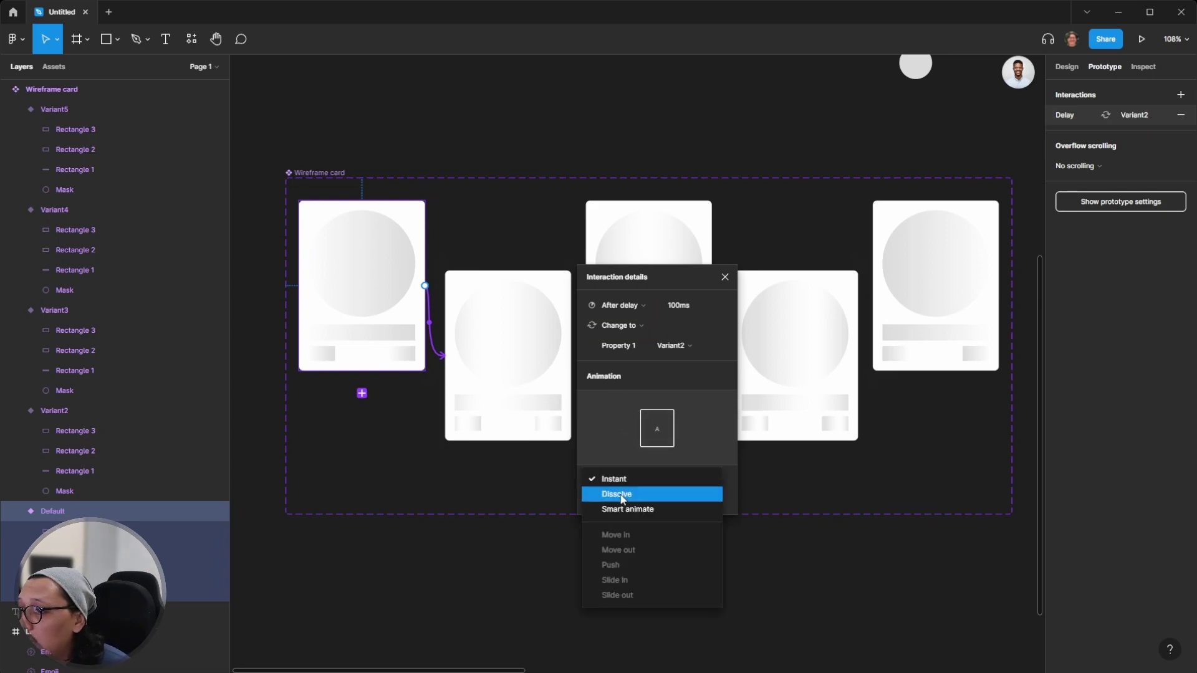
click(622, 510)
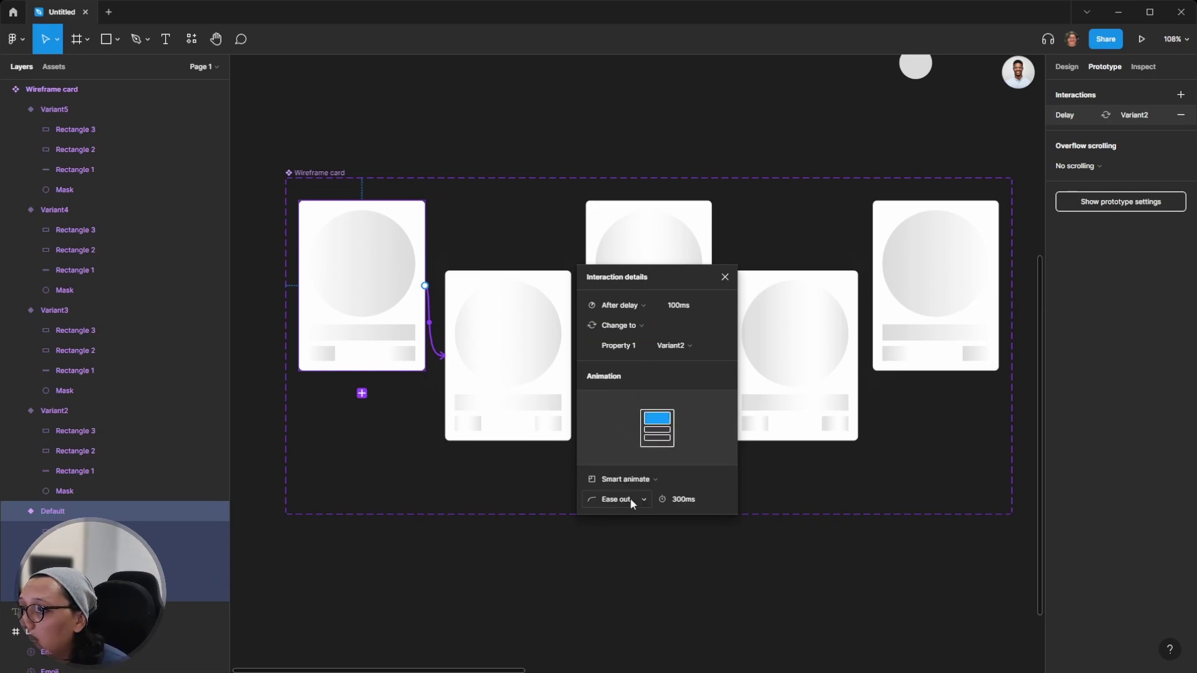
click(629, 498)
click(631, 460)
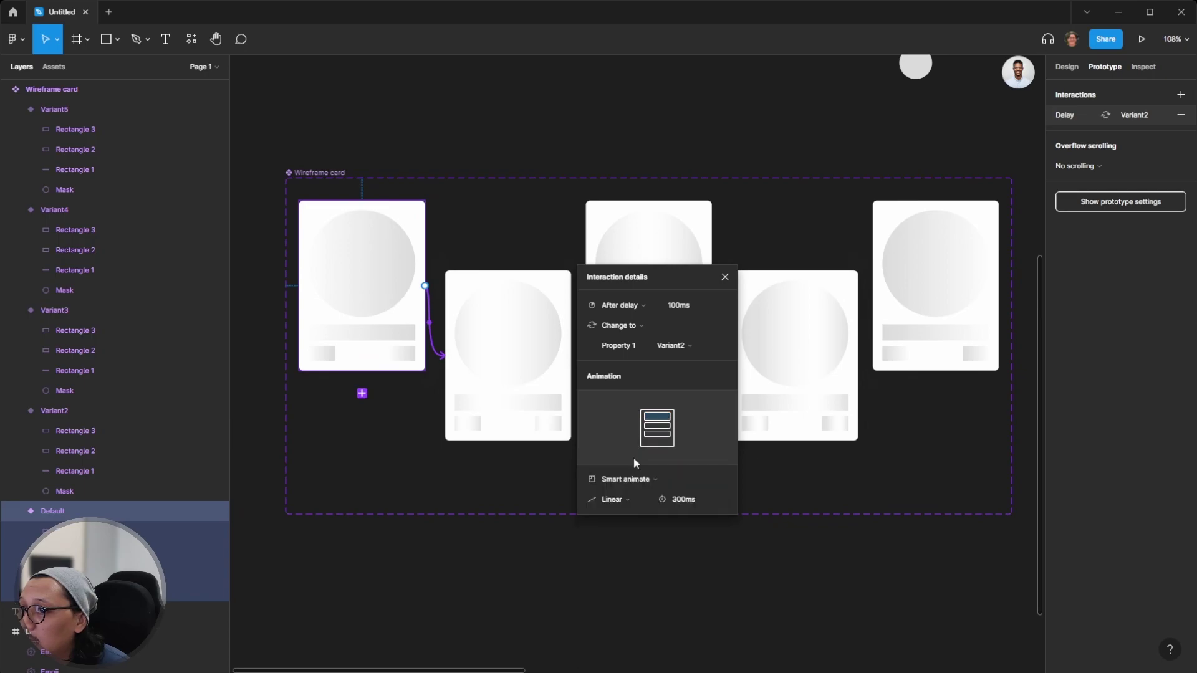
click(679, 504)
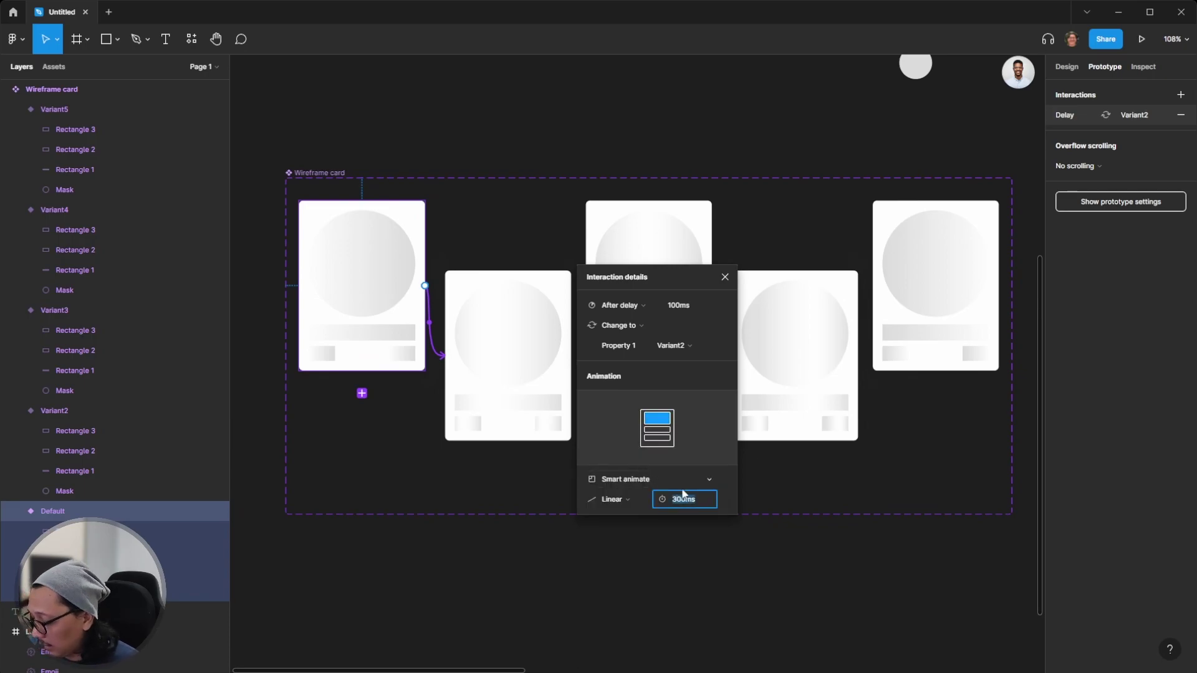
key(Tab)
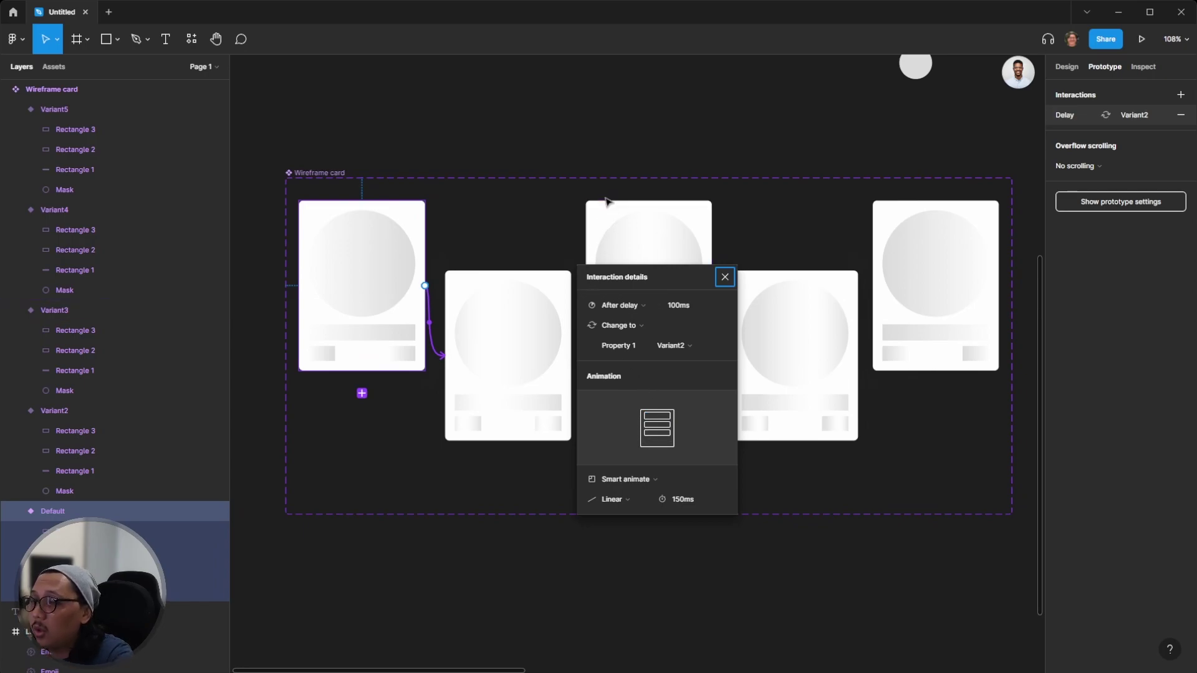
click(610, 129)
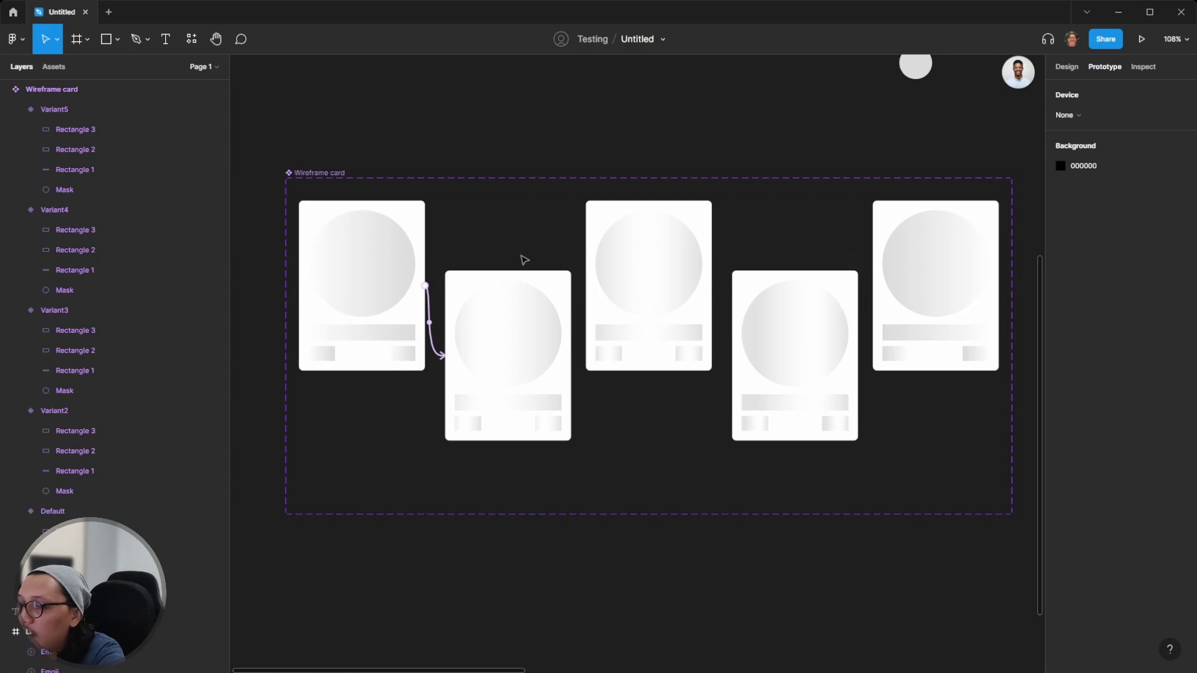
Connect Variant2 to Variant3 with an After delay interaction and set its delay time
click(512, 333)
click(630, 448)
click(548, 352)
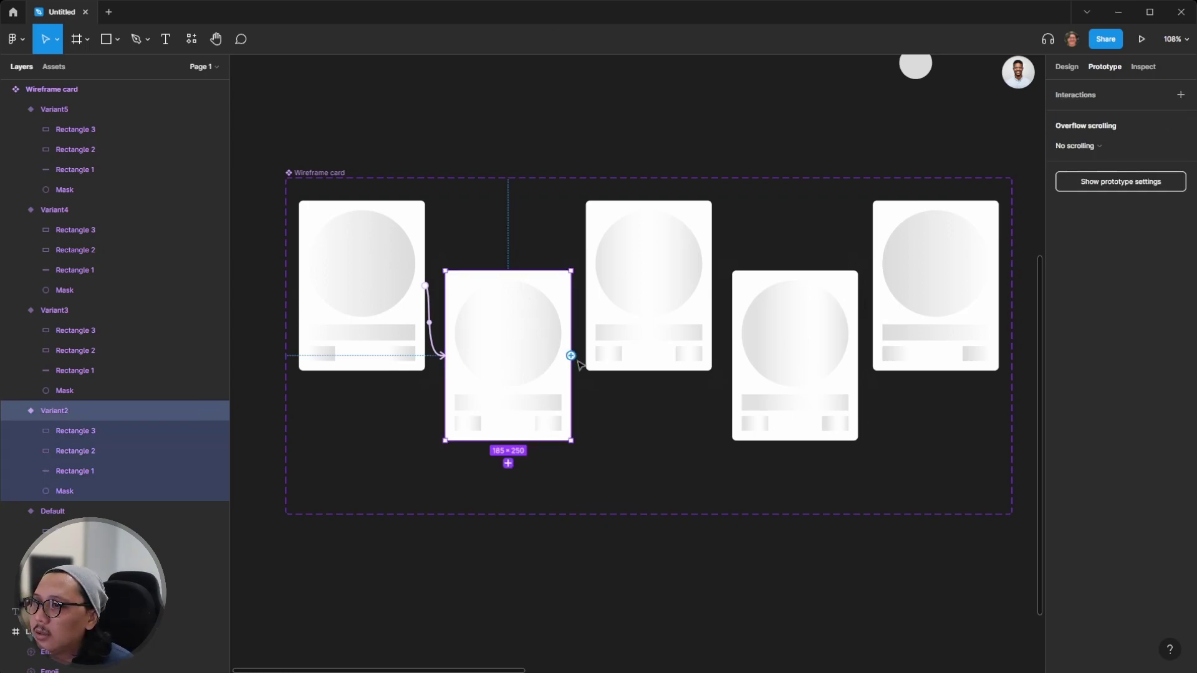
drag(572, 356, 593, 292)
click(939, 145)
click(954, 187)
click(993, 147)
text(10)
Connect Variant3 to Variant4 with an After delay interaction of 100 ms
click(690, 287)
drag(711, 286, 731, 354)
click(938, 145)
click(948, 290)
click(985, 147)
text(150ms)
key(Return)
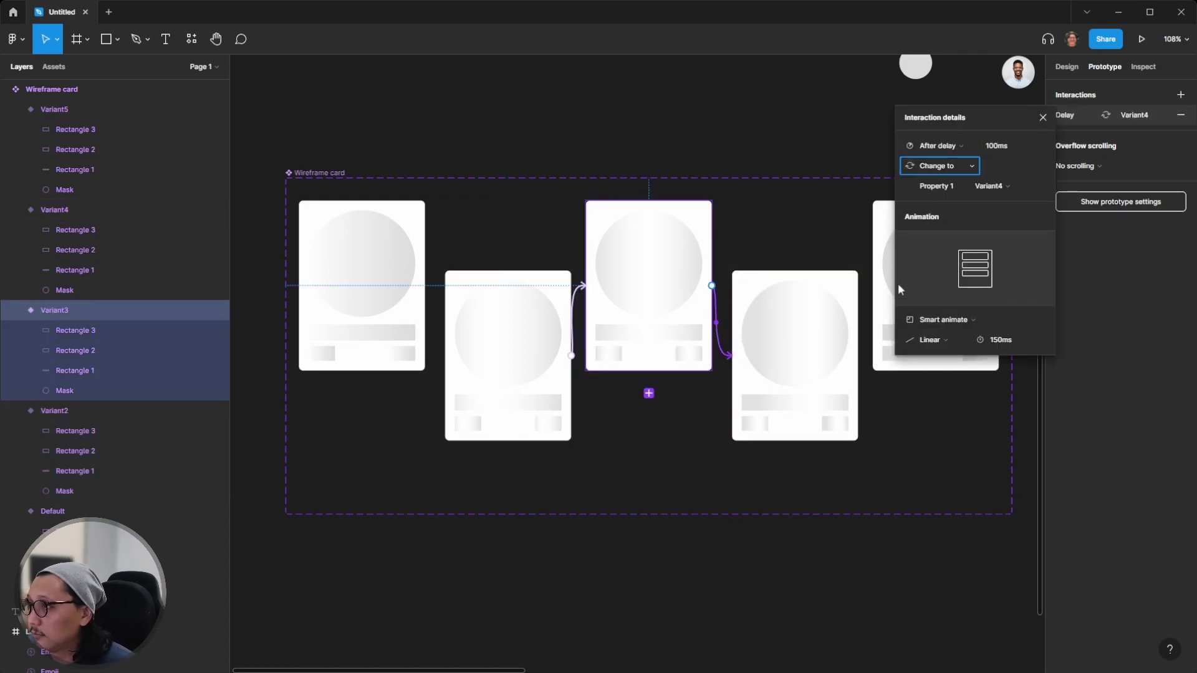
Connect Variant4 to Variant5 with an After delay interaction
click(805, 324)
drag(858, 355, 876, 287)
click(938, 145)
click(939, 303)
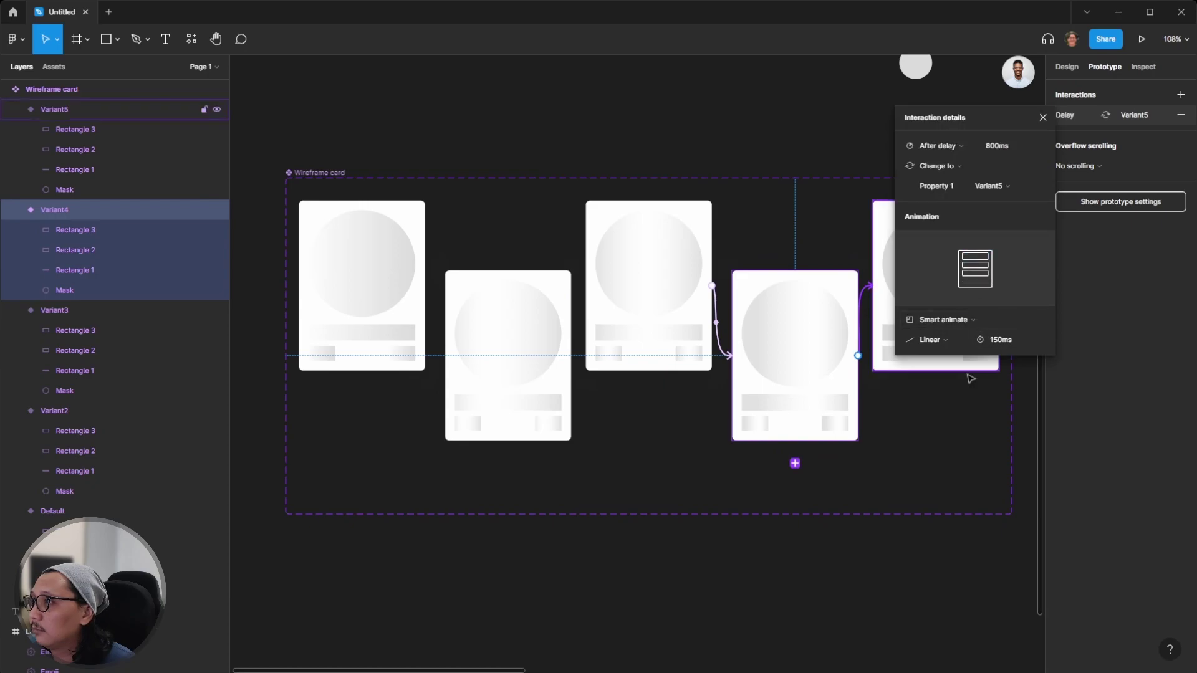
click(772, 170)
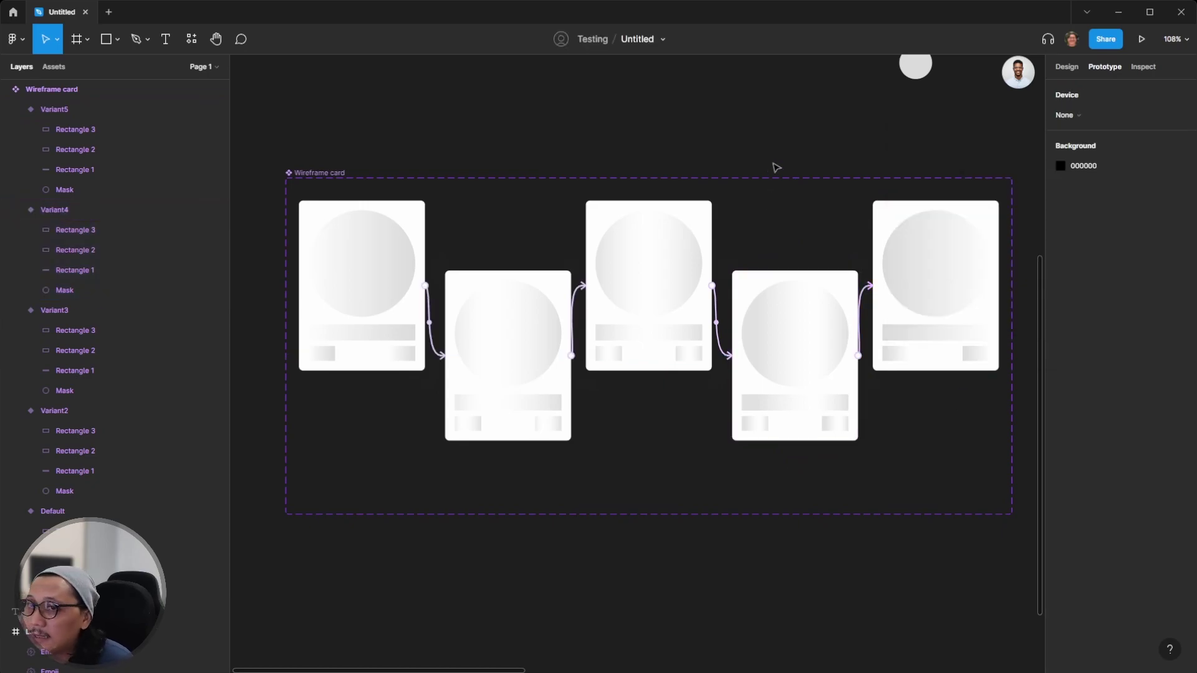
Connect Variant5 back to the Default variant with an After delay interaction of 100 ms
click(941, 245)
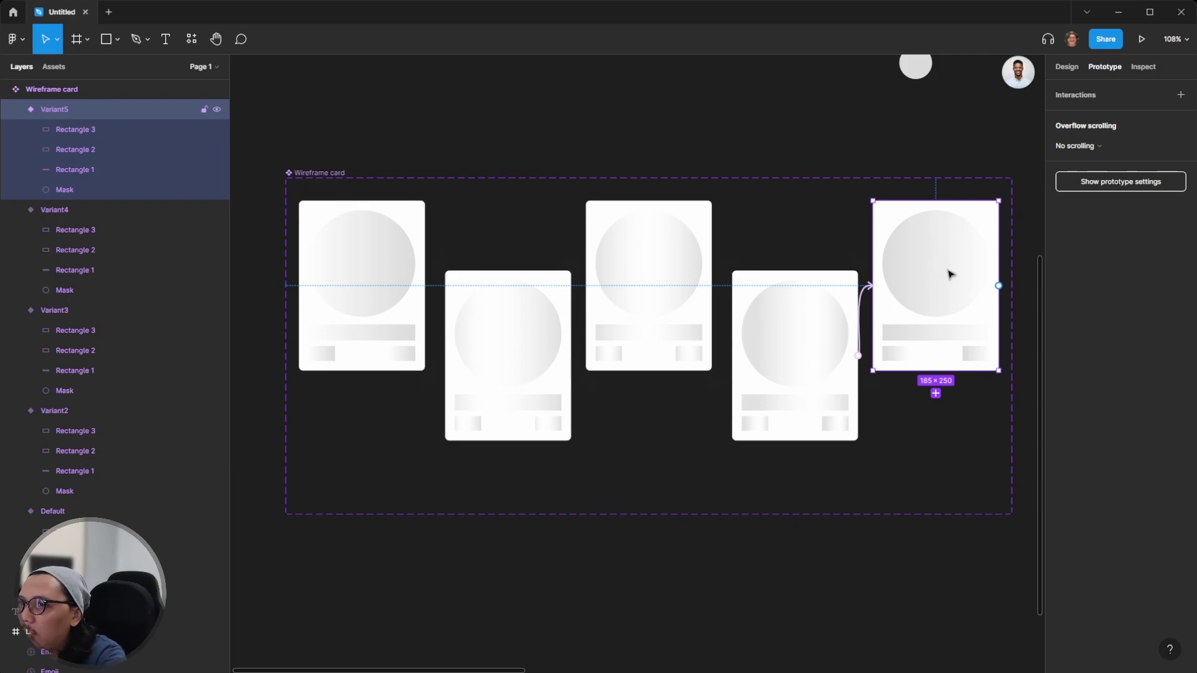
drag(999, 286, 401, 317)
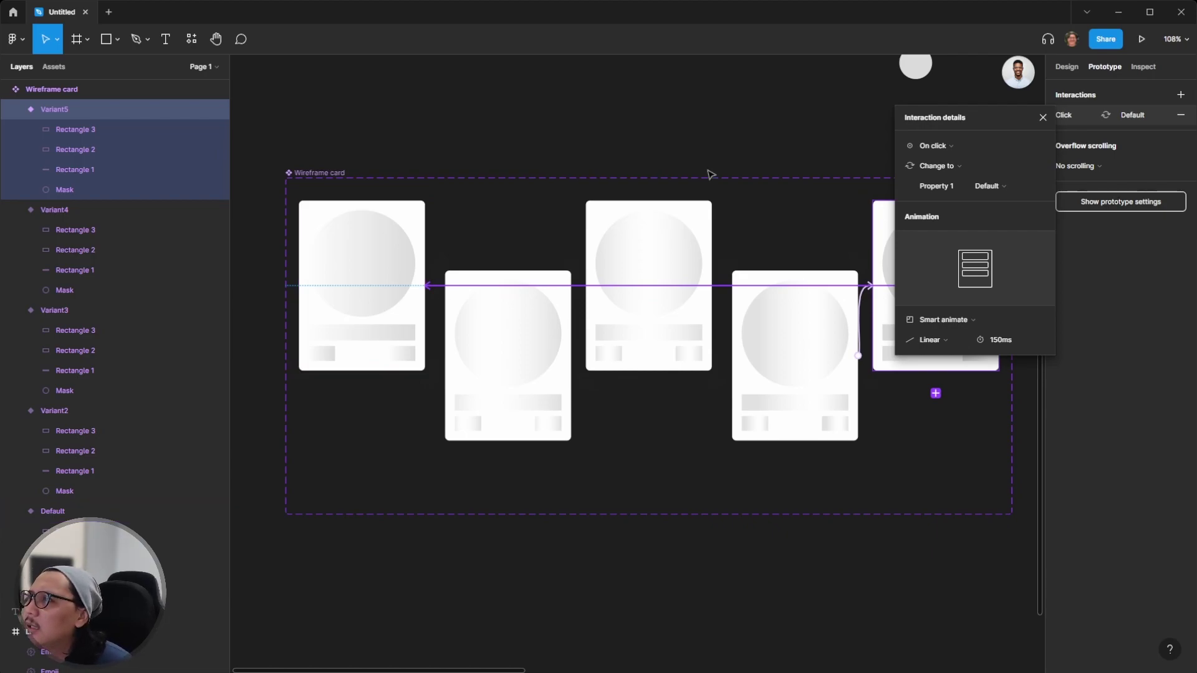
click(954, 146)
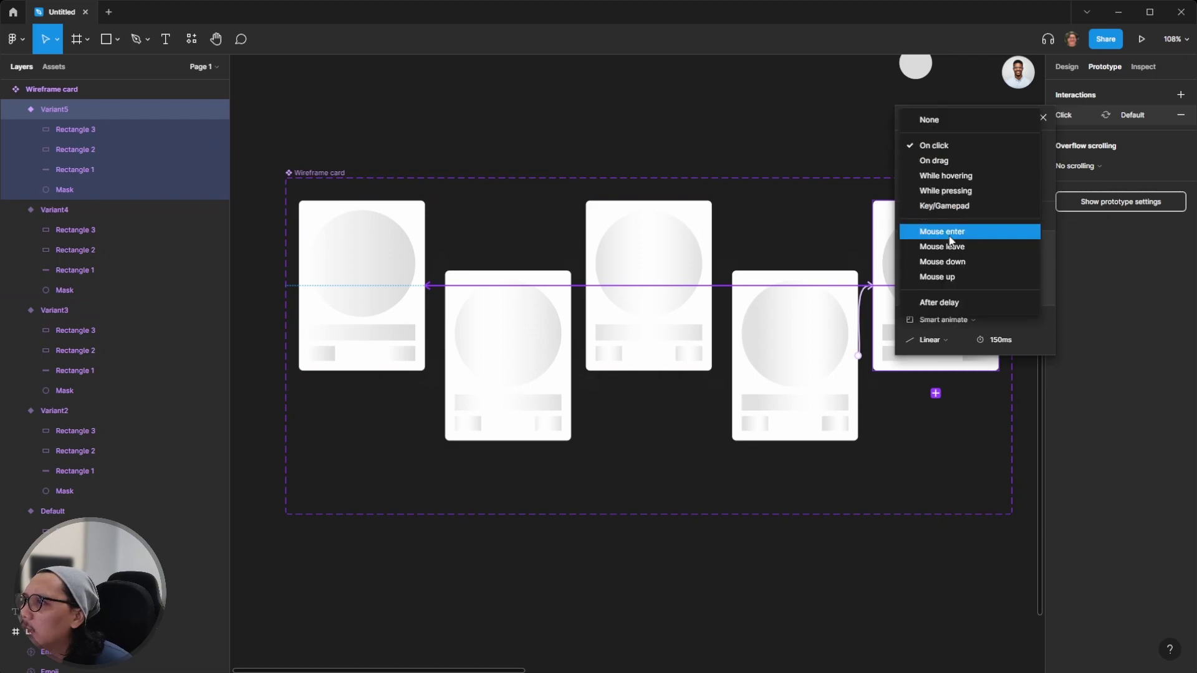
click(947, 304)
click(995, 149)
text(100)
key(Tab)
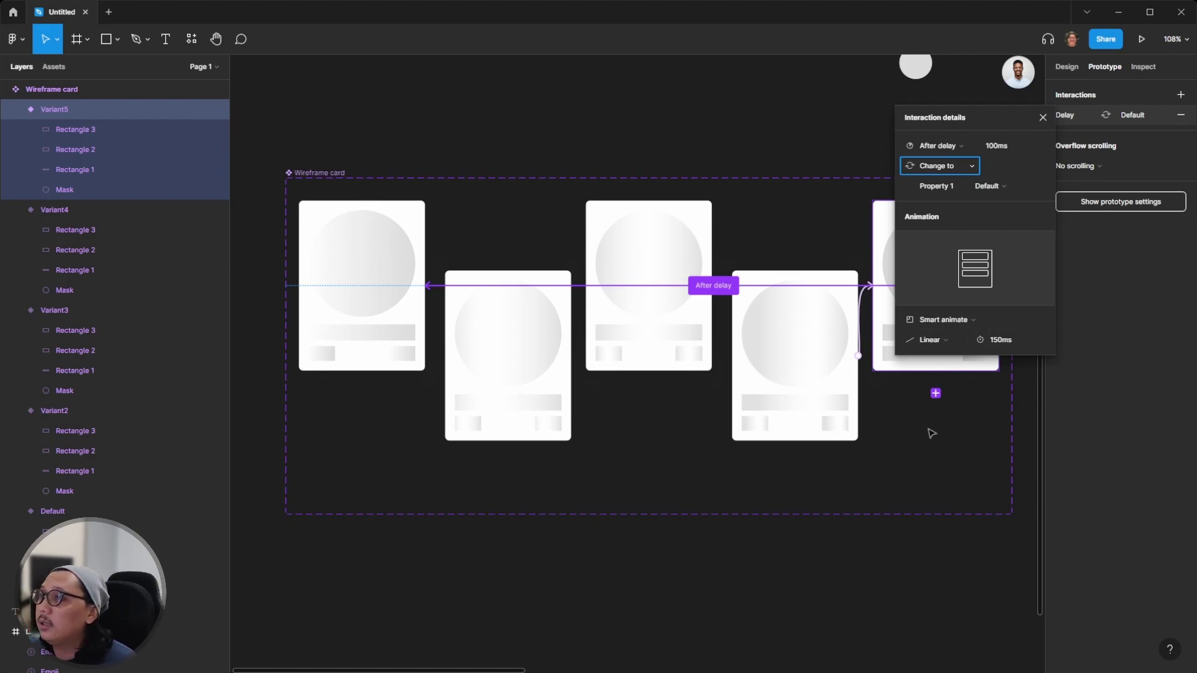
key(Escape)
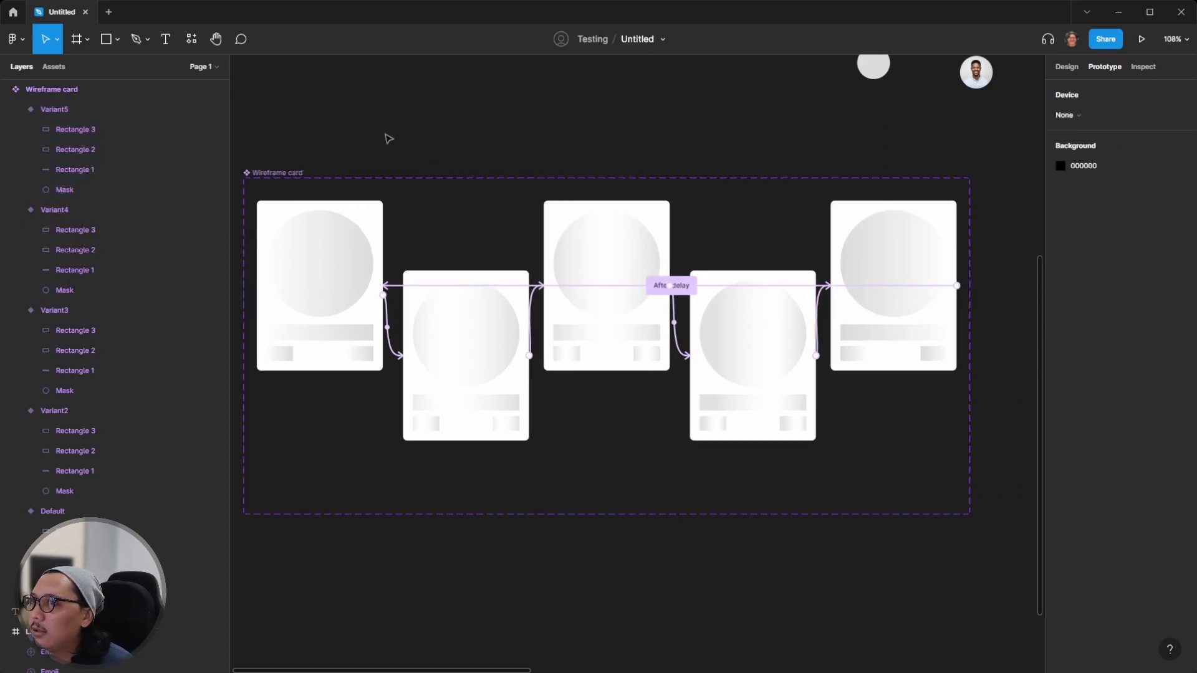
Place an instance of the Default card below the Wireframe card component set and make it a flow starting point
scroll(385, 134, up, 2)
scroll(384, 152, left, 1)
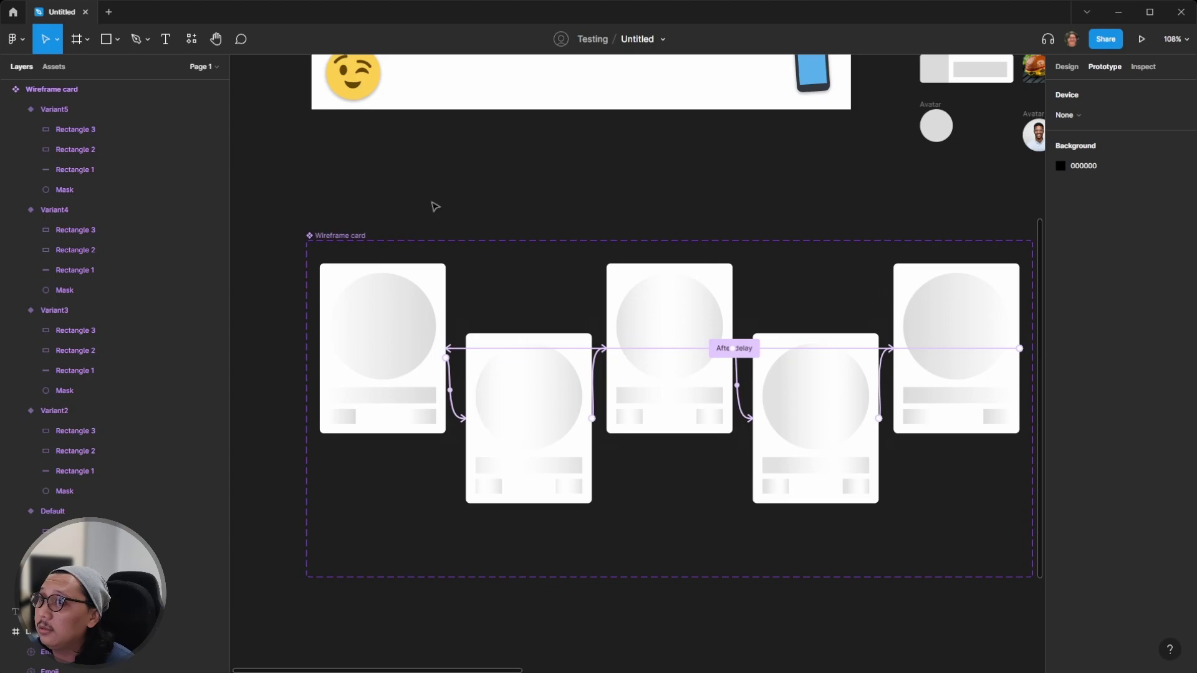
scroll(433, 197, down, 2)
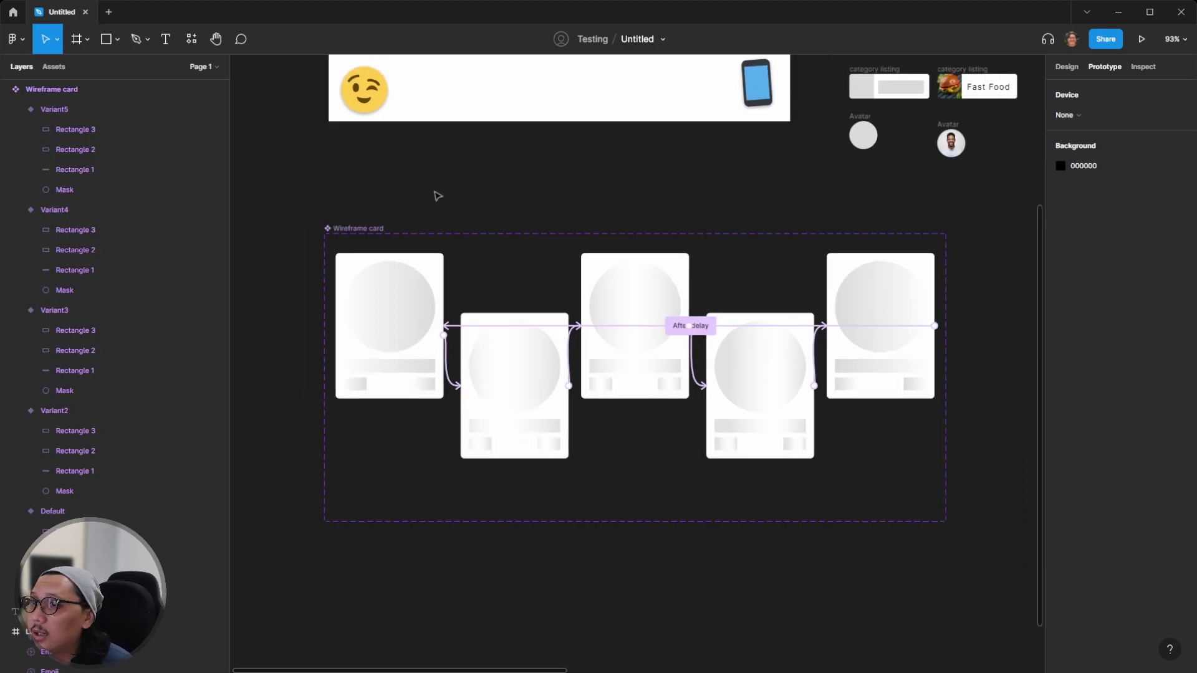
click(414, 286)
drag(414, 286, 505, 591)
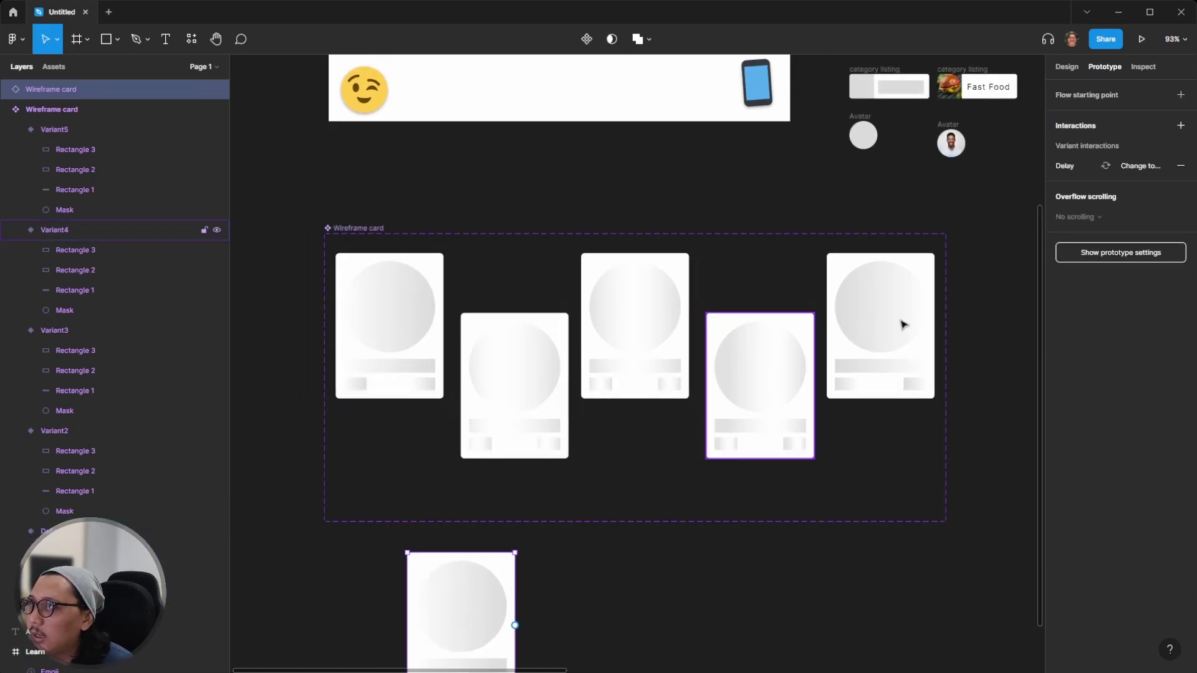
click(1181, 95)
scroll(685, 446, down, 3)
click(586, 531)
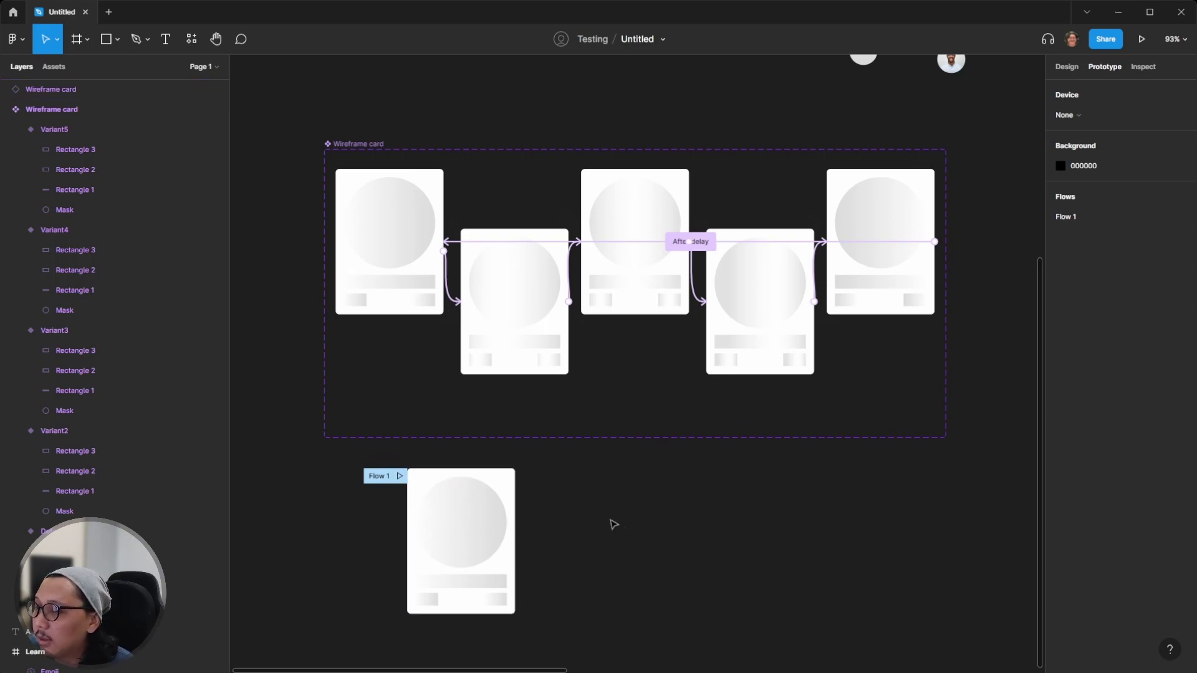
Play Flow 1 from the card instance to check the shimmer loop, and return to the design file
click(430, 512)
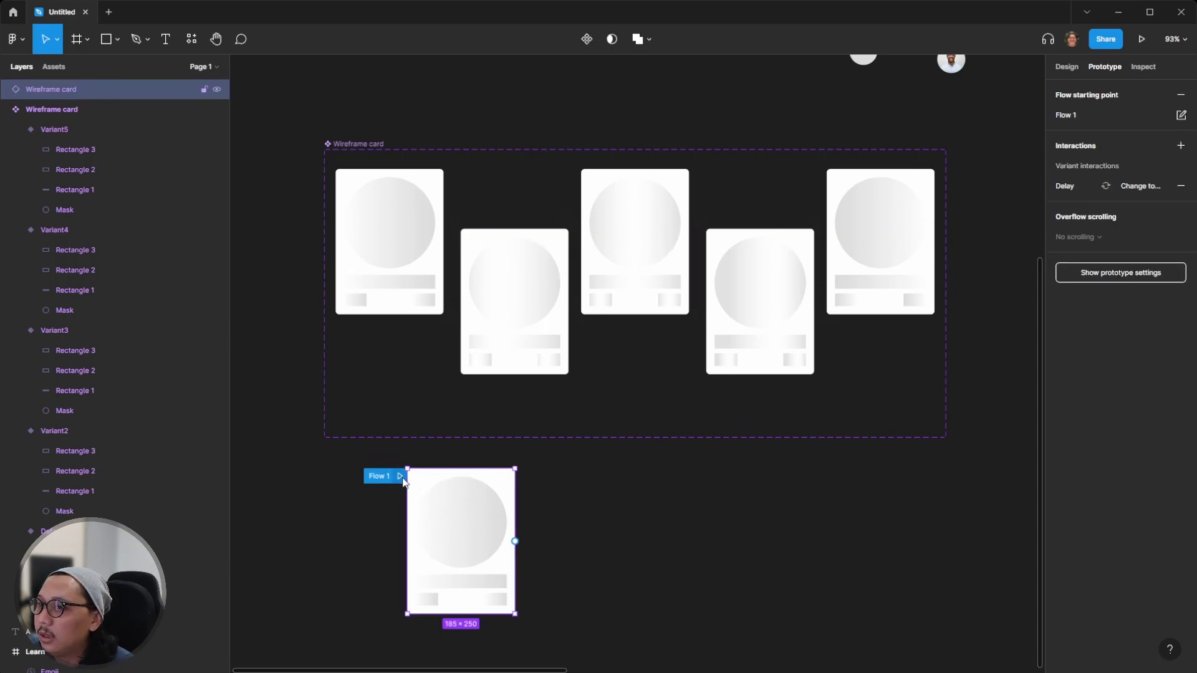
click(400, 478)
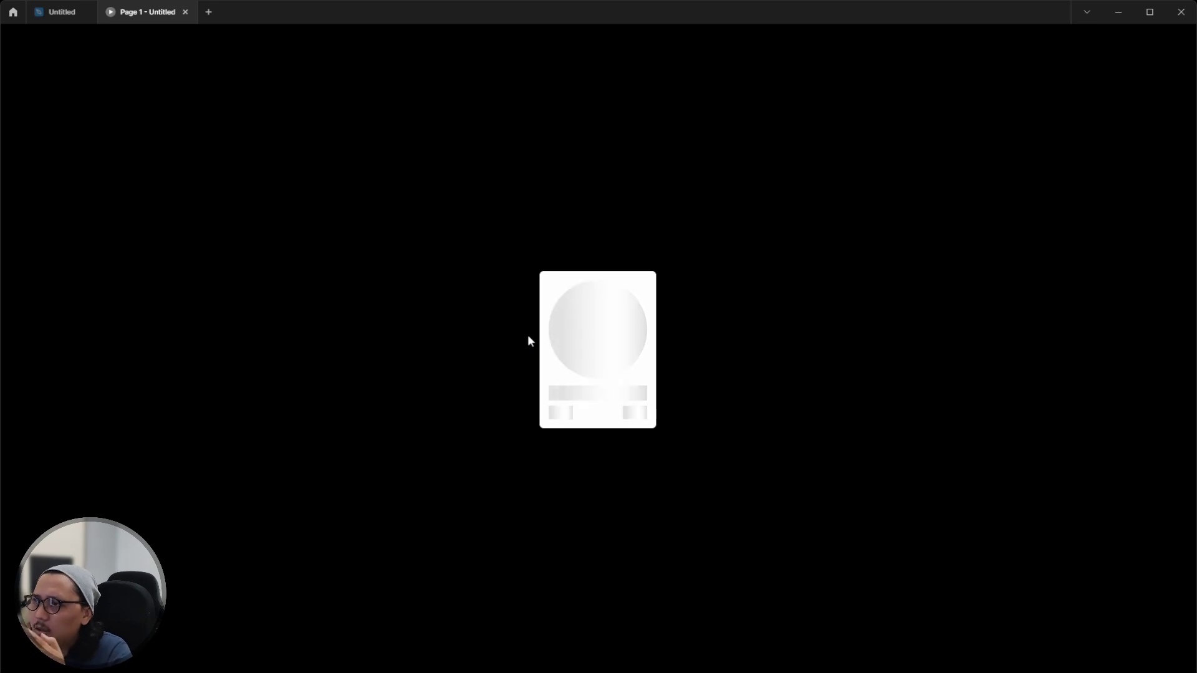
click(56, 12)
Set the delay of the Variant4-to-Variant5 interaction to 100 ms
click(716, 468)
scroll(861, 241, up, 3)
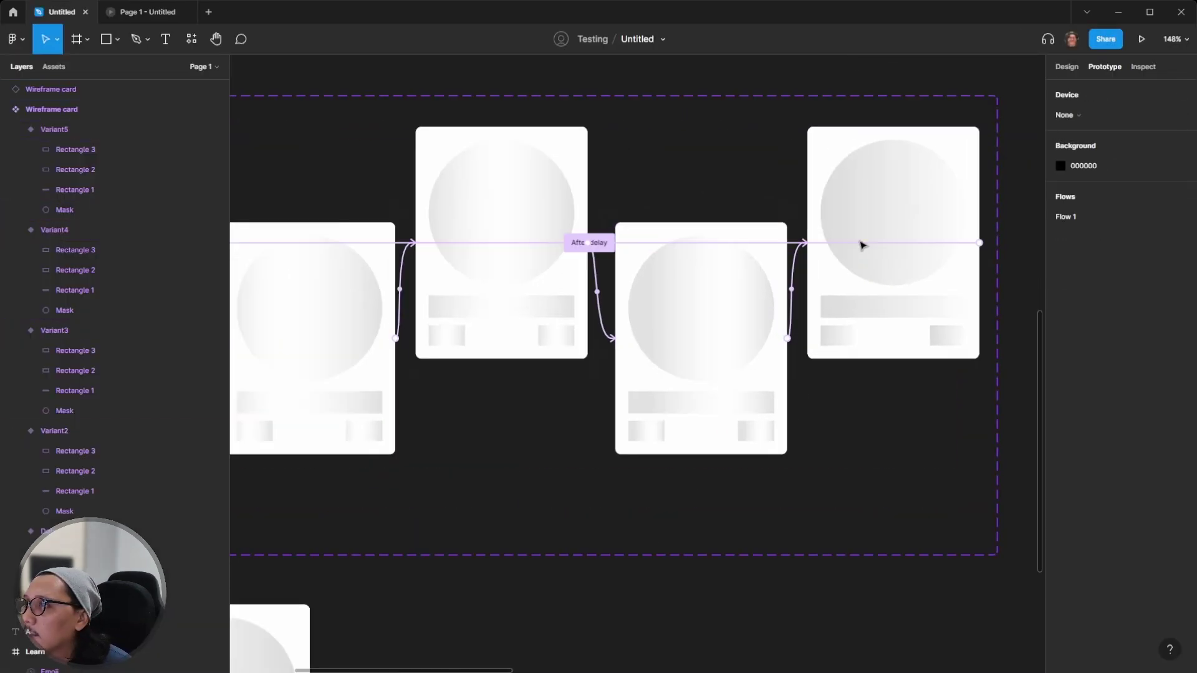
click(795, 271)
click(990, 150)
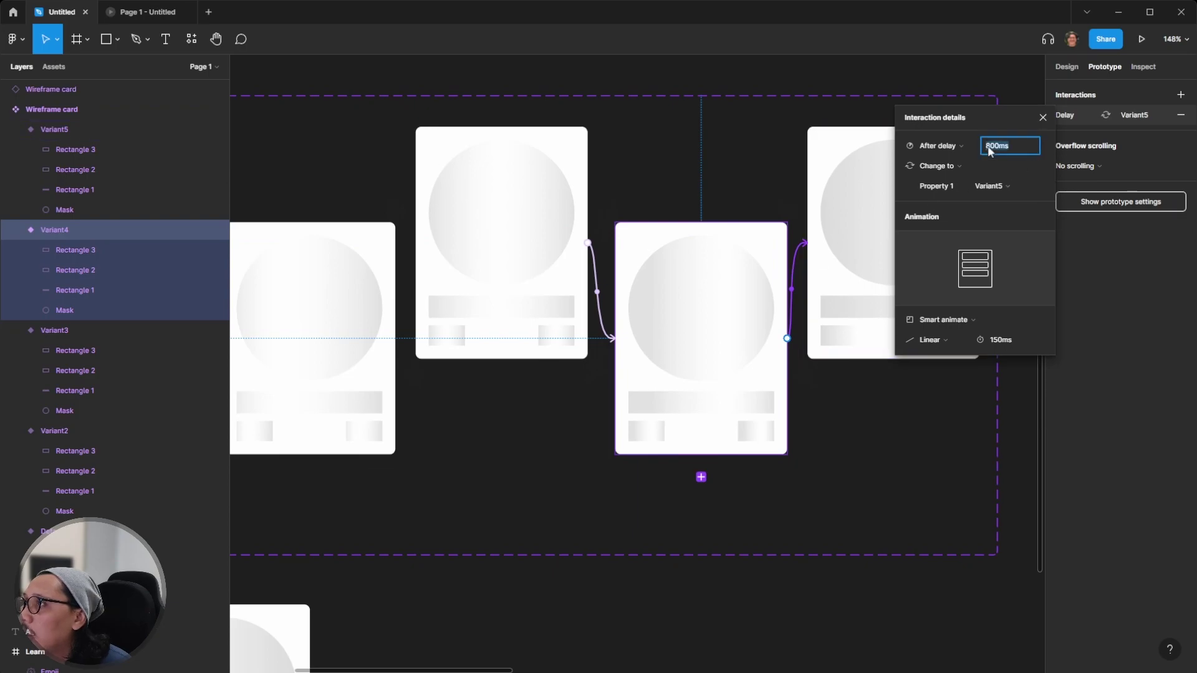
text(100)
key(Tab)
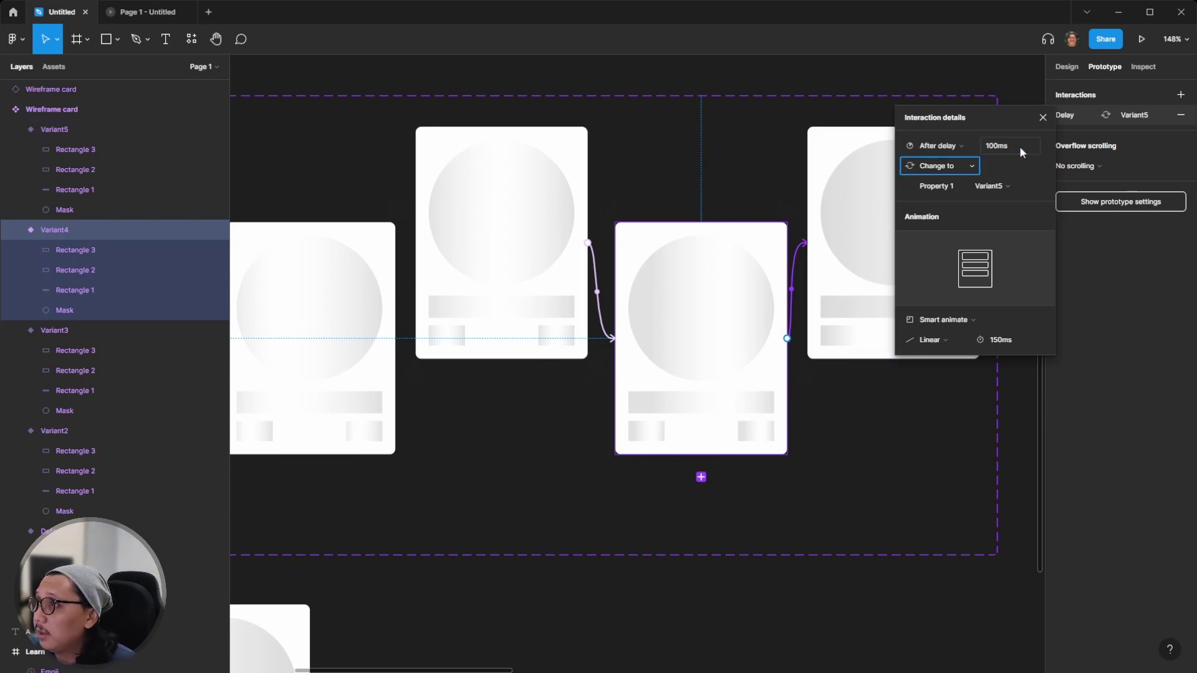
scroll(531, 563, down, 1)
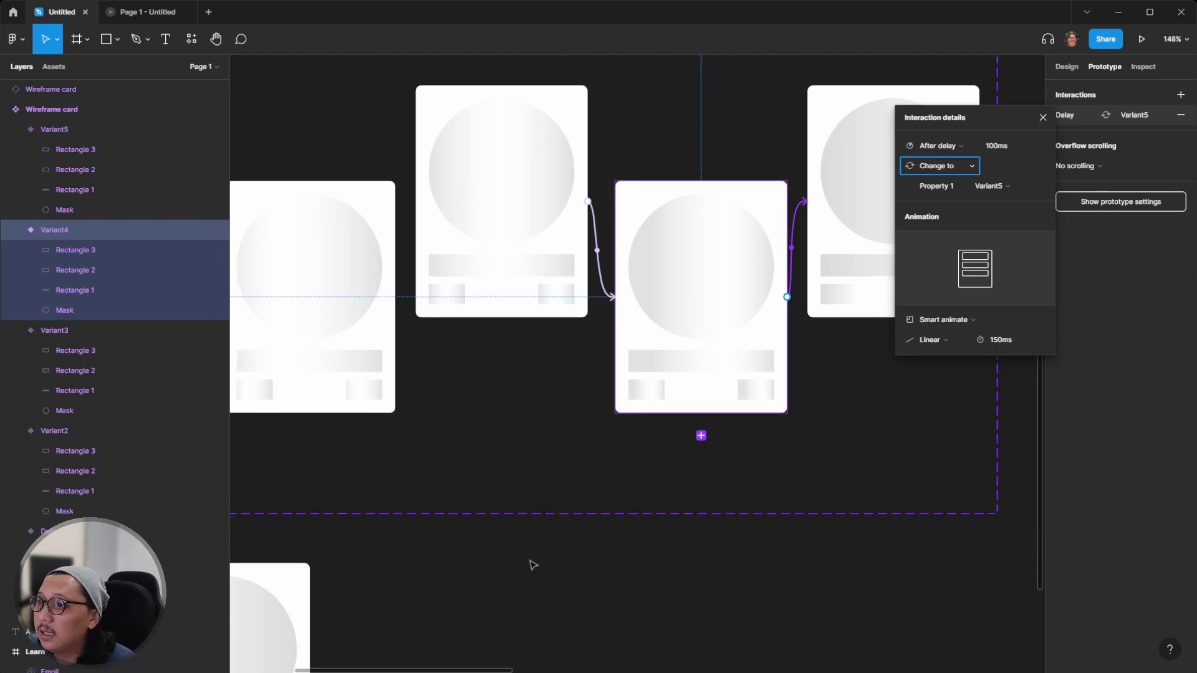
click(532, 564)
Check the card's loading animation again in the prototype preview and close the preview
scroll(530, 561, down, 2)
scroll(527, 557, left, 3)
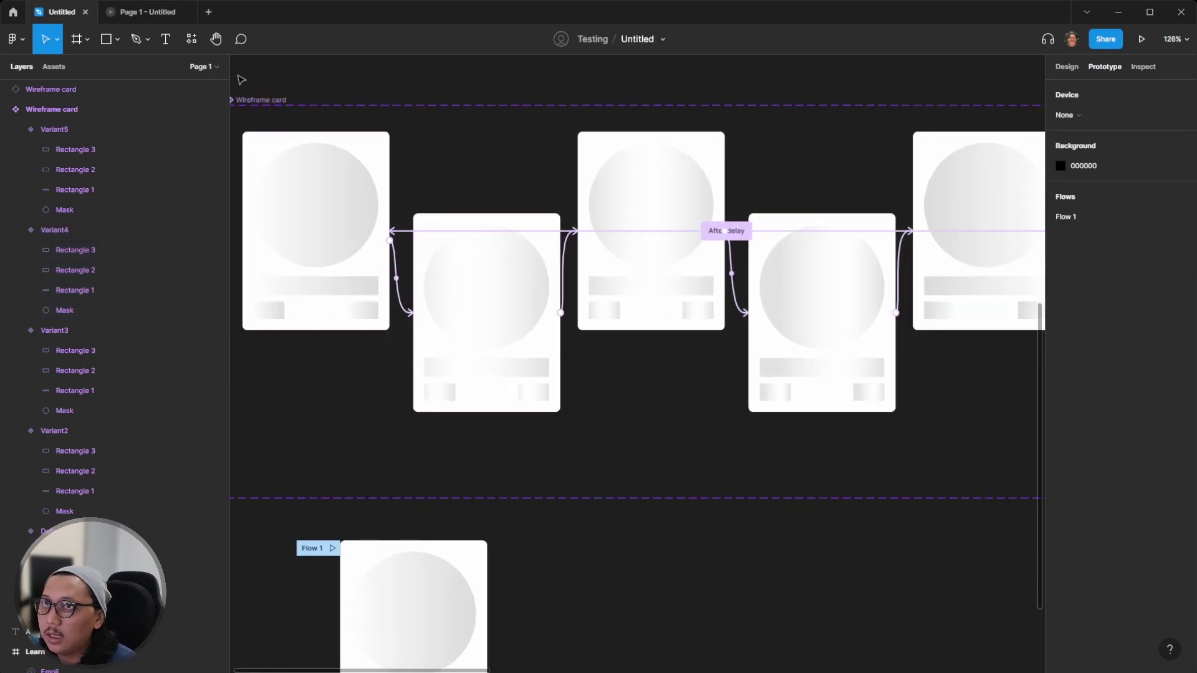
click(139, 13)
click(187, 12)
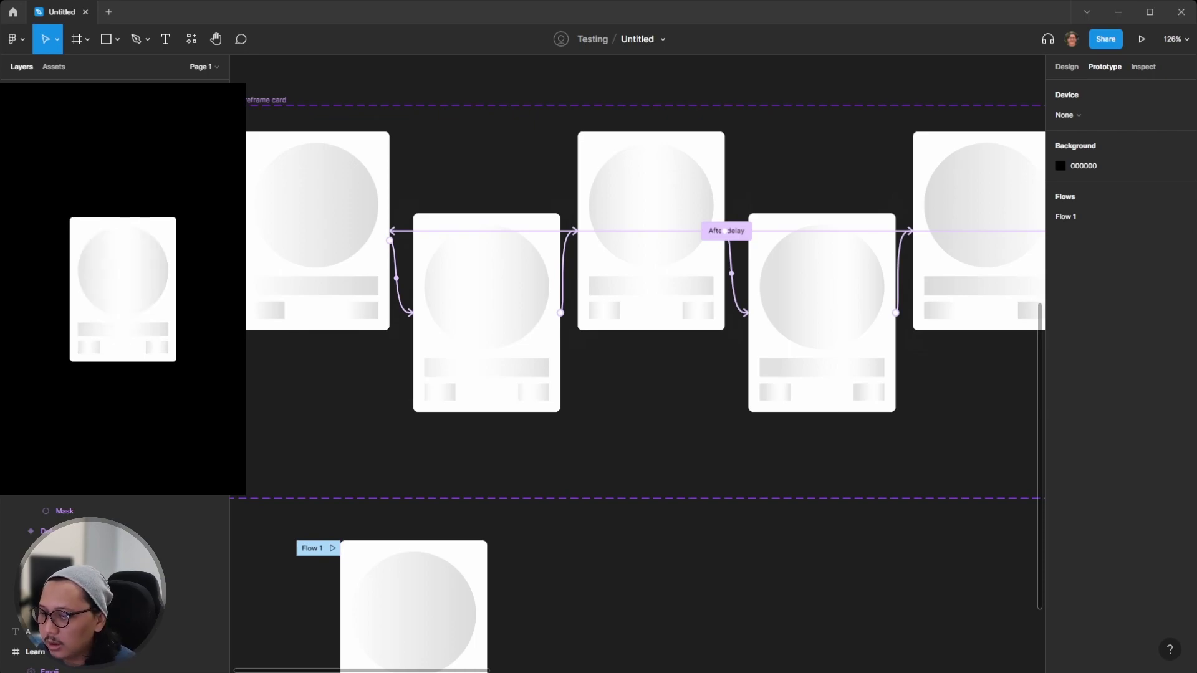
scroll(637, 312, down, 2)
scroll(637, 312, down, 5)
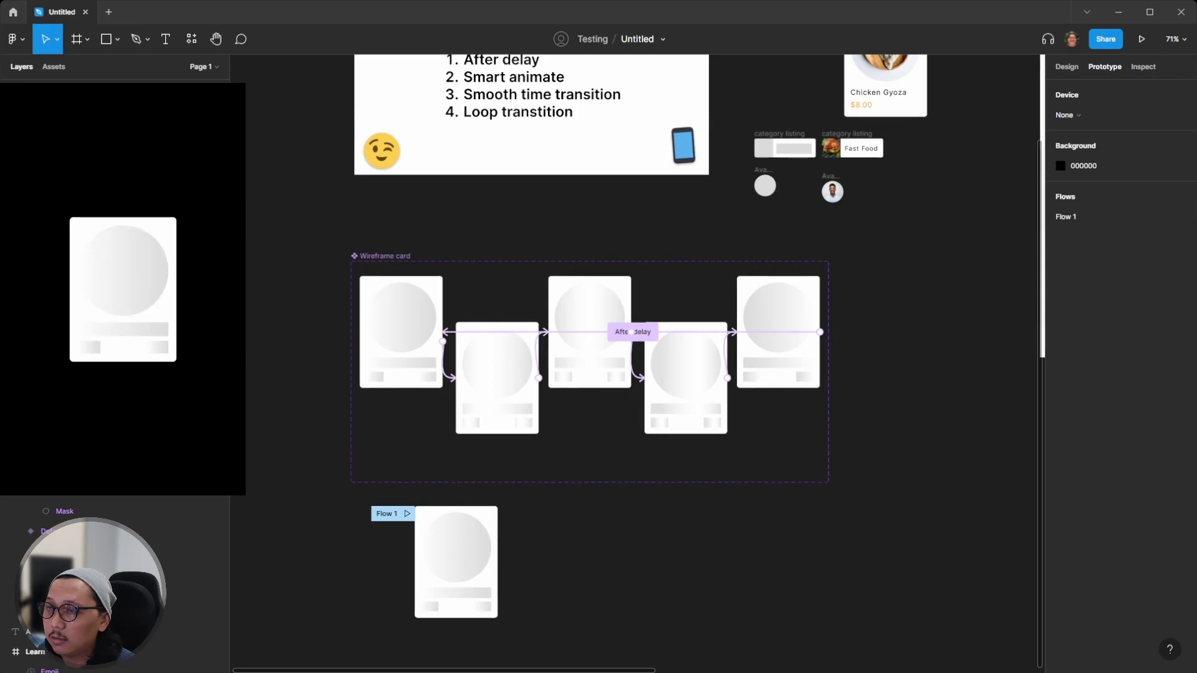
scroll(637, 312, up, 5)
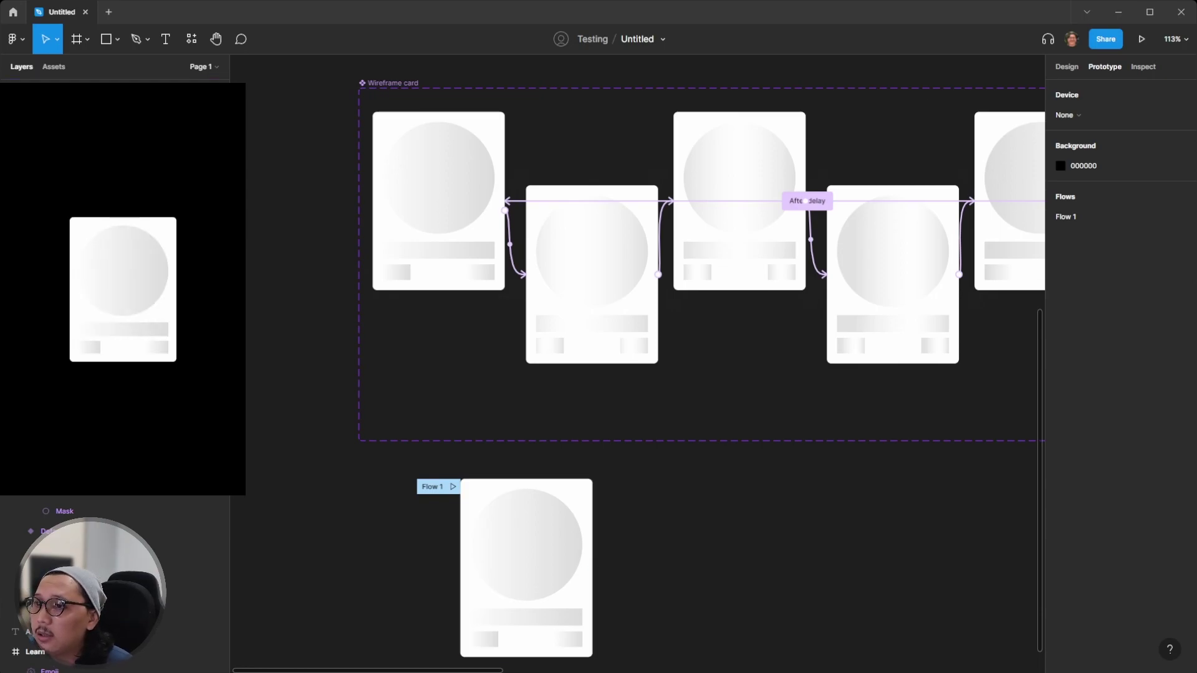
scroll(657, 519, down, 2)
scroll(623, 522, up, 3)
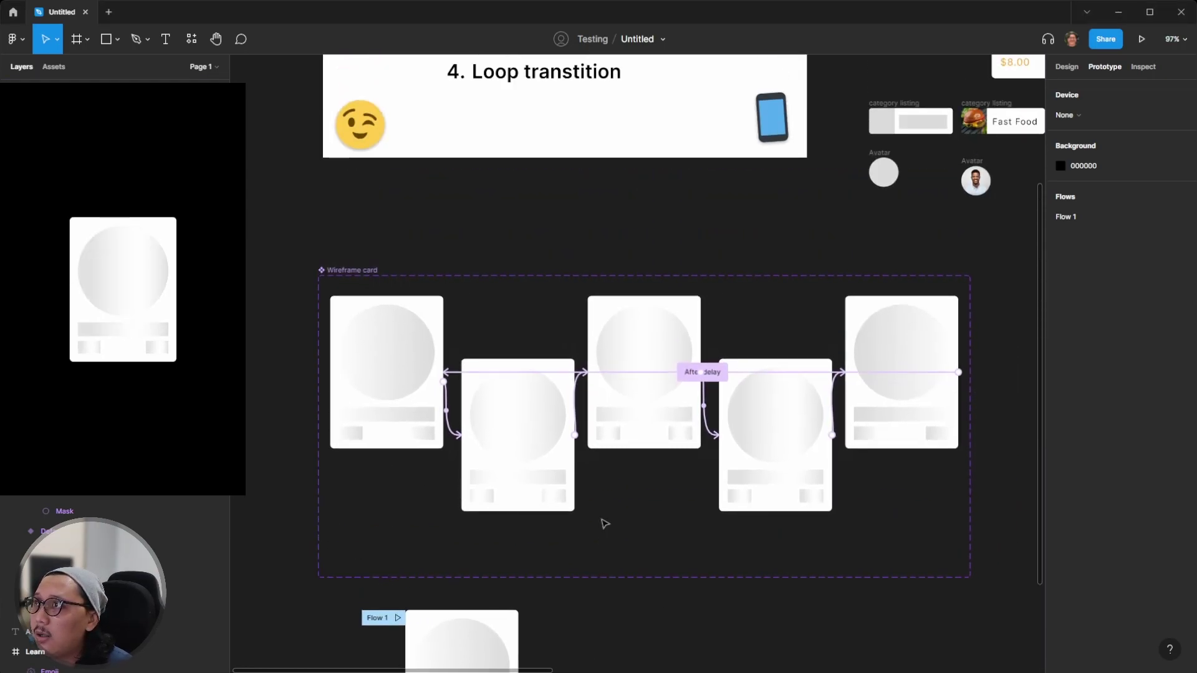
scroll(605, 524, down, 2)
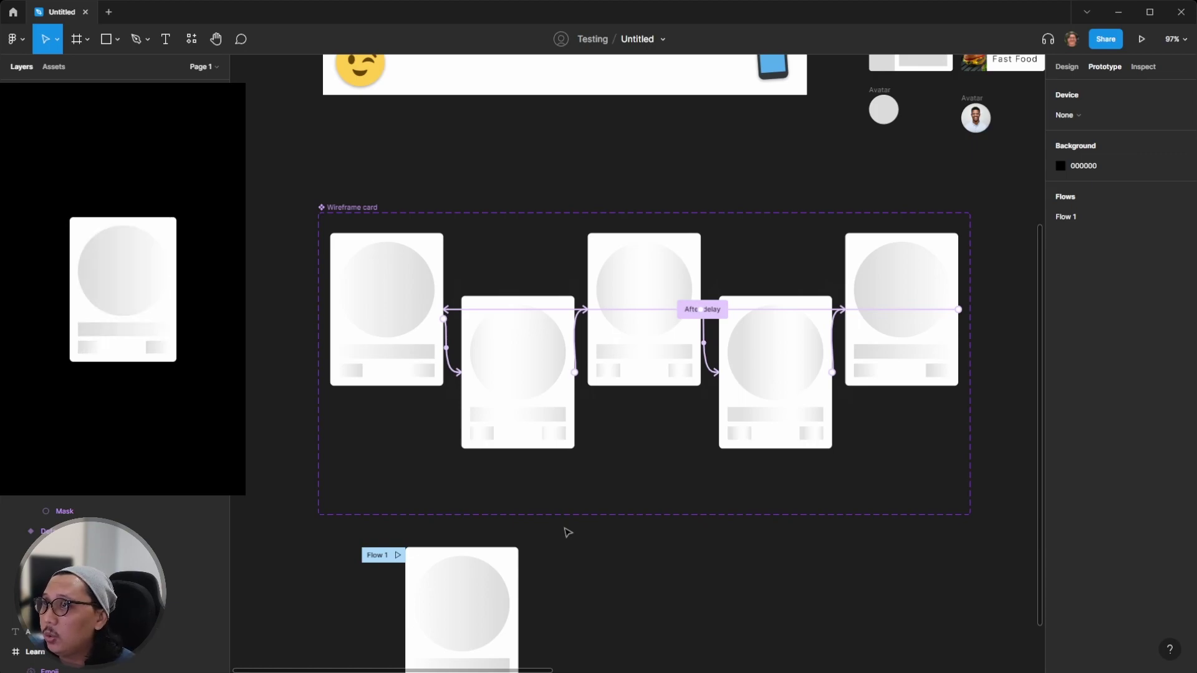
scroll(462, 222, up, 1)
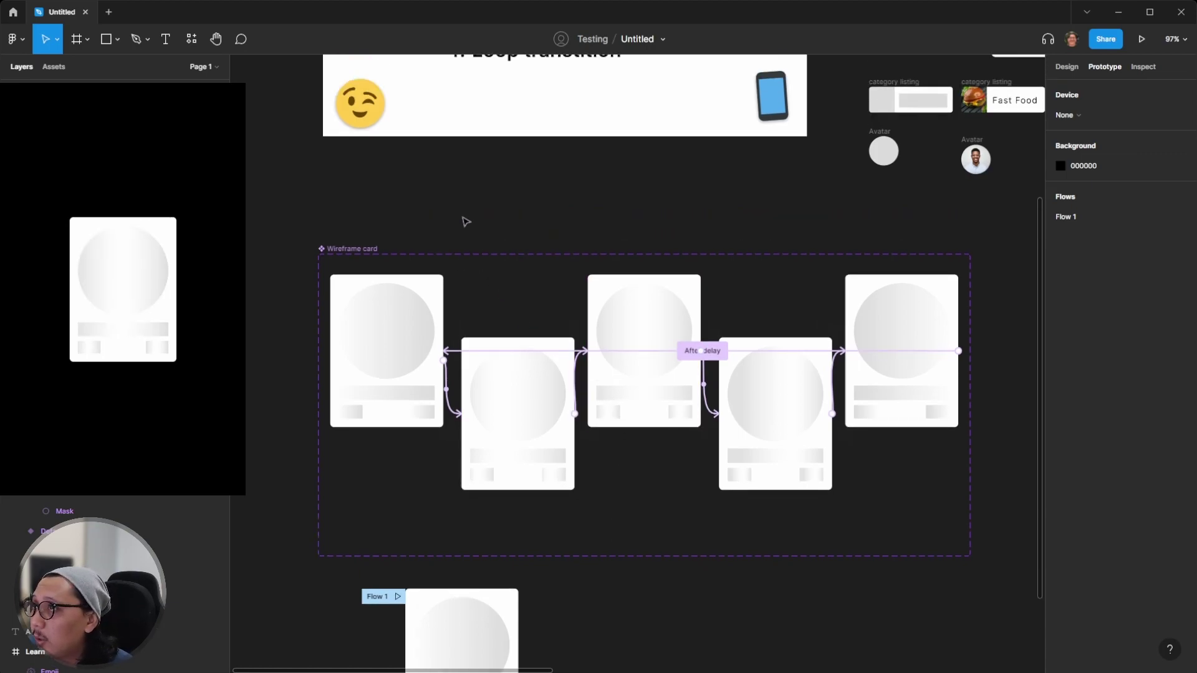
Move the Flow 1 card instance out to the right side of the Wireframe card component set
scroll(599, 590, down, 2)
drag(507, 574, 964, 365)
click(730, 561)
scroll(530, 572, down, 3)
scroll(717, 231, up, 3)
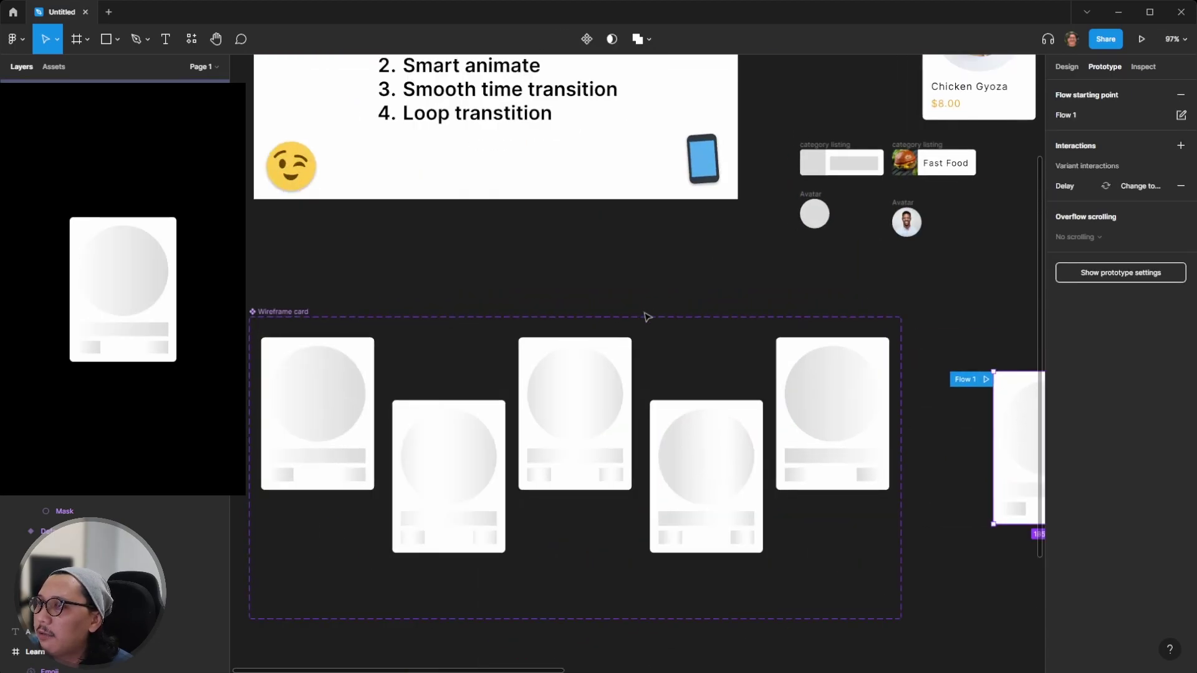
scroll(586, 293, left, 2)
click(596, 283)
Move the grey Avatar placeholder below the Wireframe card component set, near its left end
drag(876, 210, 419, 637)
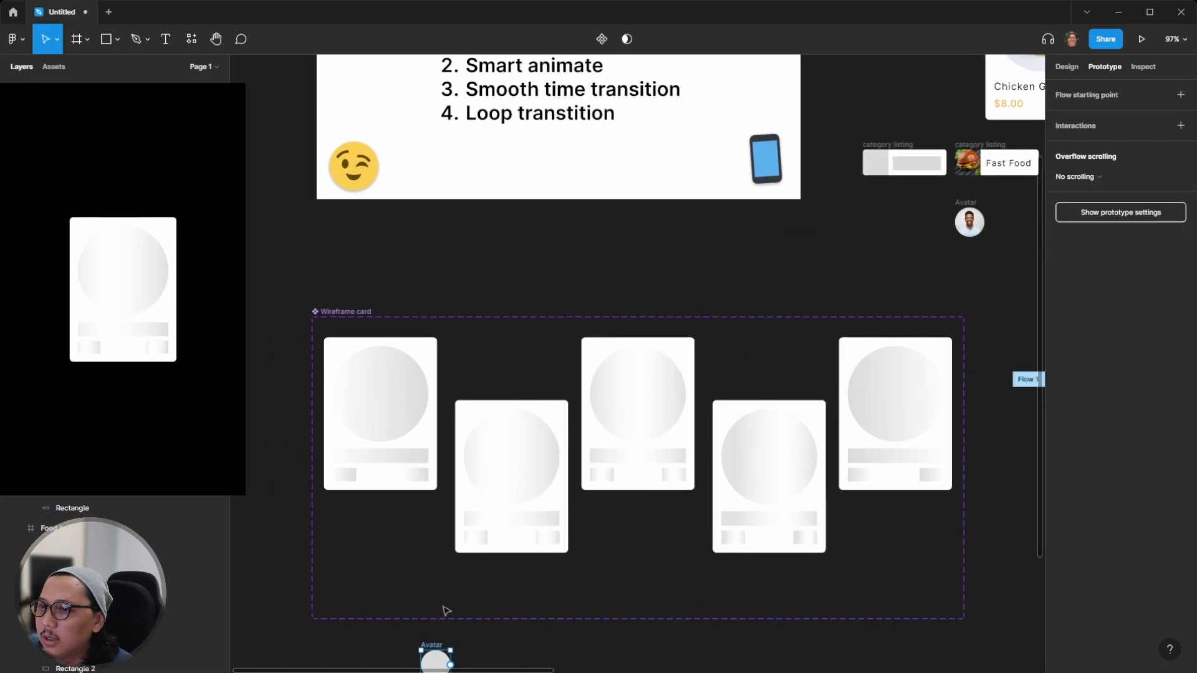
scroll(526, 594, down, 3)
click(526, 594)
drag(435, 560, 360, 588)
click(468, 580)
Turn the grey Avatar placeholder into a component and add a second variant to it
click(352, 569)
click(352, 568)
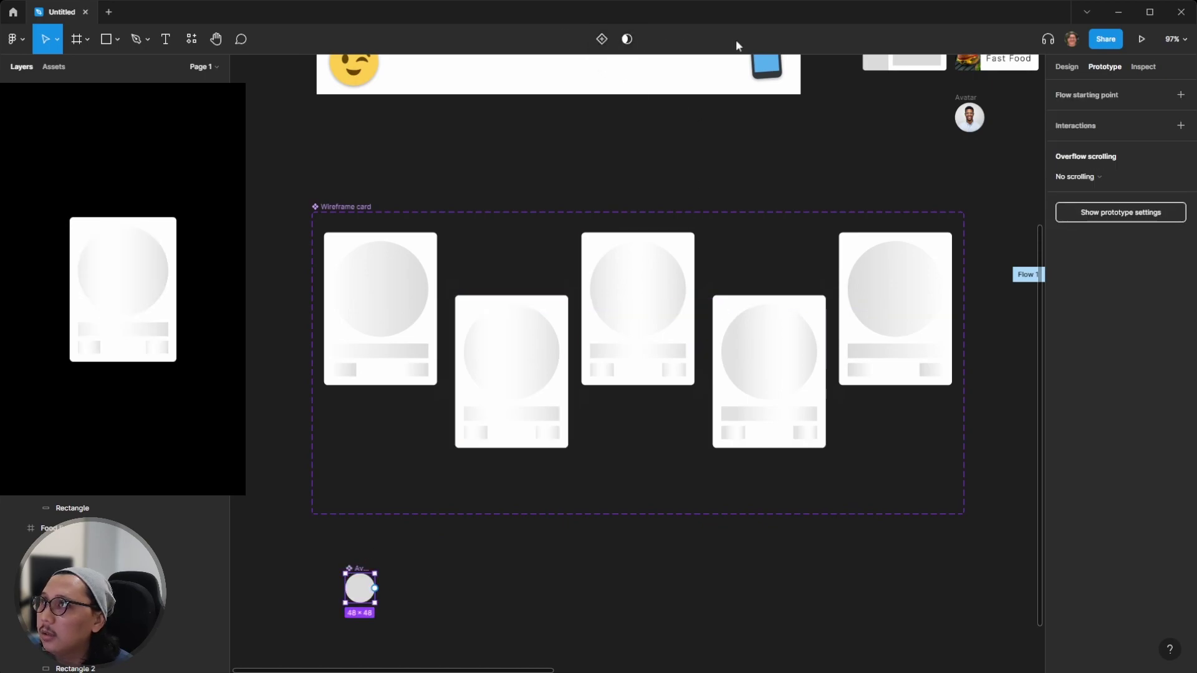
click(1067, 66)
click(421, 602)
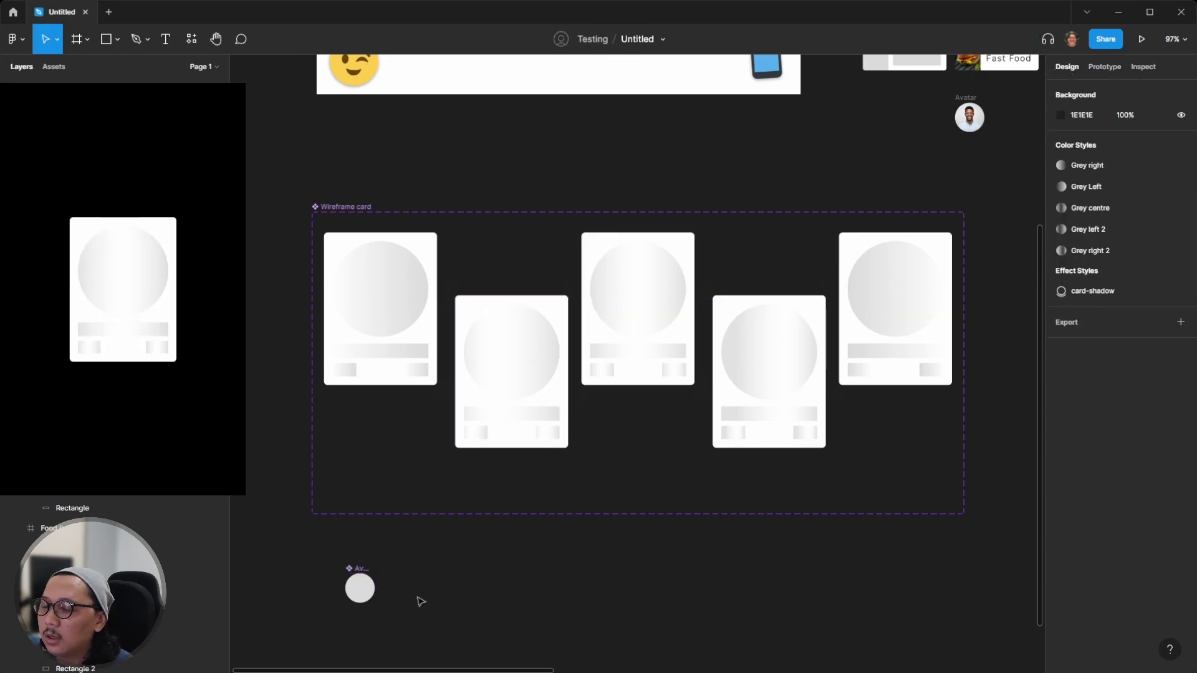
click(350, 569)
click(600, 39)
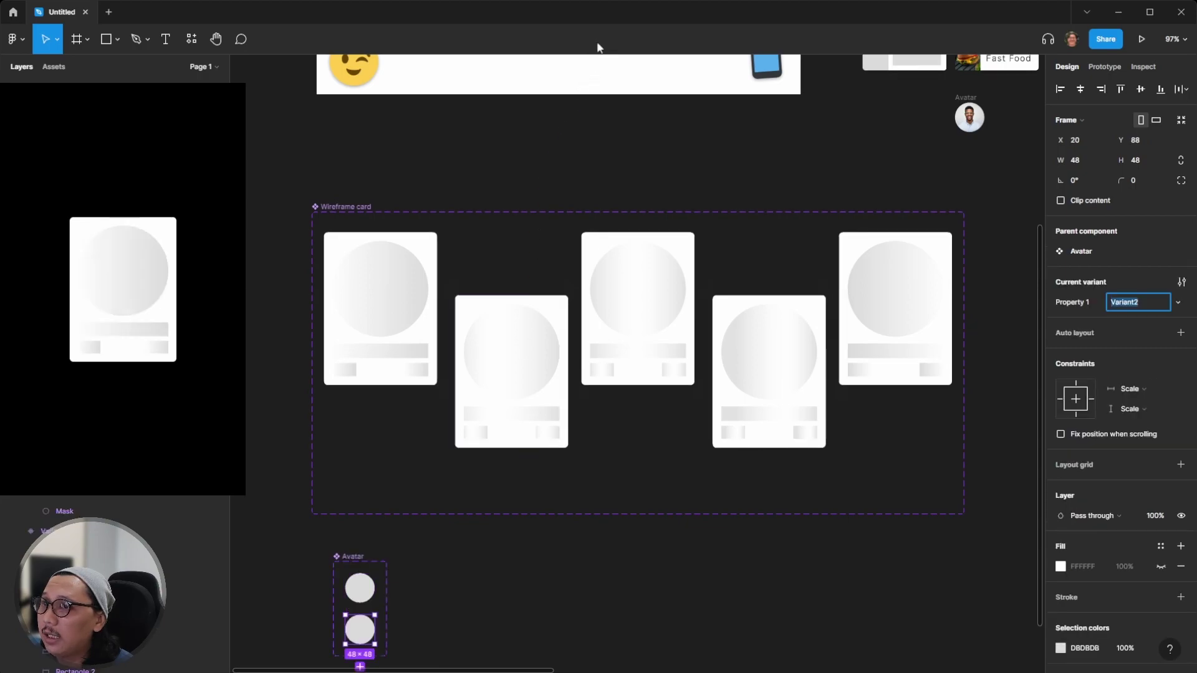
Try to widen the Avatar component set and undo the resize
click(516, 559)
click(344, 556)
drag(387, 608, 783, 608)
key(ctrl+z)
click(407, 611)
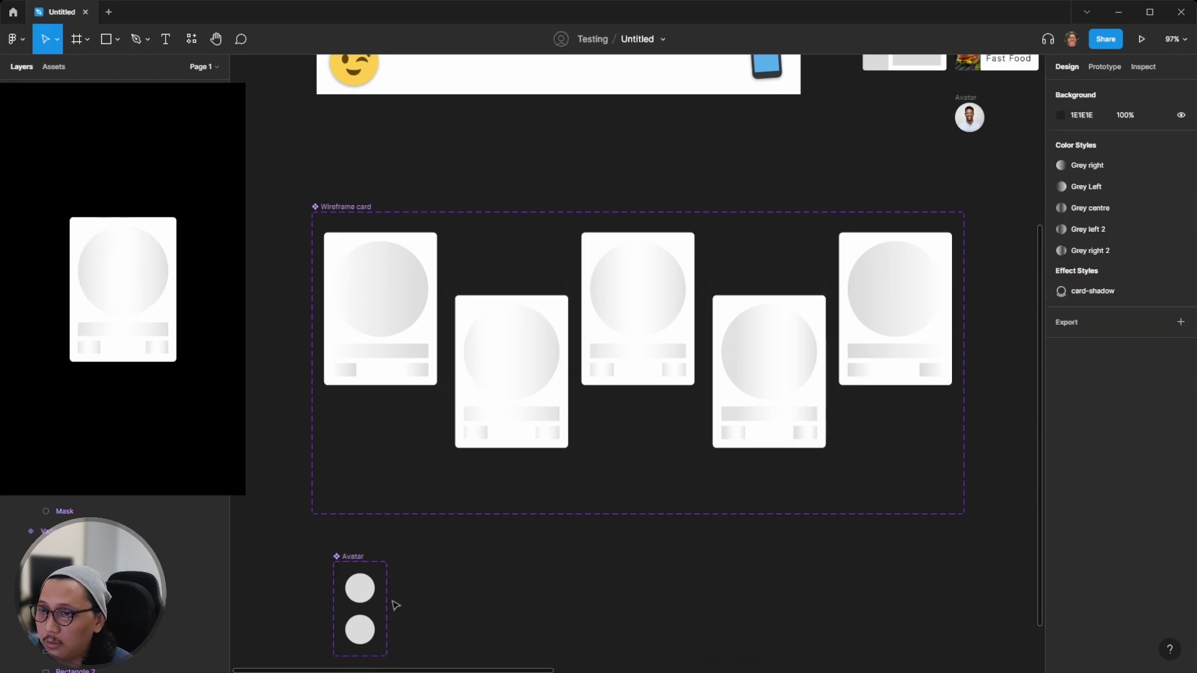
Set the constraints of both Avatar variants to Left and Top
click(360, 588)
shift+click(361, 629)
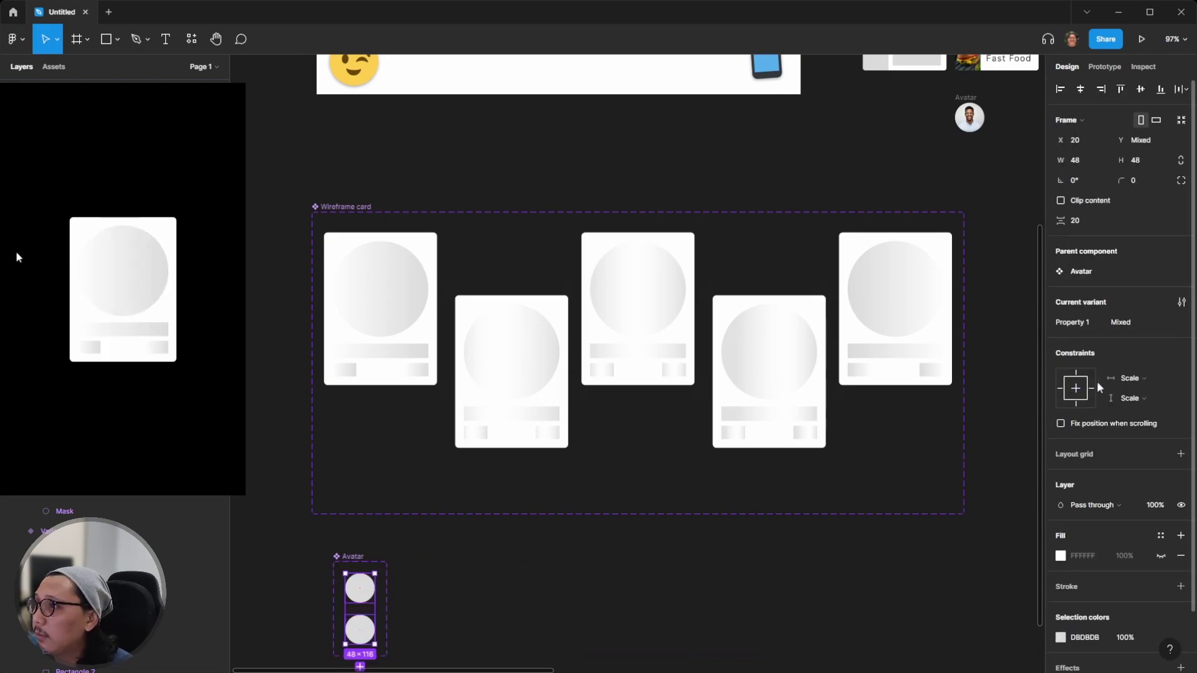
click(1070, 381)
click(1059, 389)
click(630, 612)
Widen the Avatar component set to the right to make room for a row of variants
click(347, 557)
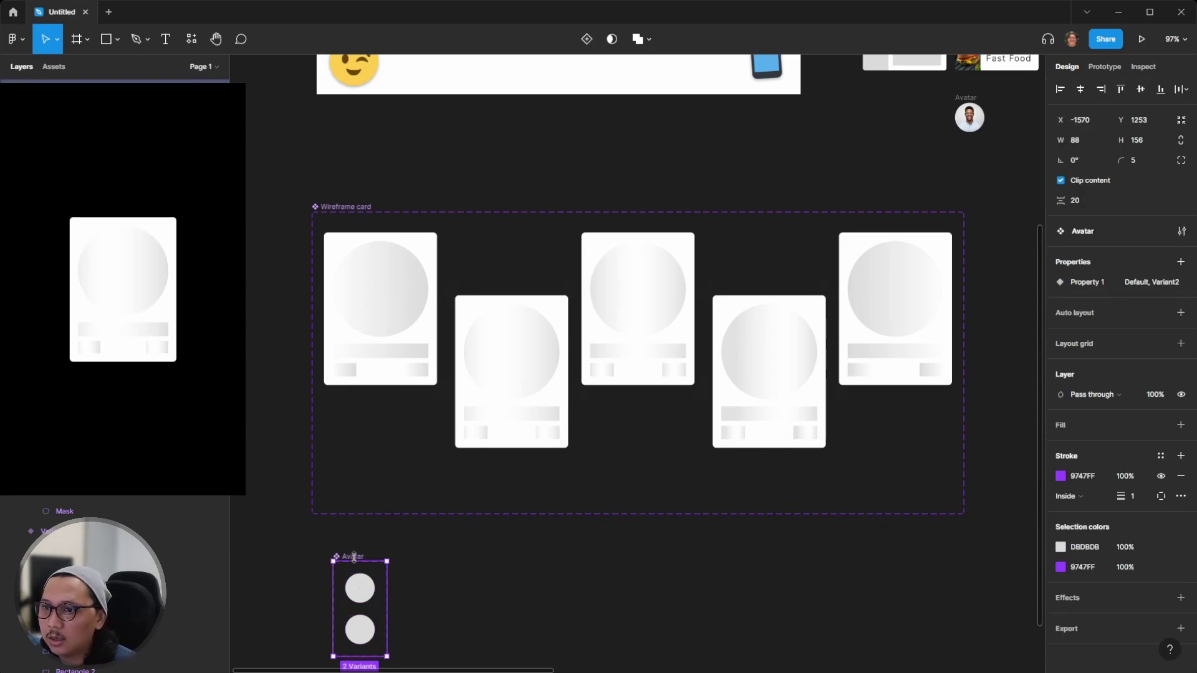
drag(385, 613, 721, 595)
key(Escape)
Arrange the Avatar variants side by side and duplicate them to make a row of five
drag(353, 637, 385, 593)
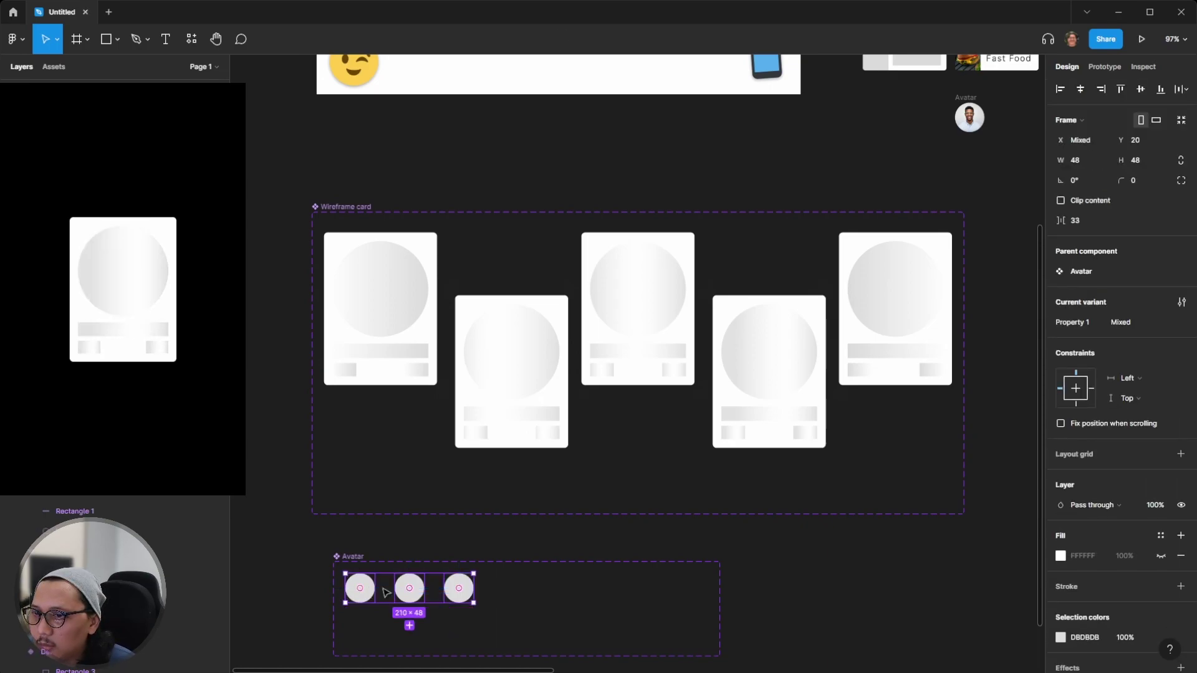
click(514, 596)
drag(498, 613, 538, 589)
Space the five Avatar variants evenly in the horizontal direction
click(645, 631)
drag(645, 630, 340, 583)
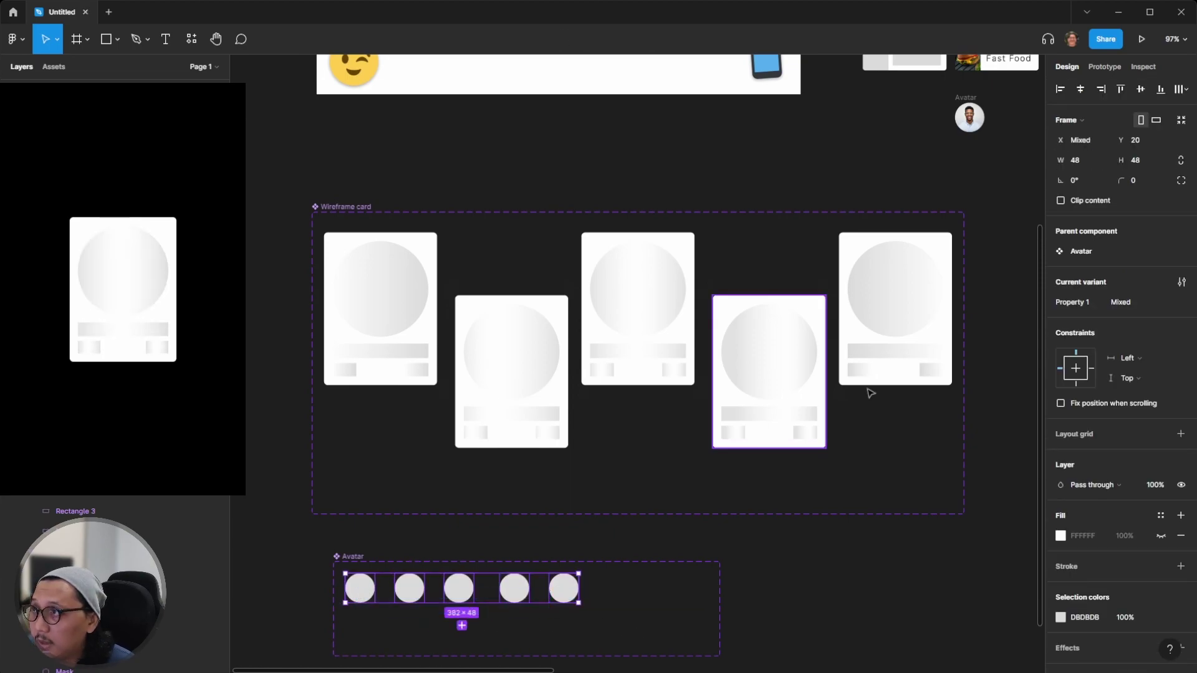
click(1185, 89)
click(1089, 116)
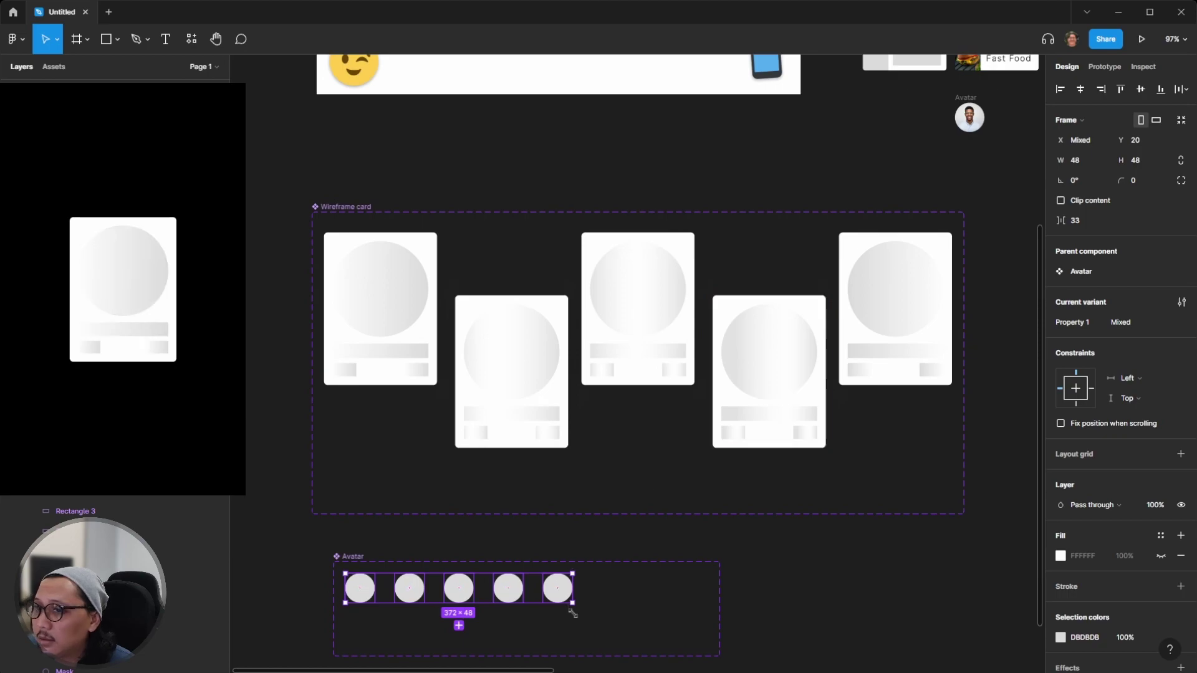
Move the second and fourth Avatar variants down to stagger the row
click(430, 629)
click(409, 588)
shift+click(508, 588)
drag(505, 596, 508, 615)
click(598, 634)
Align the Avatar component set with the left edge of the Wireframe card set and narrow it to a width of 465
scroll(526, 612, left, 3)
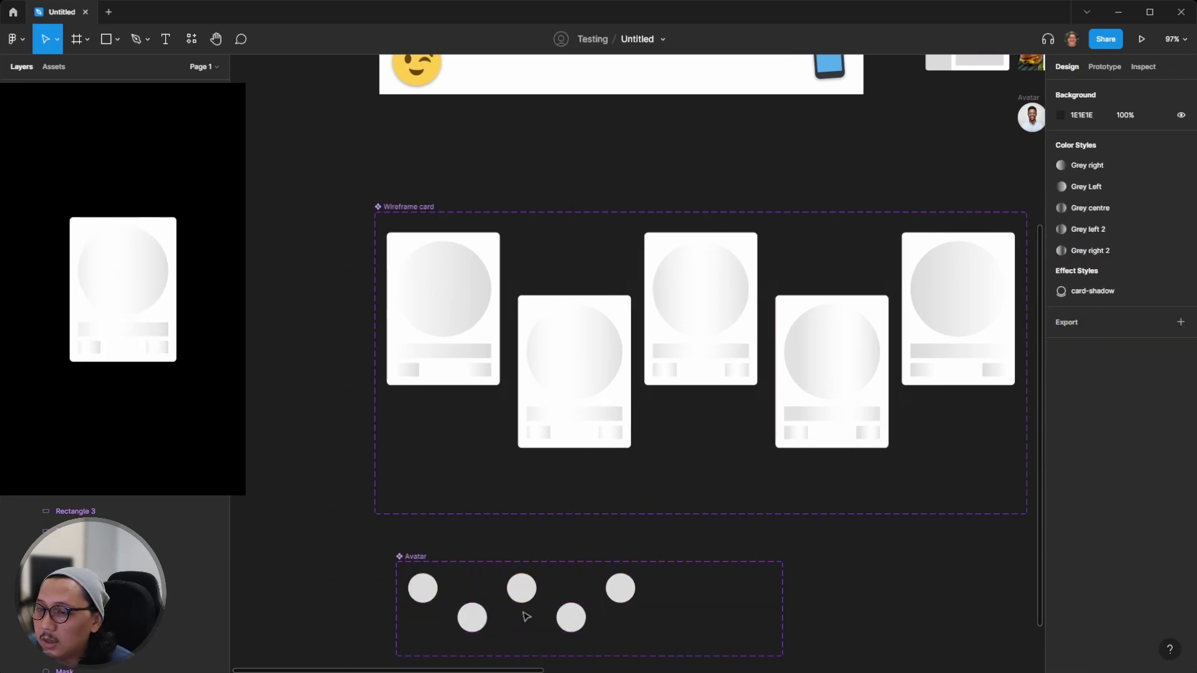
scroll(542, 604, up, 1)
scroll(543, 599, down, 2)
ctrl+scroll(543, 594, up, 3)
click(363, 473)
click(373, 447)
drag(369, 474, 336, 460)
drag(926, 589, 762, 590)
scroll(810, 553, up, 2)
ctrl+scroll(409, 174, down, 2)
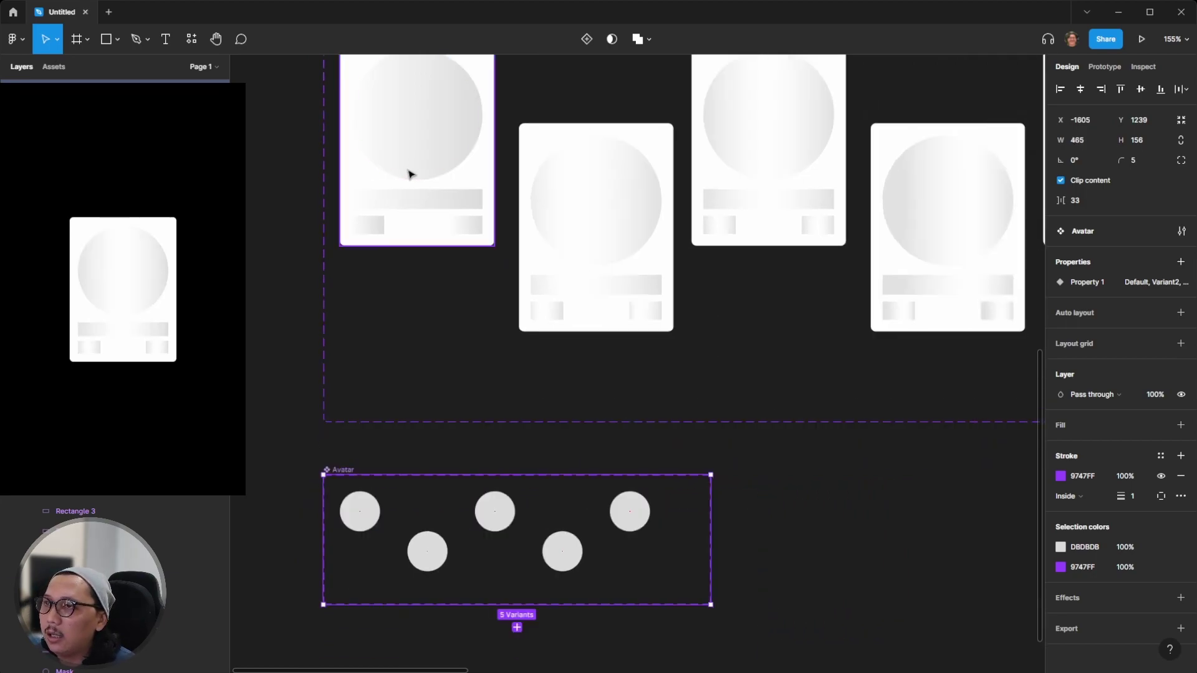
Link the five Avatar variants one after another with After delay prototype interactions
scroll(410, 175, up, 1)
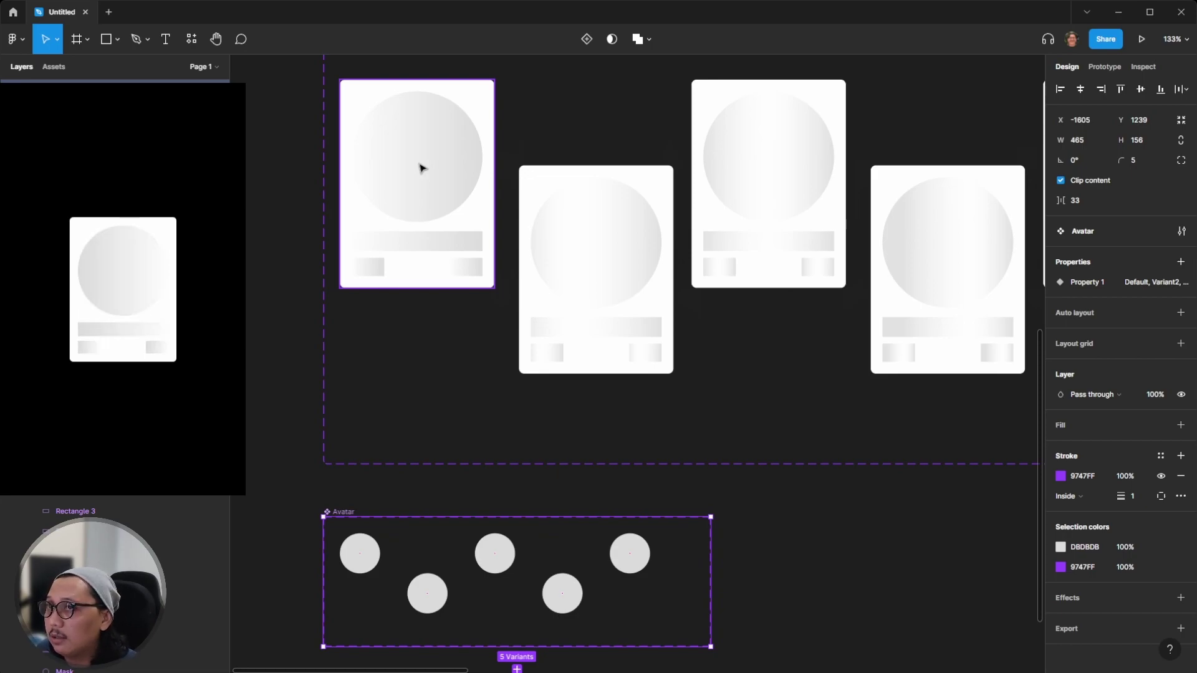
scroll(421, 167, up, 2)
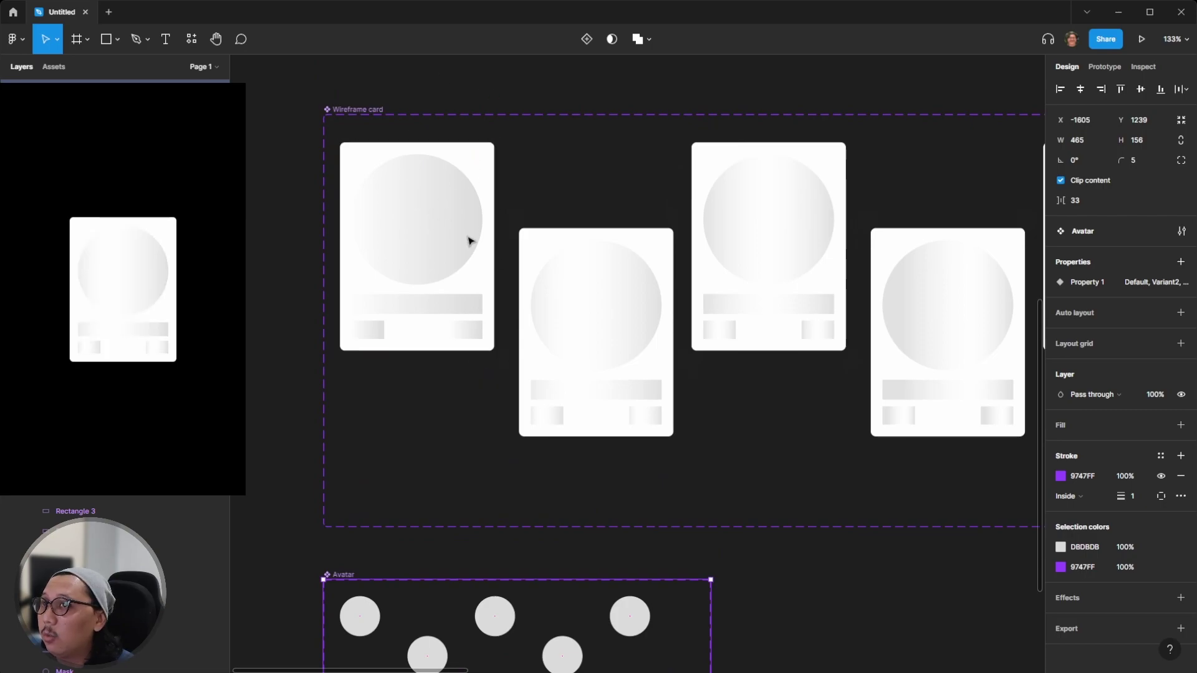
scroll(458, 433, down, 1)
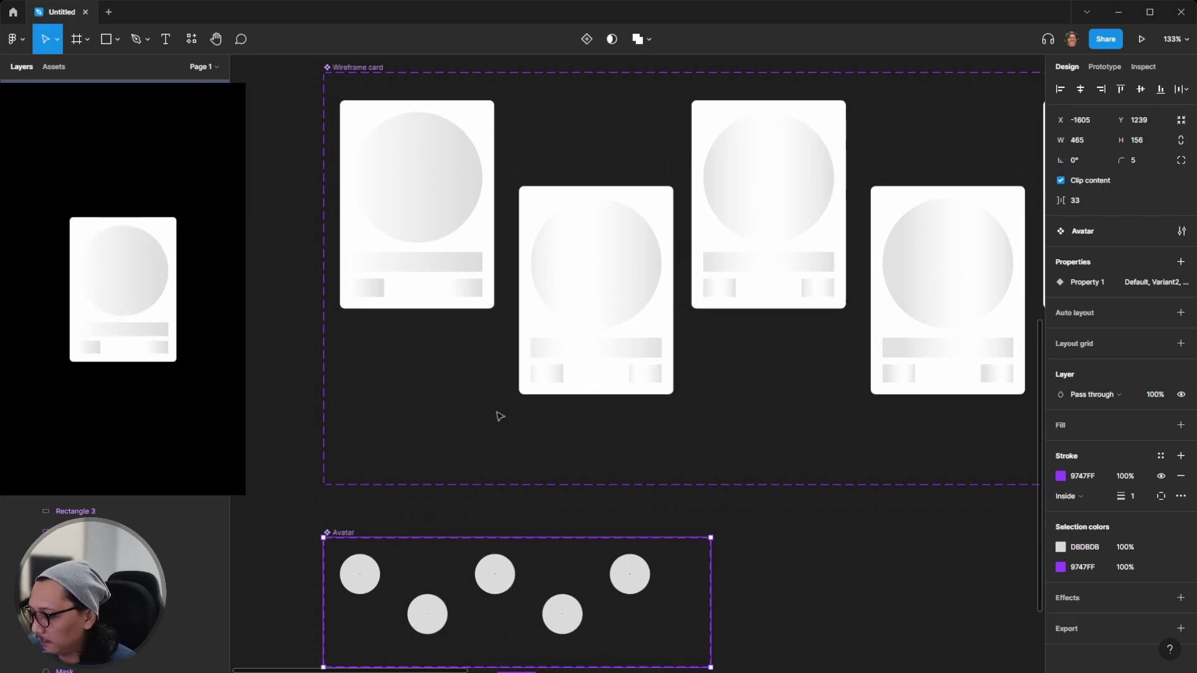
scroll(458, 433, down, 3)
click(360, 573)
key(shift+e)
drag(380, 449, 630, 449)
click(481, 492)
click(428, 489)
click(938, 145)
click(940, 302)
click(496, 449)
click(937, 145)
click(948, 303)
click(562, 488)
click(937, 146)
click(948, 303)
Connect the fifth Avatar variant back to the first with an After delay interaction to close the loop
scroll(401, 488, up, 3)
drag(741, 434, 345, 434)
click(937, 146)
click(940, 302)
click(405, 364)
scroll(505, 403, up, 1)
click(345, 434)
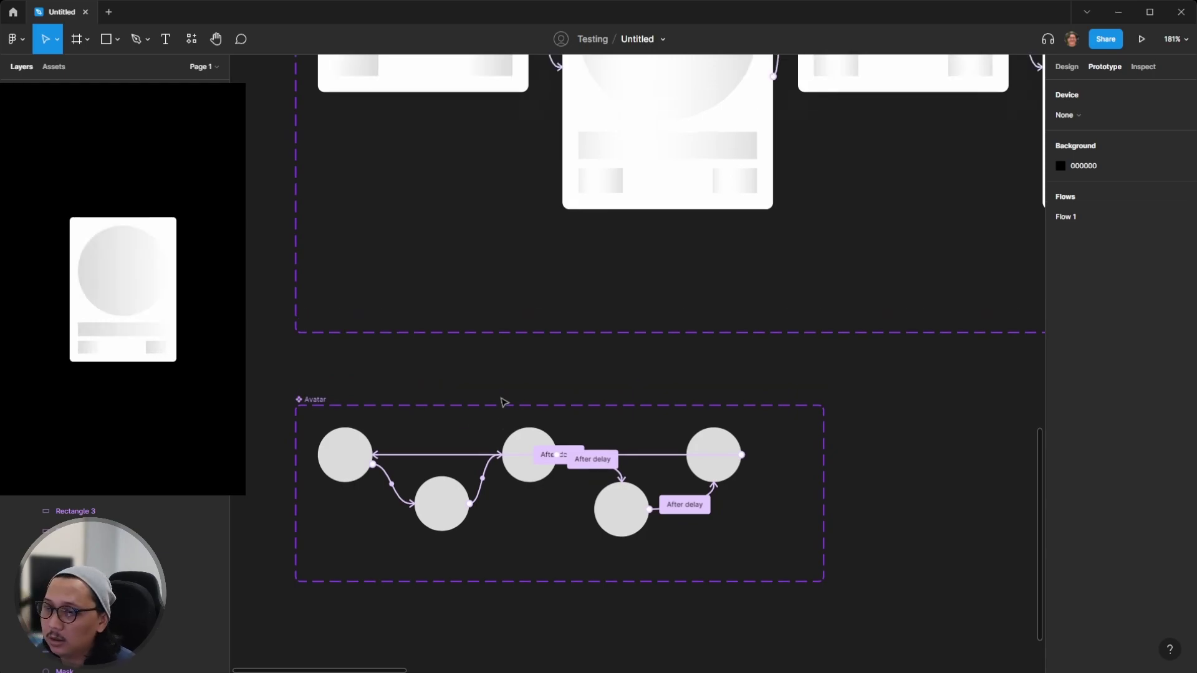
Apply the Grey Left style to the first Avatar variant and Grey left 2, Grey centre and Grey right 2 to the second, third and fourth
key(alt+8)
scroll(395, 404, down, 2)
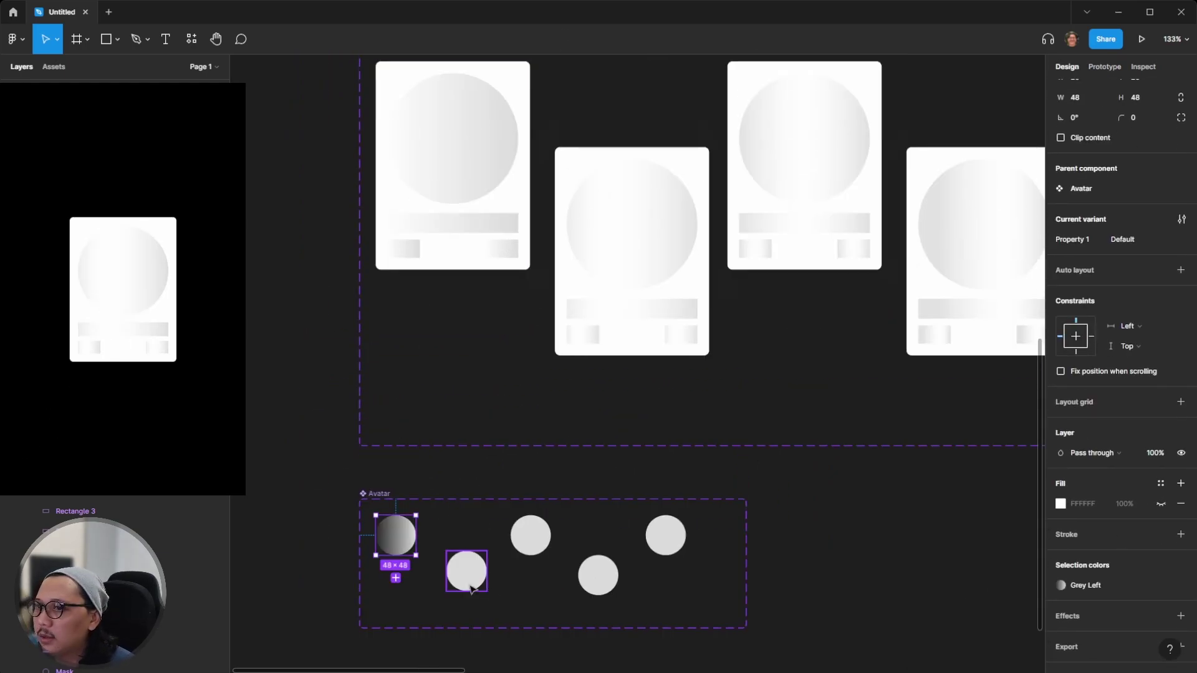
click(466, 572)
key(ctrl+alt+v)
click(530, 536)
key(ctrl+alt+v)
click(598, 575)
key(ctrl+alt+v)
key(Escape)
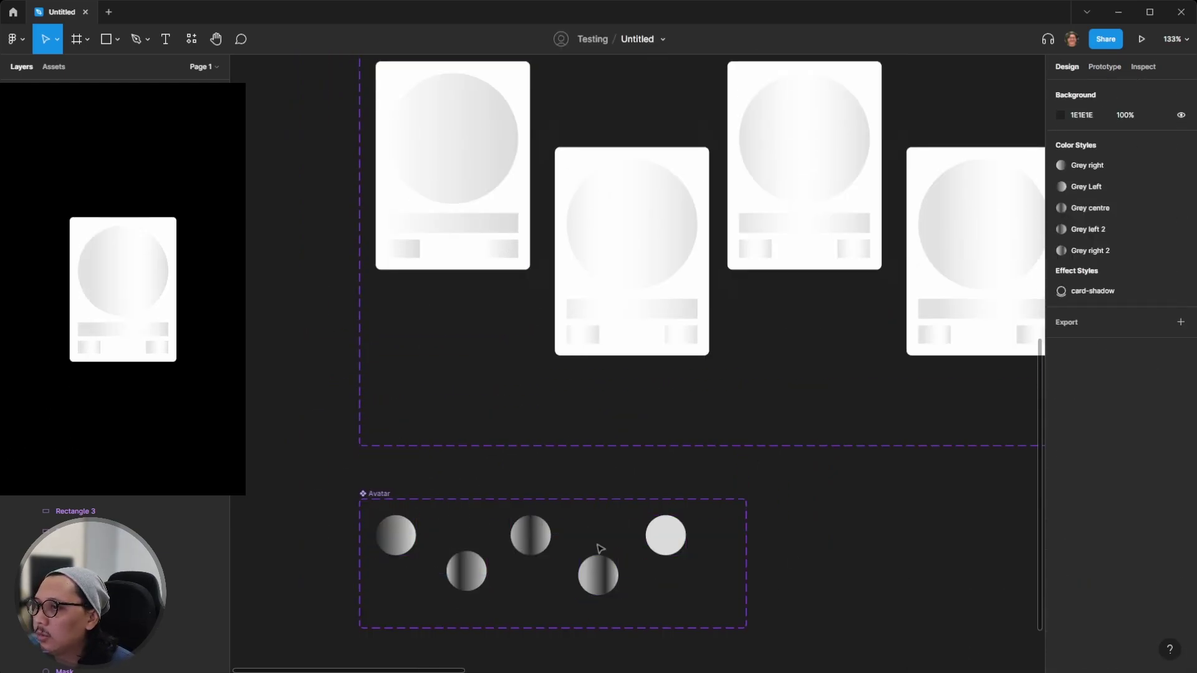
Apply the Grey right style to the fifth Avatar variant
click(666, 536)
click(1161, 565)
click(974, 572)
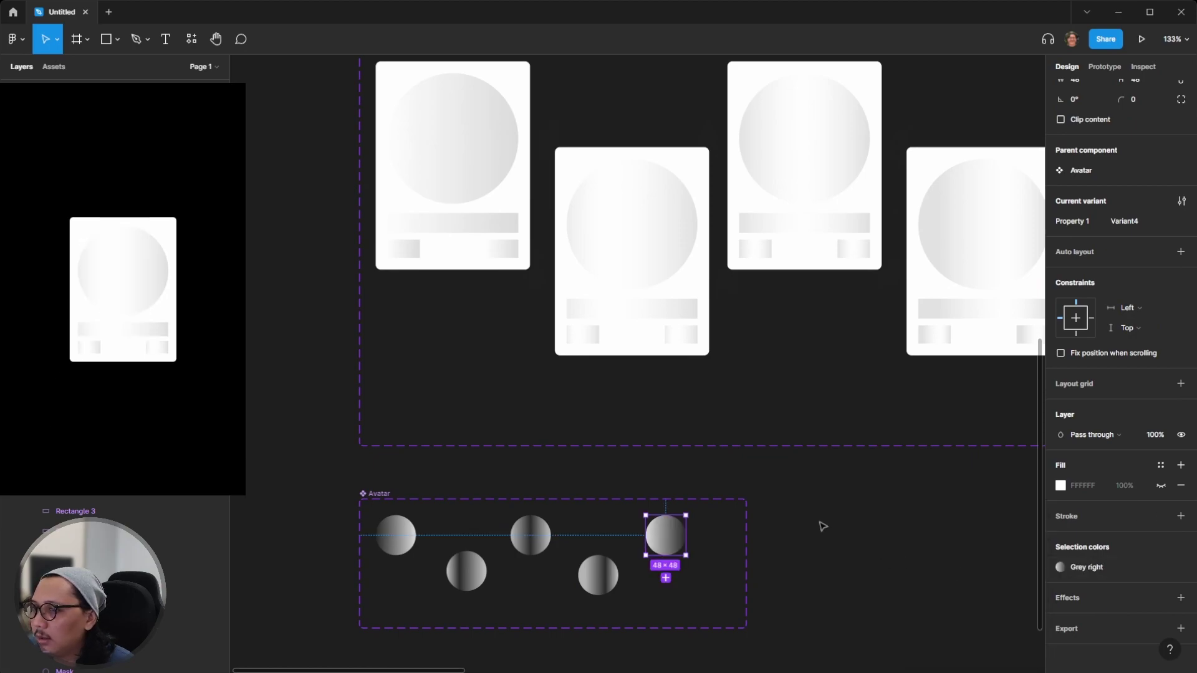
click(823, 527)
Examine the prototype connections between the Avatar variants
click(361, 493)
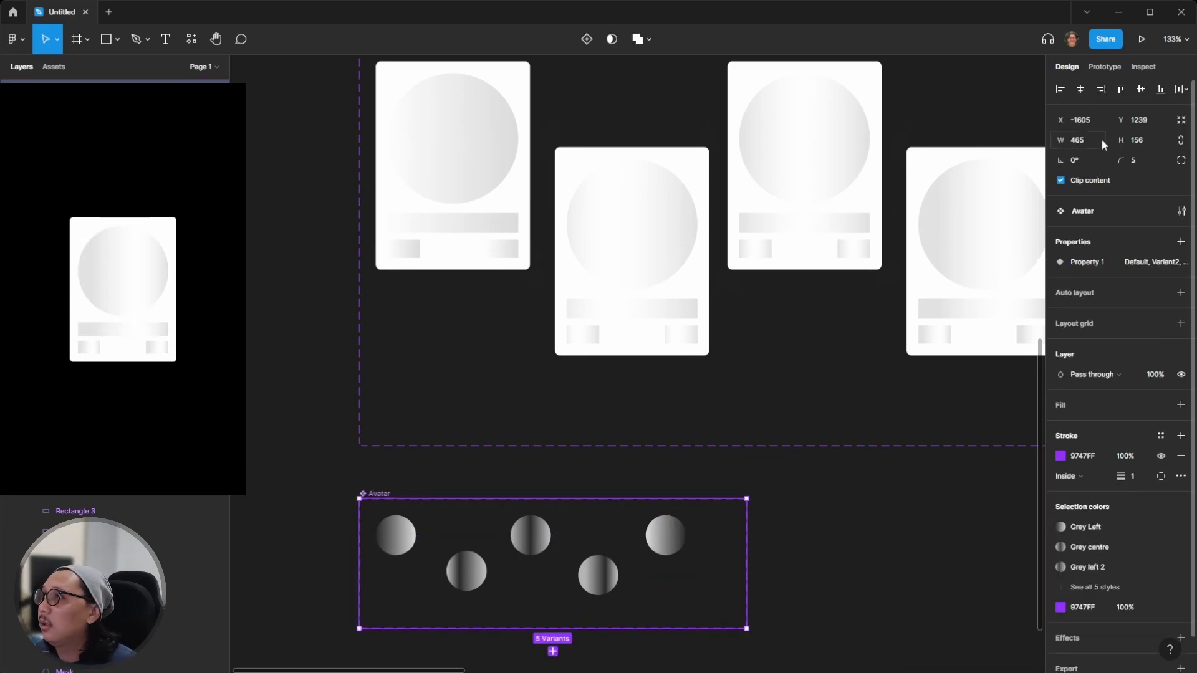
click(1104, 67)
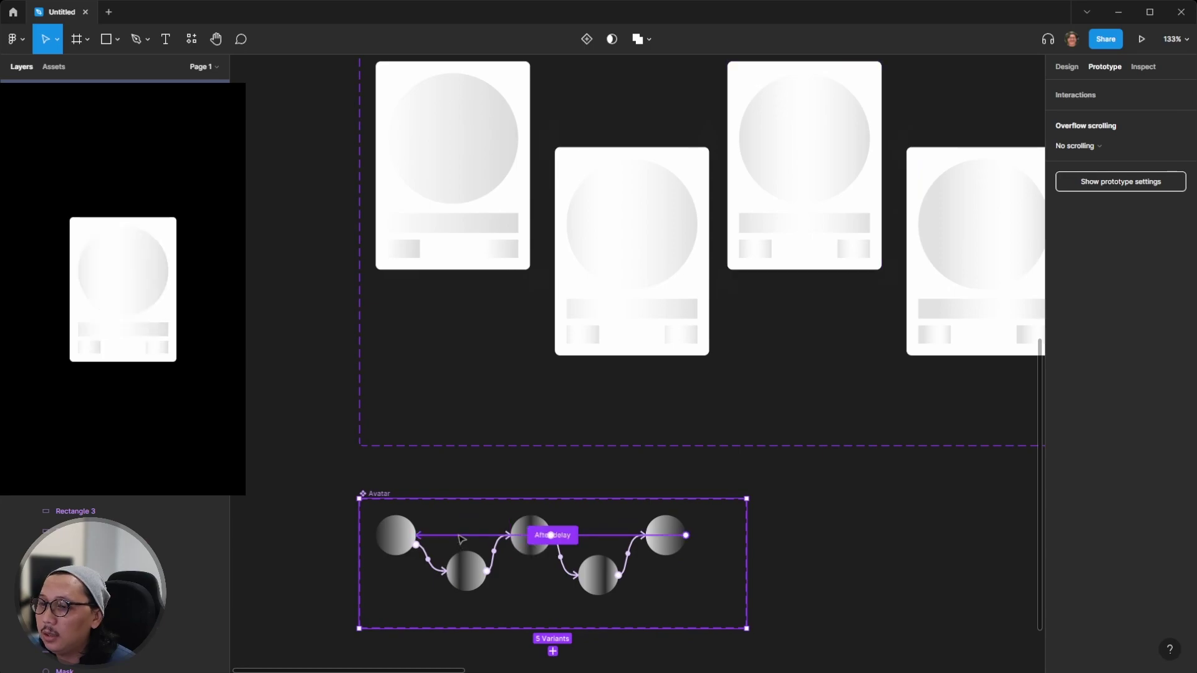
click(455, 484)
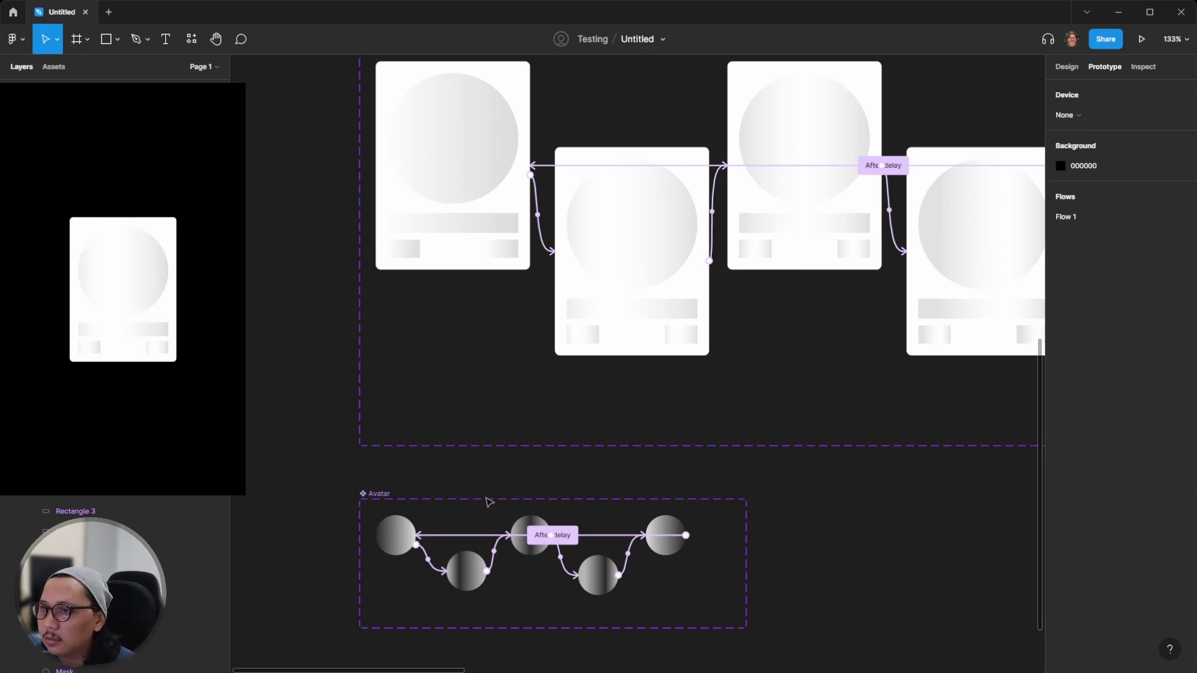
click(473, 536)
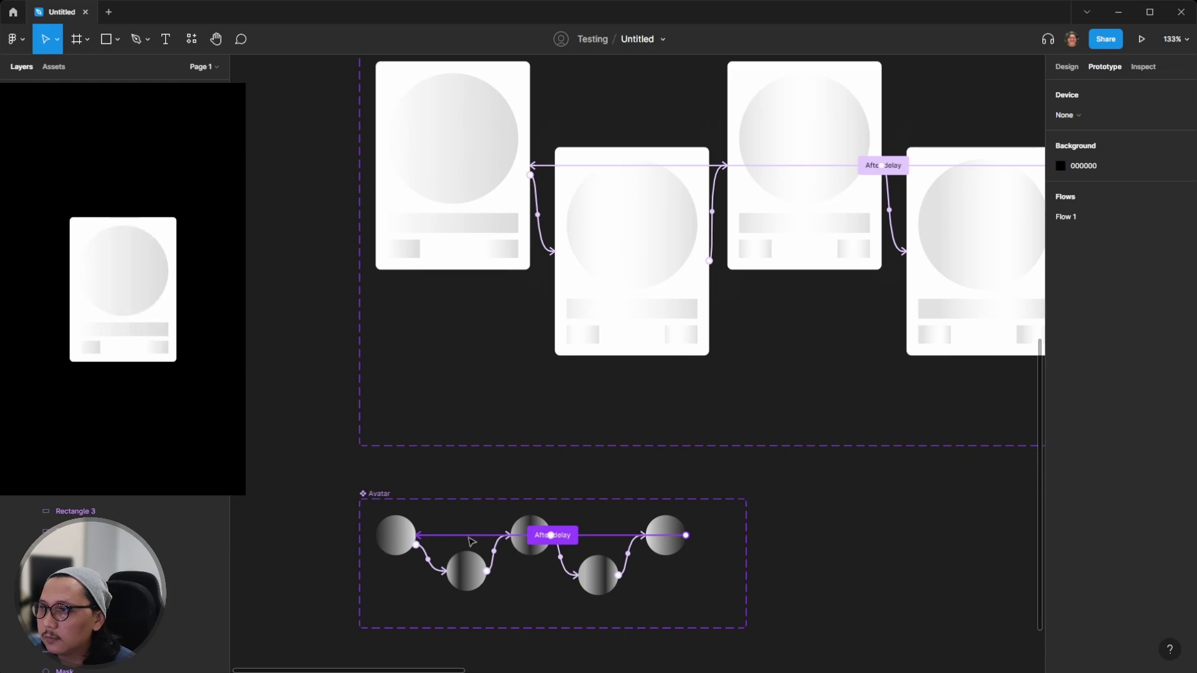
click(454, 587)
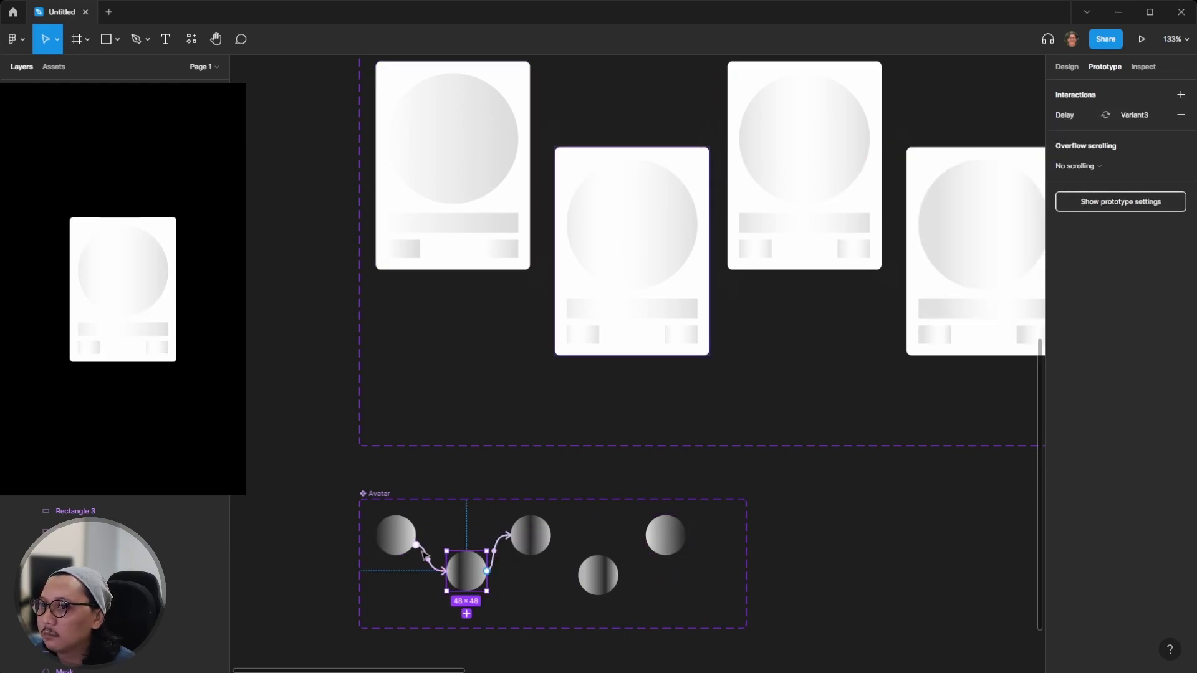
click(426, 557)
click(506, 573)
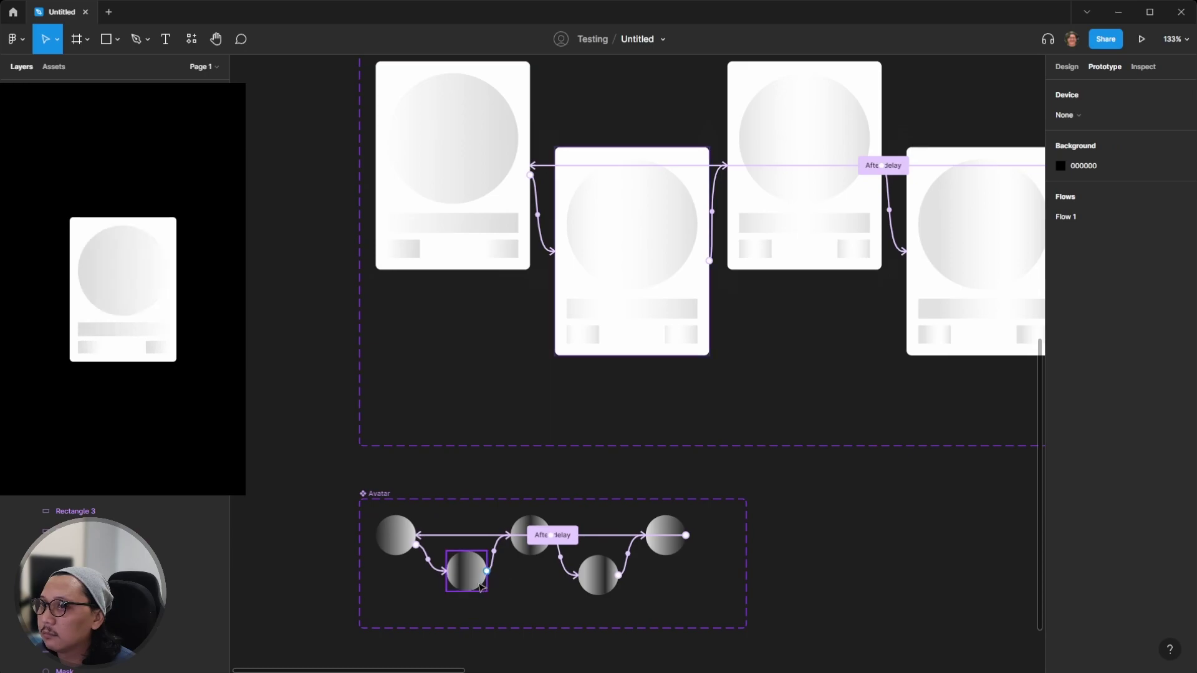
click(496, 563)
click(532, 569)
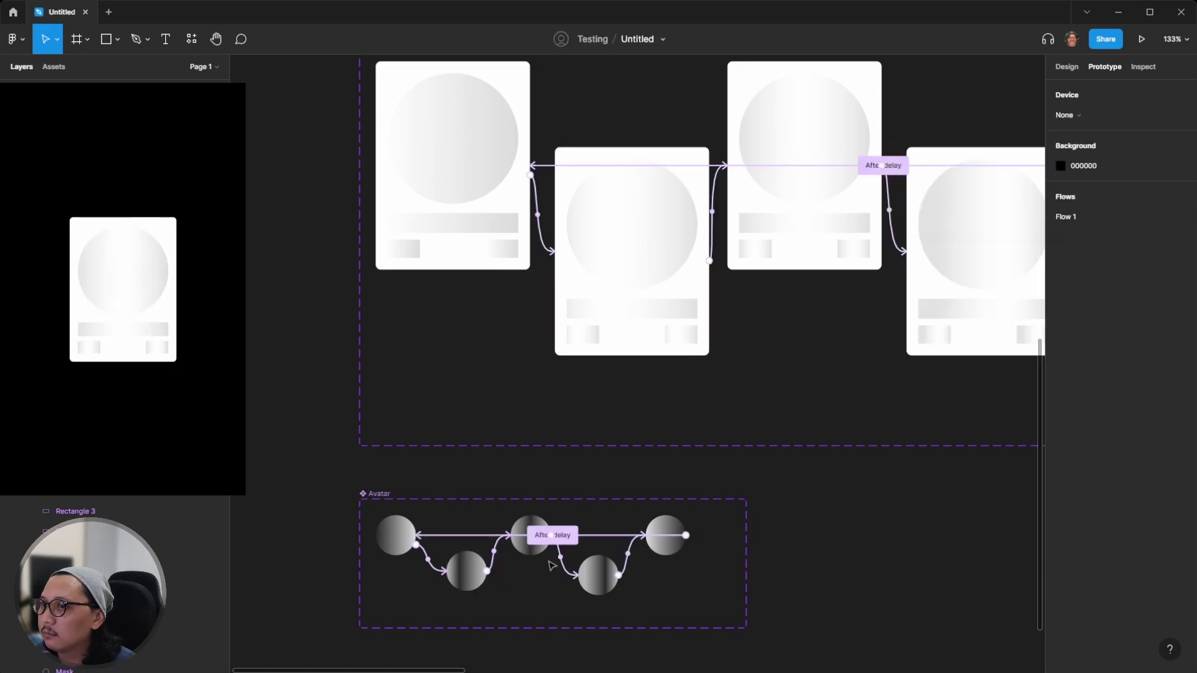
click(564, 568)
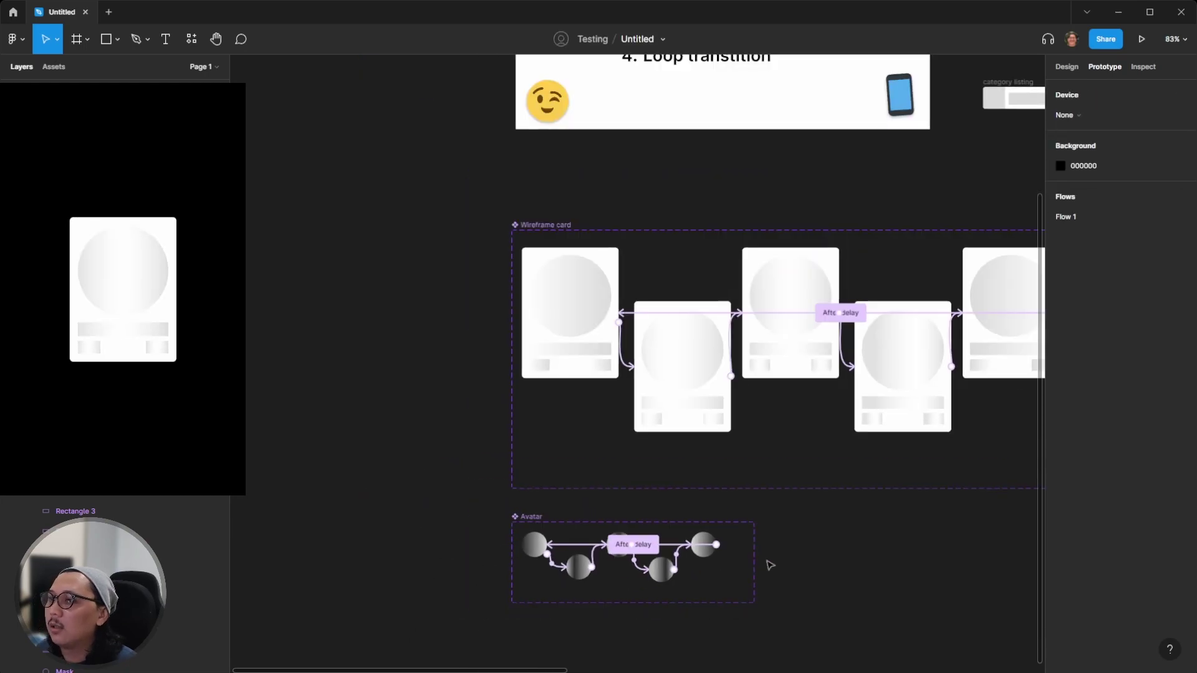
Duplicate the grey category listing placeholder from Assets and place the copy below the Avatar component set
scroll(771, 565, right, 2)
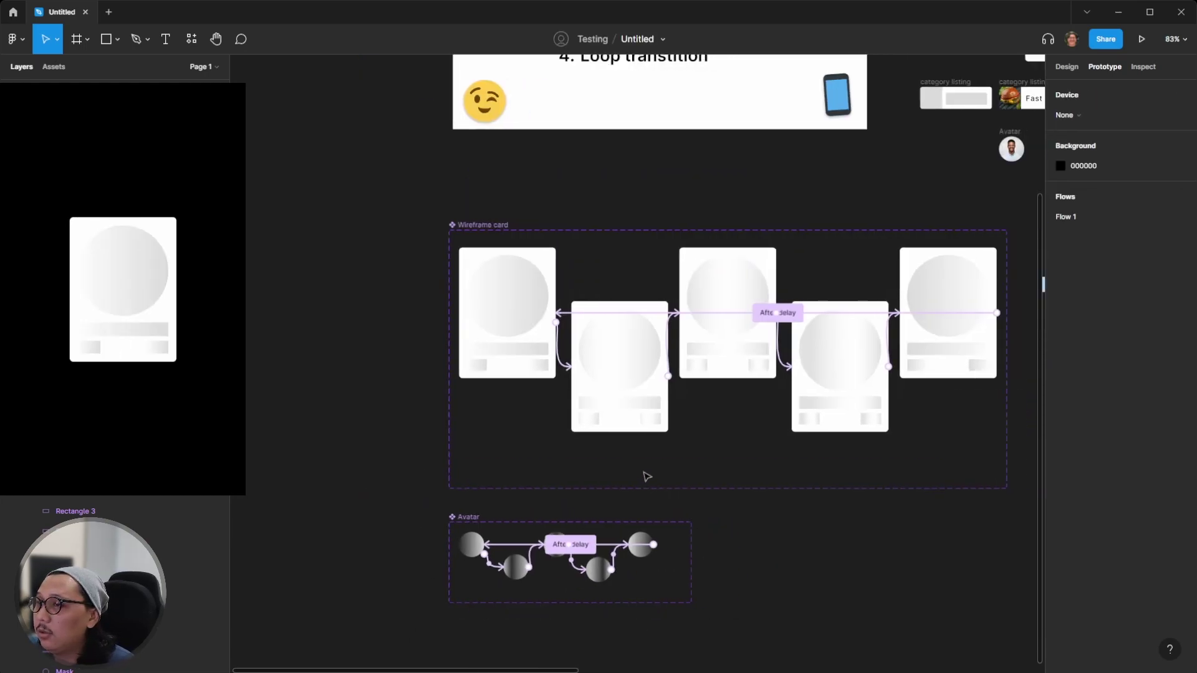
drag(952, 82, 754, 627)
scroll(814, 547, down, 2)
click(813, 548)
scroll(805, 551, down, 2)
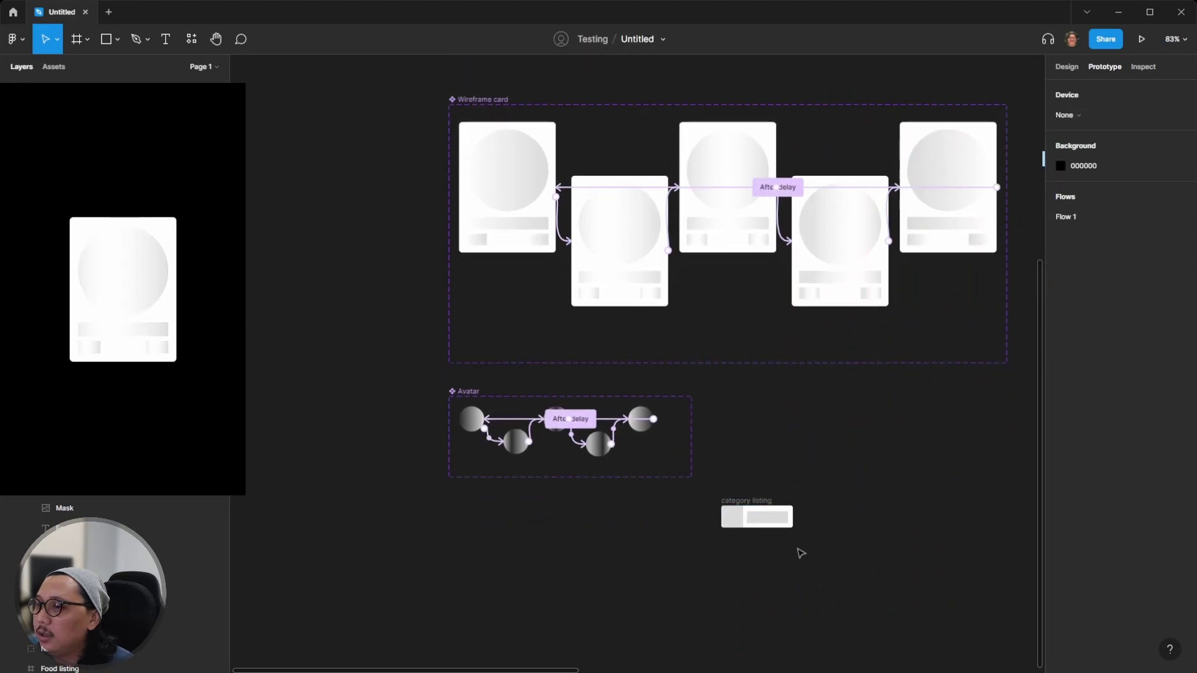
drag(751, 498, 499, 522)
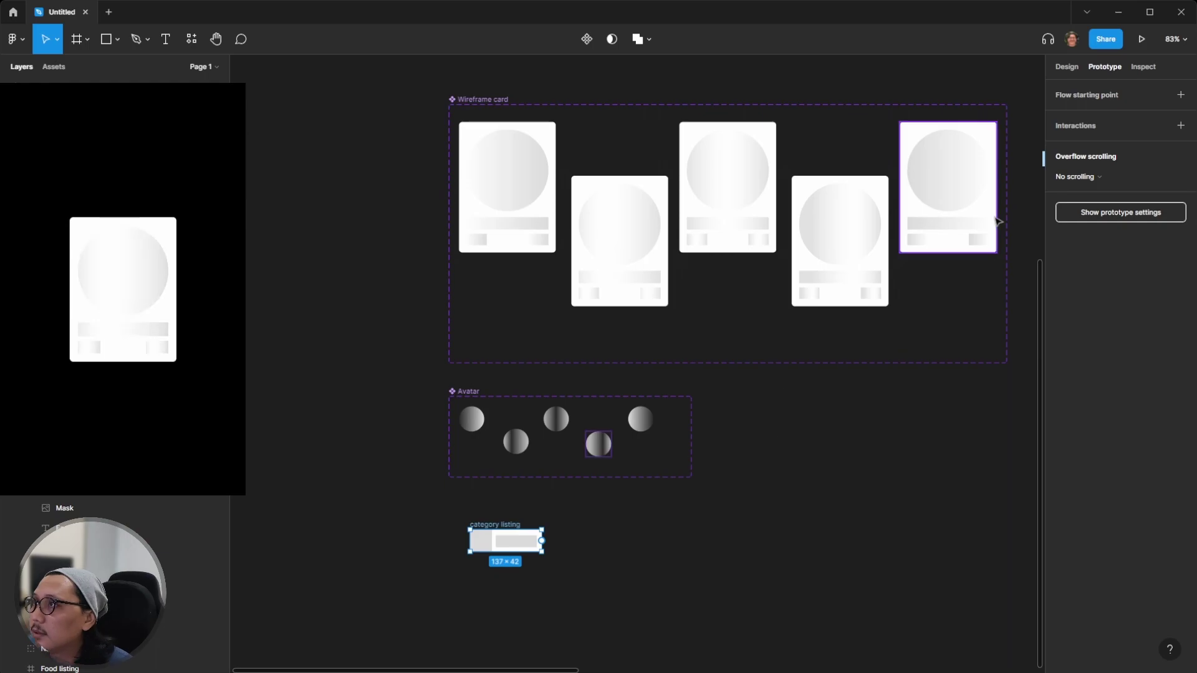
Turn the category listing copy into a component set with five variants in a staggered row
scroll(788, 484, up, 3)
click(587, 39)
key(ctrl+d)
key(ctrl+d)
scroll(561, 486, right, 2)
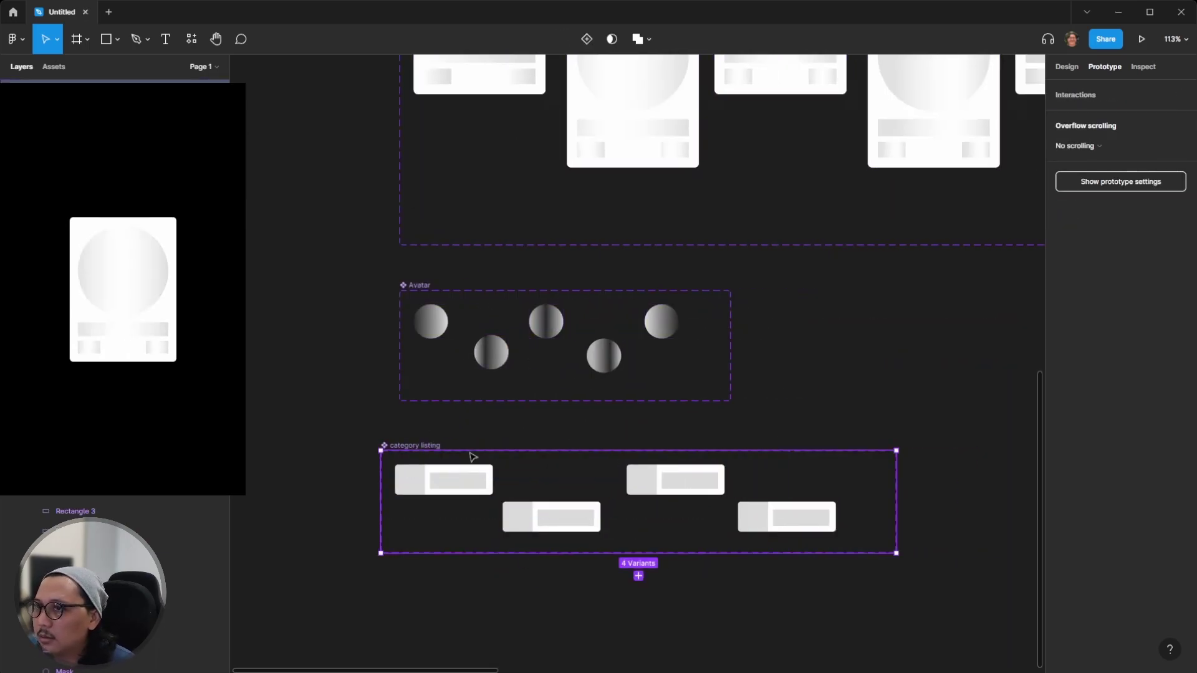
scroll(561, 486, right, 2)
key(ctrl+d)
Fill both blocks of each category listing variant with the shifting grey gradient styles, starting with Grey Left, Grey left 2 and Grey centre
click(361, 480)
click(1161, 425)
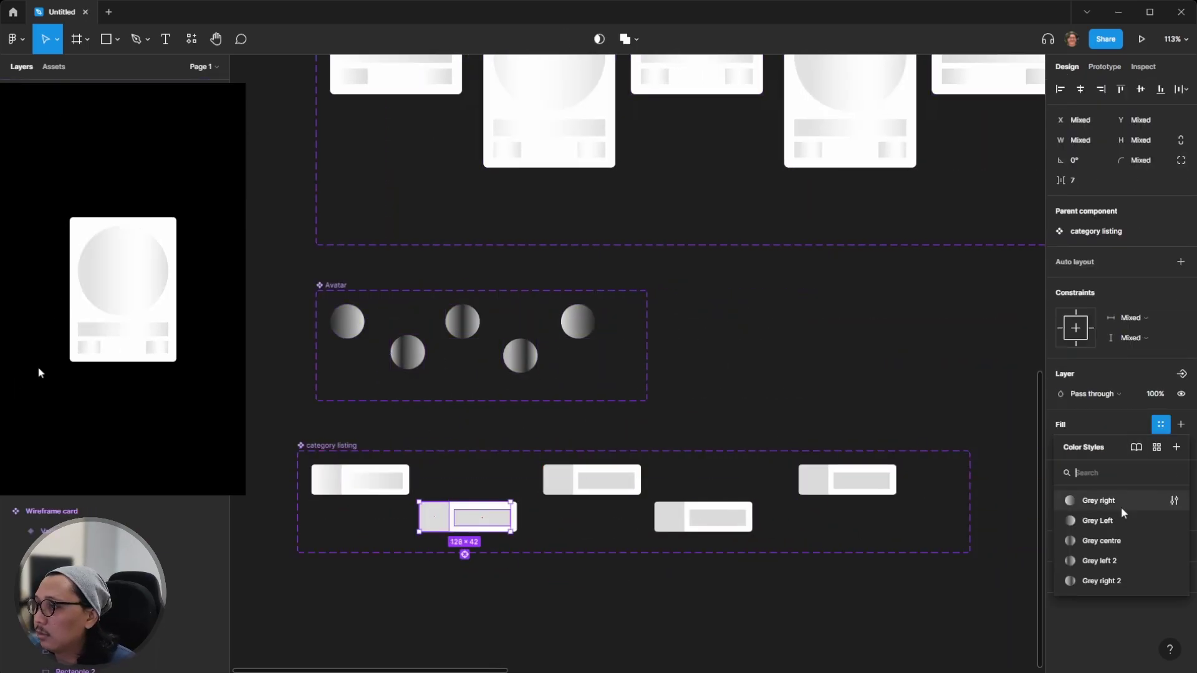
click(1099, 561)
key(Tab)
click(1161, 425)
click(1101, 540)
key(Tab)
click(1161, 425)
key(Tab)
click(1161, 425)
Link the five category listing variants in sequence and back to the first with After delay interactions
click(360, 480)
key(shift+e)
drag(409, 480, 848, 493)
click(516, 521)
click(592, 479)
click(703, 517)
click(935, 146)
click(951, 303)
click(396, 484)
click(655, 481)
click(715, 559)
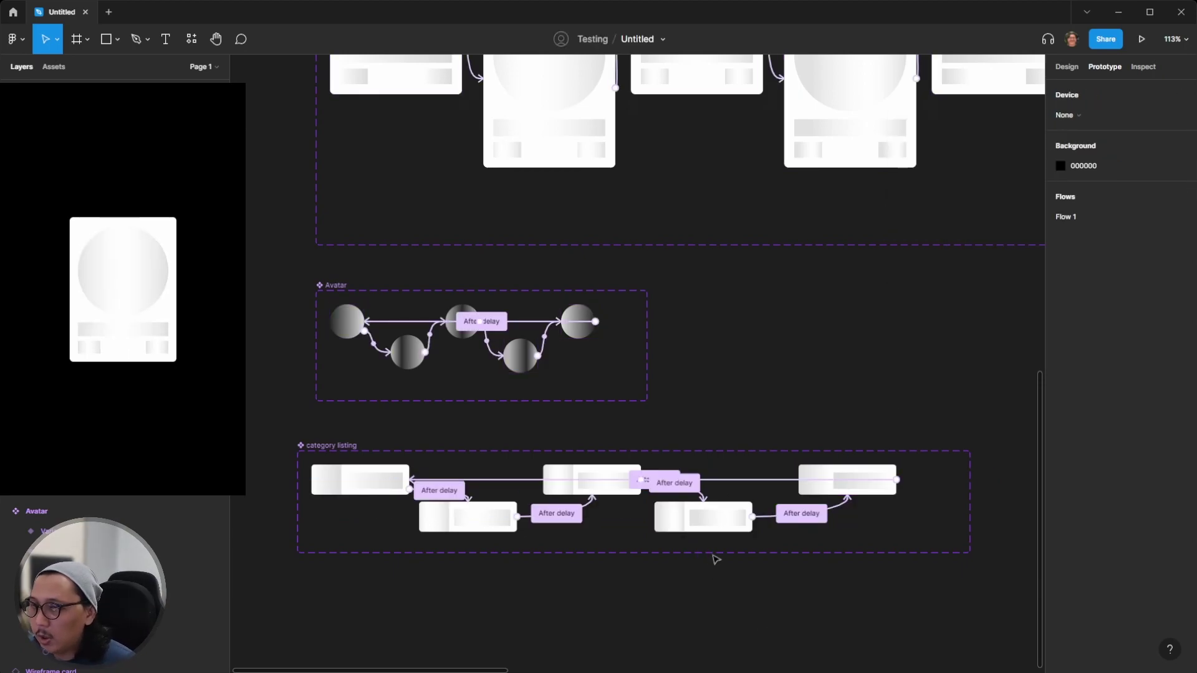
Align the category listing component set with the left edge of the Avatar set
scroll(630, 339, down, 3)
scroll(641, 334, up, 2)
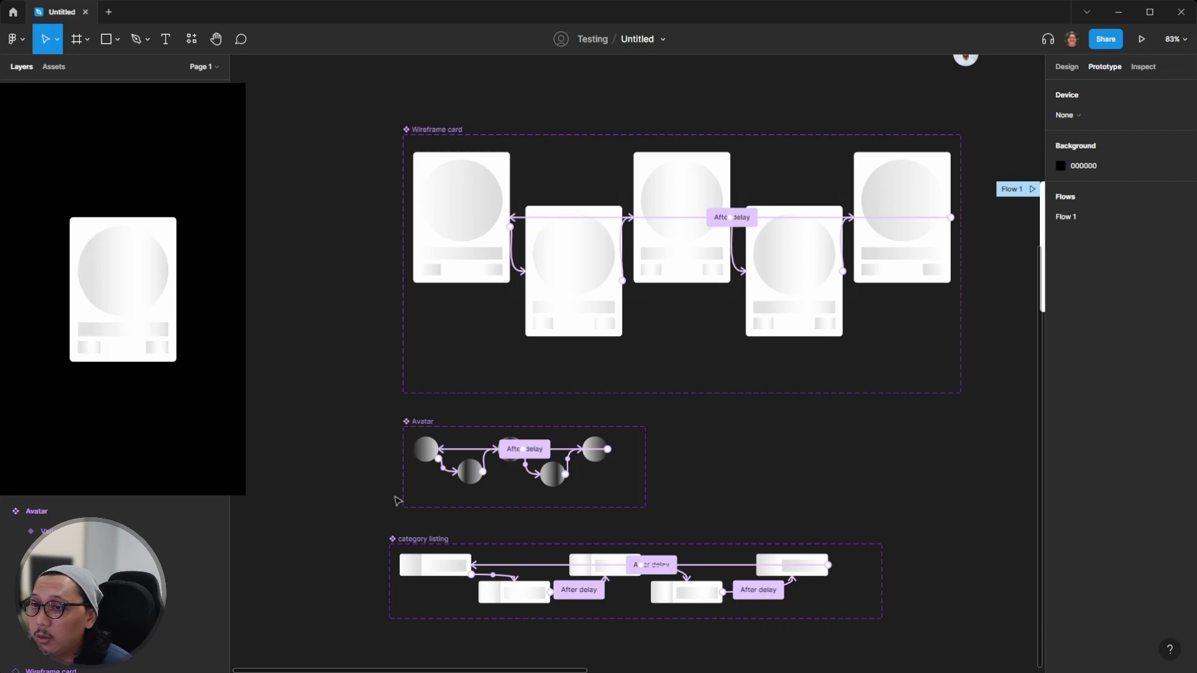
drag(421, 537, 435, 537)
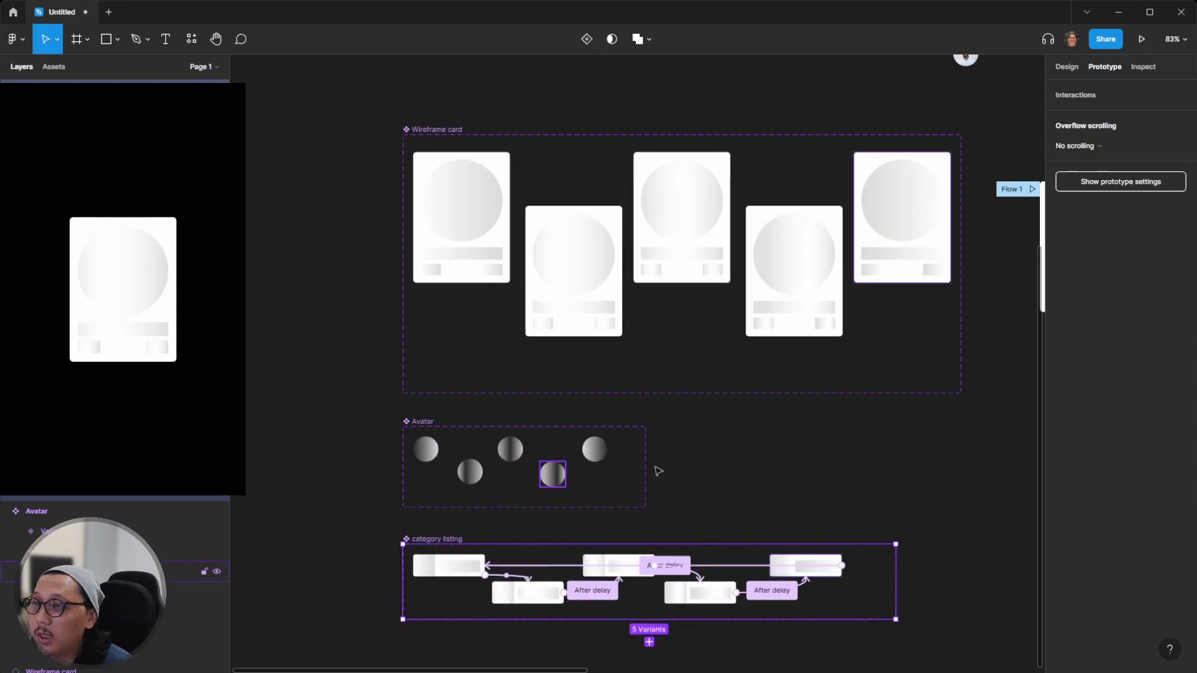
click(716, 463)
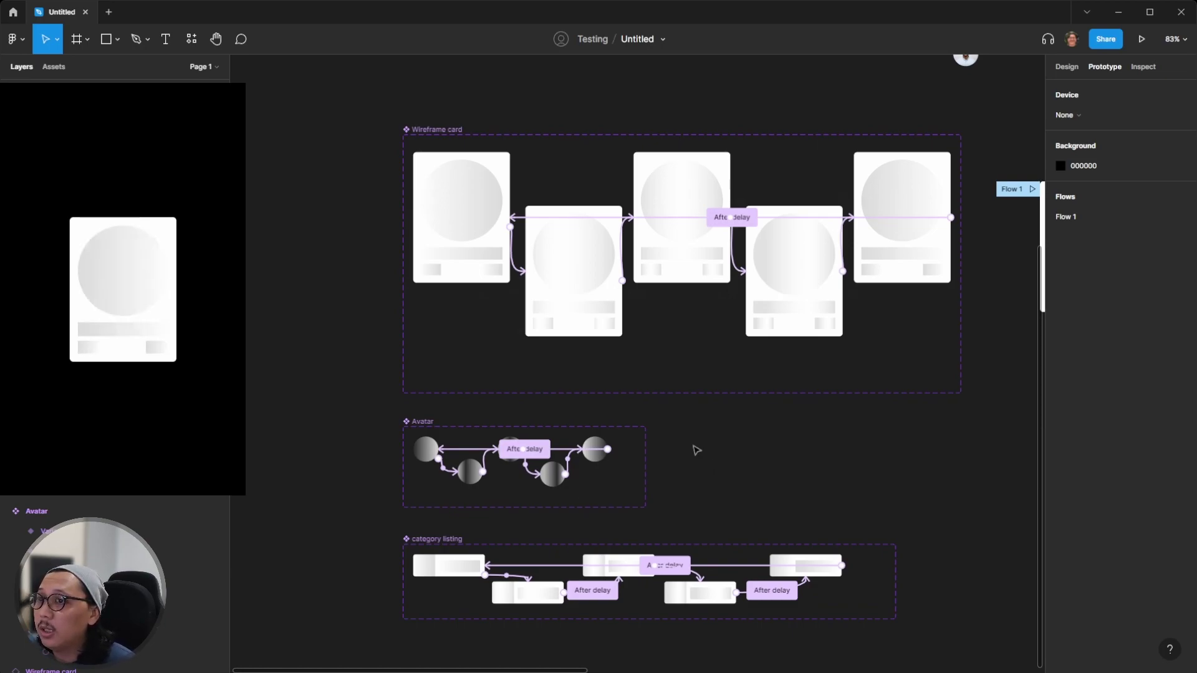
Duplicate the Wireframe card instance and place the copy below the Home screen mockup
scroll(696, 450, up, 2)
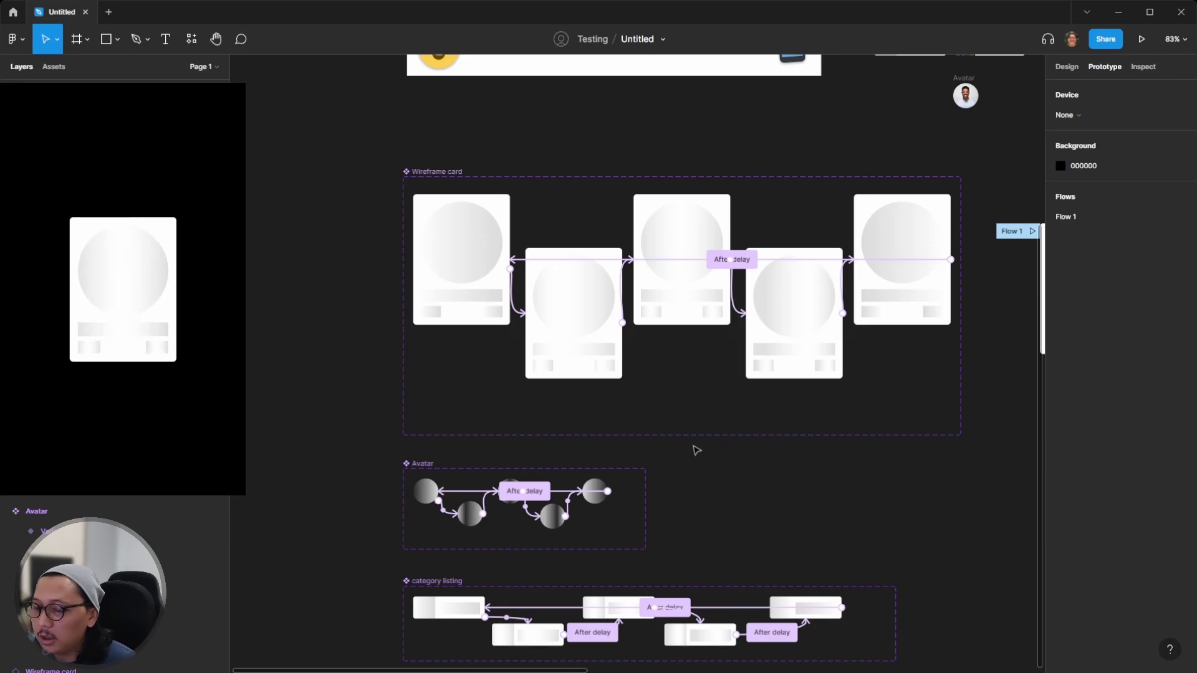
scroll(692, 430, up, 6)
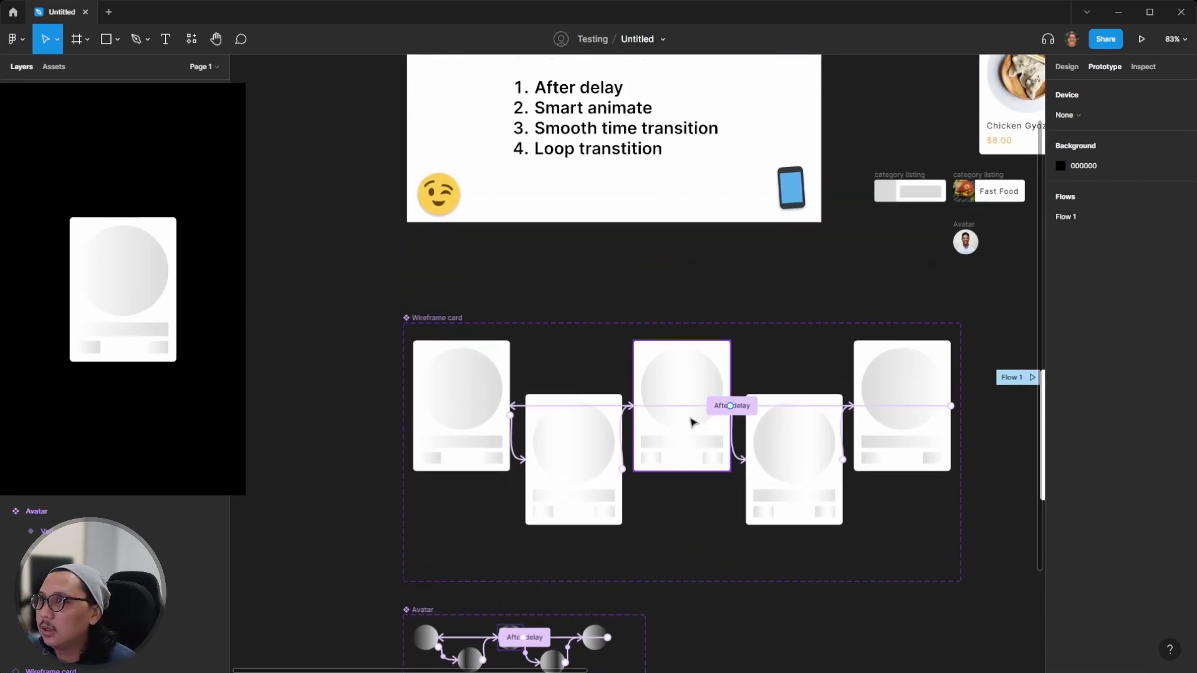
scroll(686, 418, right, 6)
scroll(684, 413, up, 3)
scroll(684, 413, right, 9)
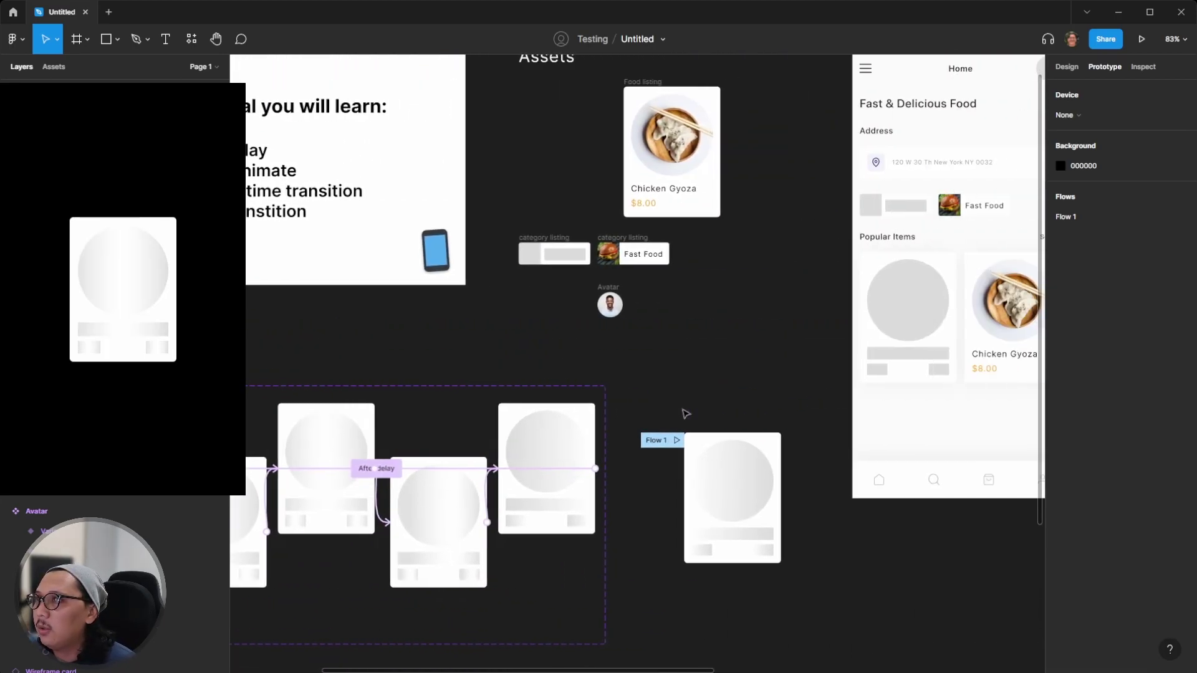
scroll(684, 414, up, 4)
scroll(698, 414, right, 9)
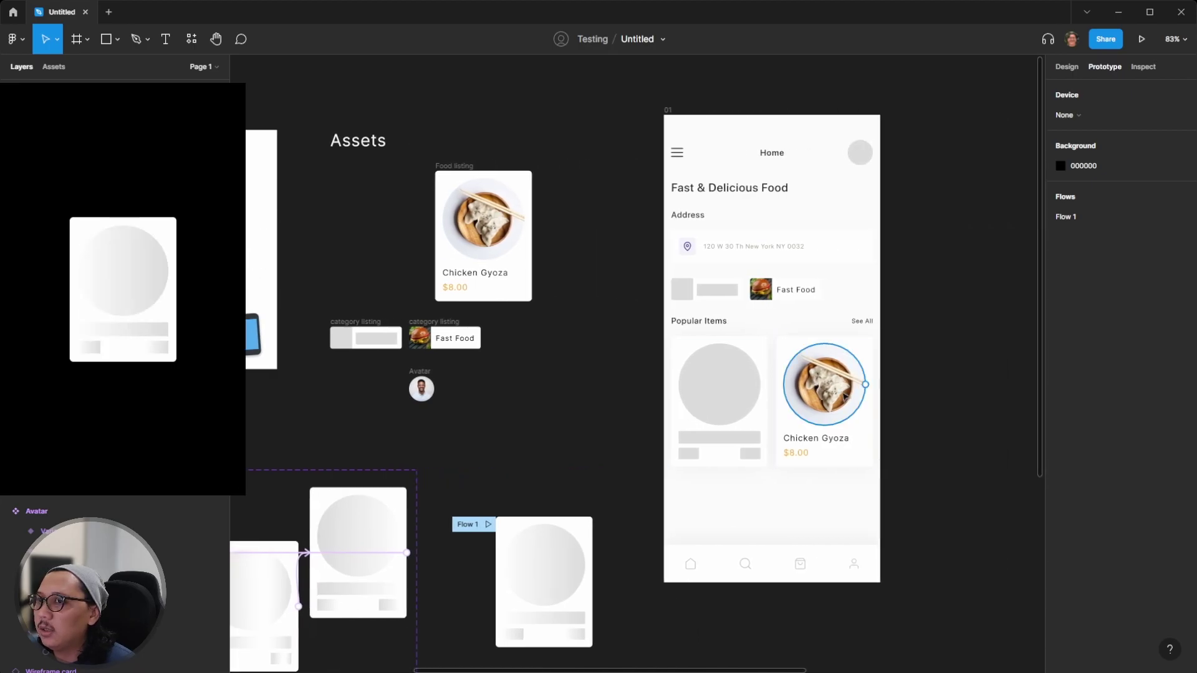
scroll(842, 335, down, 5)
drag(666, 464, 771, 557)
click(1055, 67)
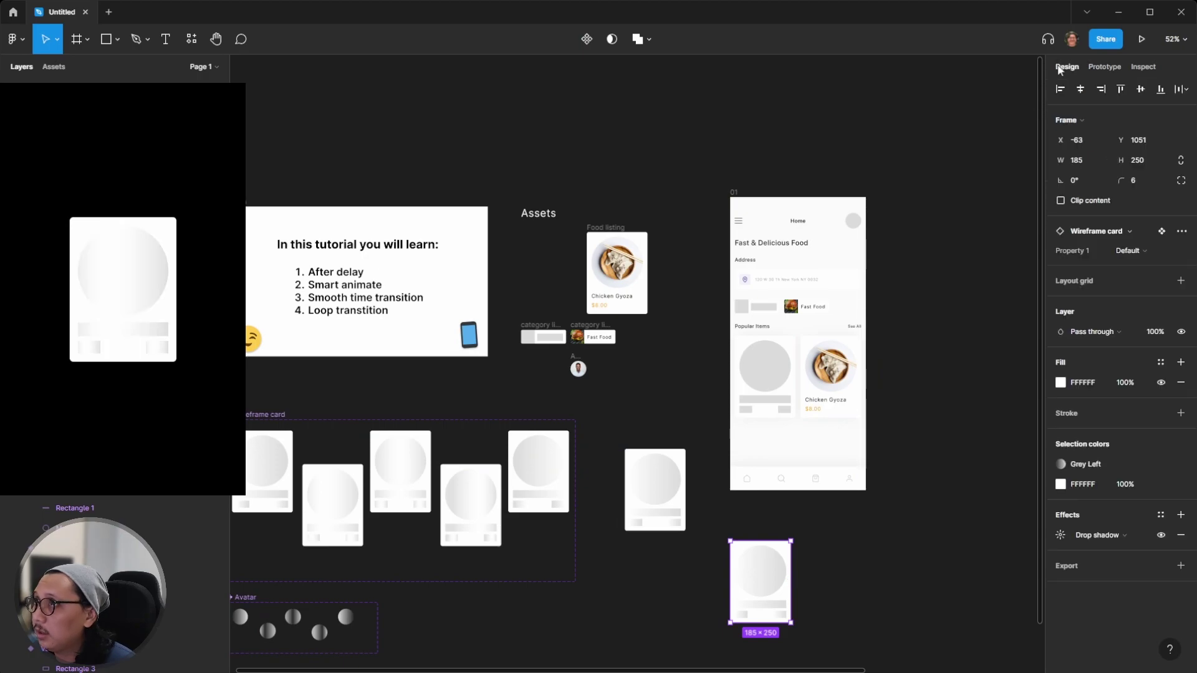
click(844, 636)
Replace the two Popular Items cards on the Home screen with Wireframe card instances
click(778, 397)
right_click(774, 383)
click(909, 363)
click(849, 378)
right_click(849, 378)
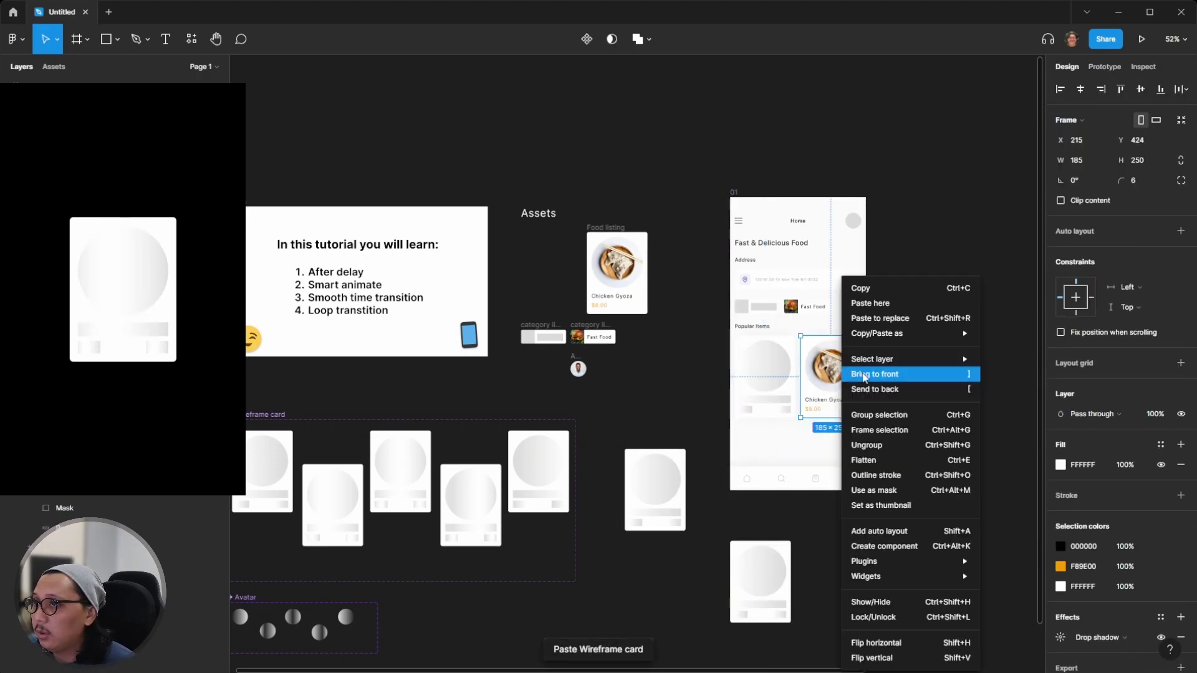
click(898, 313)
key(Escape)
Duplicate both Wireframe cards directly beneath themselves to form a second Popular Items row
click(771, 388)
shift+click(852, 376)
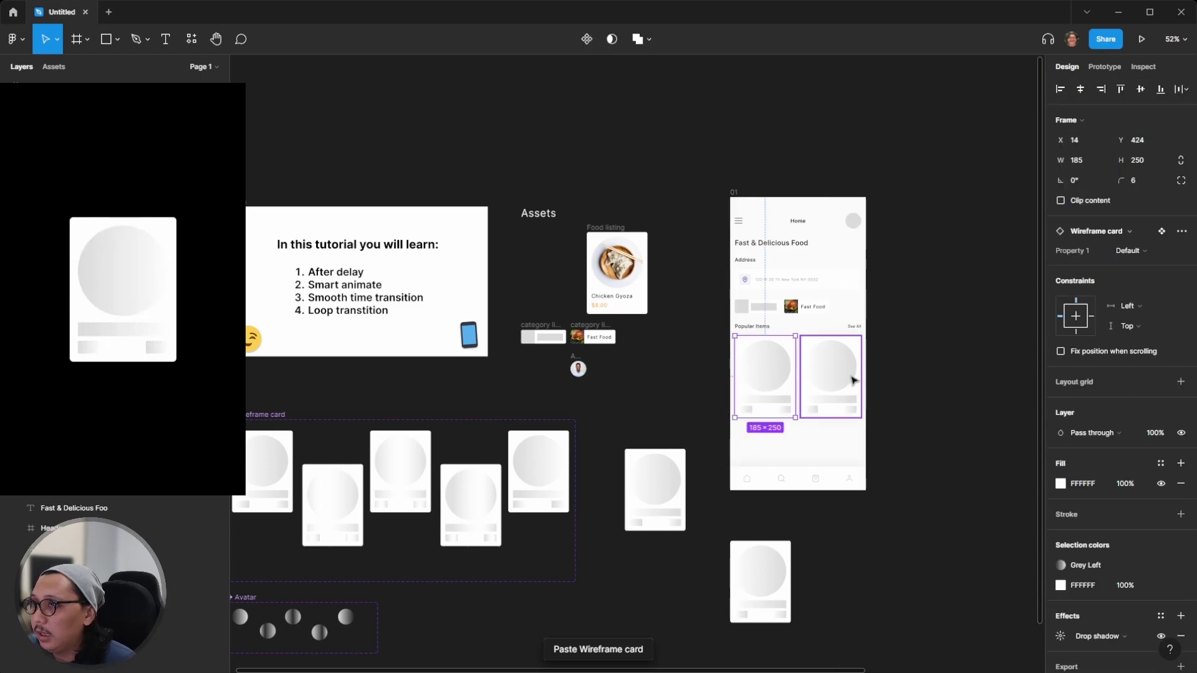
drag(836, 356, 842, 441)
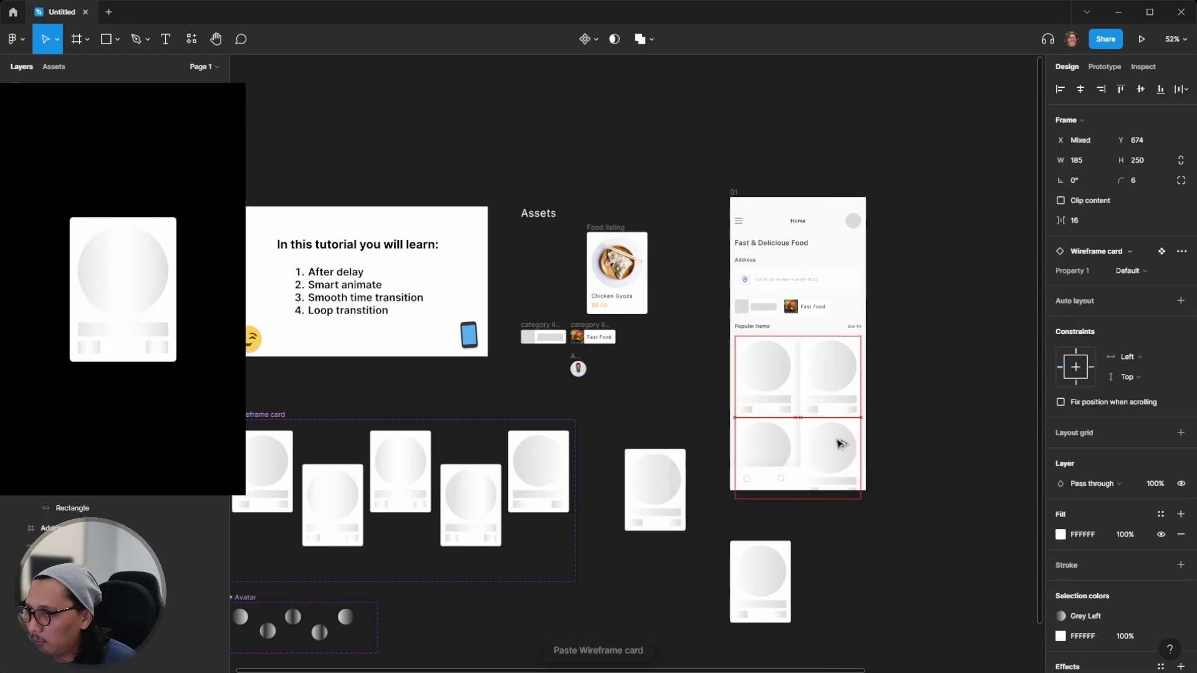
key(Escape)
Create an instance of the default category listing variant outside its component set and cut it
scroll(834, 352, up, 3)
scroll(835, 352, down, 3)
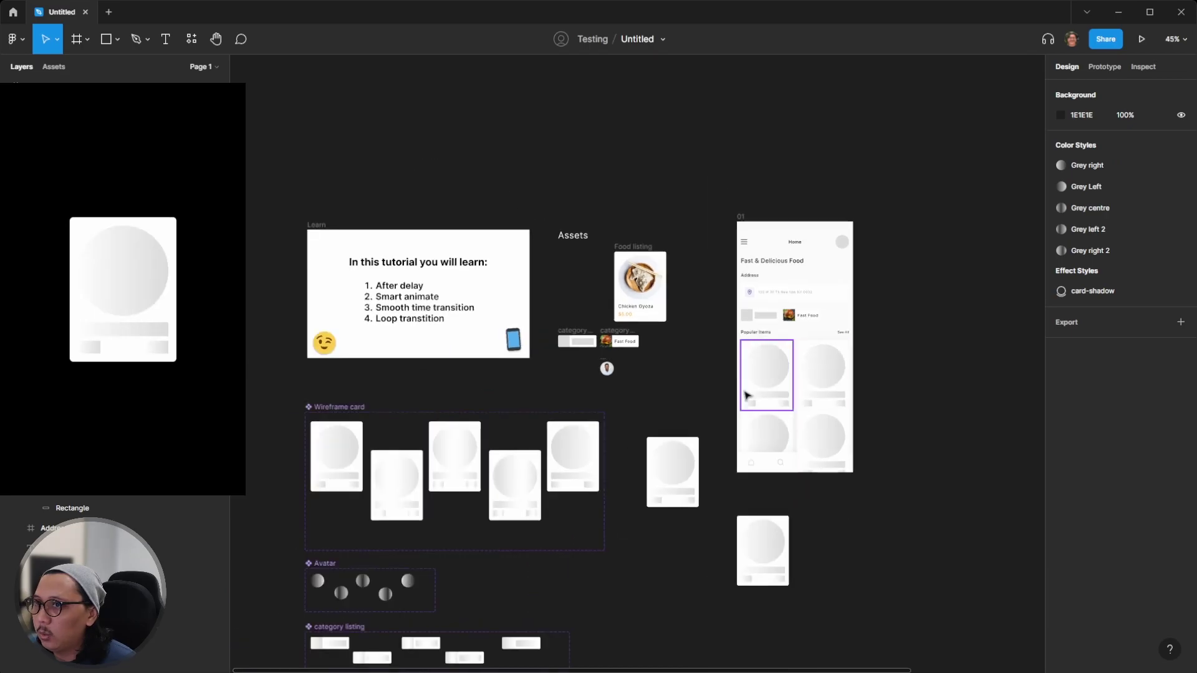
drag(342, 561, 598, 496)
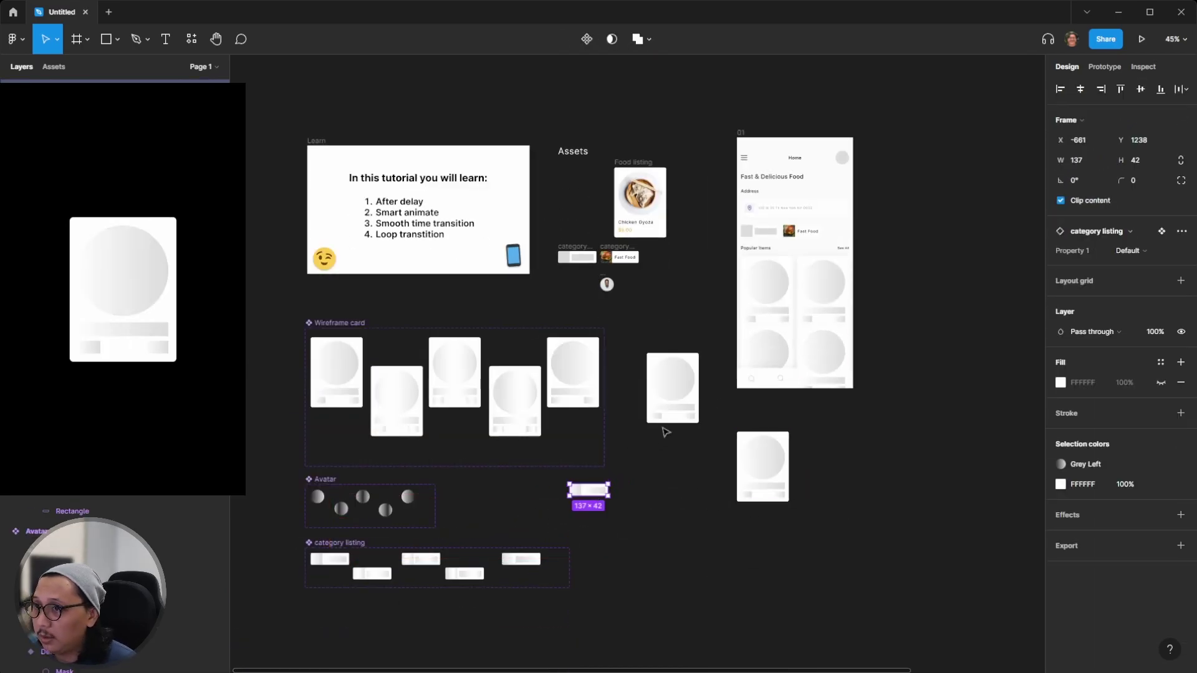
key(ctrl+x)
Replace both category listings on the Home screen with the cut shimmer category listing instance
scroll(797, 225, up, 5)
click(711, 239)
right_click(713, 237)
click(737, 262)
right_click(801, 236)
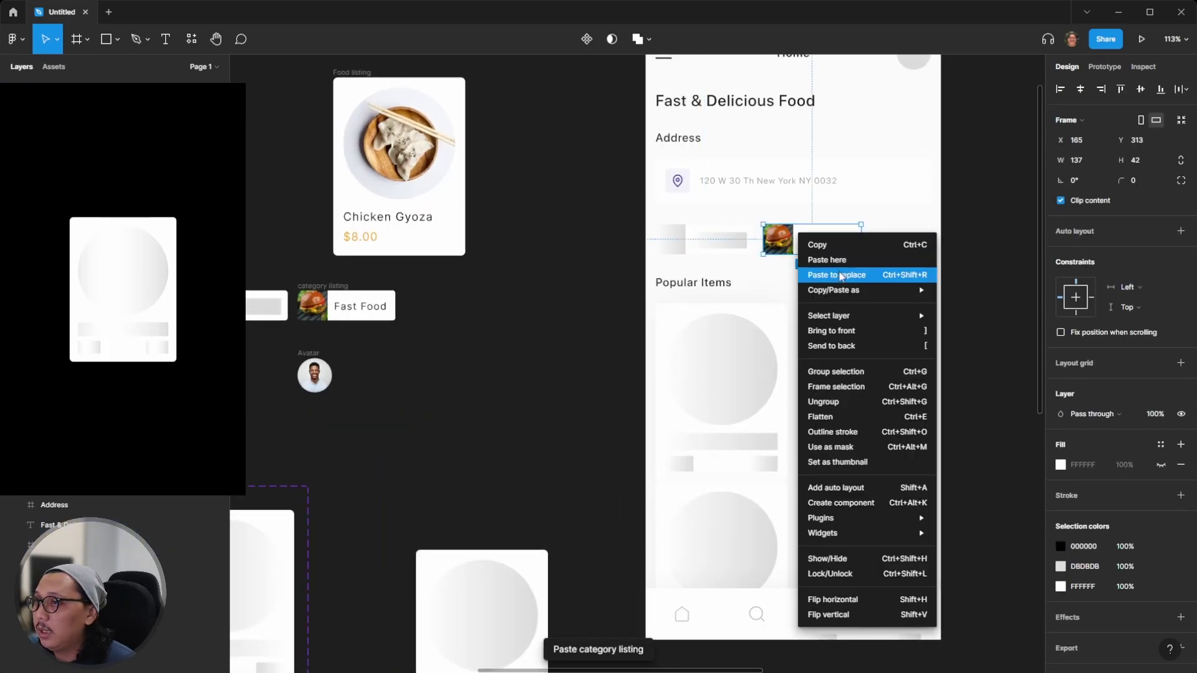
click(868, 275)
Duplicate a third shimmer category listing at the end of the row and wrap all three in an auto layout
key(Escape)
drag(830, 248, 935, 244)
key(ctrl+a)
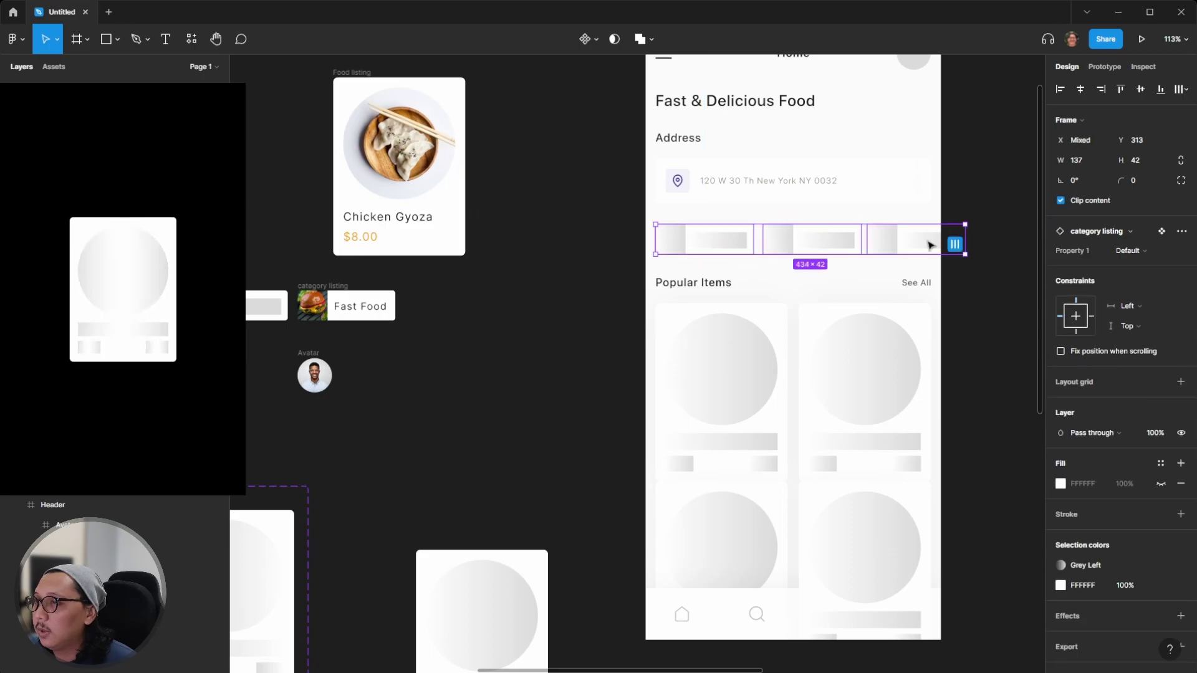
key(shift+a)
click(944, 205)
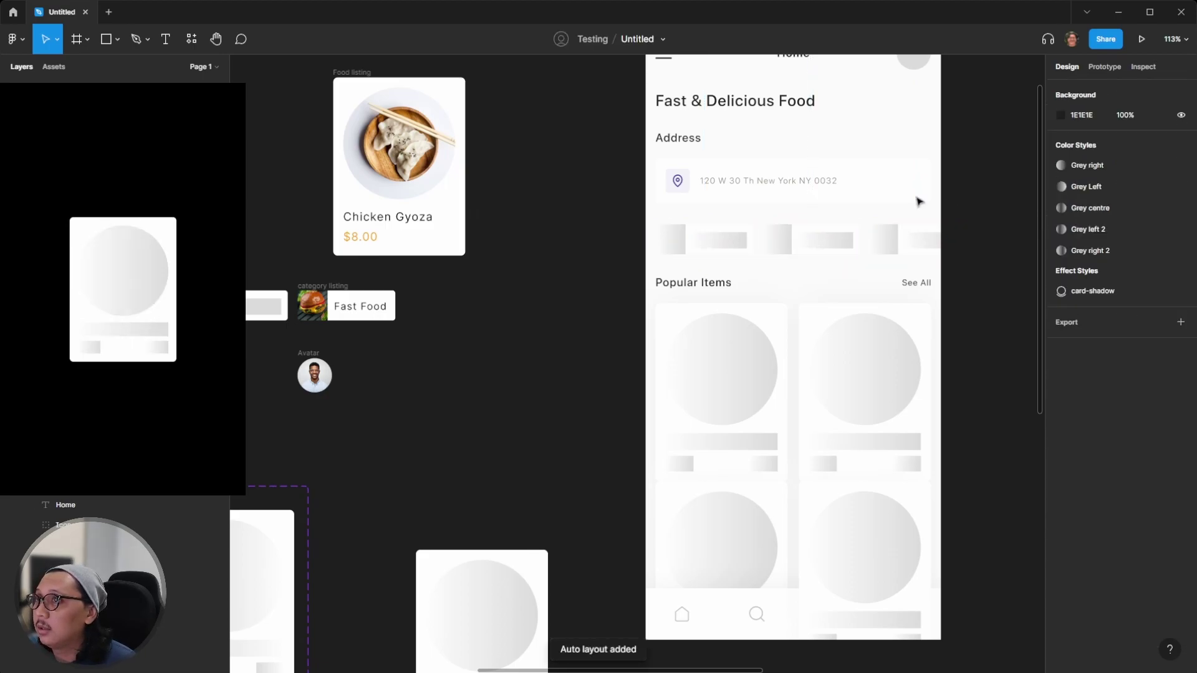
Create an instance of the default Avatar variant outside its component set and cut it
scroll(808, 191, up, 2)
scroll(807, 191, down, 3)
scroll(667, 280, down, 2)
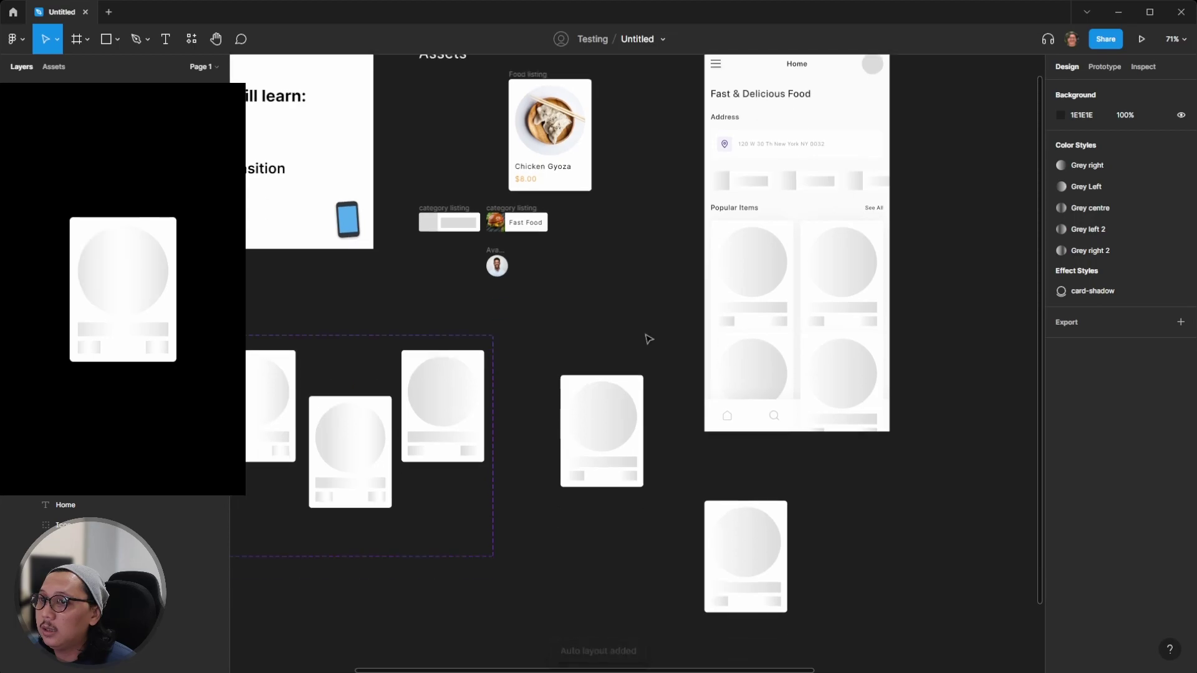
scroll(627, 351, down, 3)
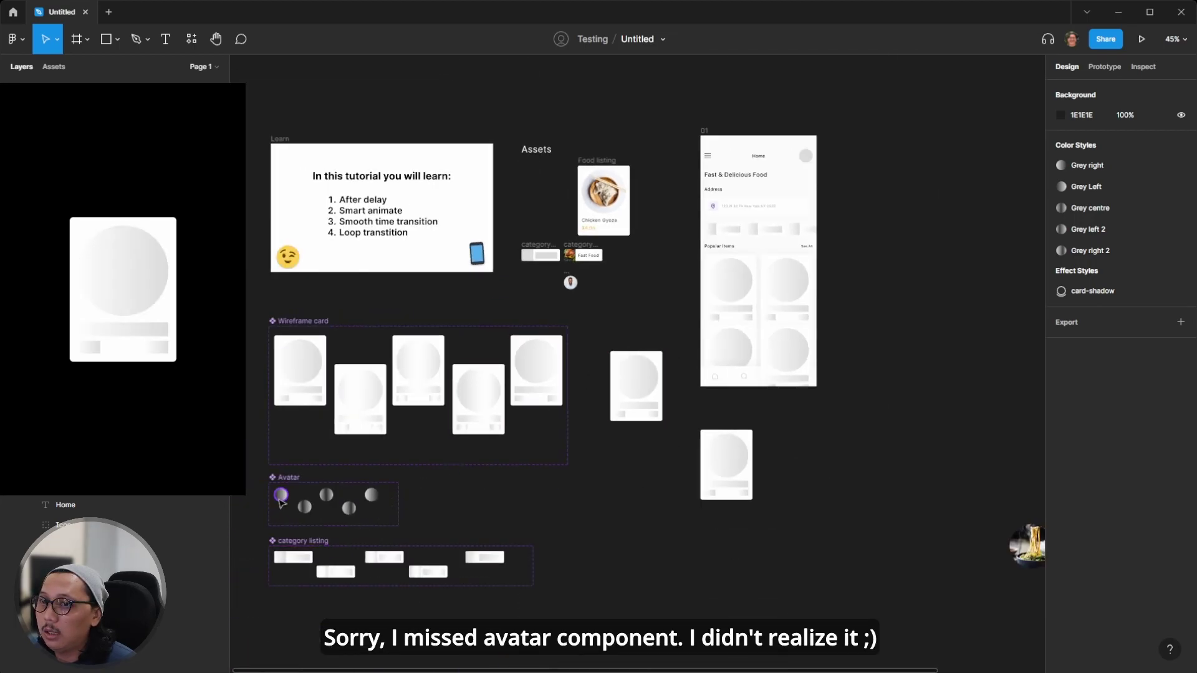
click(280, 501)
drag(295, 496, 564, 490)
click(564, 490)
key(ctrl+x)
Replace the grey avatar circle in the Home screen header with the Avatar instance
scroll(845, 168, up, 7)
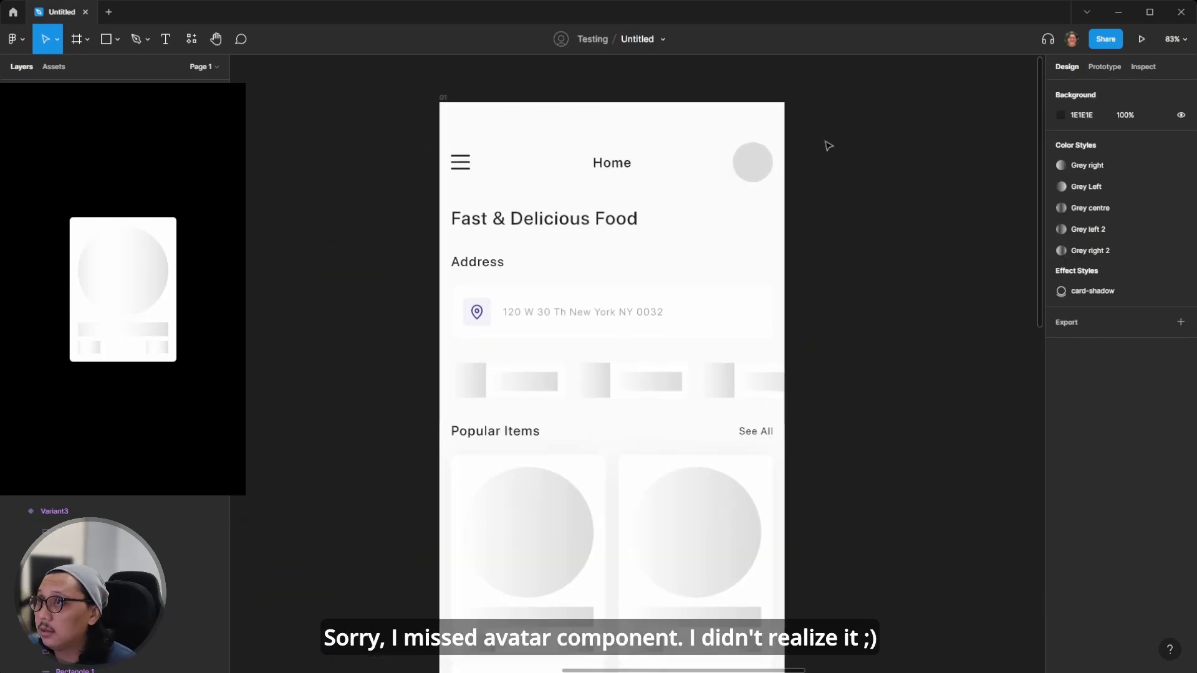
click(745, 170)
right_click(746, 170)
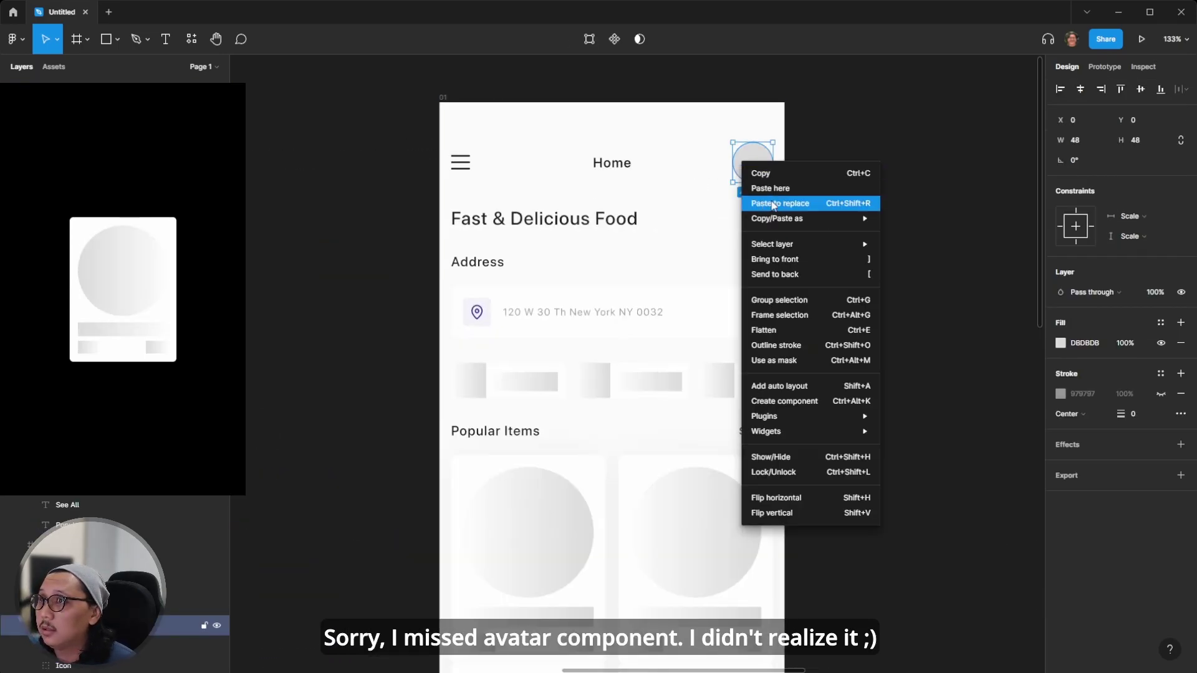
click(773, 201)
click(879, 199)
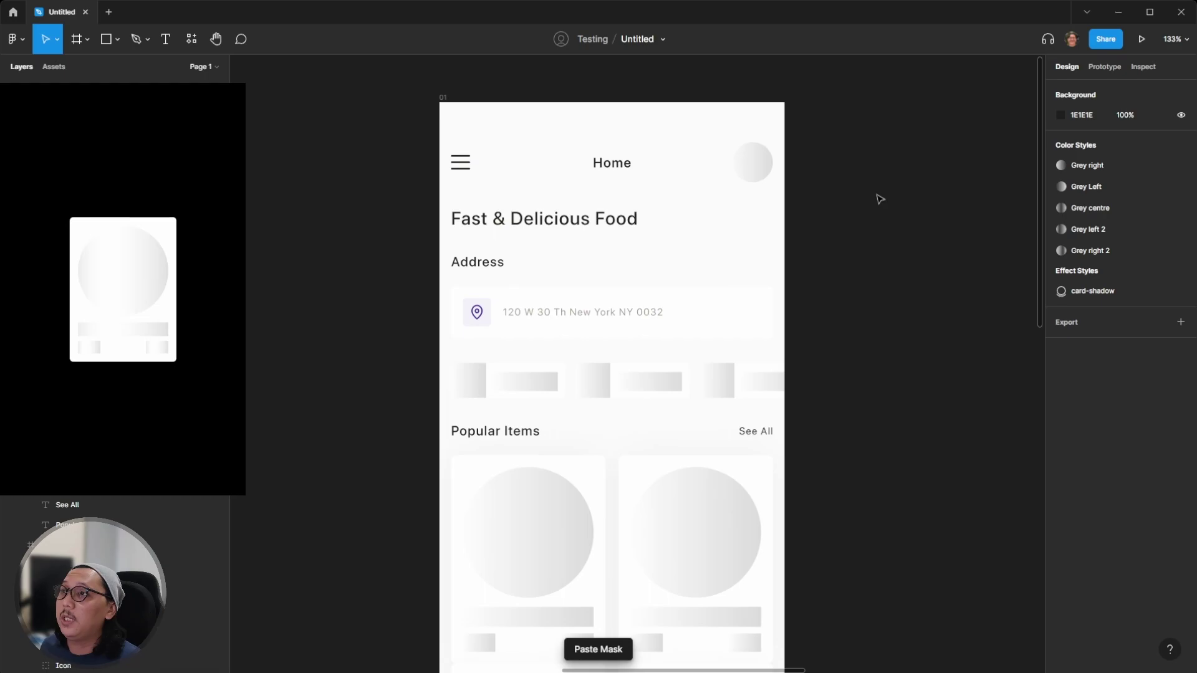
Add a prototype flow starting point to Home screen frame 01
scroll(839, 140, down, 2)
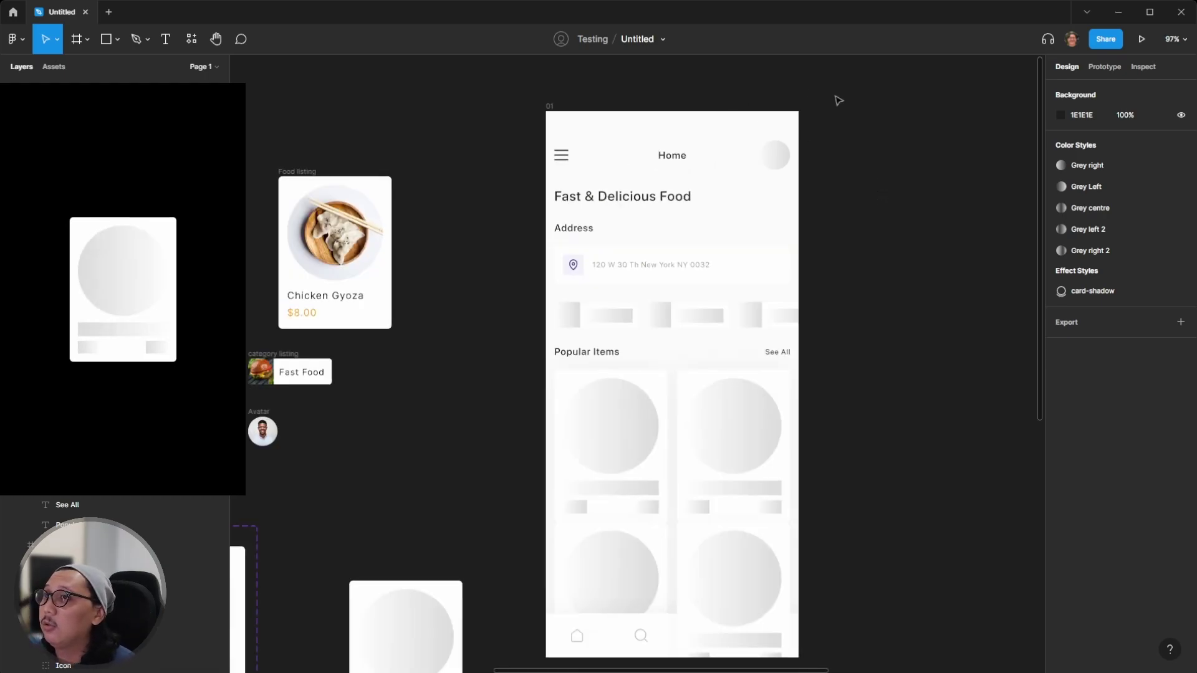
click(547, 107)
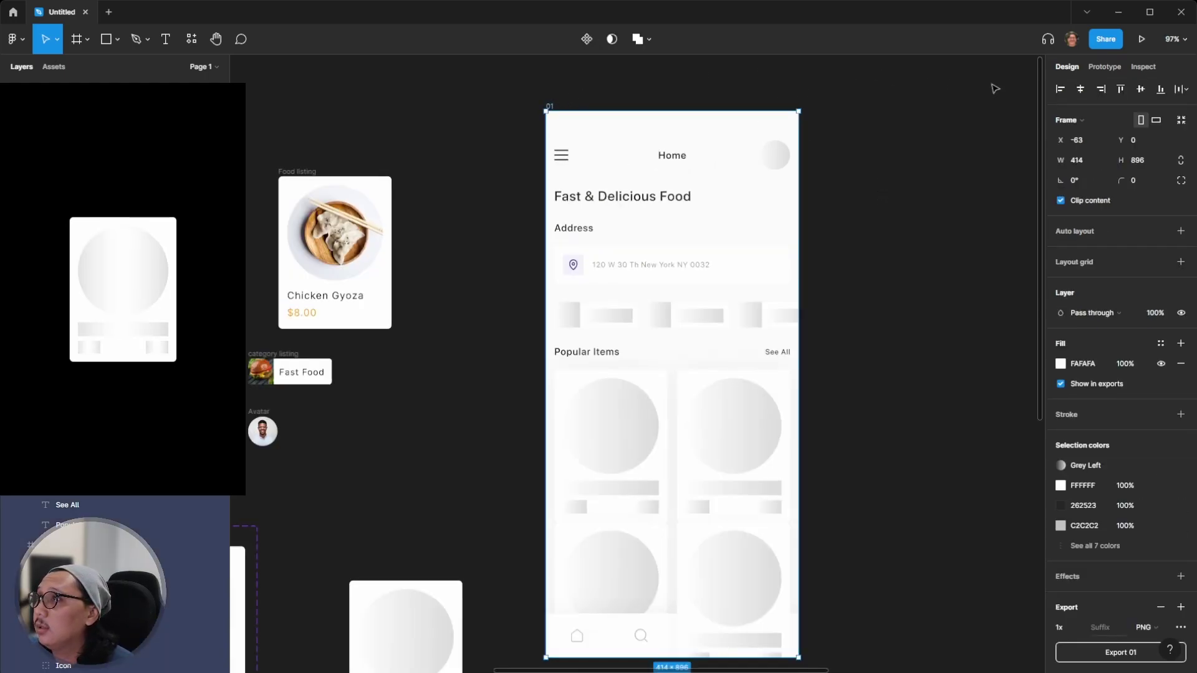
click(1106, 66)
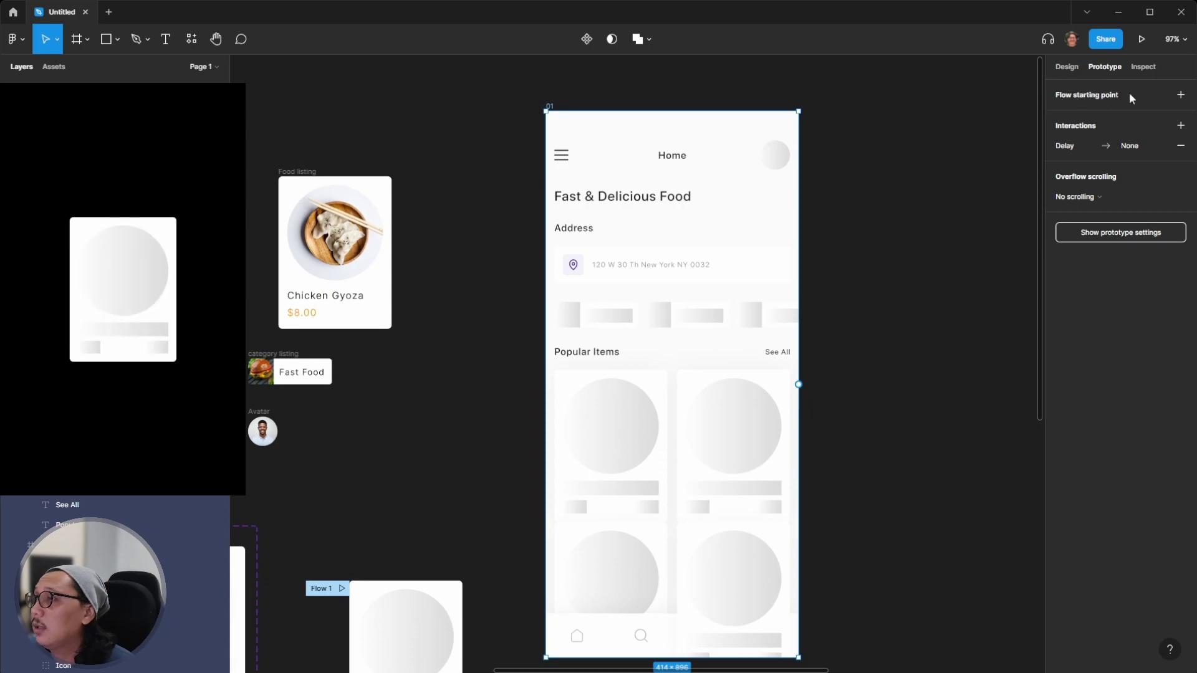
click(1179, 95)
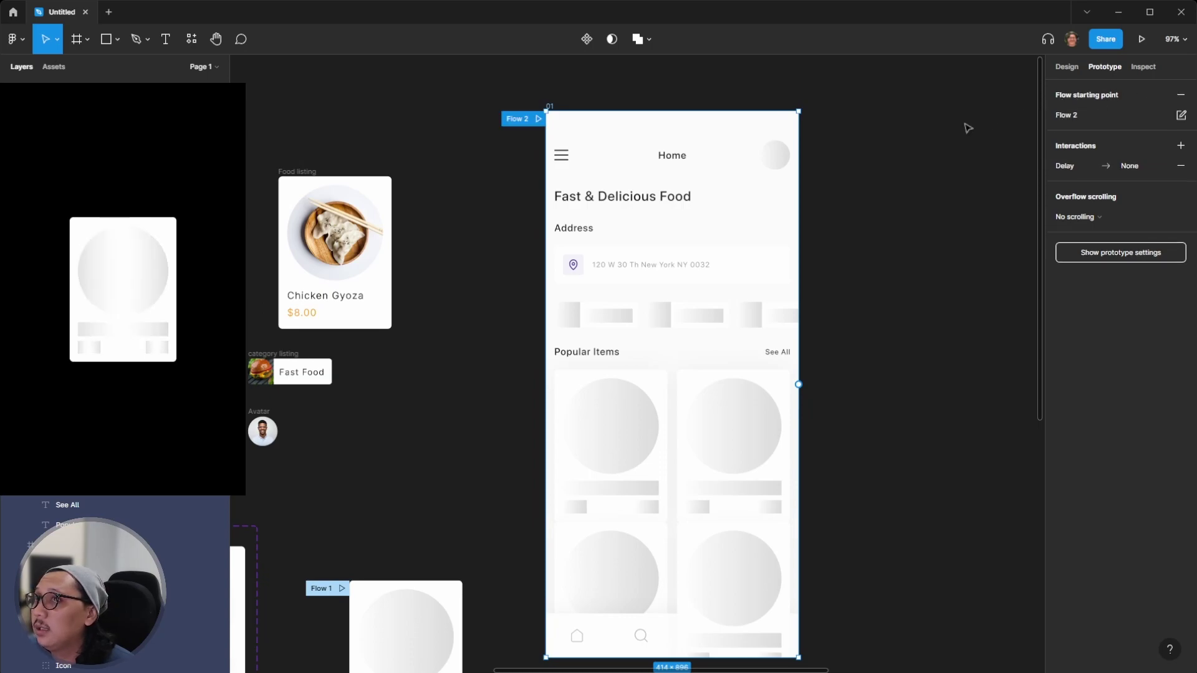
click(936, 128)
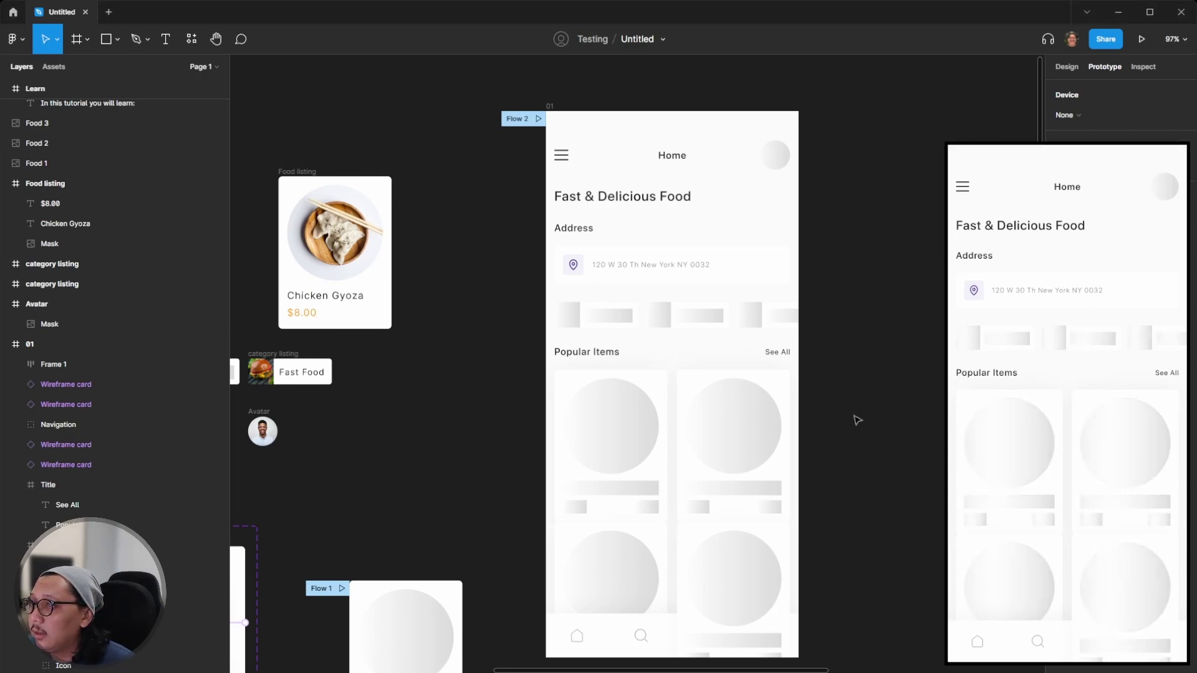
Send the lower-right Wireframe card in frame 01 to the back, behind the navigation bar
click(703, 580)
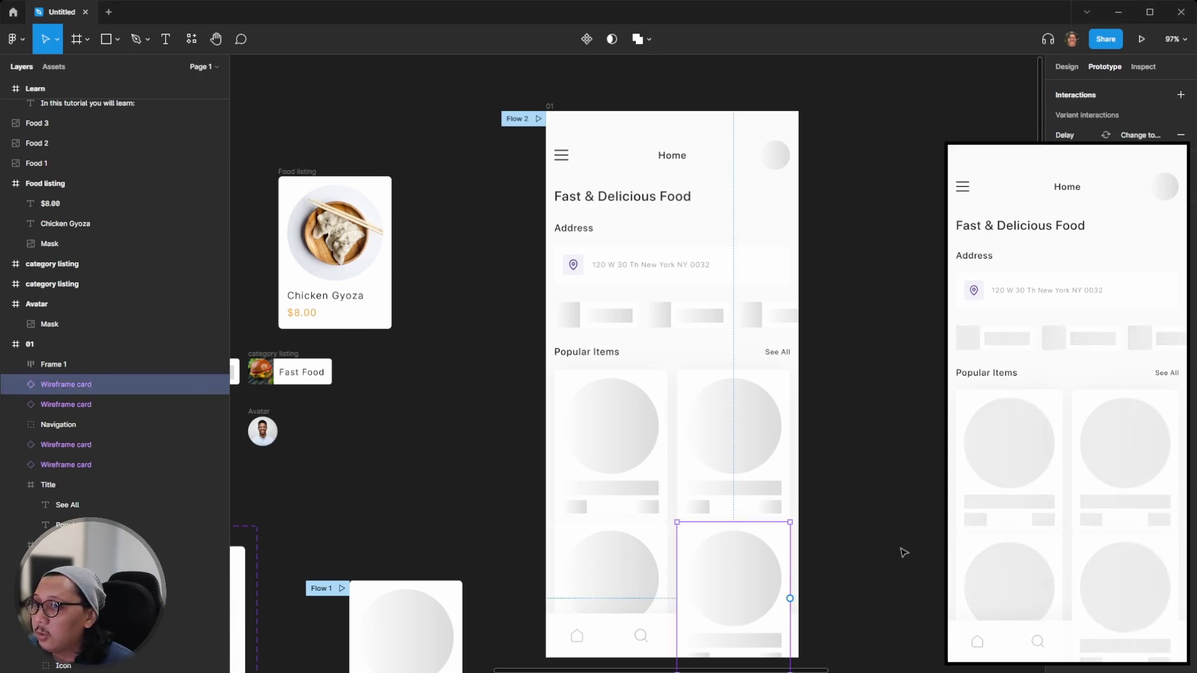
click(1067, 66)
click(820, 530)
click(784, 531)
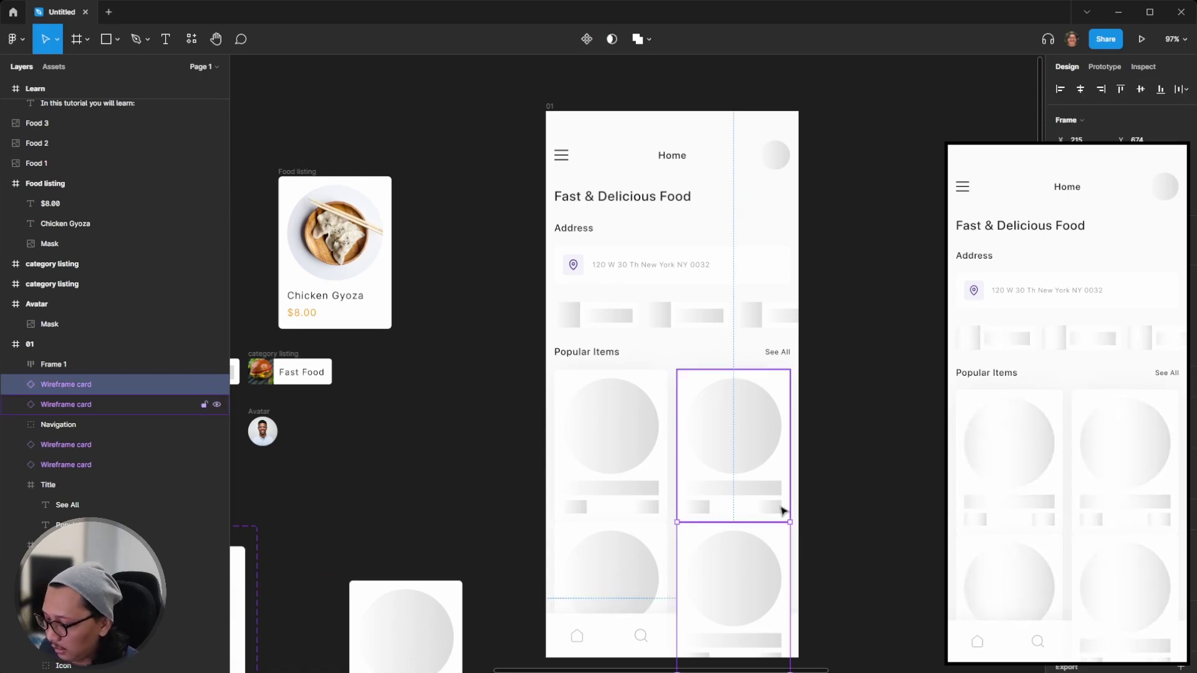
key(bracketleft)
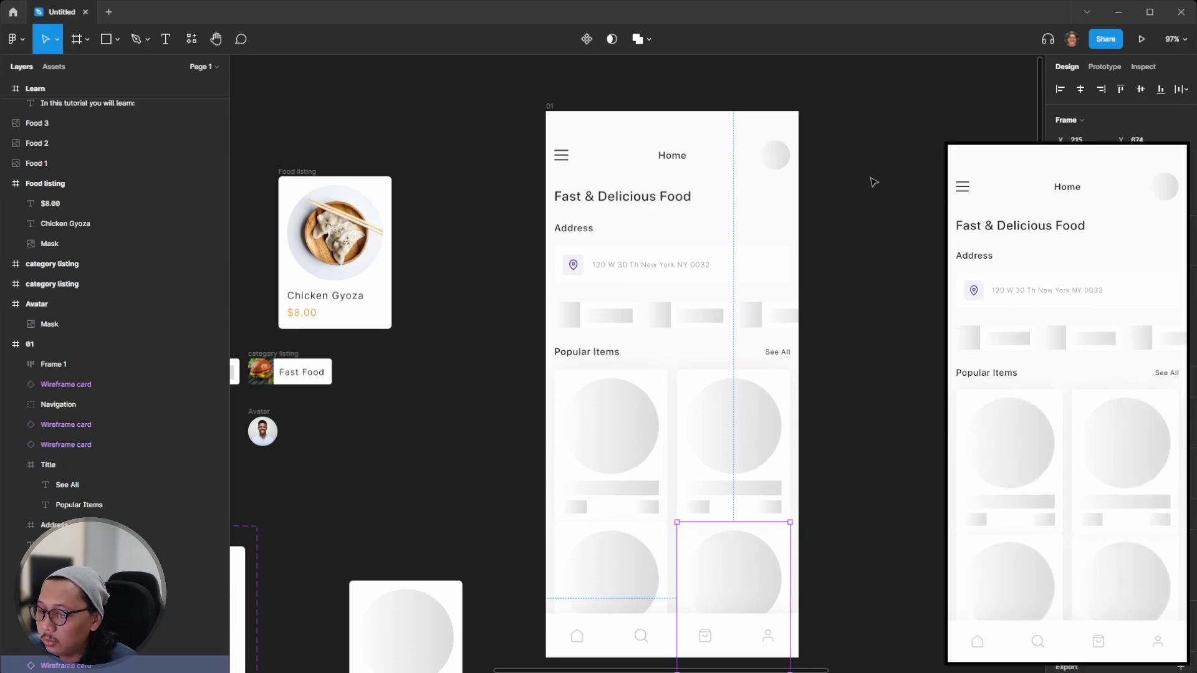
click(533, 93)
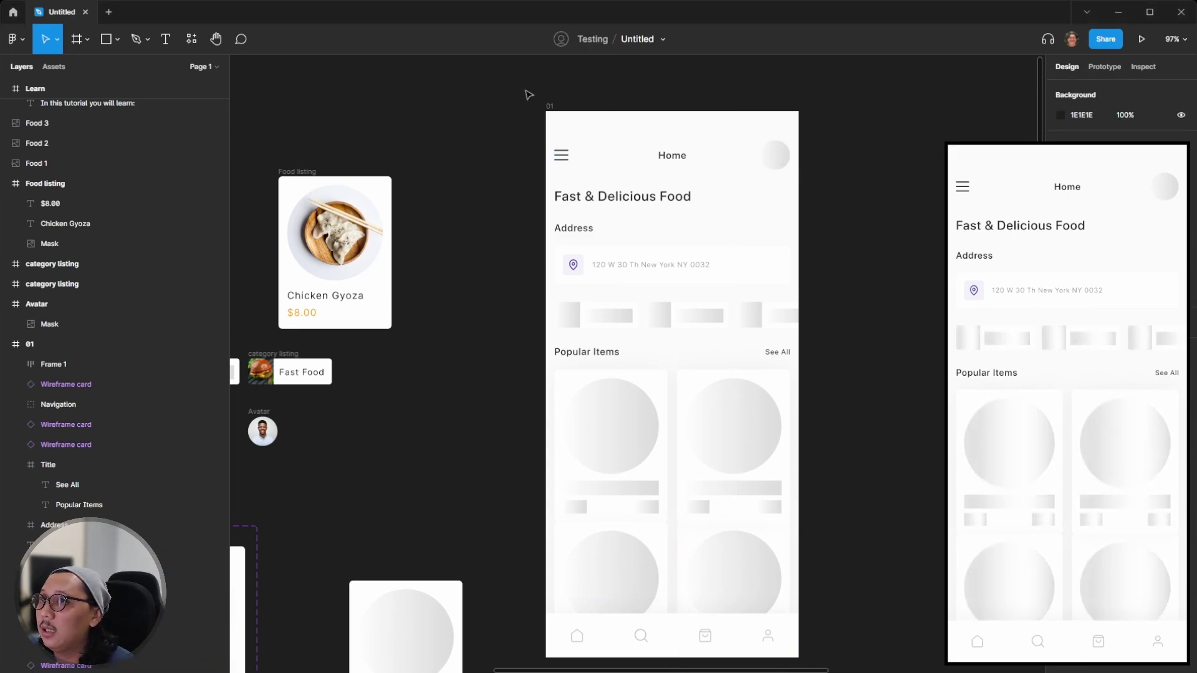
Duplicate Home screen frame 01 directly beside the original, name the copy 2
scroll(500, 110, down, 3)
scroll(502, 107, up, 1)
scroll(493, 112, right, 2)
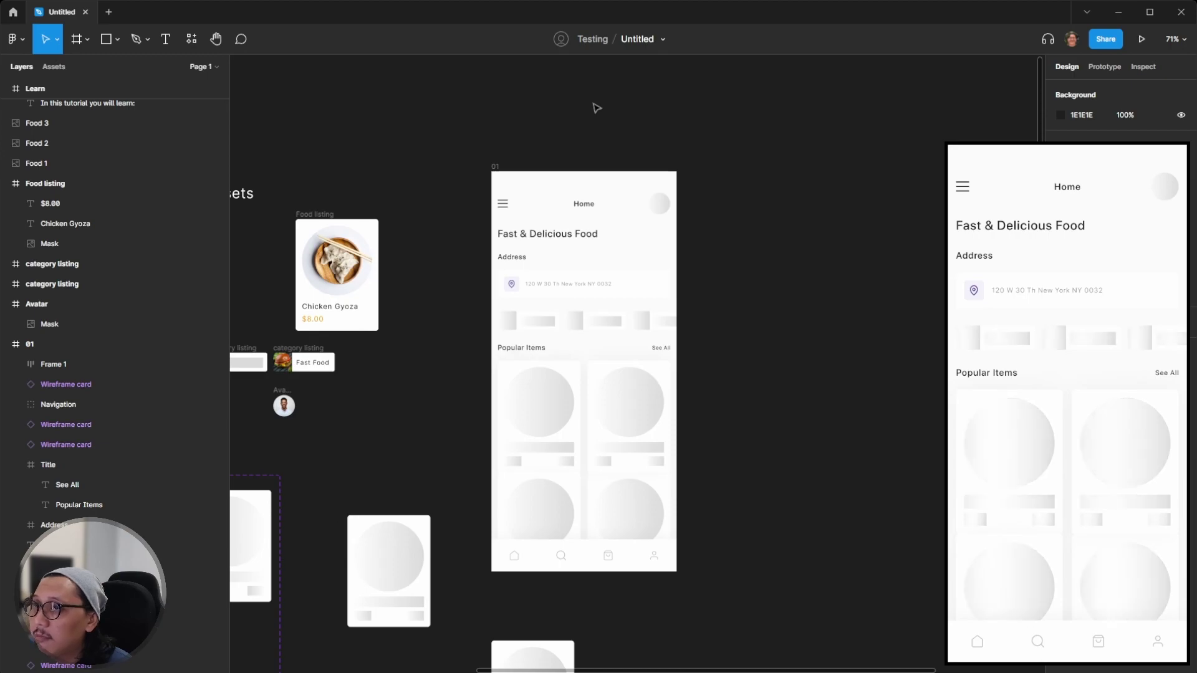
click(498, 164)
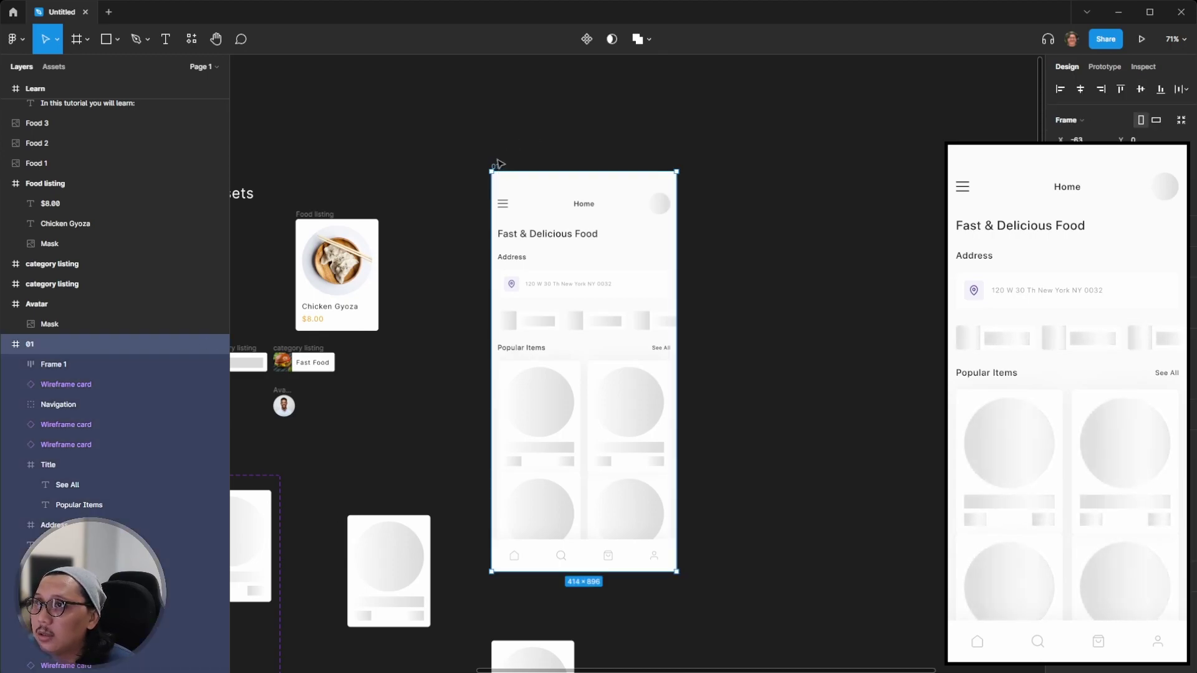
drag(498, 167, 721, 166)
key(Escape)
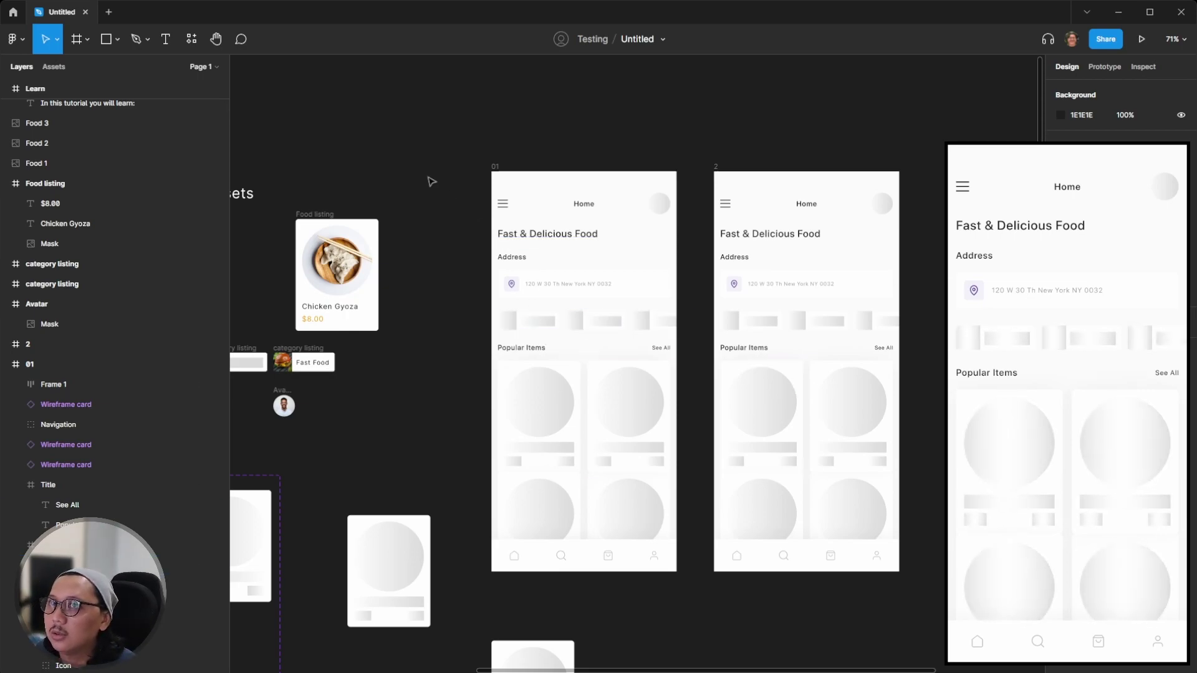
Turn the Chicken Gyoza Food listing card in the Assets area into a component
scroll(412, 192, left, 6)
click(439, 224)
click(439, 224)
click(446, 195)
scroll(447, 195, up, 3)
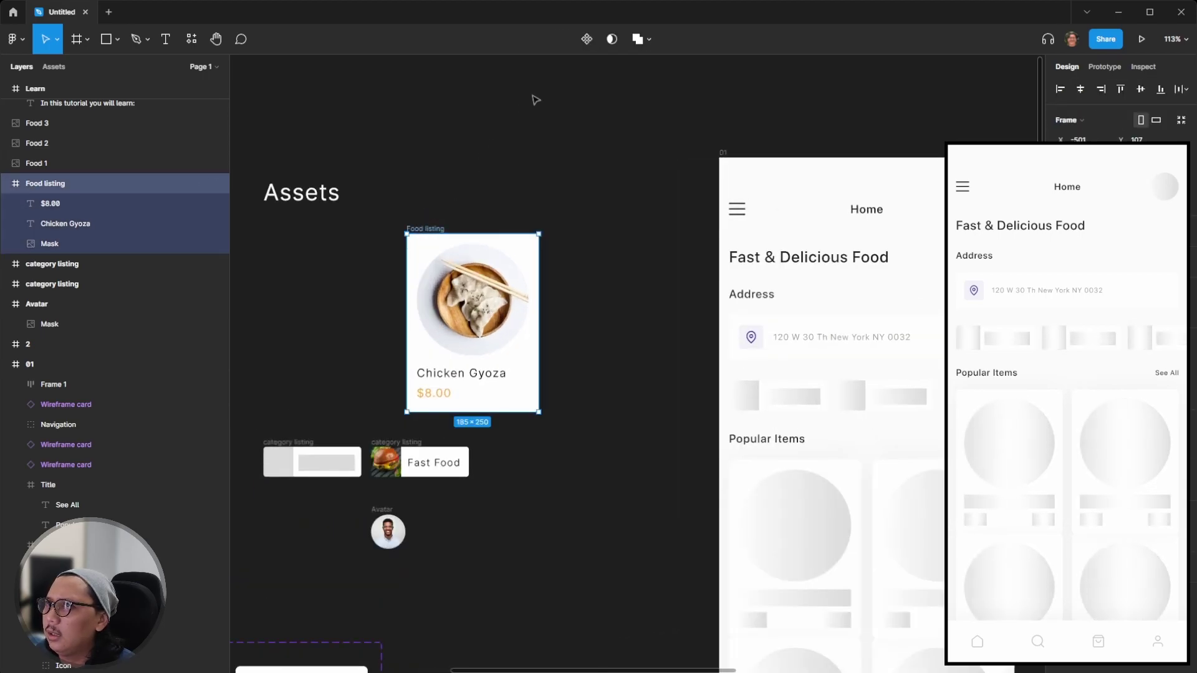
click(580, 38)
Create an instance of the Food listing component beside the original and cut it
drag(416, 230, 566, 220)
click(622, 215)
click(562, 237)
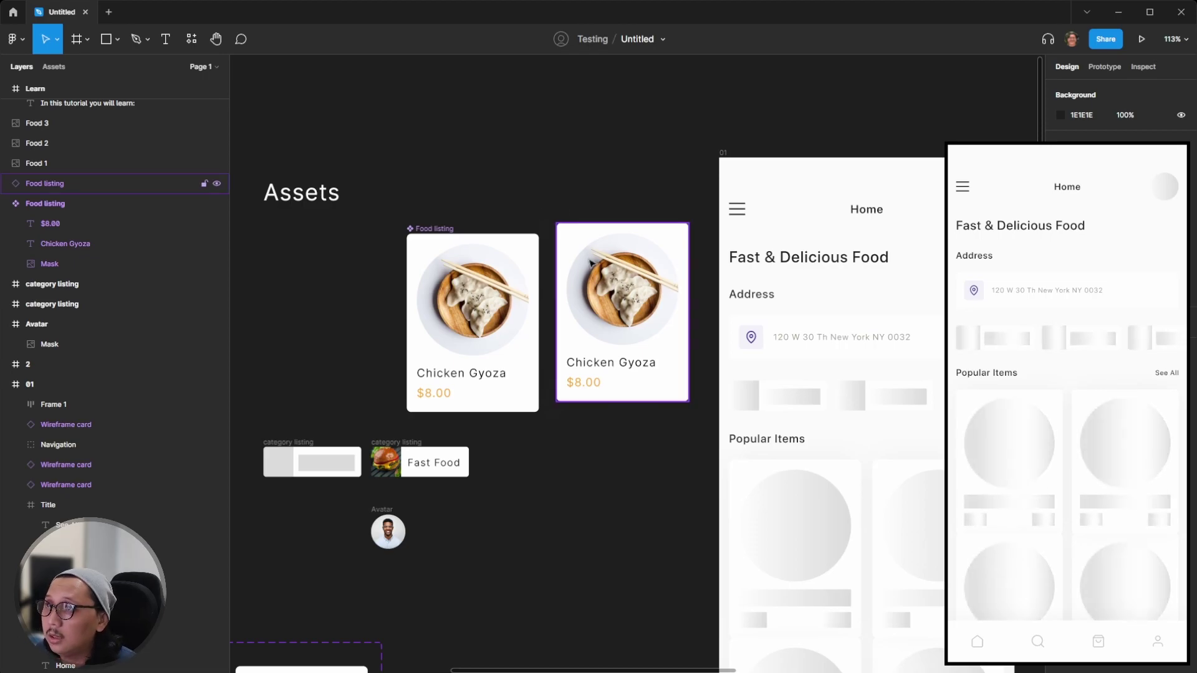
key(Delete)
Replace the two upper Wireframe cards under Popular Items in frame 2 with Food listing instances
scroll(545, 301, down, 5)
scroll(777, 428, right, 3)
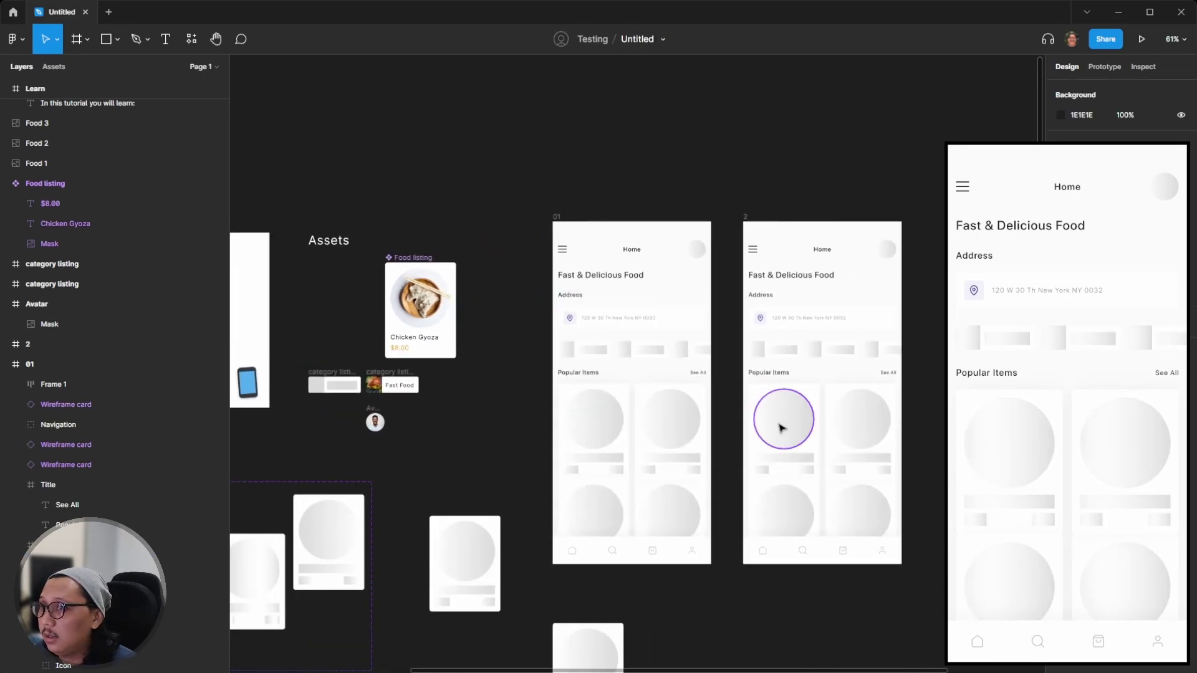
scroll(786, 428, up, 5)
click(791, 428)
right_click(789, 428)
mouse_move(843, 340)
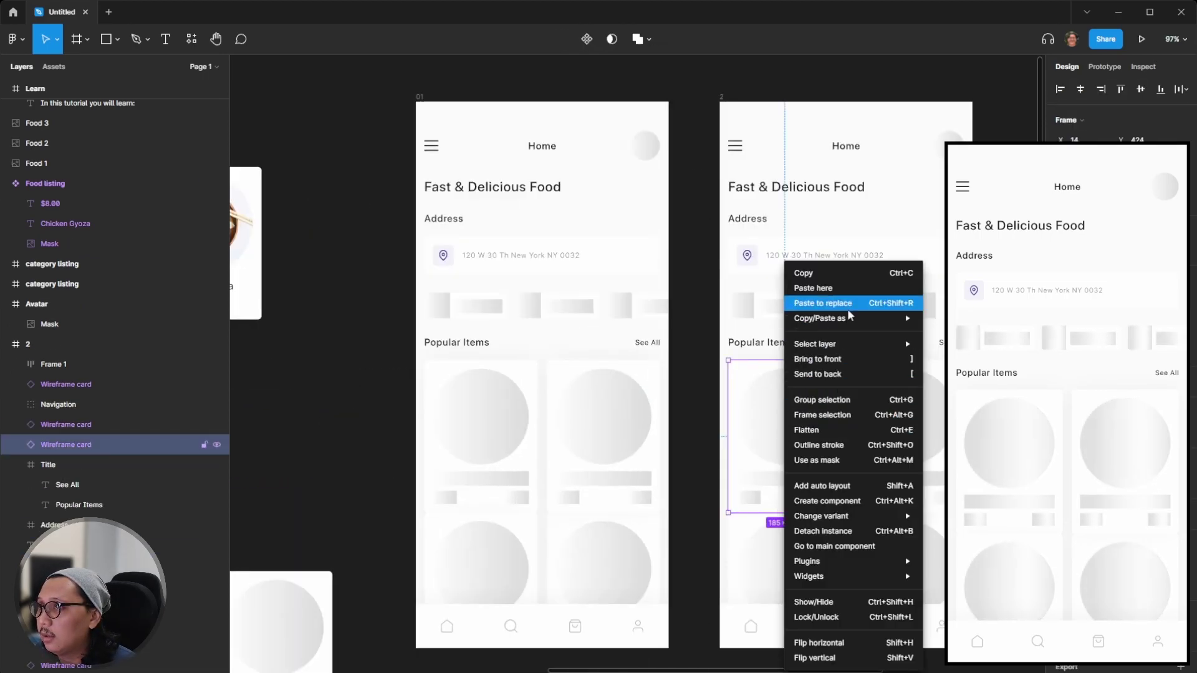
click(822, 303)
click(898, 382)
right_click(898, 382)
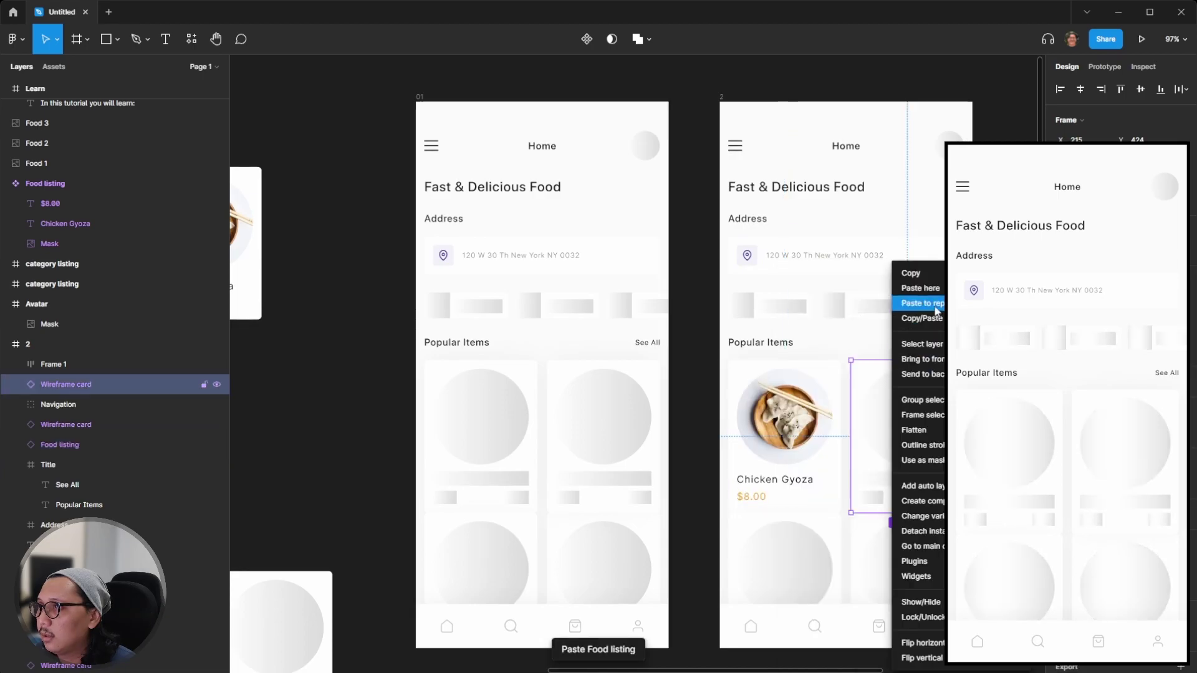
click(929, 304)
Replace the two lower Wireframe cards in frame 2 with Food listing instances
click(815, 545)
right_click(812, 545)
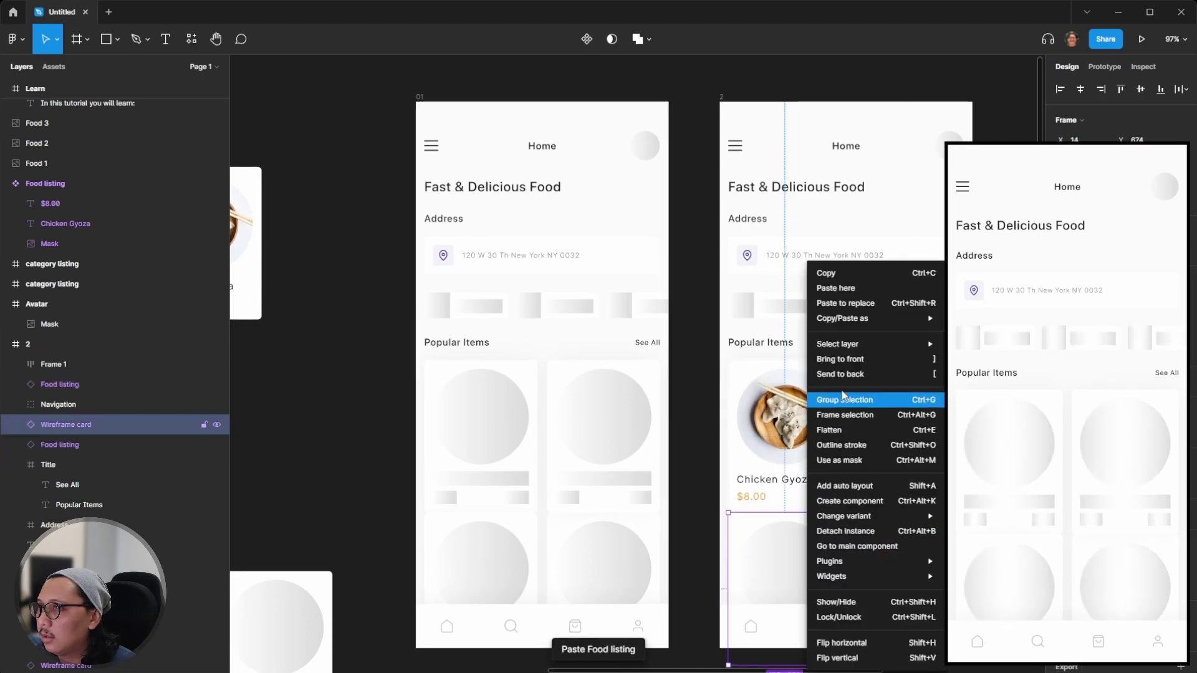
click(846, 303)
click(914, 566)
right_click(914, 566)
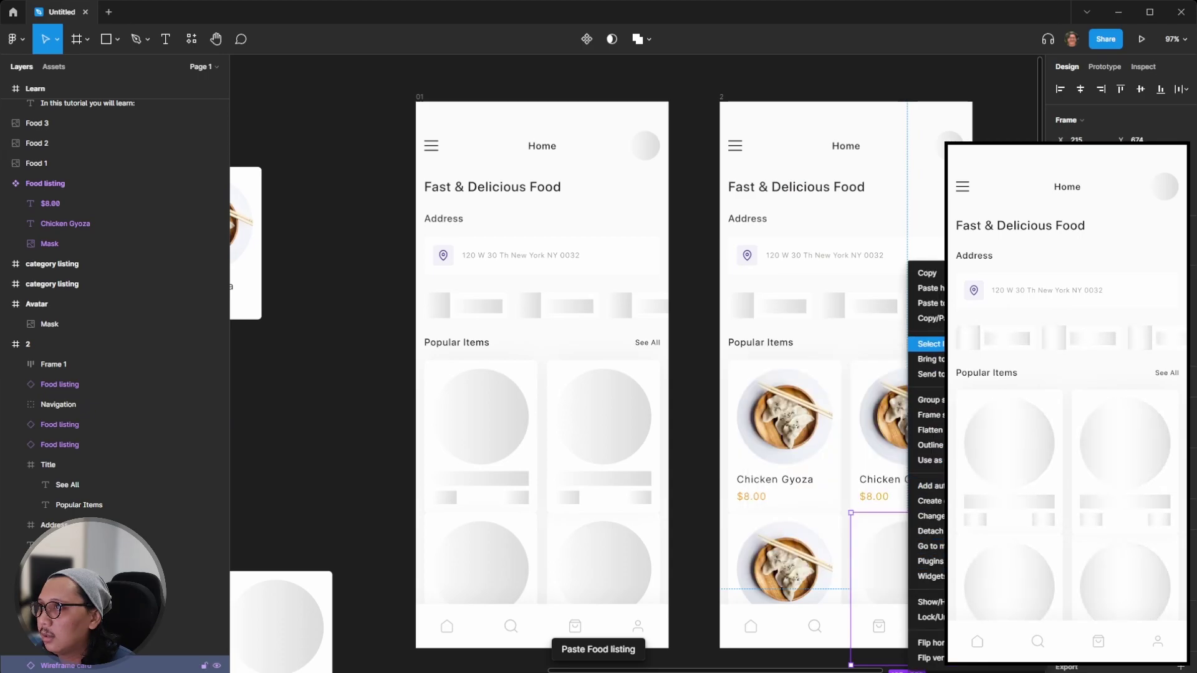
click(919, 304)
Nudge the lower row of Popular Items cards in frames 2 and 01 down by 10 px
shift+click(914, 552)
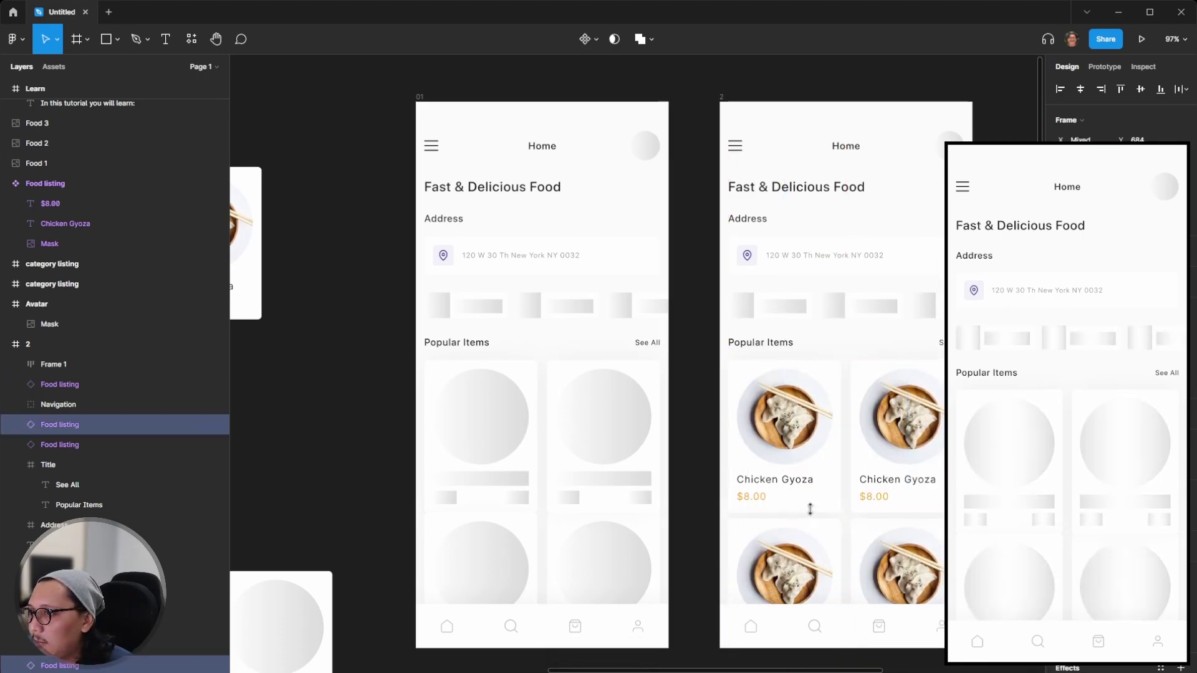
key(shift+Down)
click(580, 549)
shift+click(507, 564)
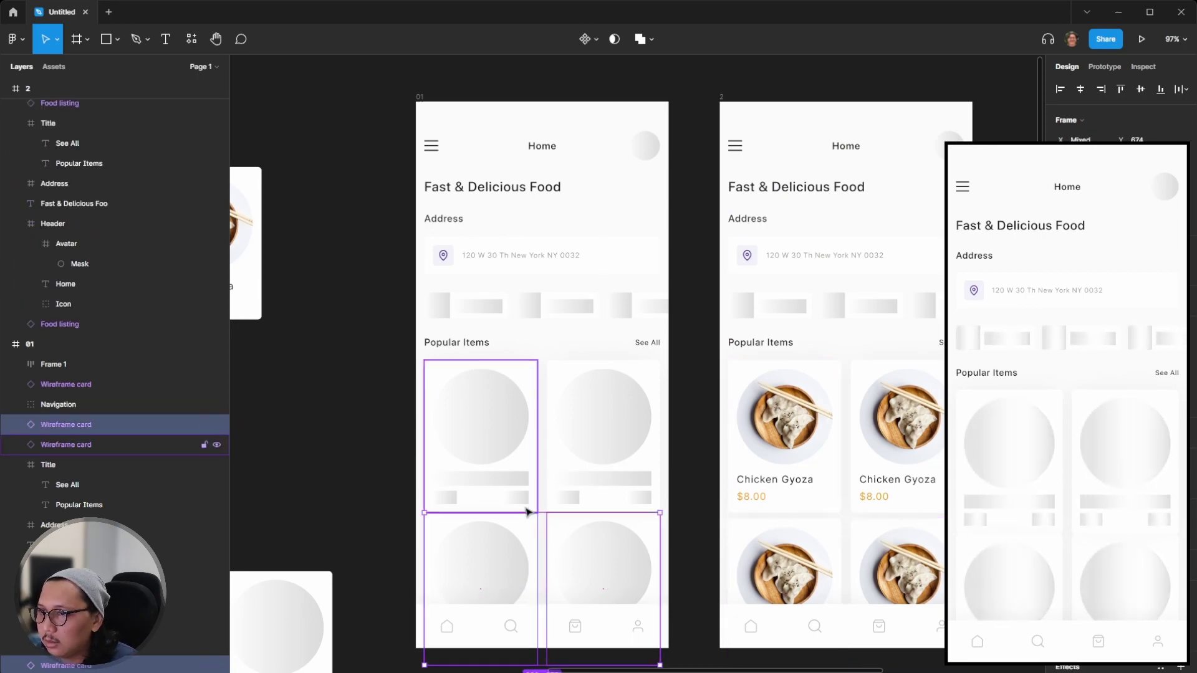
key(shift+Down)
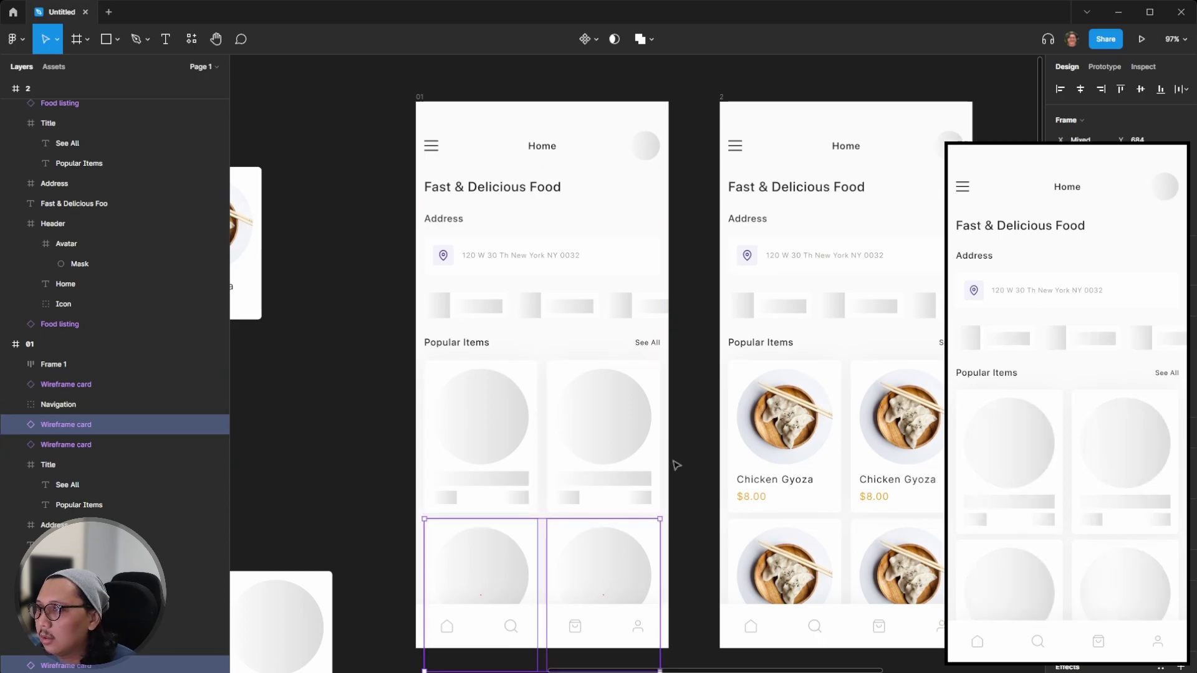
click(708, 462)
Turn the Fast Food category listing in the Assets area into a component
scroll(649, 392, down, 3)
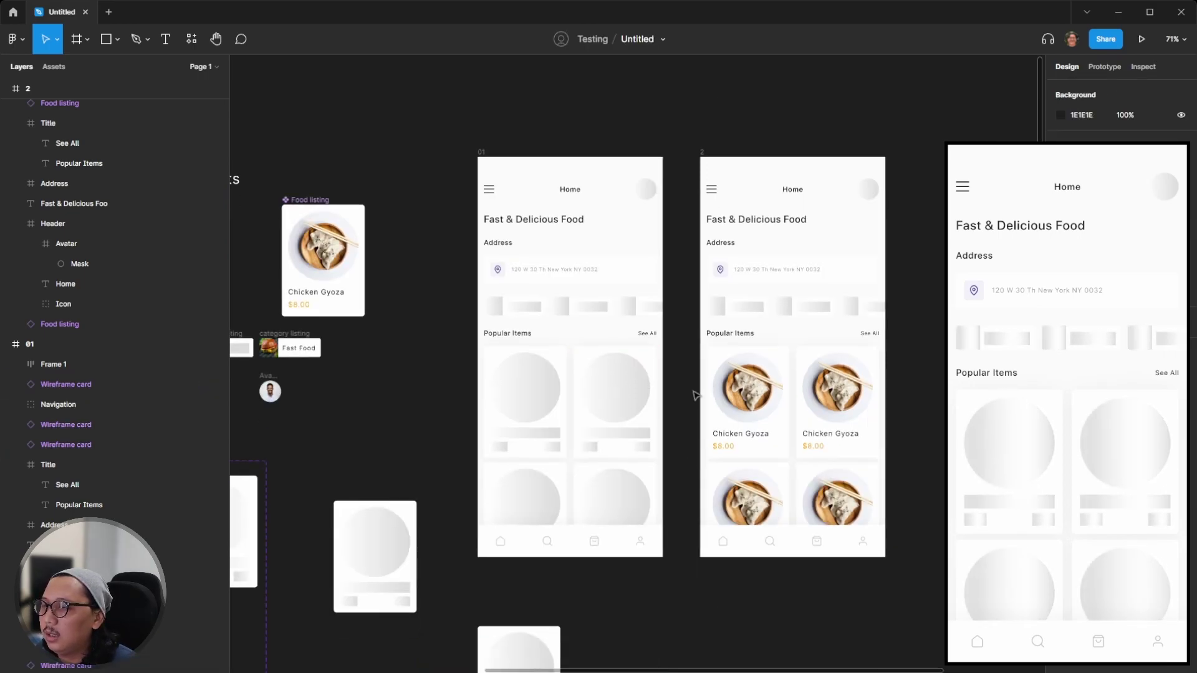
scroll(712, 367, up, 1)
scroll(562, 368, left, 2)
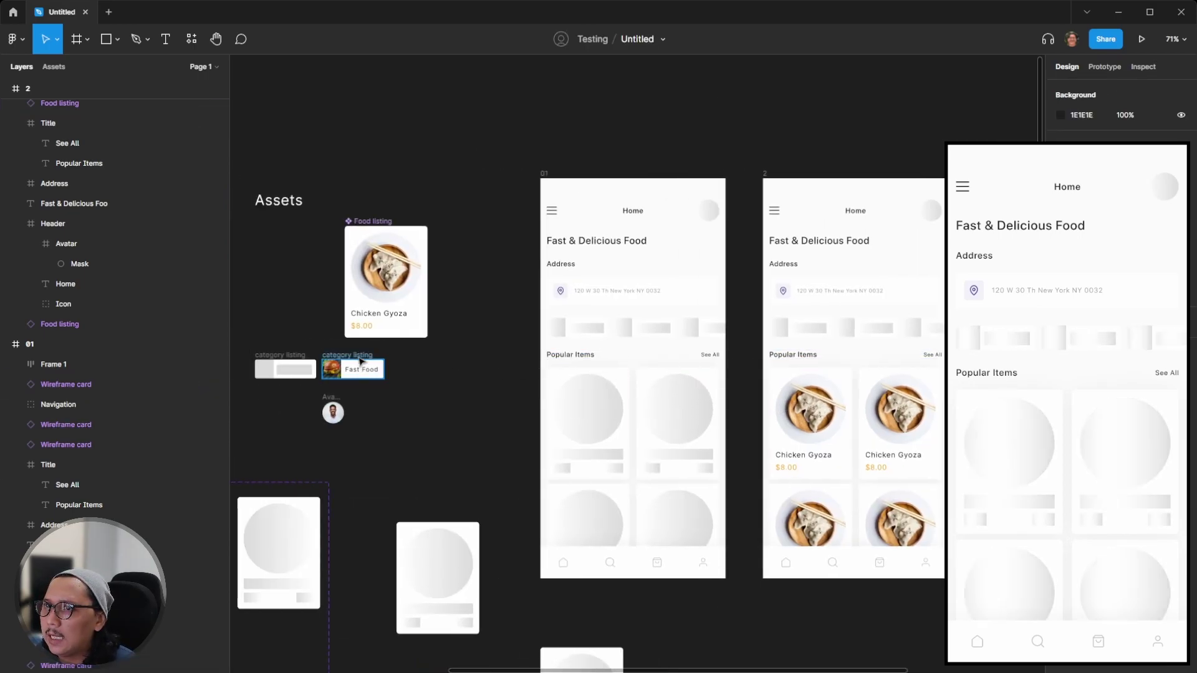
click(371, 351)
key(ctrl+alt+k)
click(414, 374)
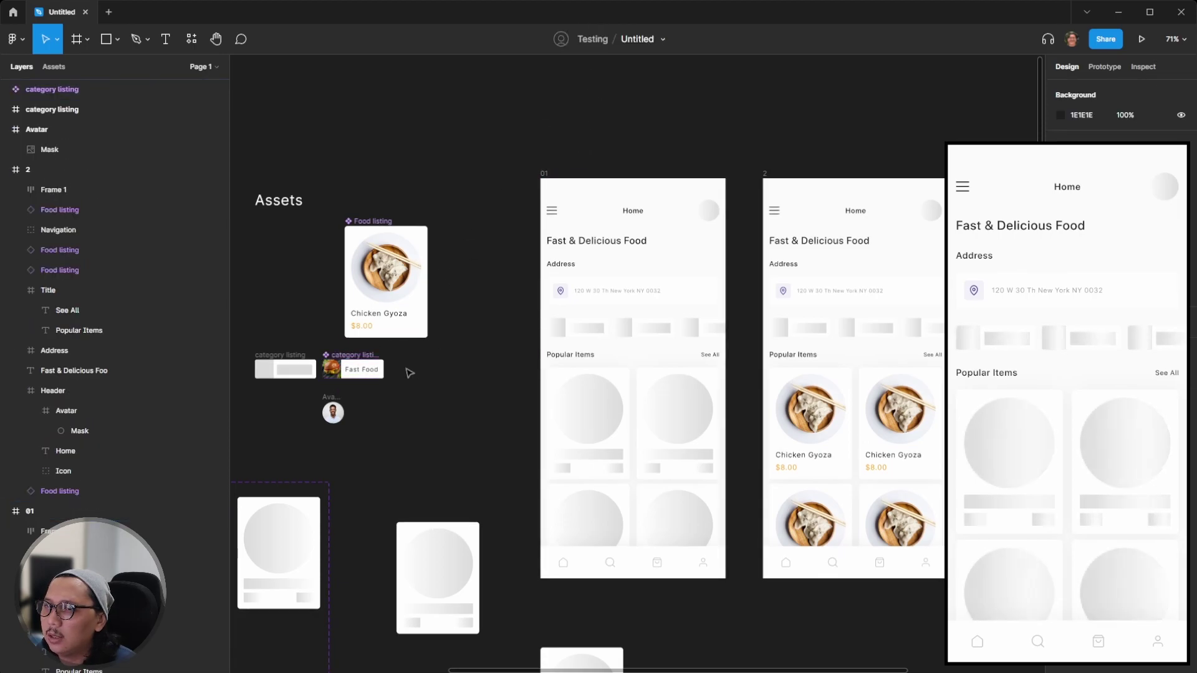
Replace the first two shimmer category listings in frame 2 with instances of the Fast Food category listing
drag(368, 360, 758, 331)
scroll(860, 331, up, 5)
right_click(757, 329)
click(805, 303)
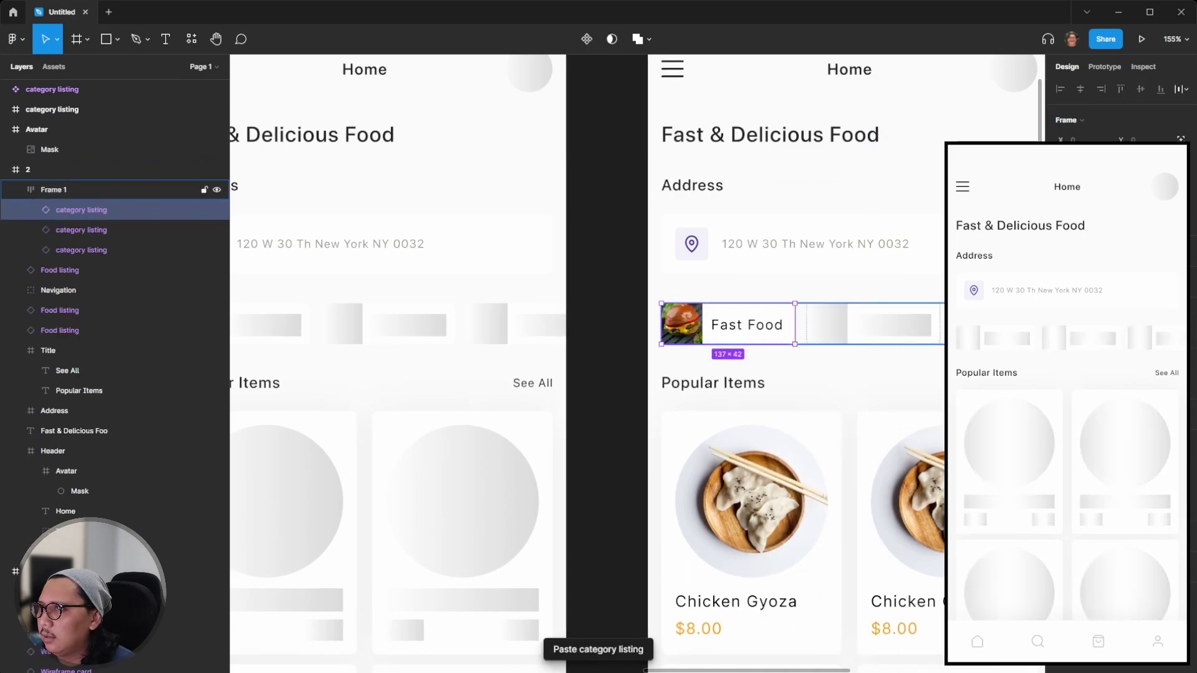
right_click(918, 332)
click(929, 303)
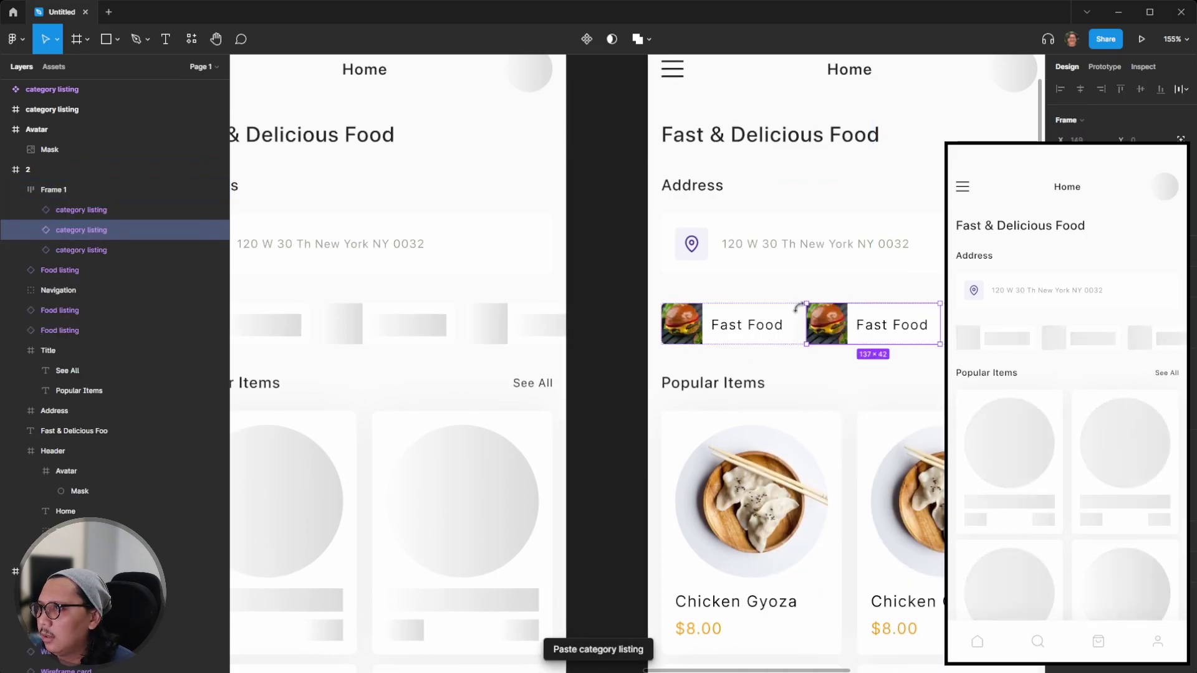
Replace the third shimmer category listing in frame 2 with an instance of the Fast Food category listing
scroll(811, 324, right, 3)
click(886, 324)
right_click(908, 326)
click(929, 303)
scroll(811, 325, right, 3)
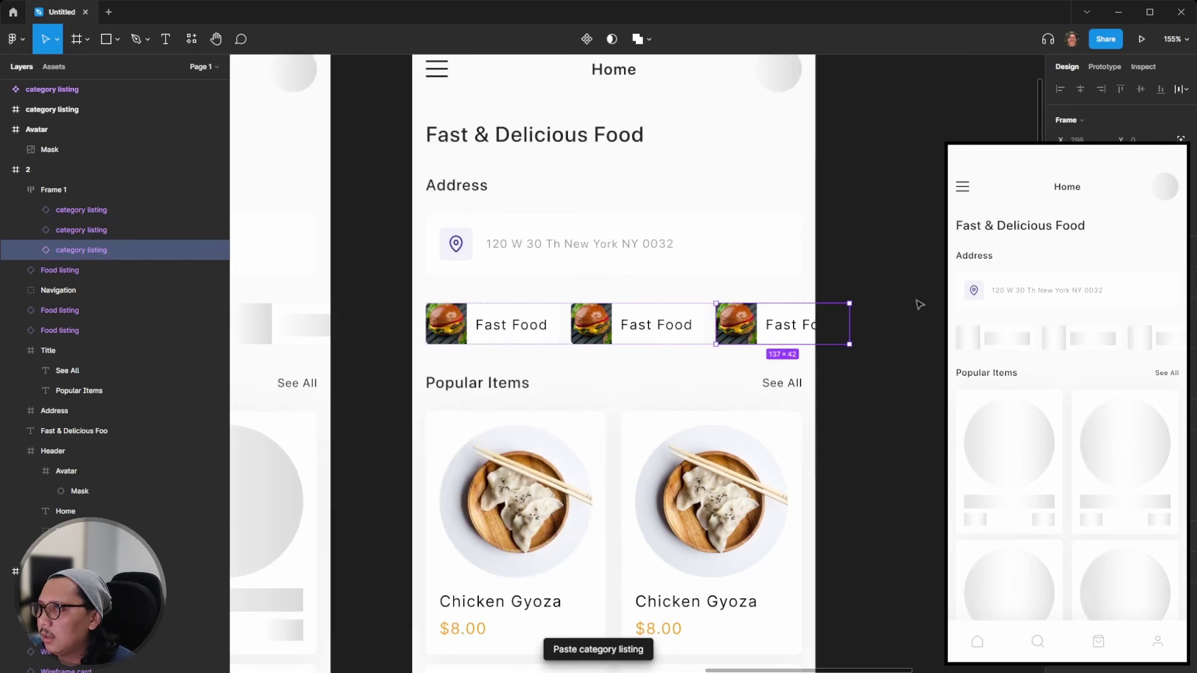
Turn the Avatar frame in the Assets area into a component
scroll(776, 302, down, 8)
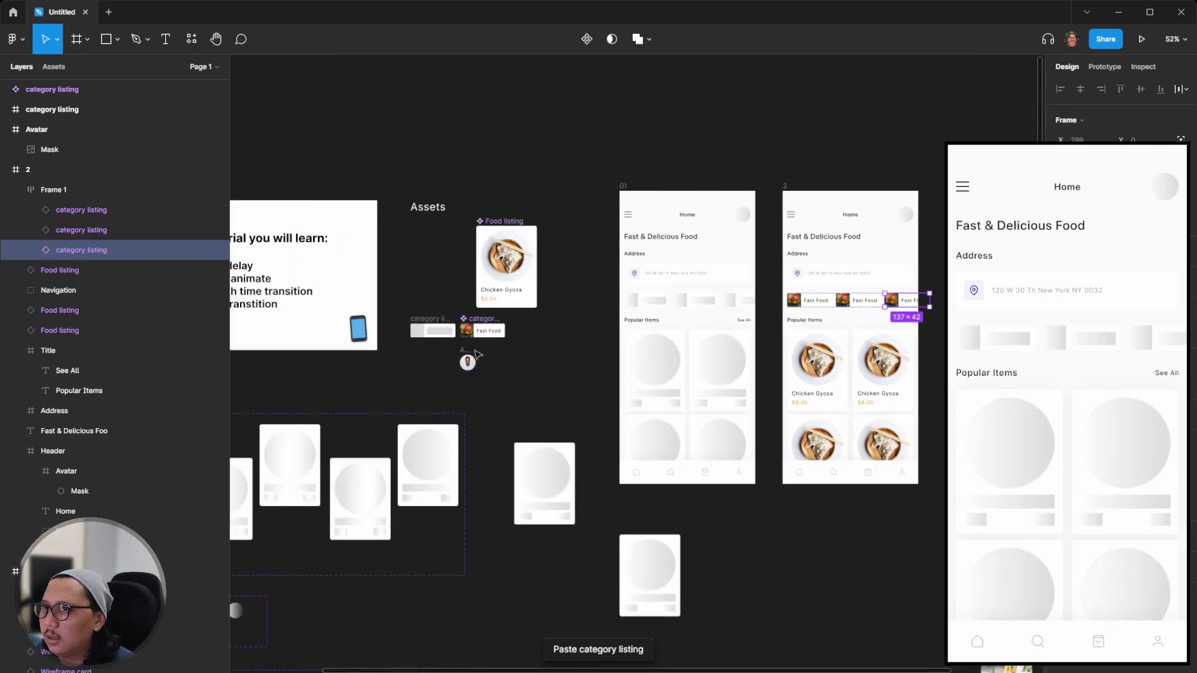
click(469, 362)
scroll(502, 373, up, 3)
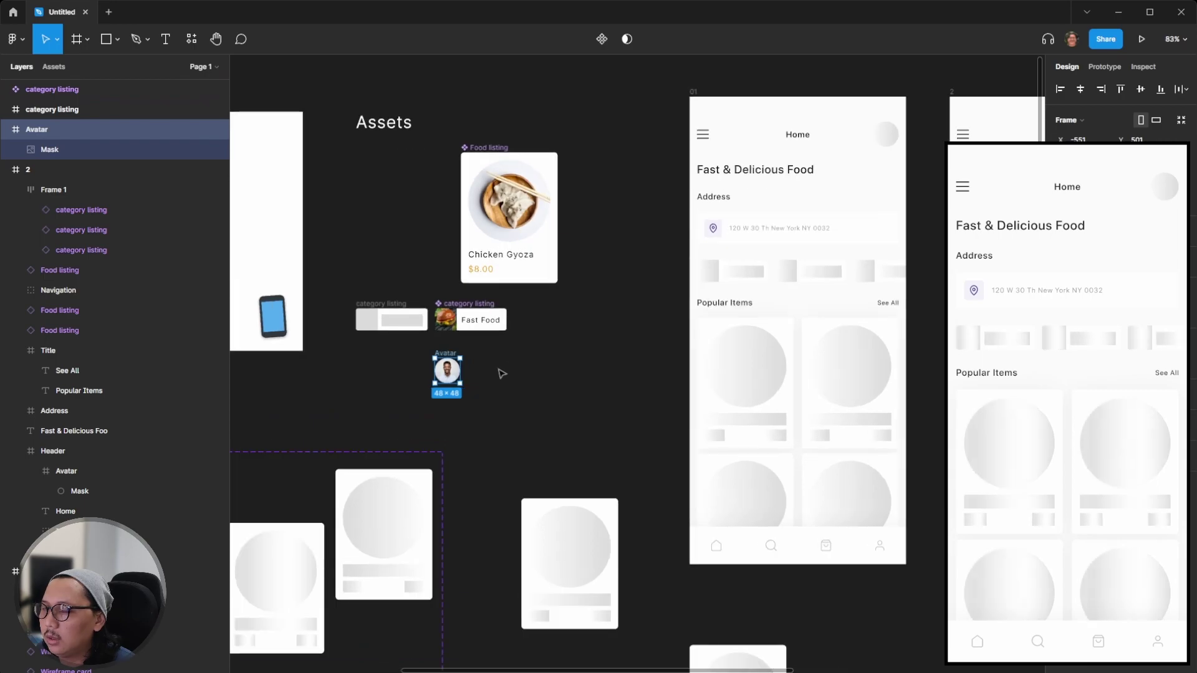
click(601, 39)
click(574, 397)
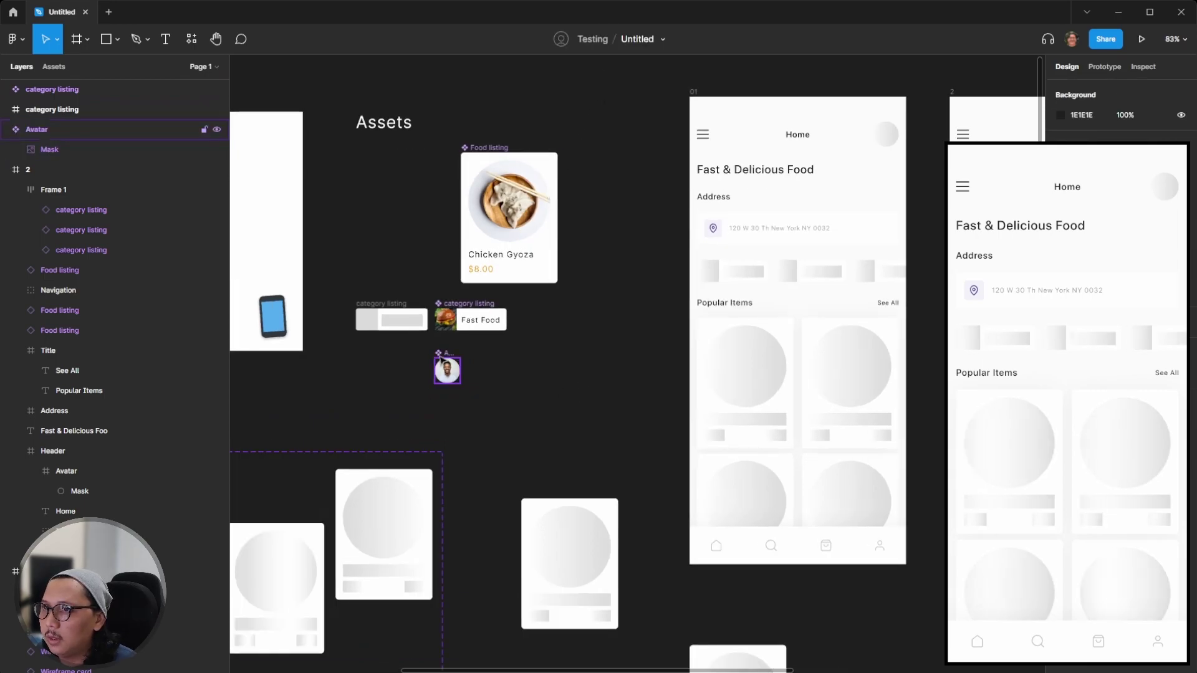
Replace the grey avatar placeholder in frame 2's header with an instance of the Avatar component
drag(440, 359, 550, 363)
key(Delete)
scroll(562, 349, down, 3)
scroll(567, 337, right, 4)
scroll(567, 337, up, 3)
scroll(623, 342, right, 3)
scroll(666, 345, up, 3)
ctrl+click(936, 301)
key(ctrl+shift+r)
click(866, 233)
scroll(861, 247, down, 3)
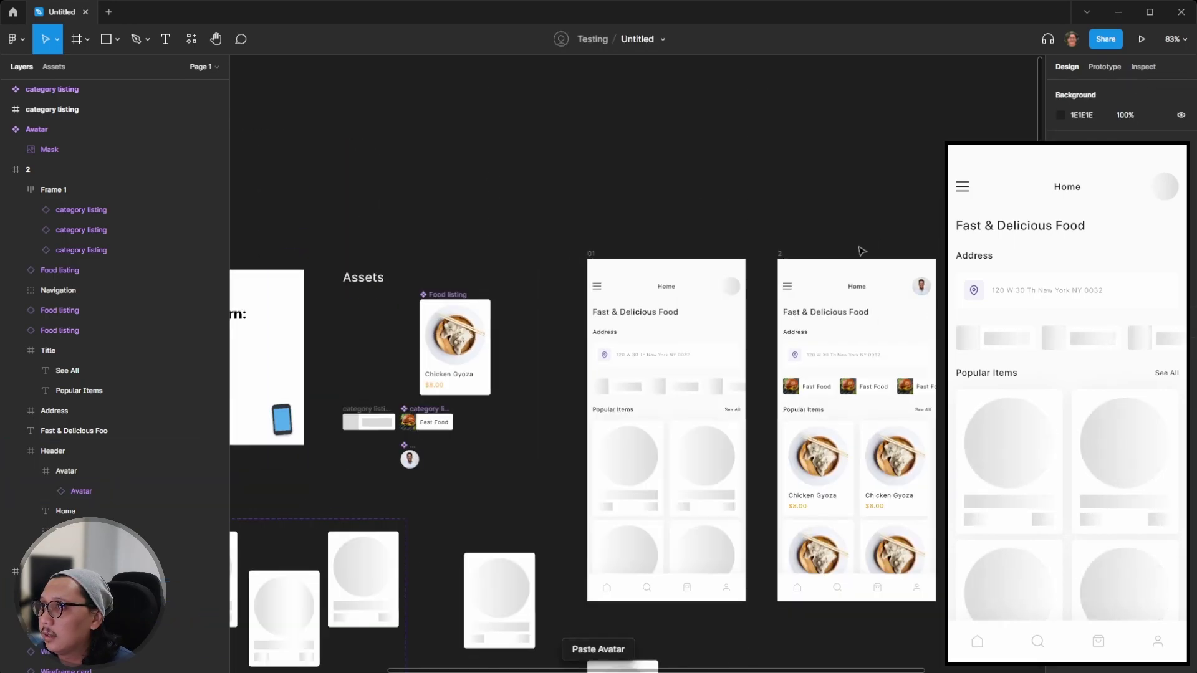
Copy the image fill of Food 3 onto the picture circle of the upper-right Food listing in frame 2
scroll(614, 380, down, 4)
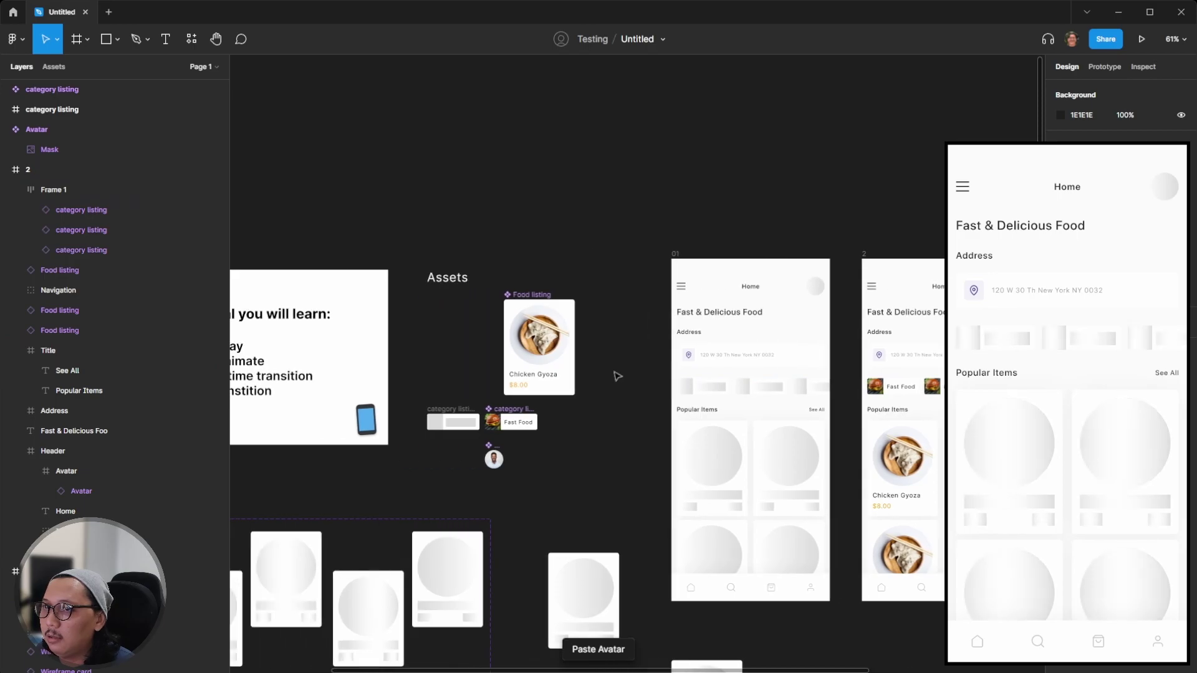
scroll(801, 559, down, 2)
click(800, 560)
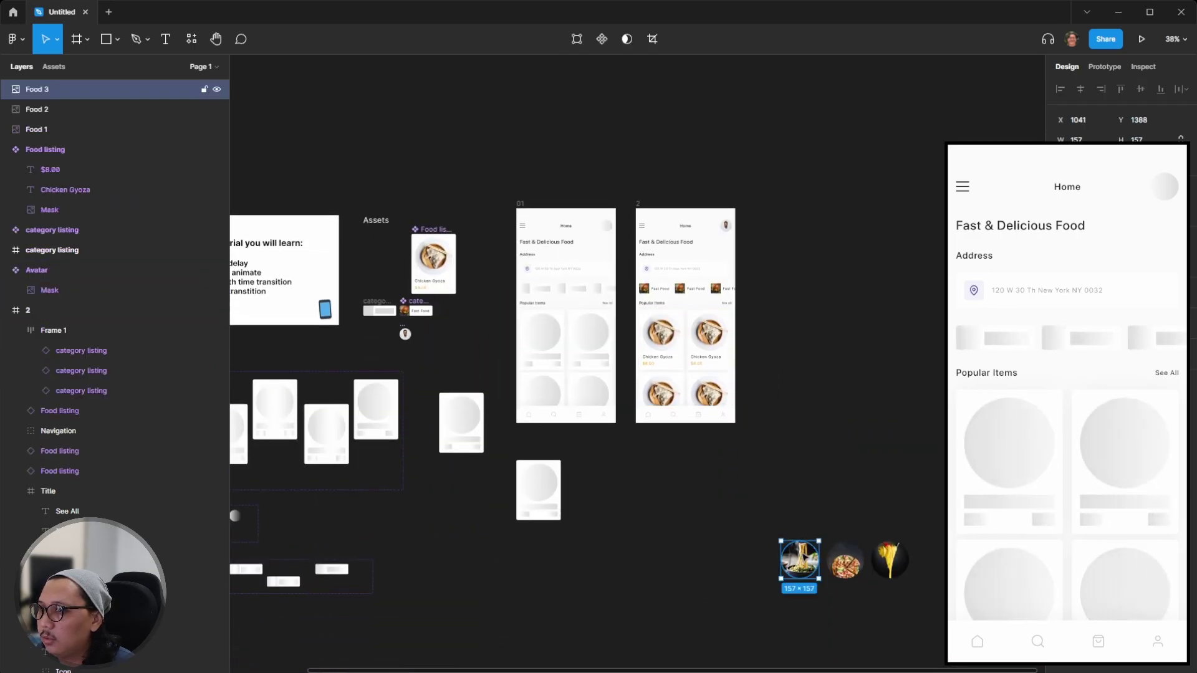
key(Return)
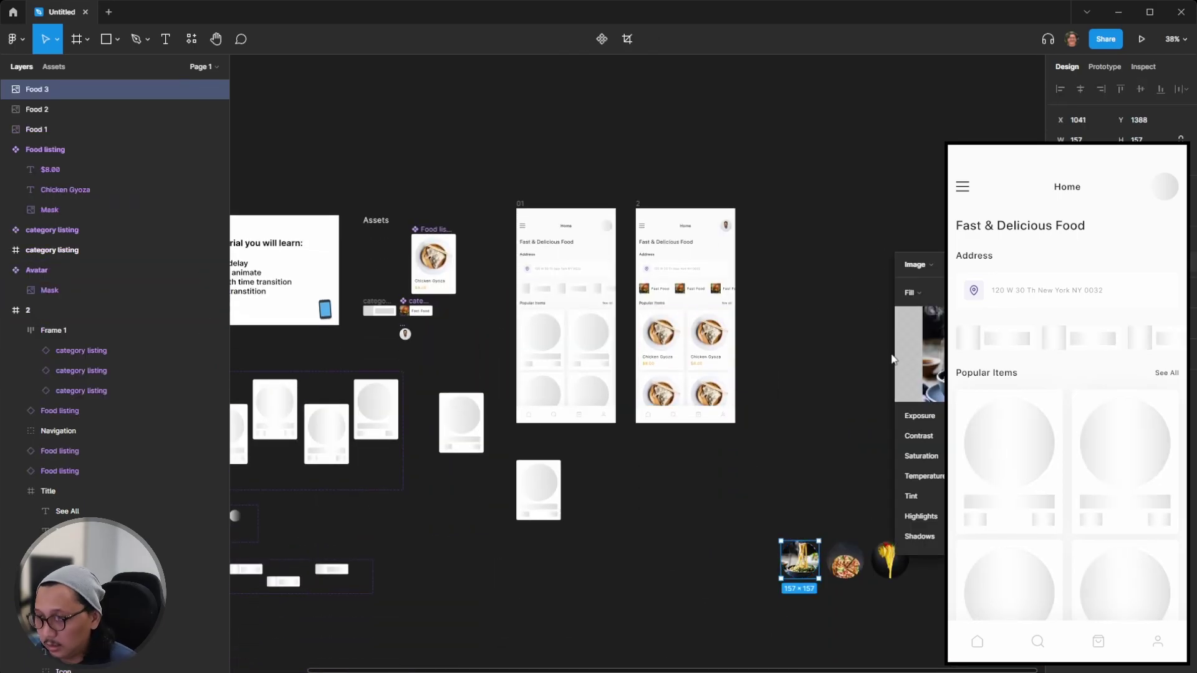
key(Escape)
key(Escape)
ctrl+click(717, 337)
key(ctrl+v)
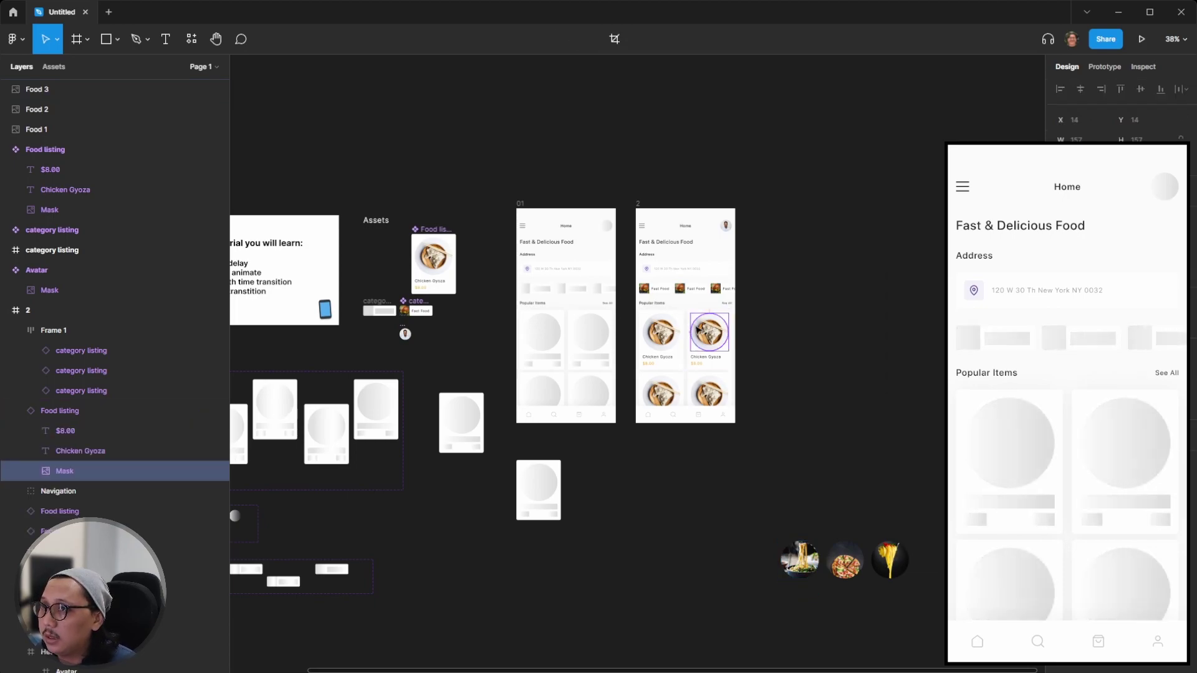
click(888, 382)
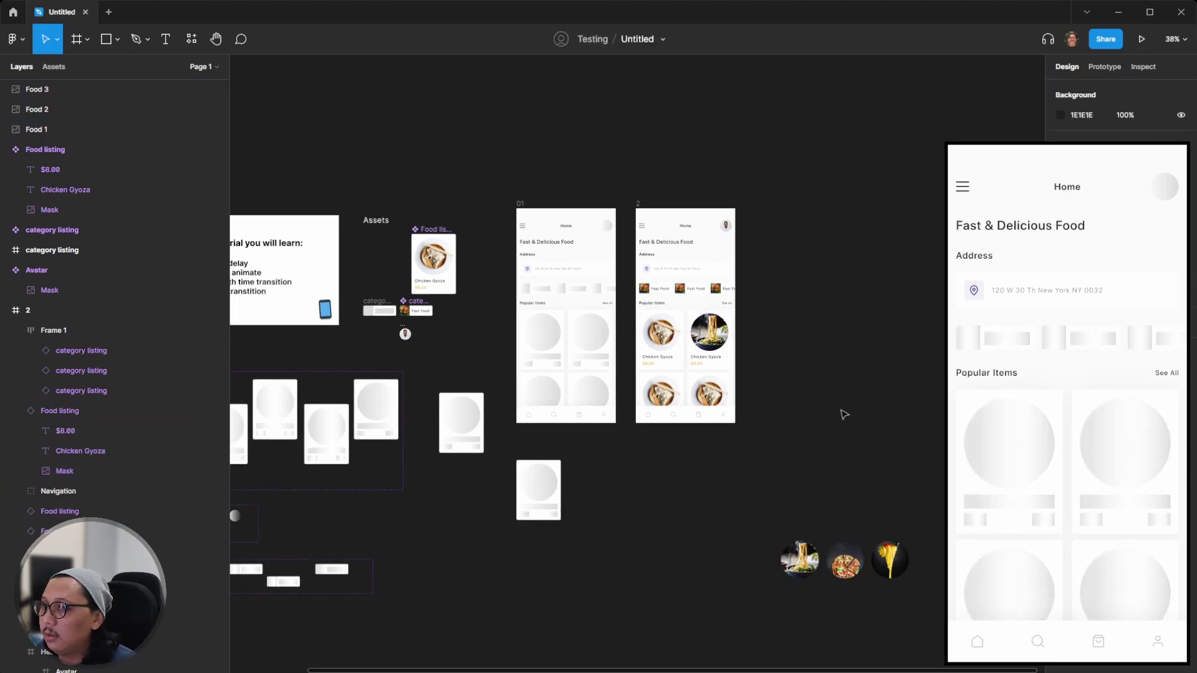
Copy the pizza image fill of Food 1 onto the picture circle of the lower-left Food listing in frame 2
click(846, 563)
key(Return)
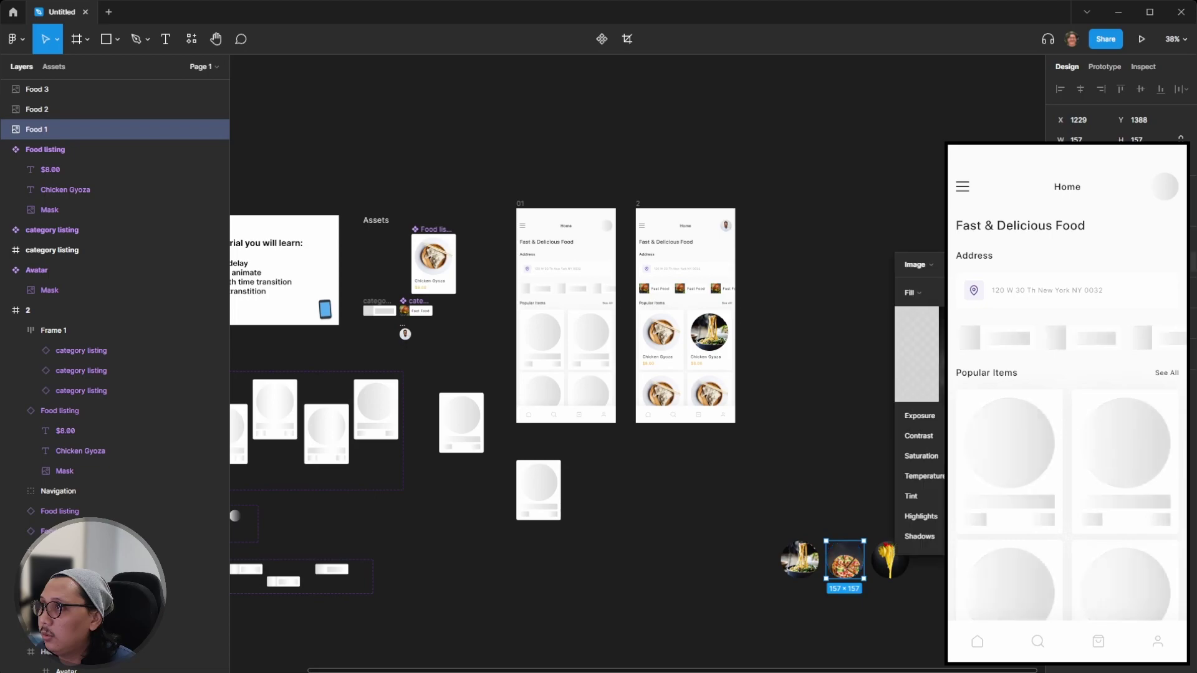
key(Escape)
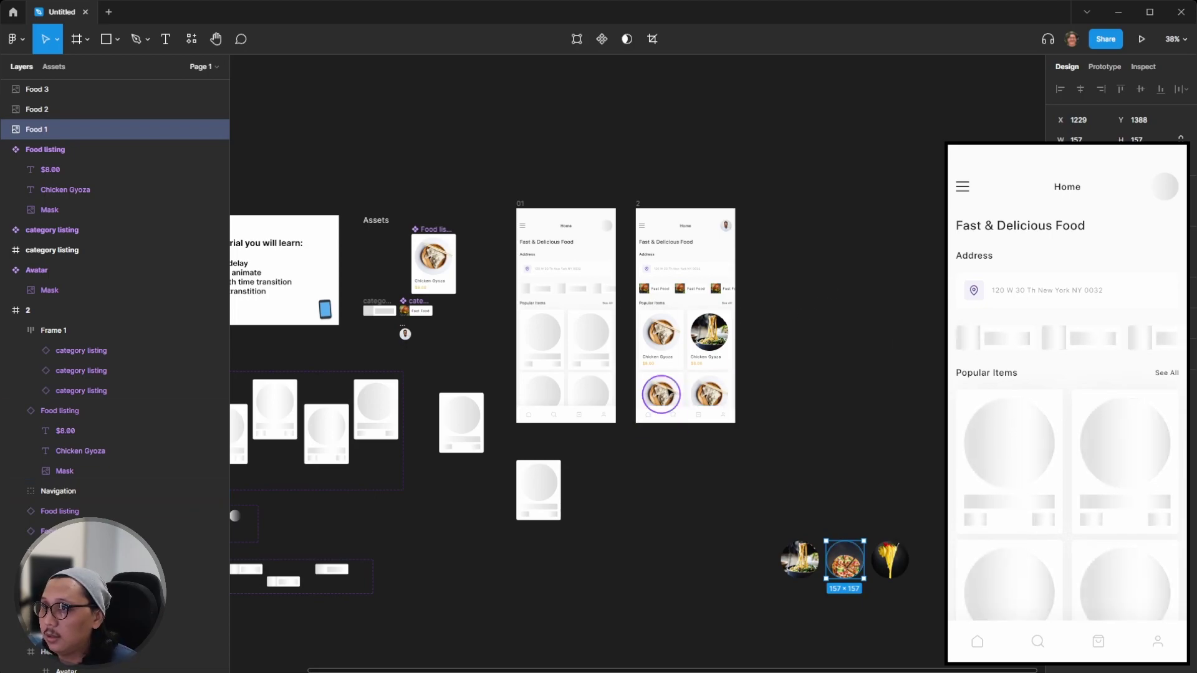
ctrl+click(670, 385)
key(ctrl+v)
key(Escape)
Copy the image fill of Food 2 onto the picture circle of the lower-right Food listing in frame 2
click(898, 563)
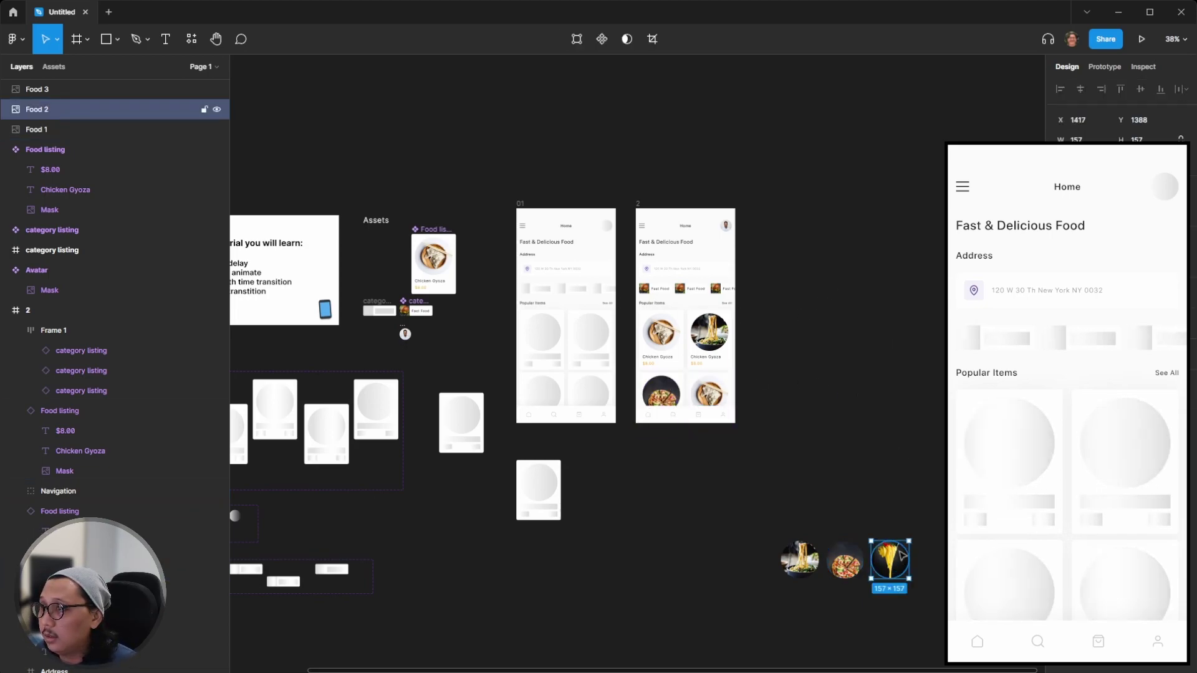
key(Return)
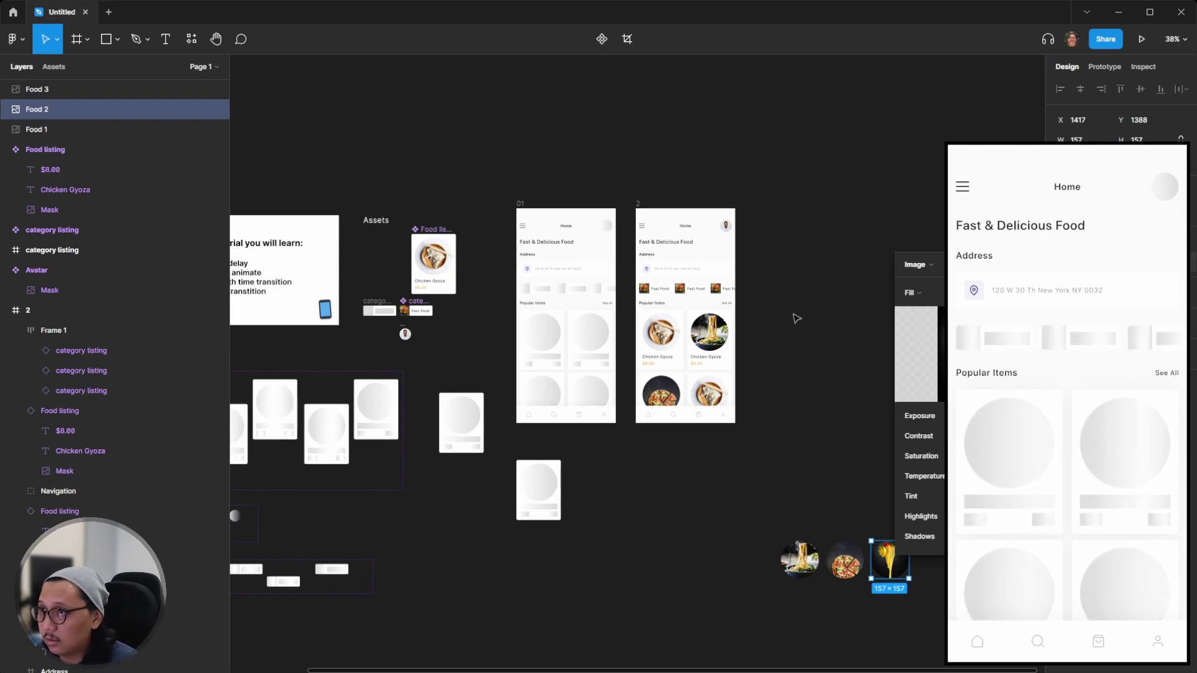
key(Escape)
ctrl+click(711, 390)
key(ctrl+v)
key(Escape)
Change the title of the upper-right Food listing in frame 2 to "Noodle"
scroll(739, 344, up, 2)
scroll(739, 344, up, 5)
double_click(683, 383)
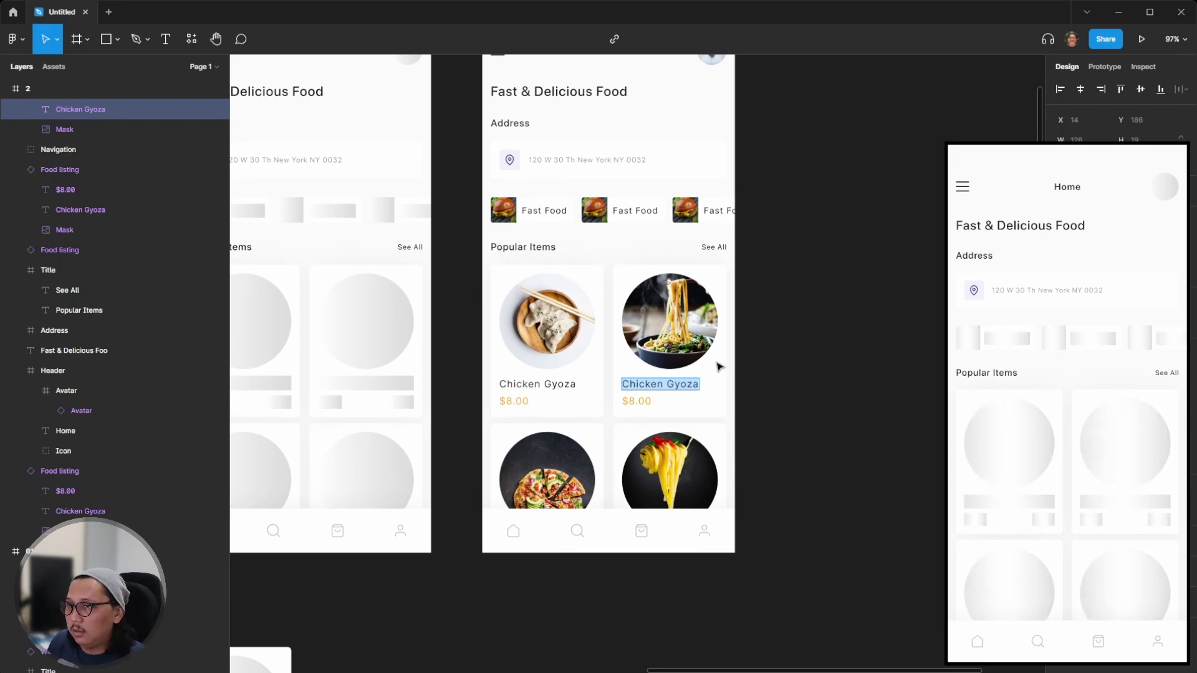
text(Noodle)
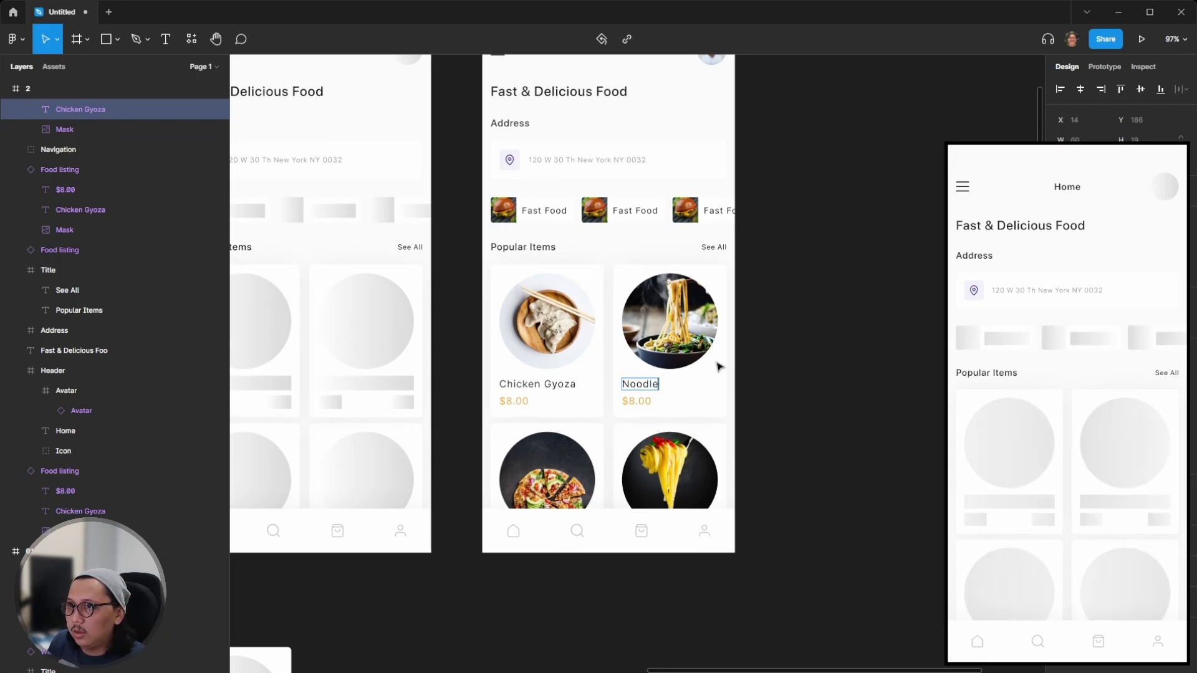
click(901, 415)
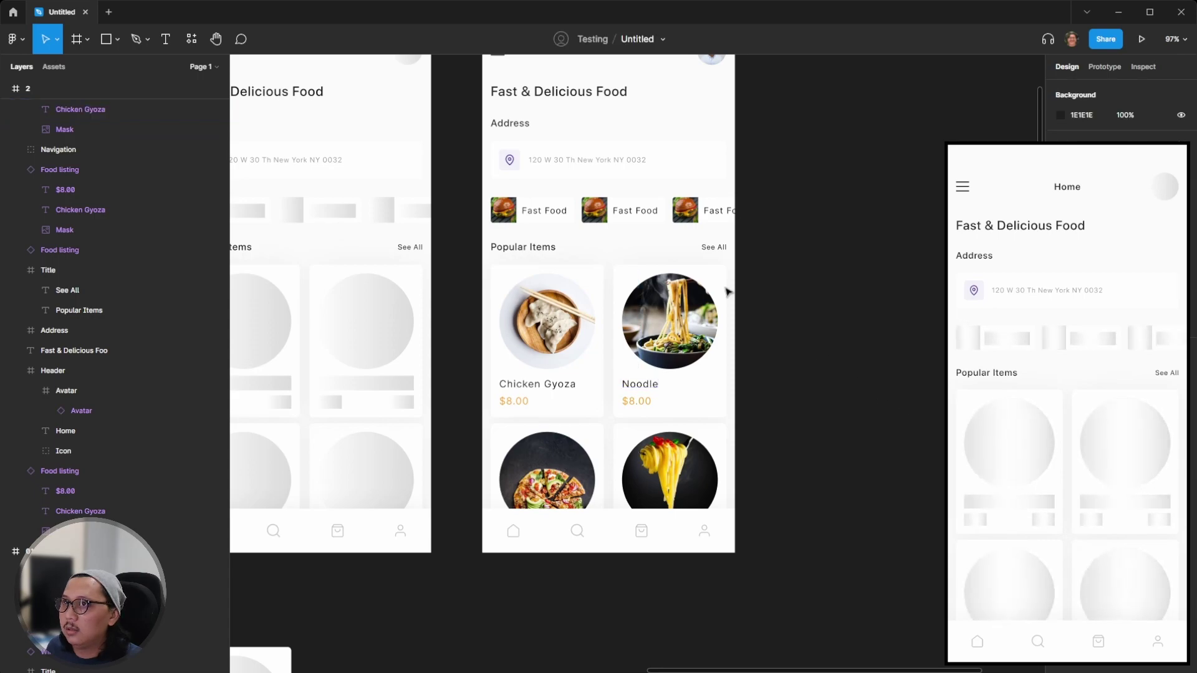
Change the labels of the second and third category listings in frame 2 to "Drink" and "snacks"
click(617, 213)
double_click(628, 215)
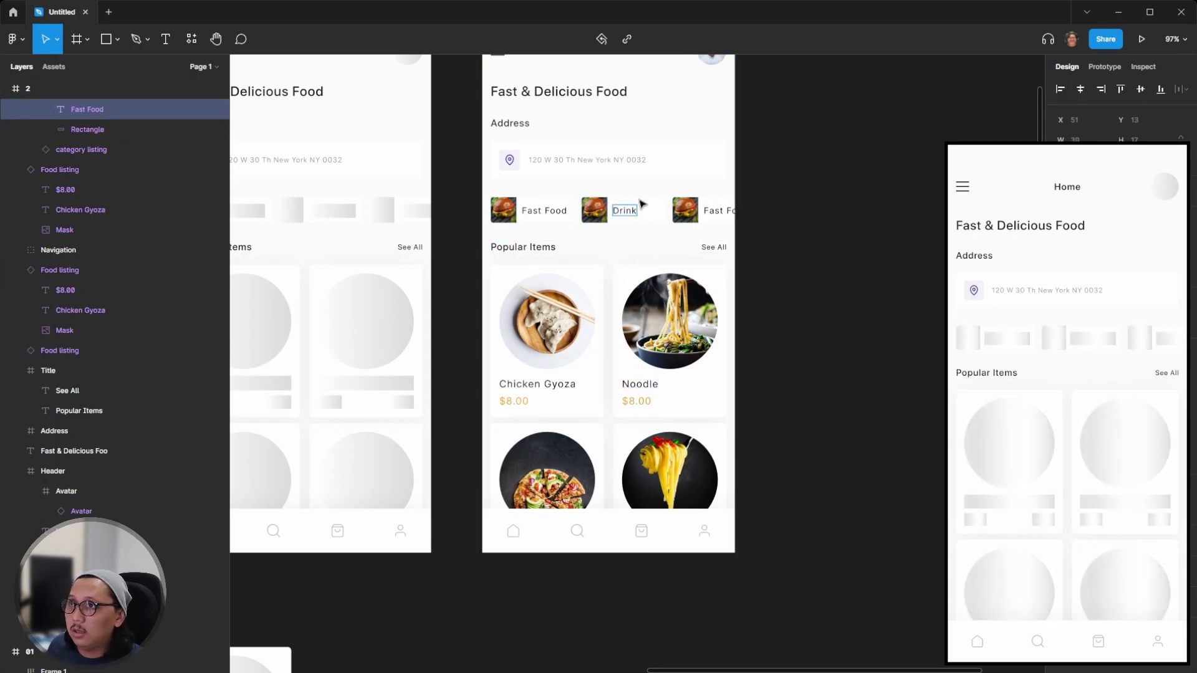
double_click(729, 213)
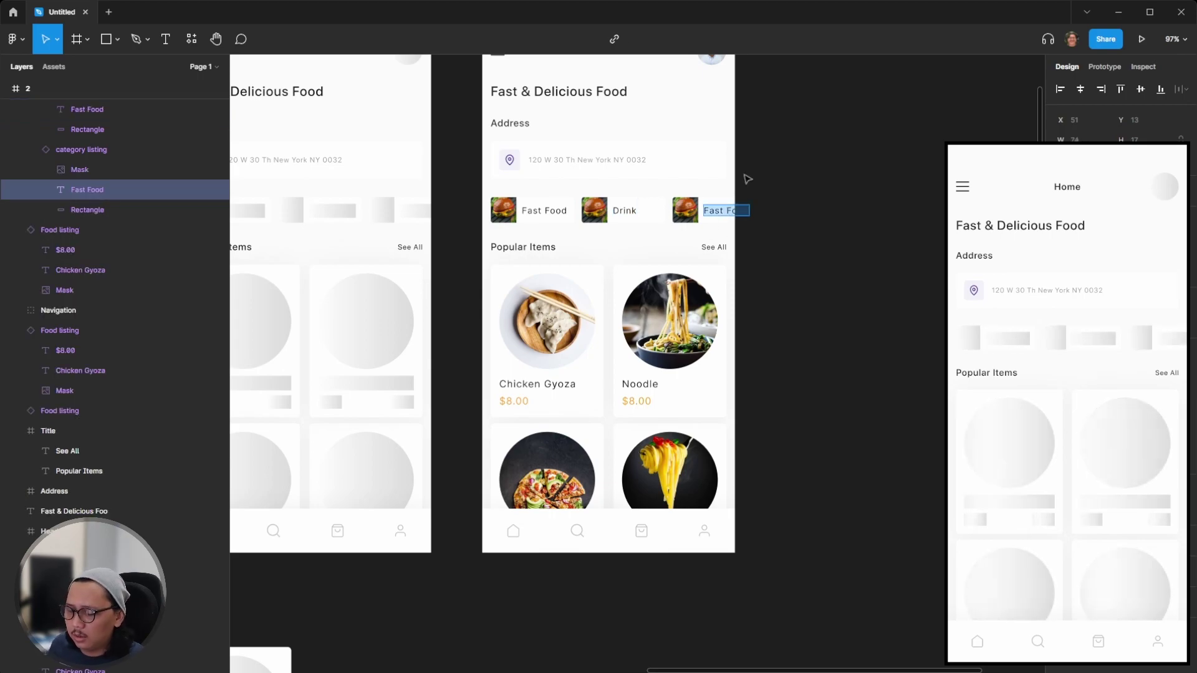
click(835, 216)
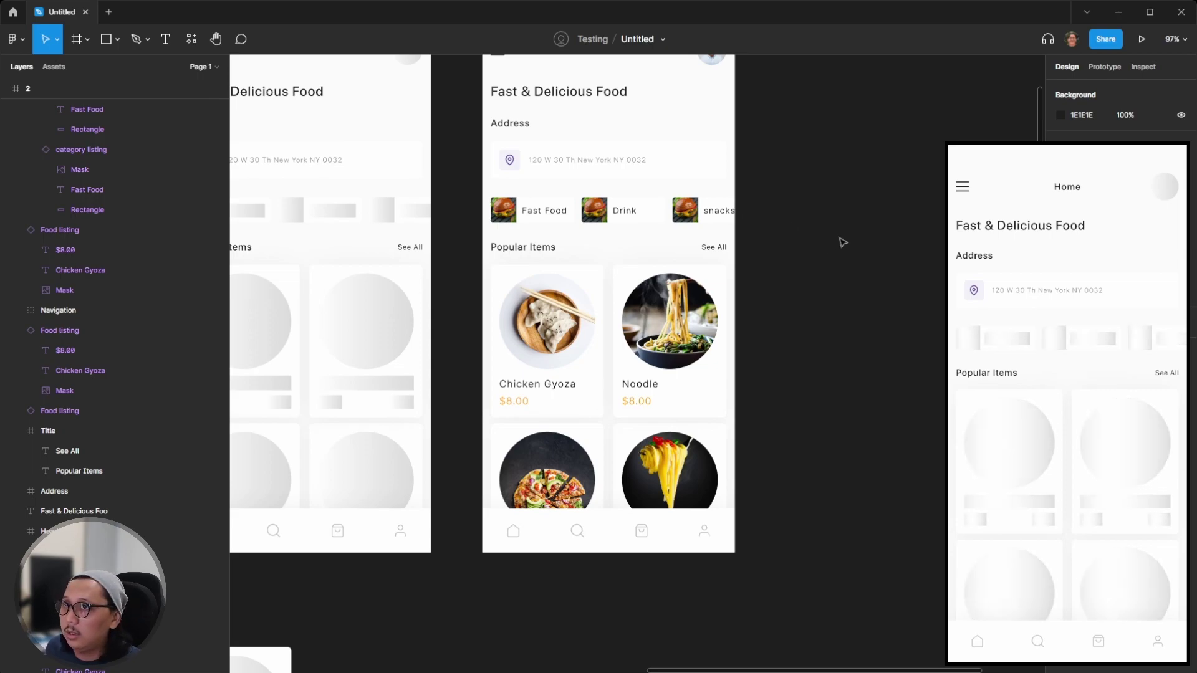
Run the Unsplash plugin on the Drink category's thumbnail and search it for "drink"
click(605, 215)
key(ctrl+slash)
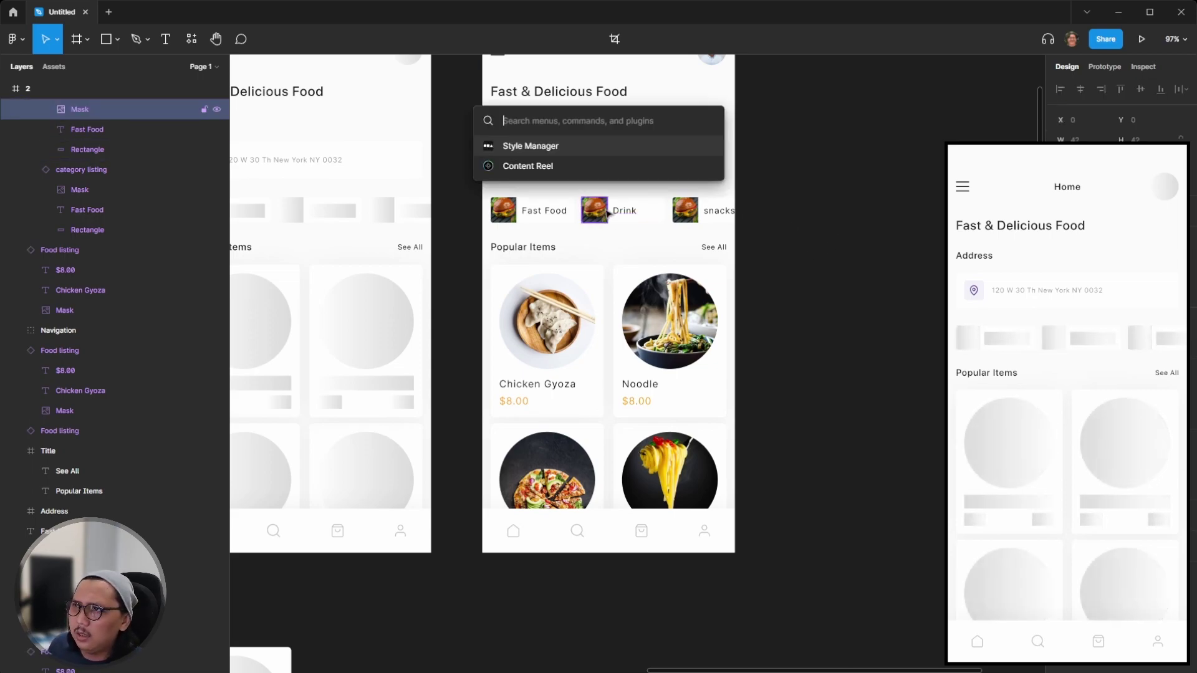
text(conte)
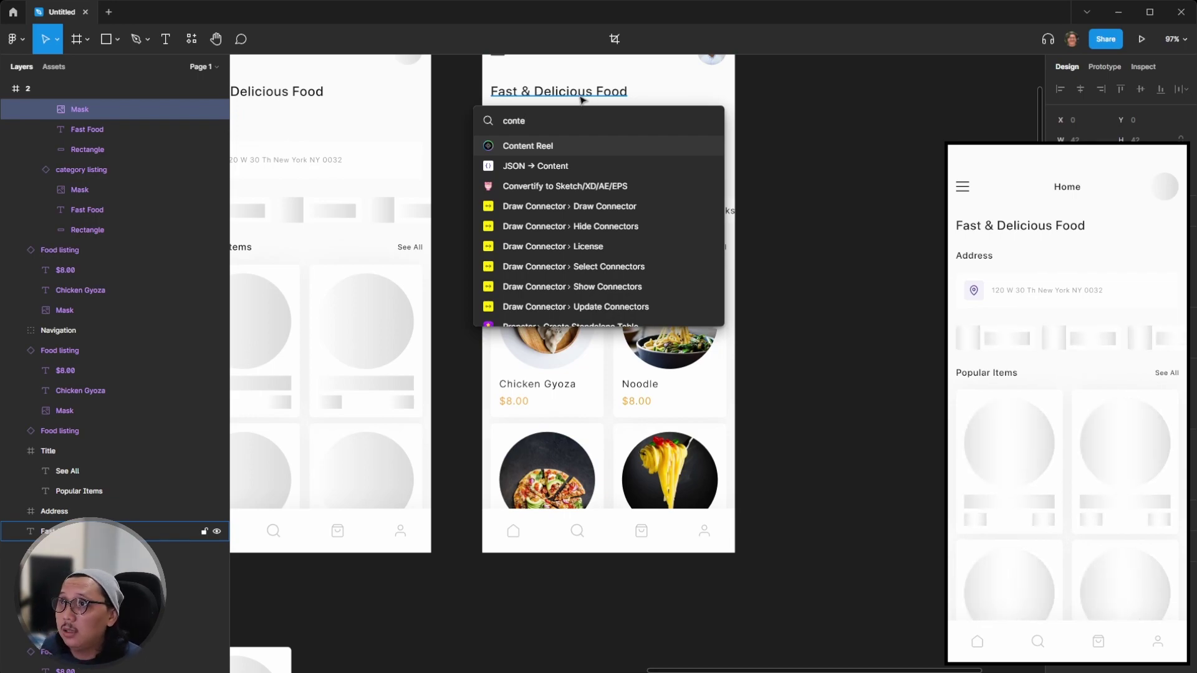
text(Uns)
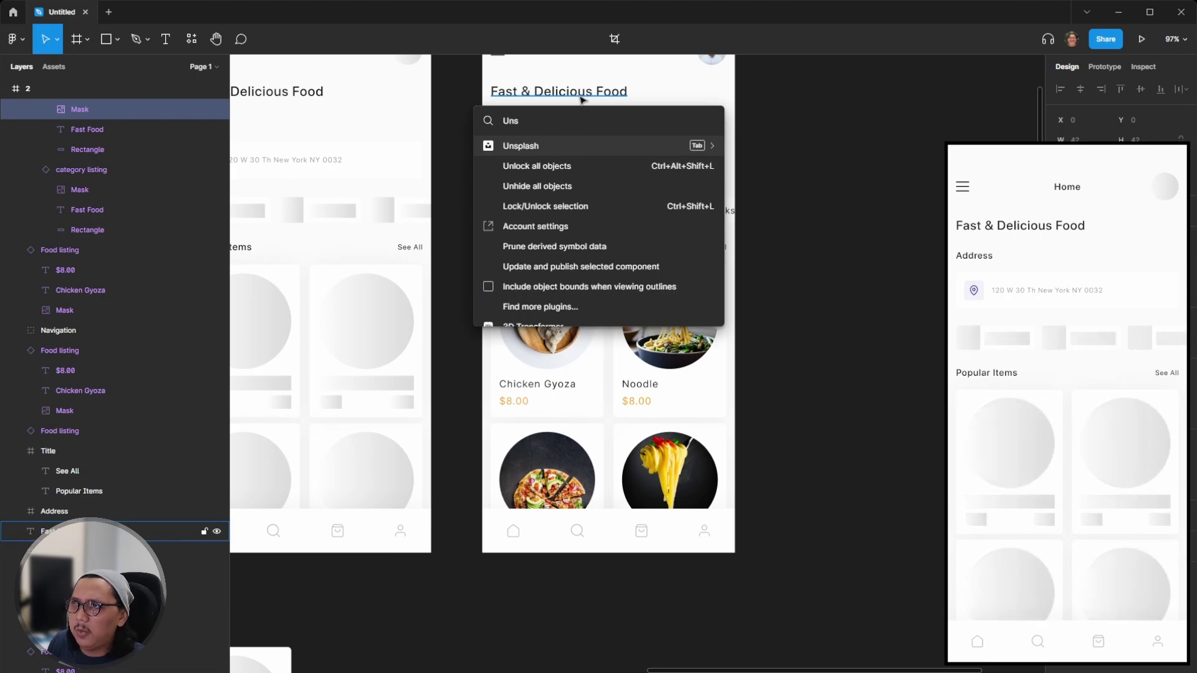
key(Return)
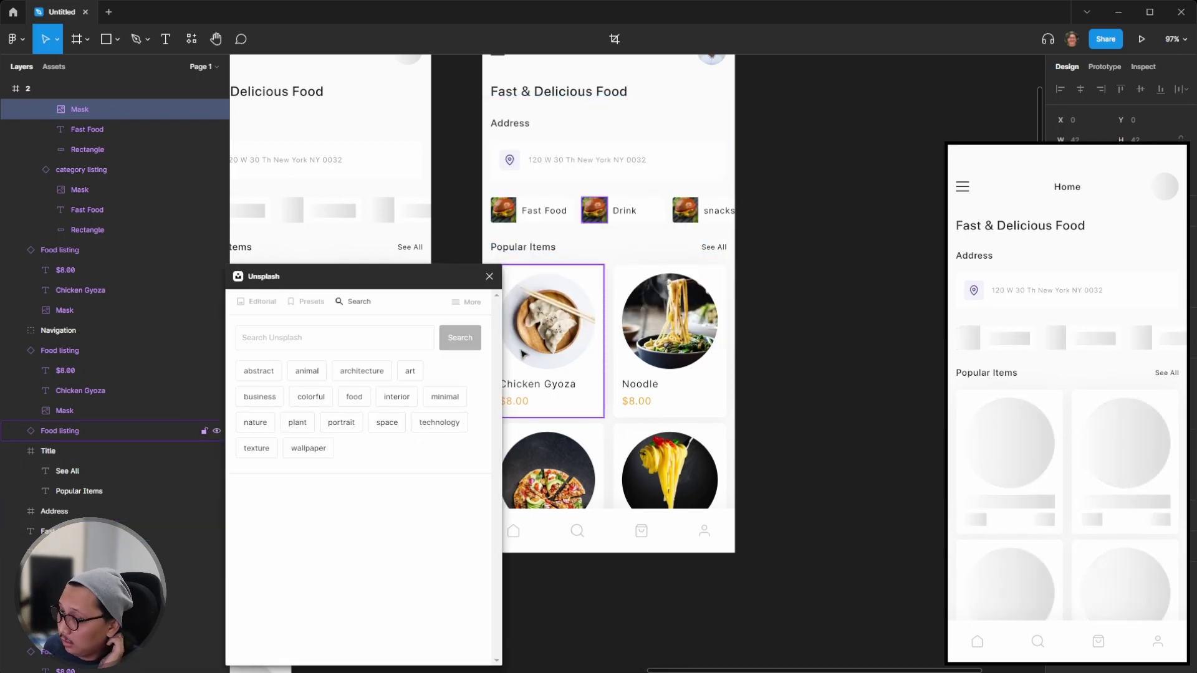
click(306, 333)
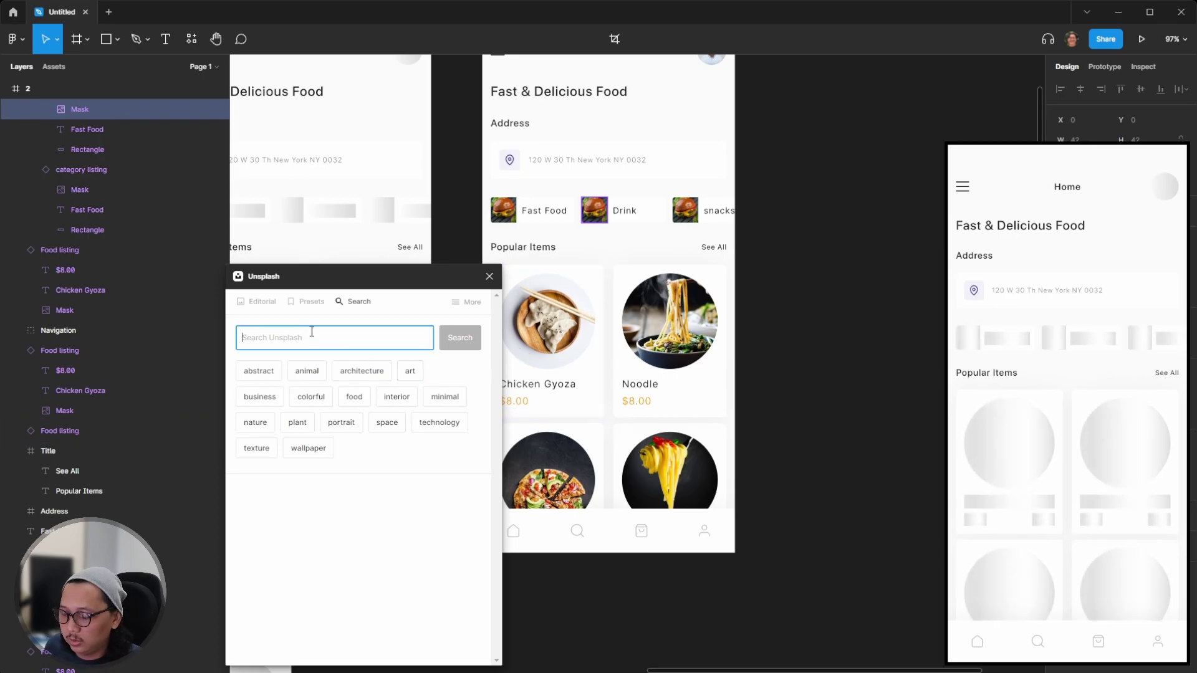
text(drink)
key(Return)
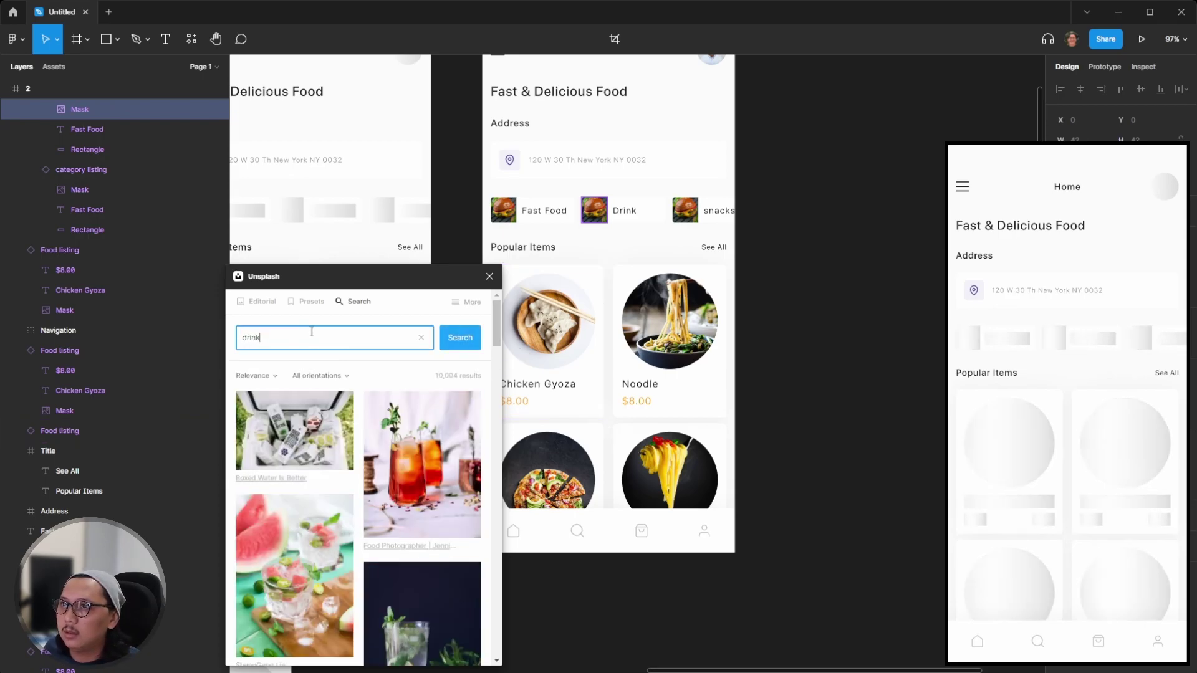
Fill the Drink category's thumbnail with the Unsplash photo of red iced drinks
scroll(310, 349, down, 3)
click(847, 309)
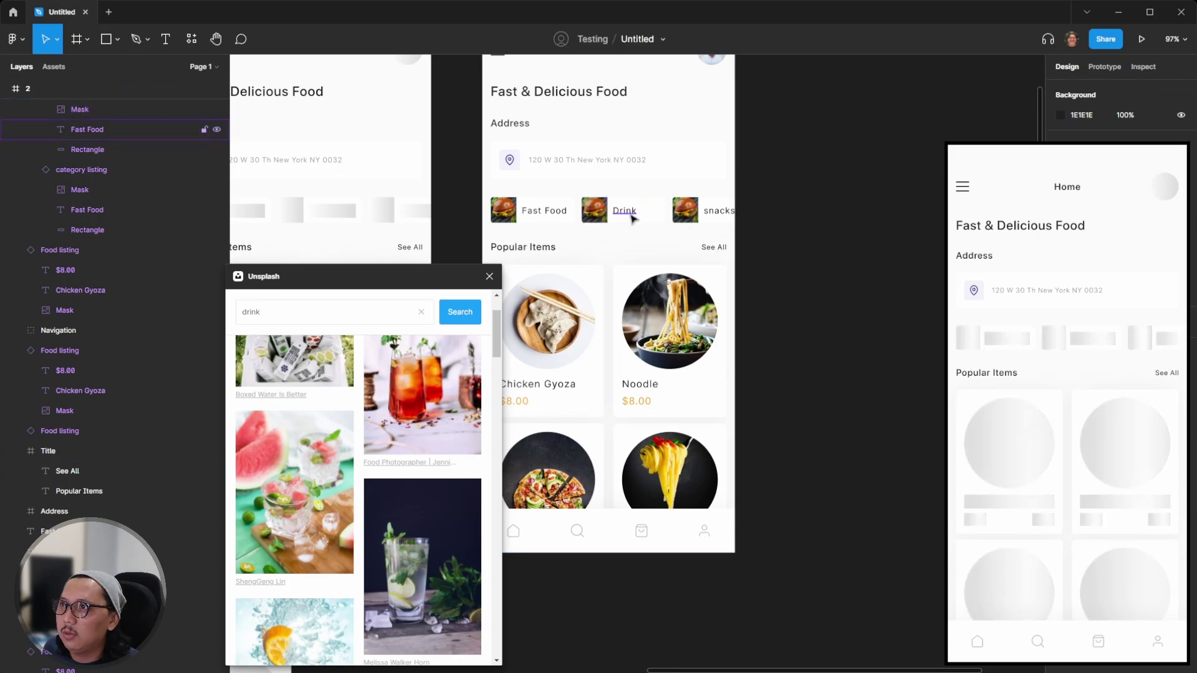
click(504, 210)
click(418, 403)
click(860, 273)
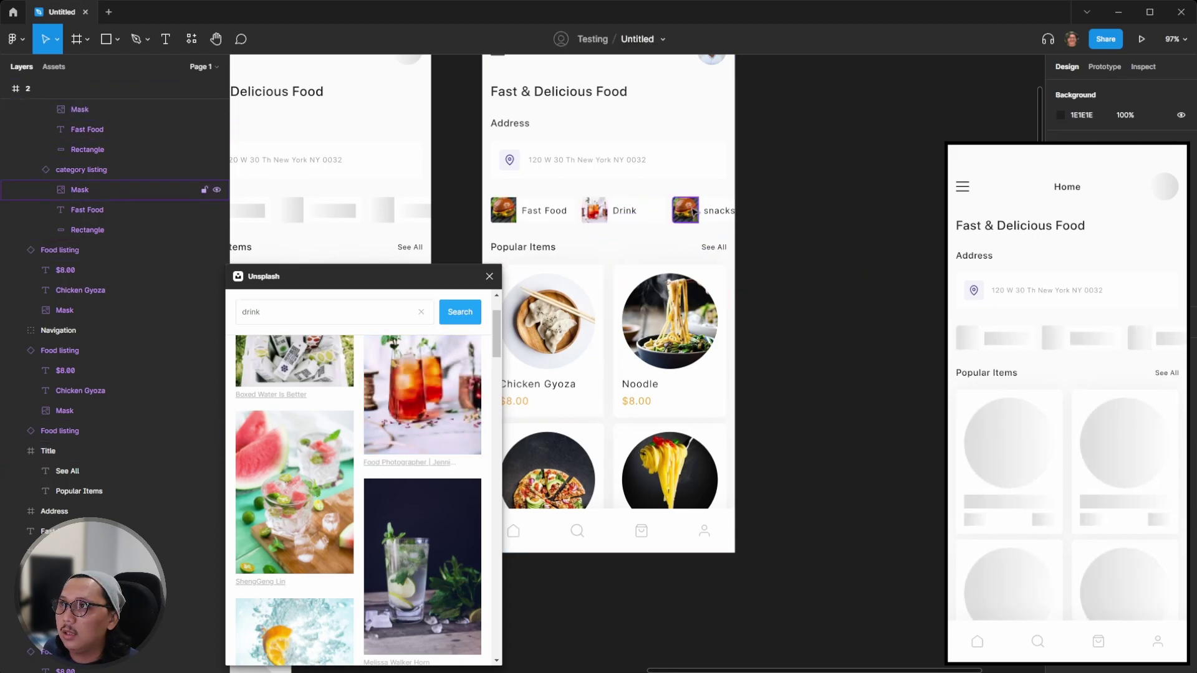
Search Unsplash for "Snack", fill the snacks category's thumbnail with the photo of cookies in a pink bowl, and close the plugin
click(694, 212)
click(273, 318)
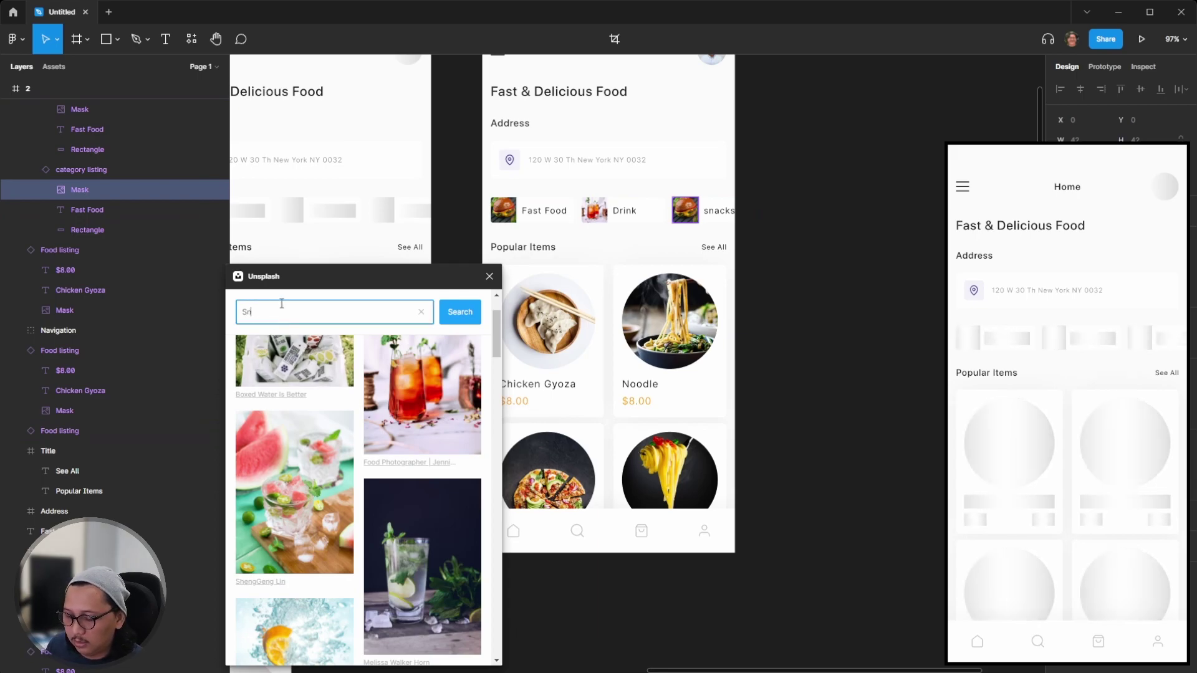
key(Return)
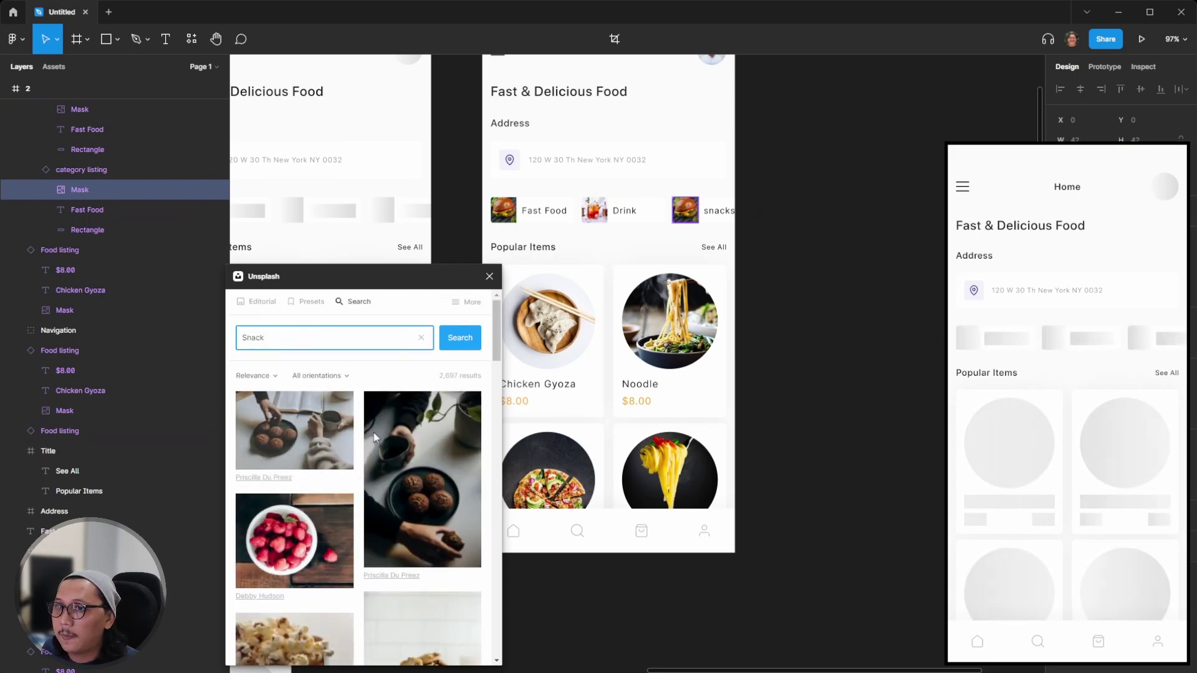
scroll(452, 497, down, 2)
click(452, 497)
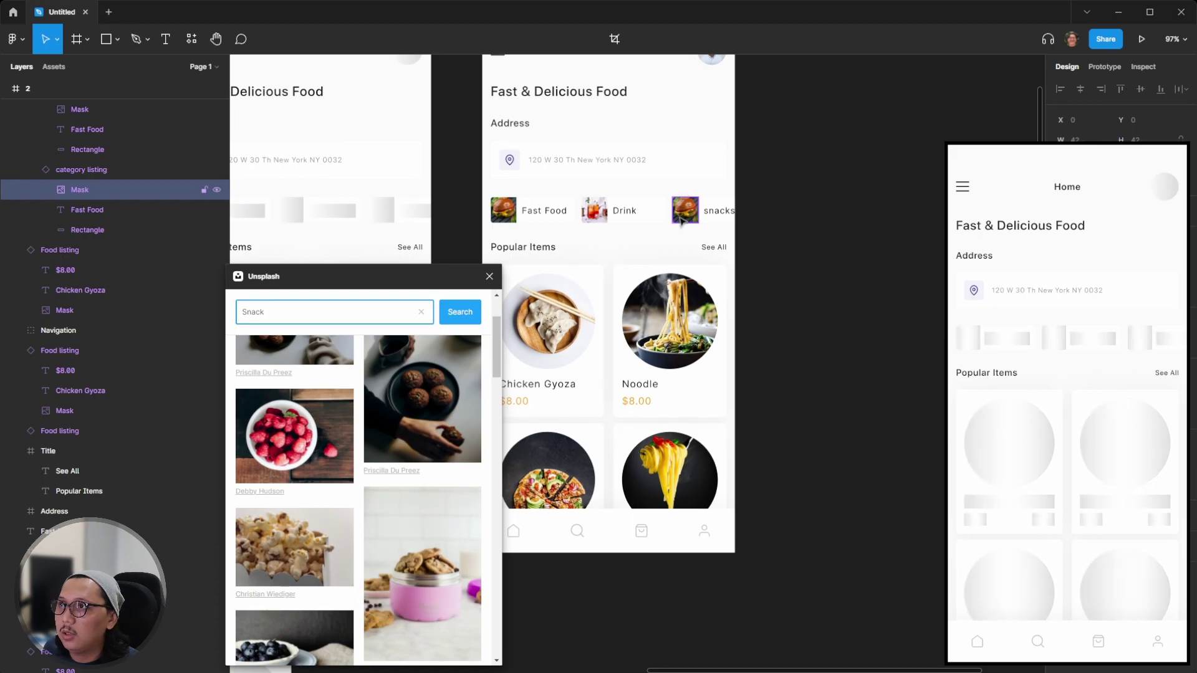
click(865, 415)
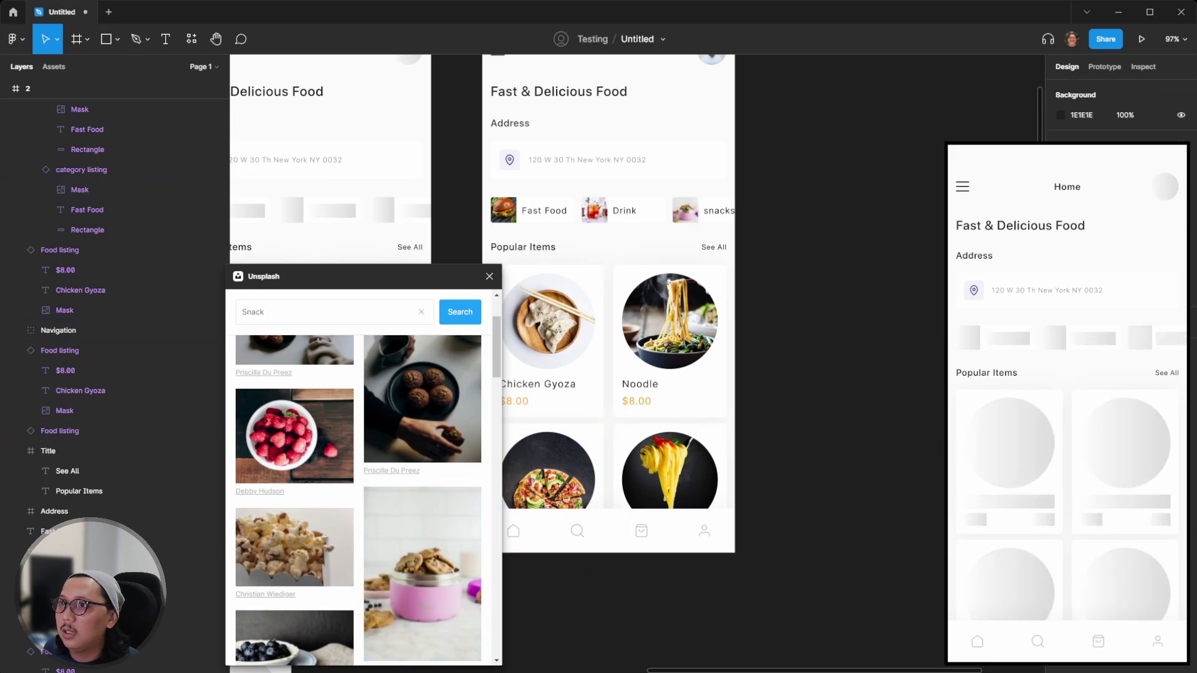
click(490, 276)
Move frame 2 slightly to the right to widen its gap from frame 01
scroll(814, 357, down, 2)
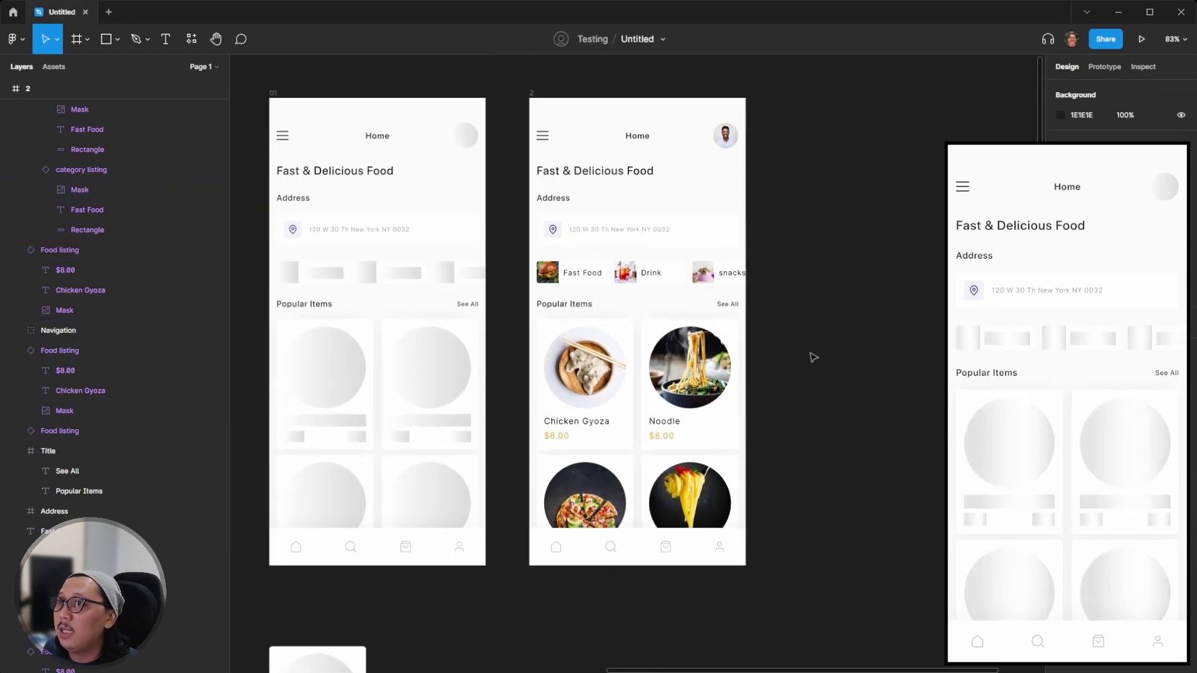
scroll(811, 355, up, 3)
scroll(811, 355, left, 3)
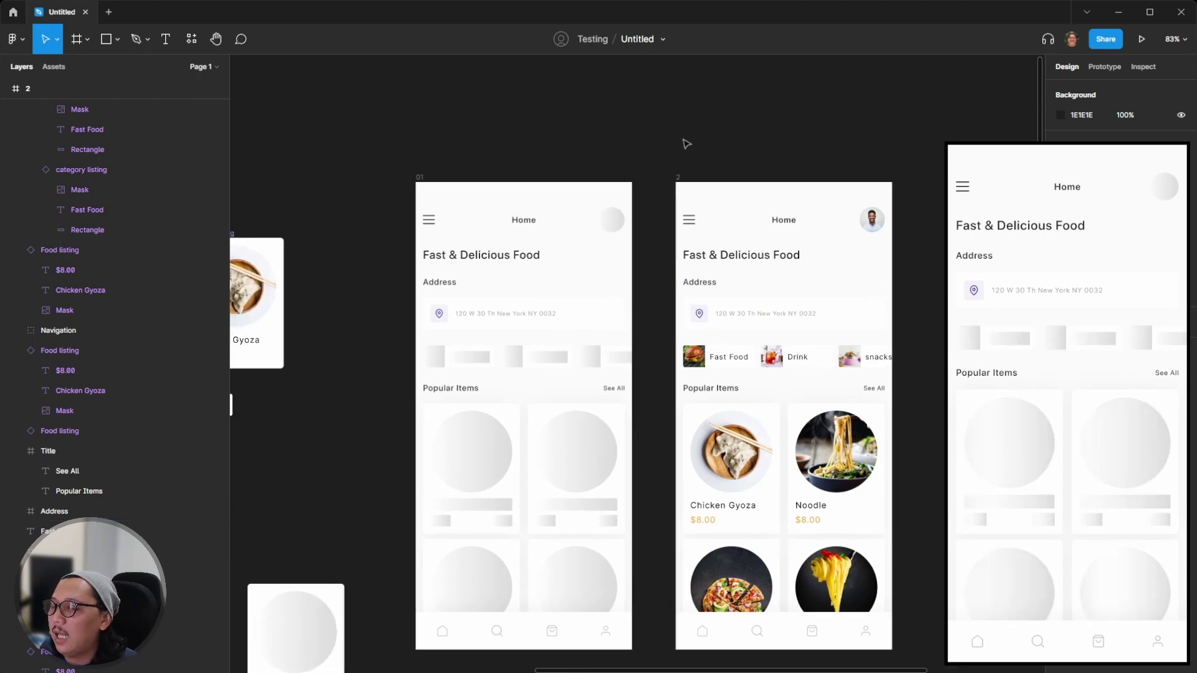
scroll(689, 138, down, 1)
drag(673, 137, 695, 138)
click(828, 115)
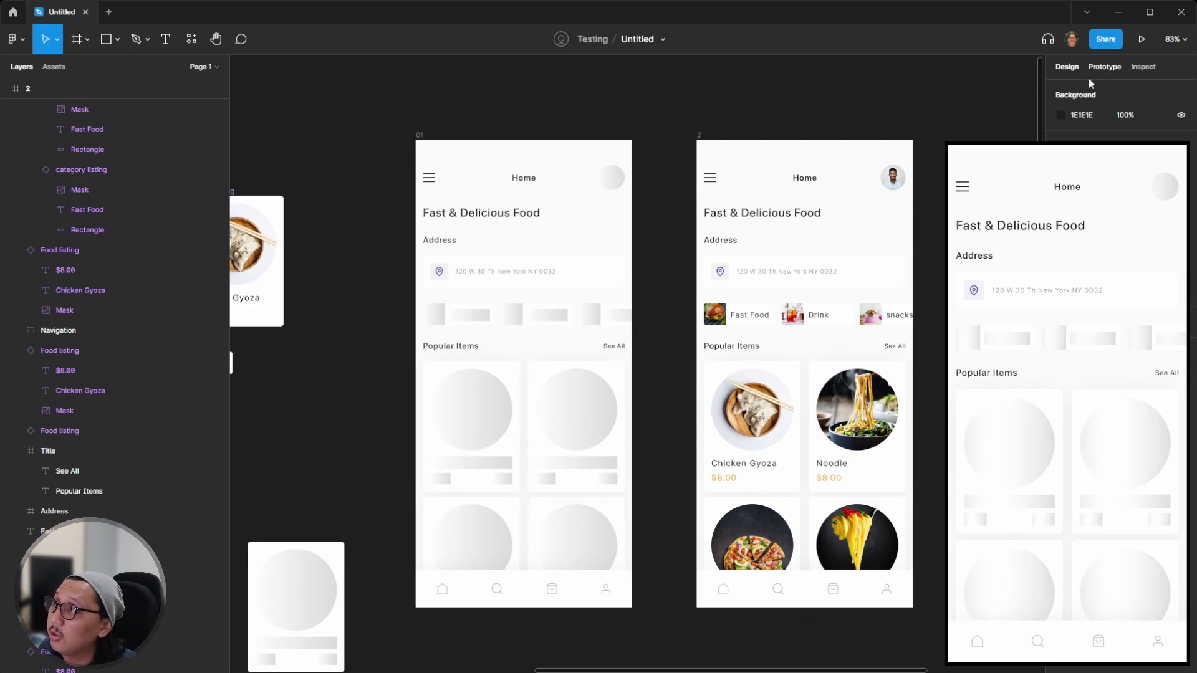
Try to link frame 01 to frame 2 with a prototype connection and choose its trigger
click(1105, 67)
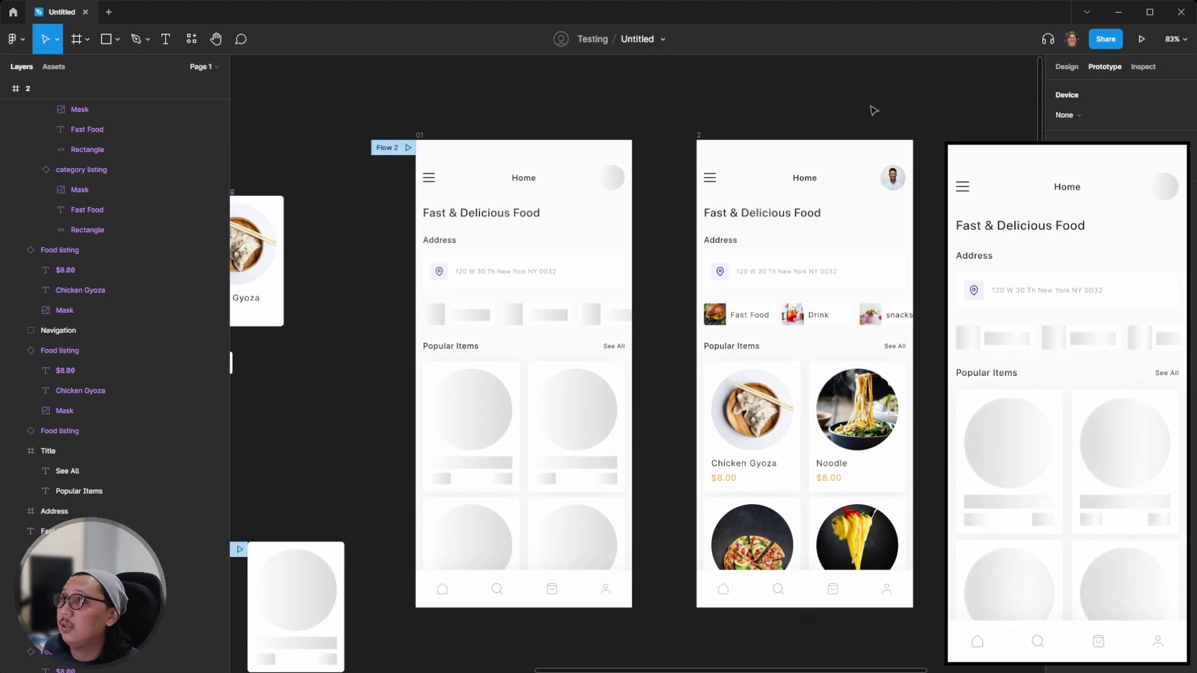
click(420, 138)
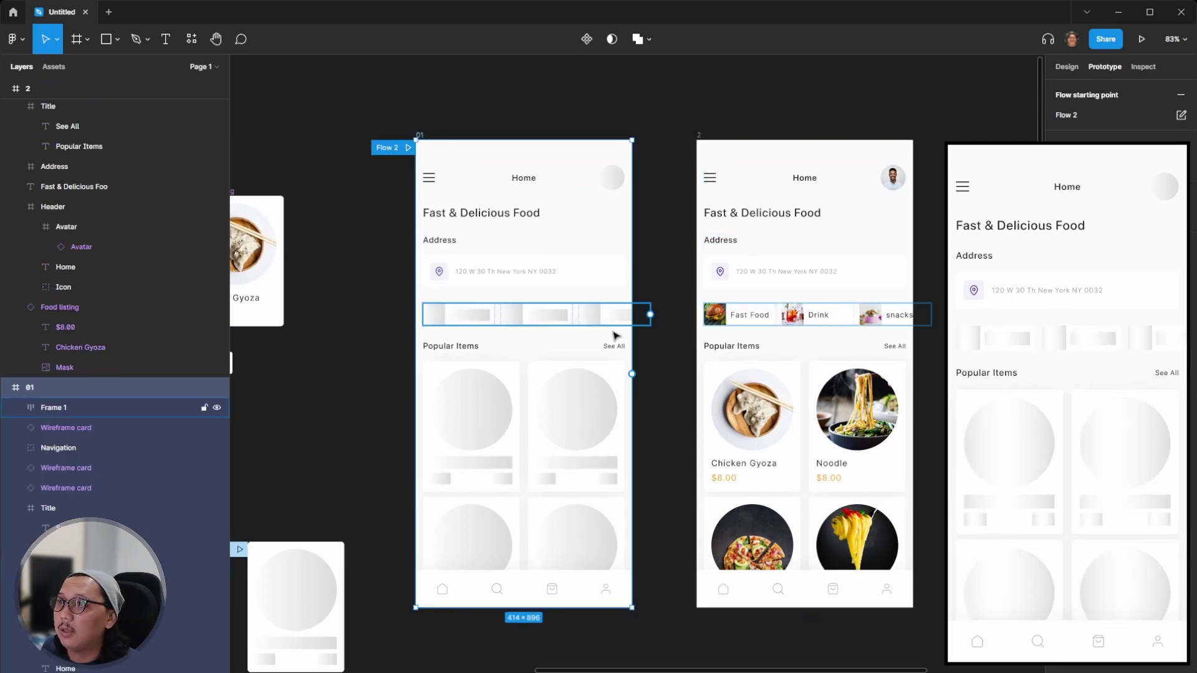
drag(632, 374, 701, 377)
click(934, 198)
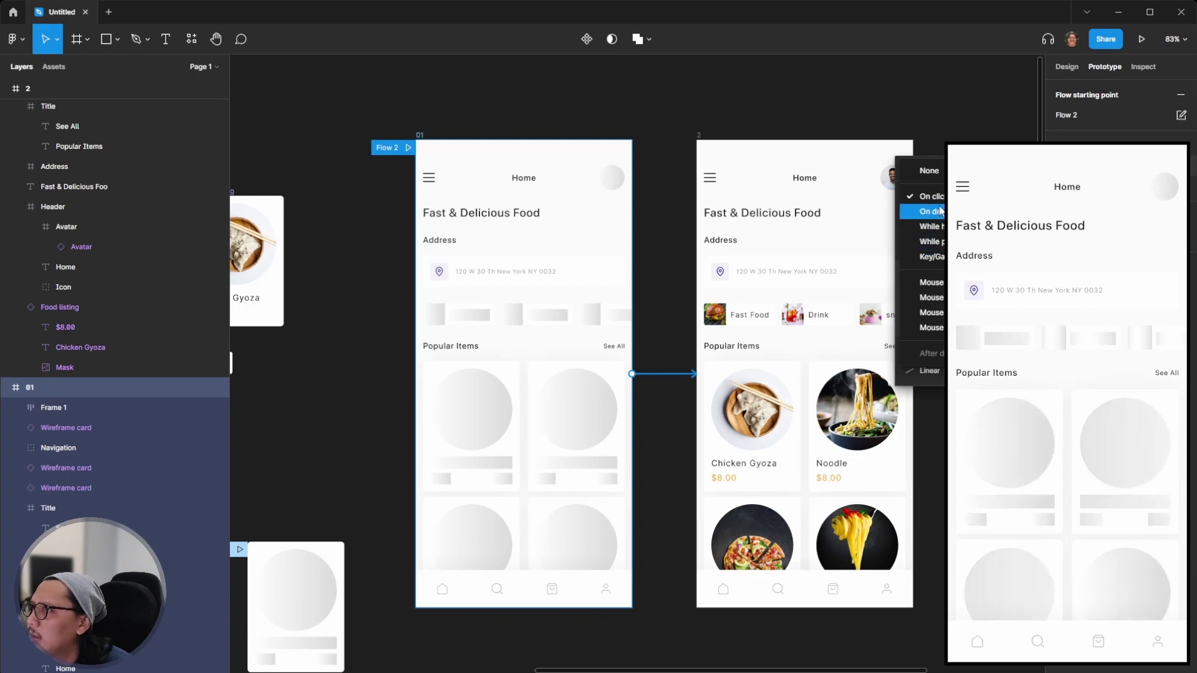
click(901, 104)
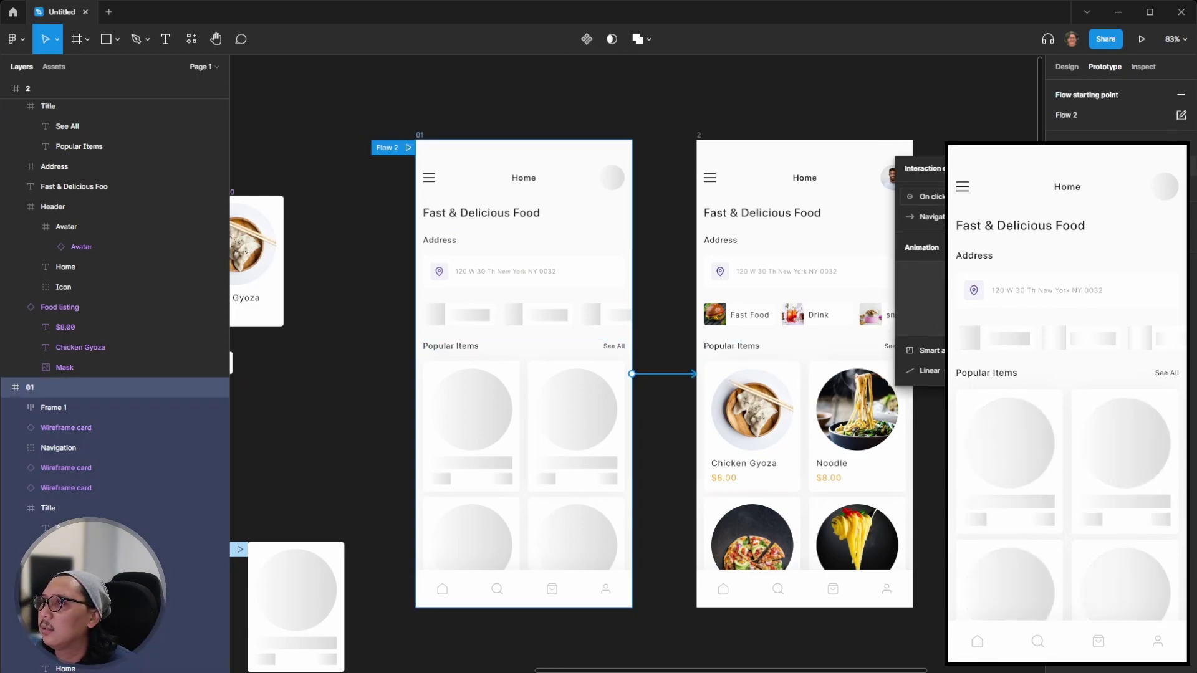
click(934, 197)
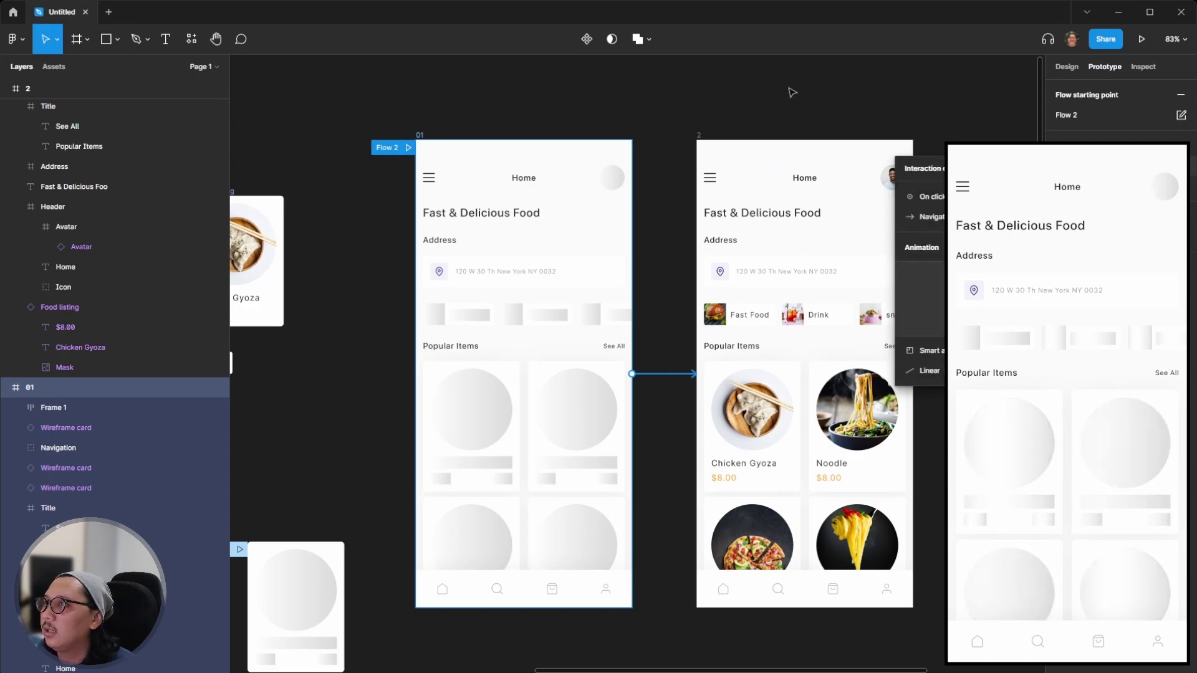
scroll(773, 98, right, 3)
click(772, 98)
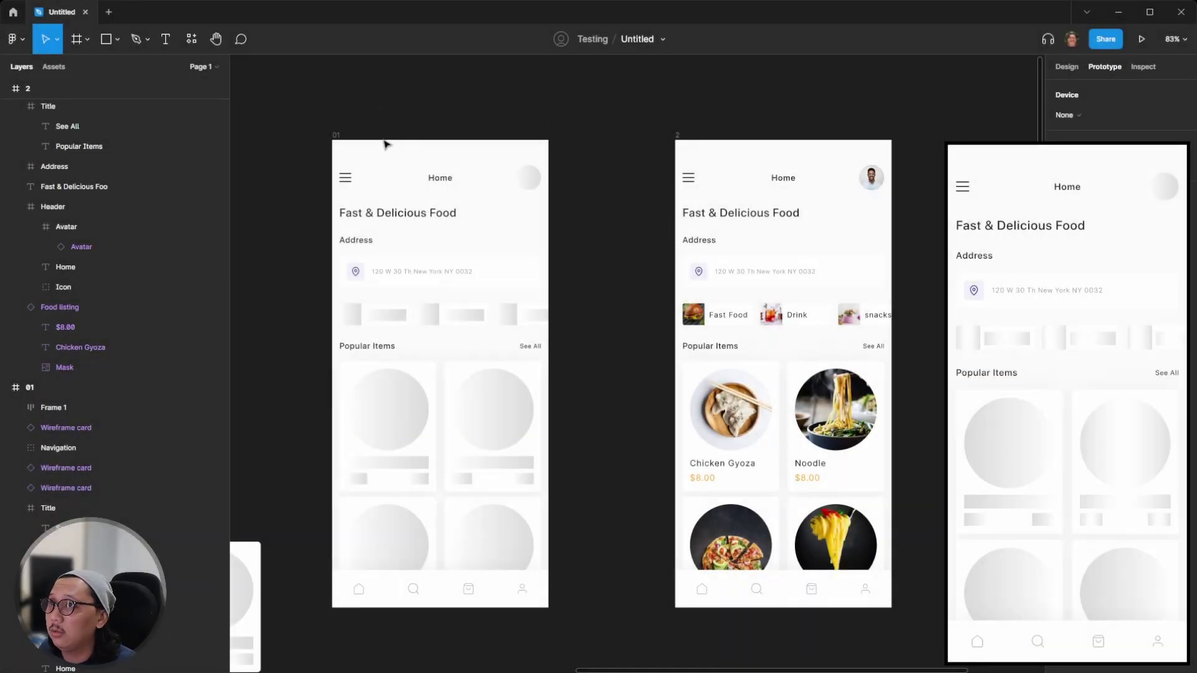
Connect frame 01 to frame 2 in the prototype with an After delay trigger that navigates using Smart animate
click(337, 135)
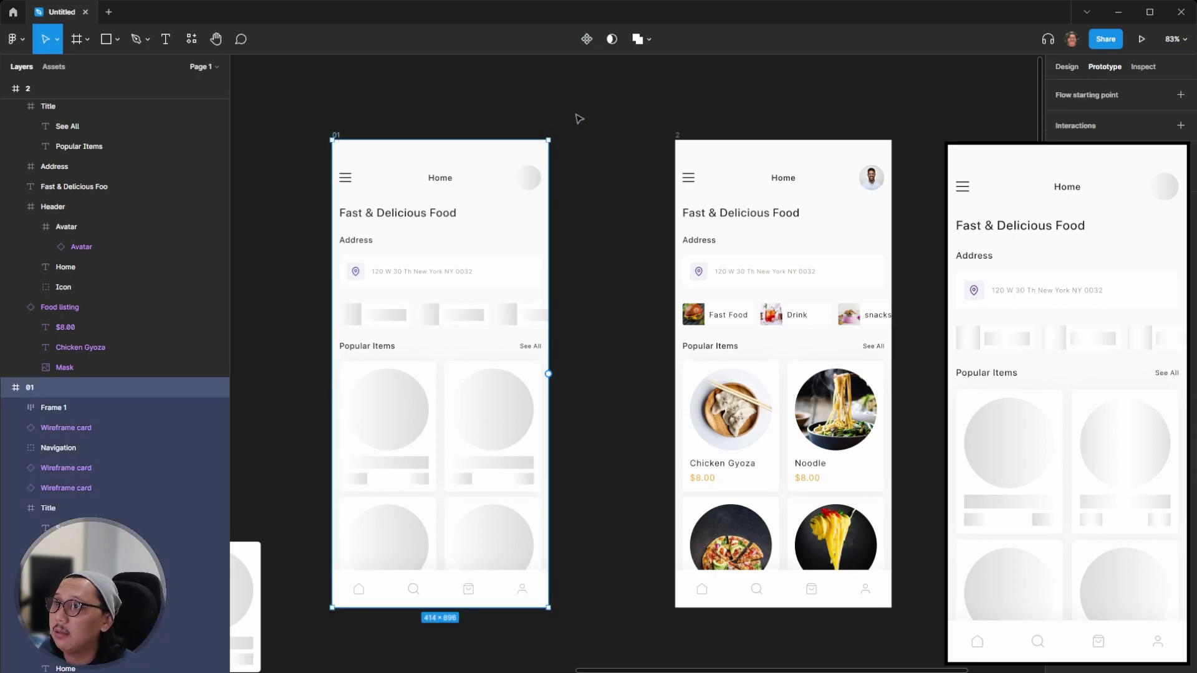
drag(549, 374, 696, 385)
click(924, 177)
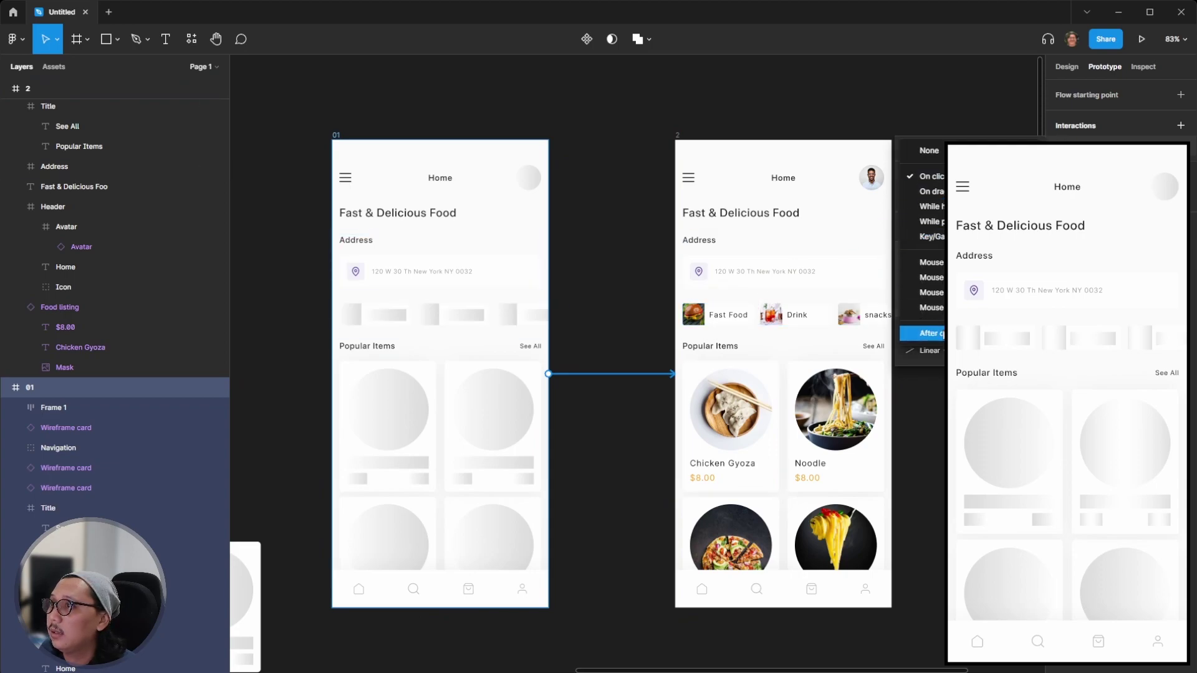
click(917, 309)
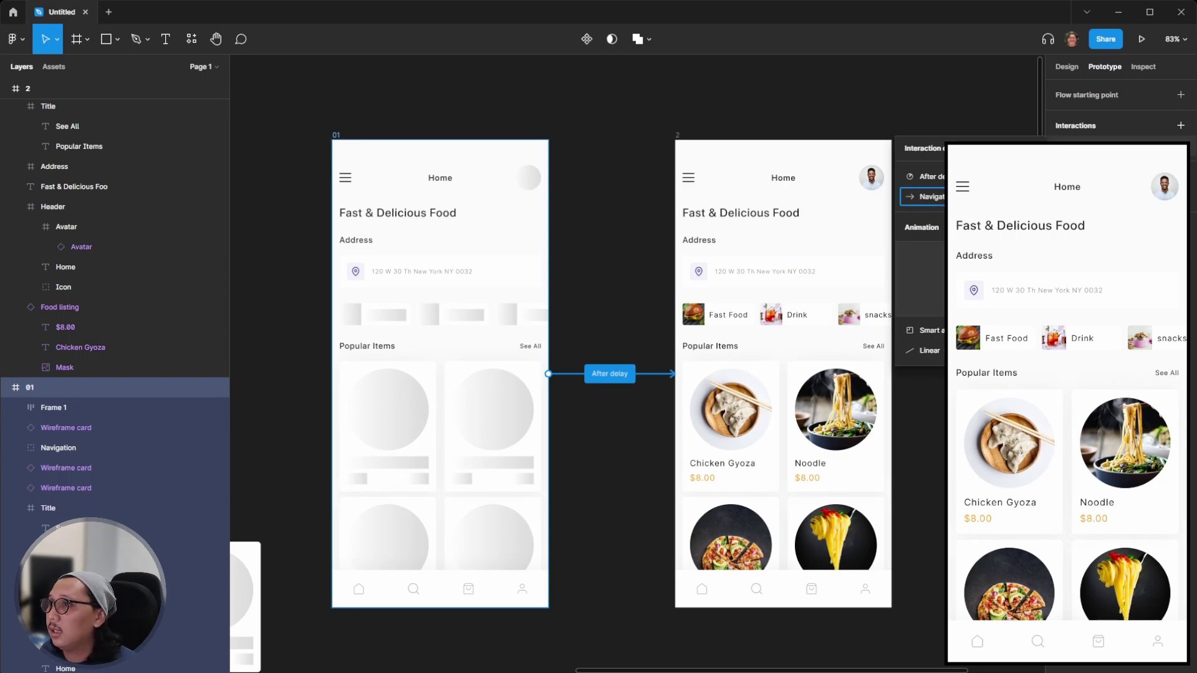
key(Escape)
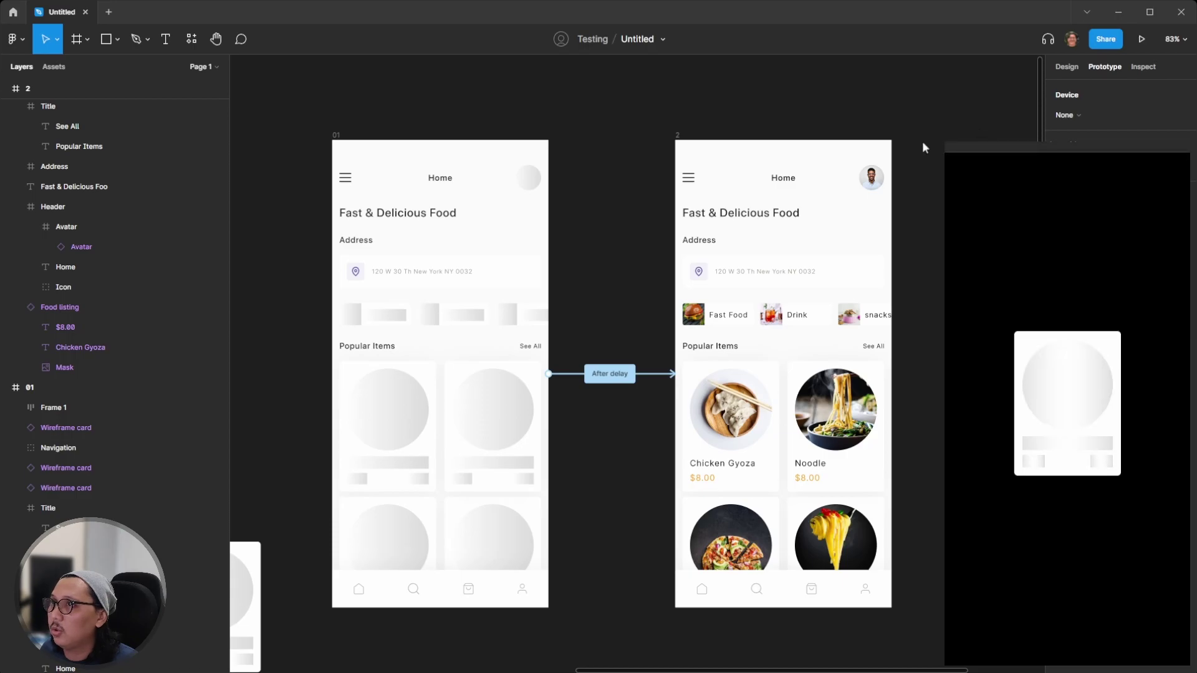
Remove the flow starting point from the standalone wireframe card and add a flow starting point to frame 01
scroll(636, 113, down, 3)
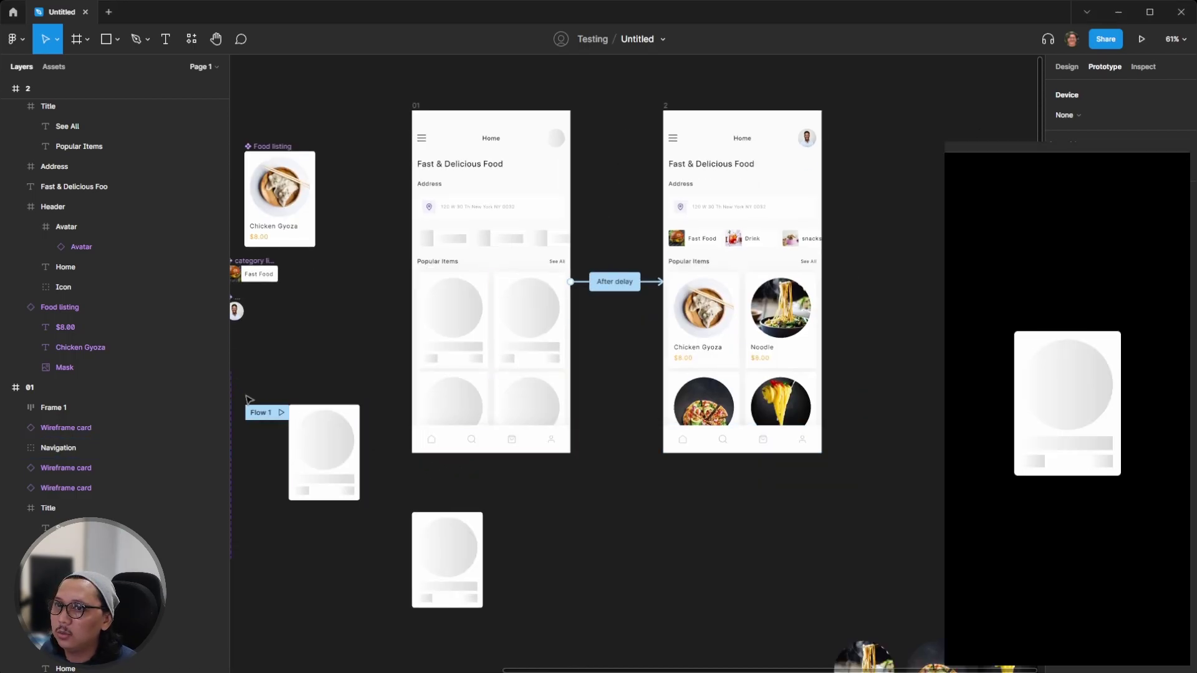
click(300, 424)
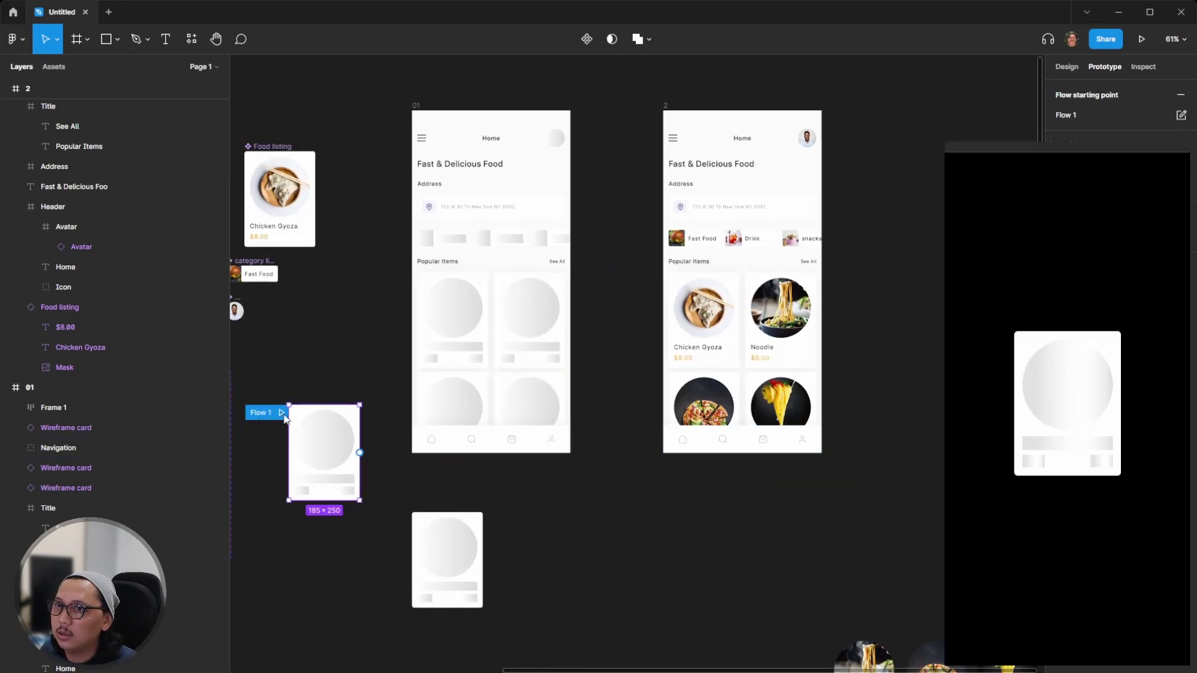
click(1179, 95)
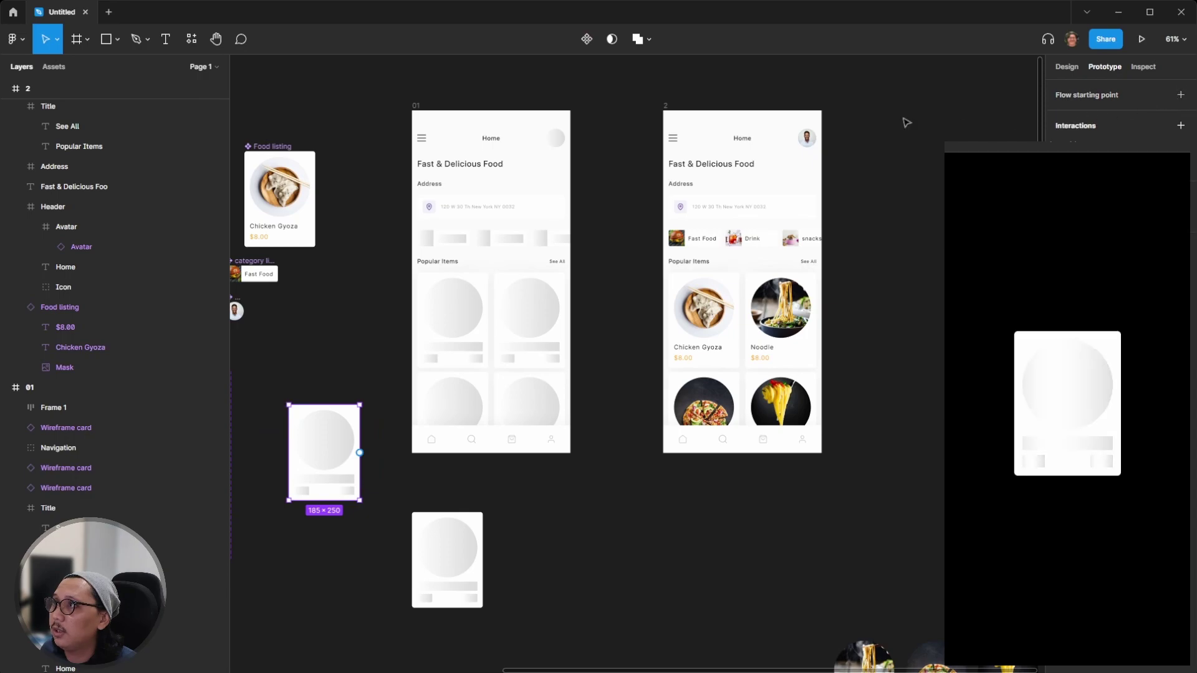
click(416, 107)
click(1181, 95)
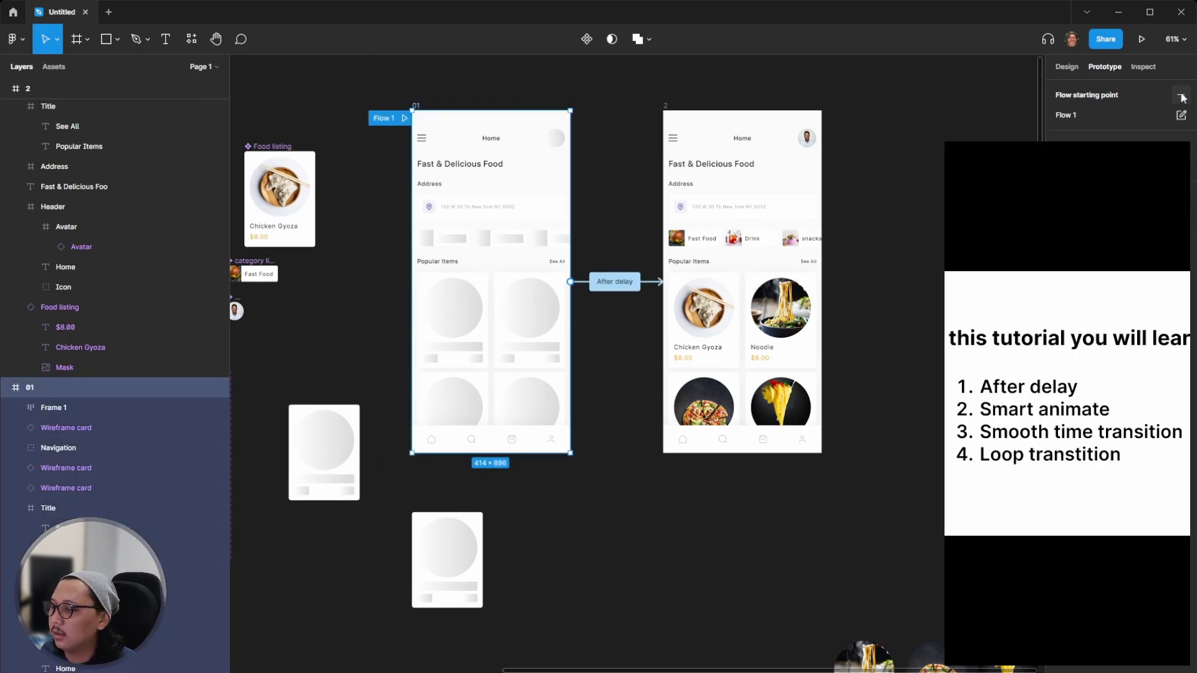
click(884, 210)
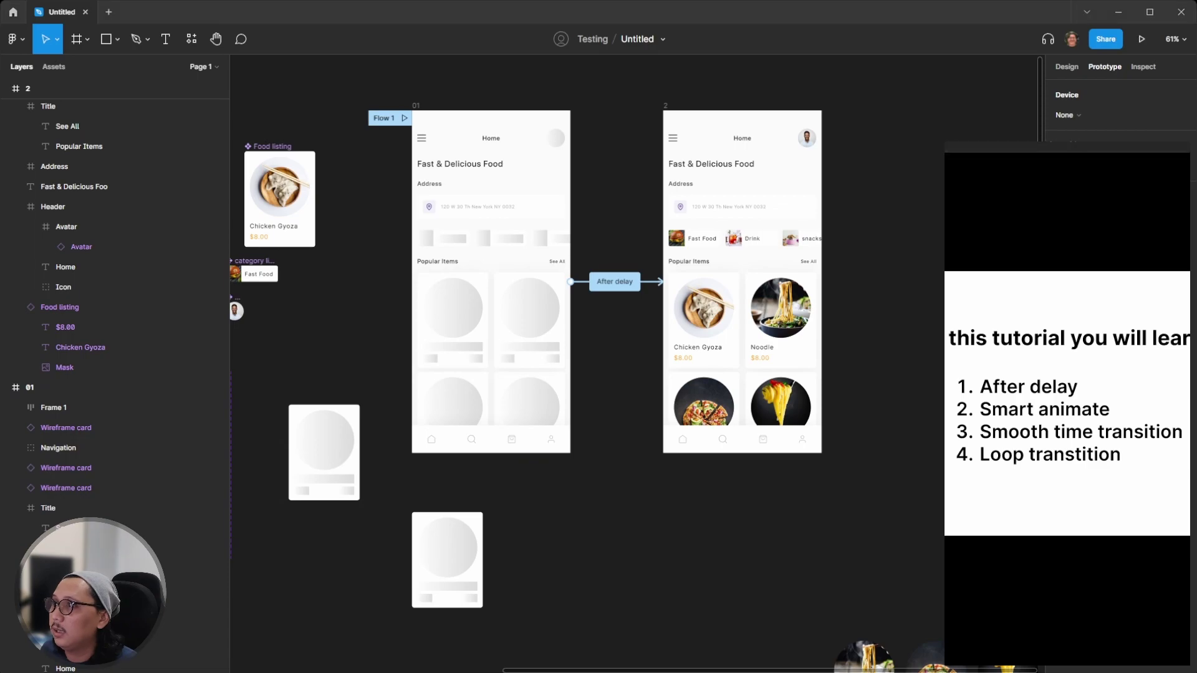